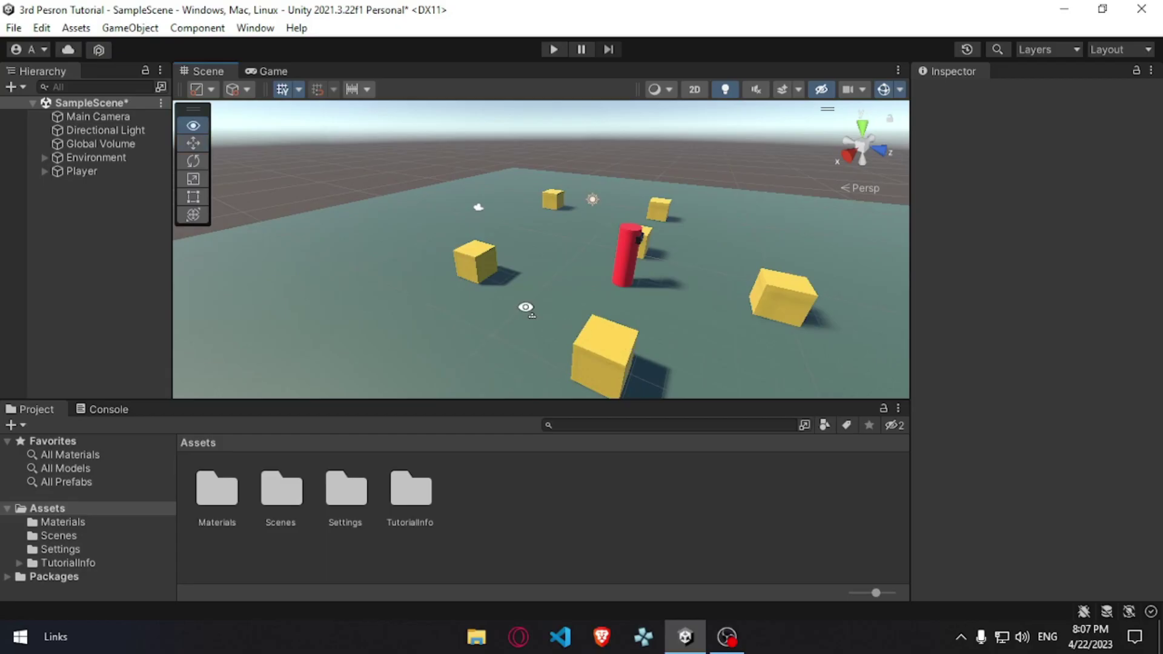
- Orbit the arena to inspect the red Player and Environment, and open the Materials folder
right_drag(526, 308, 629, 294)
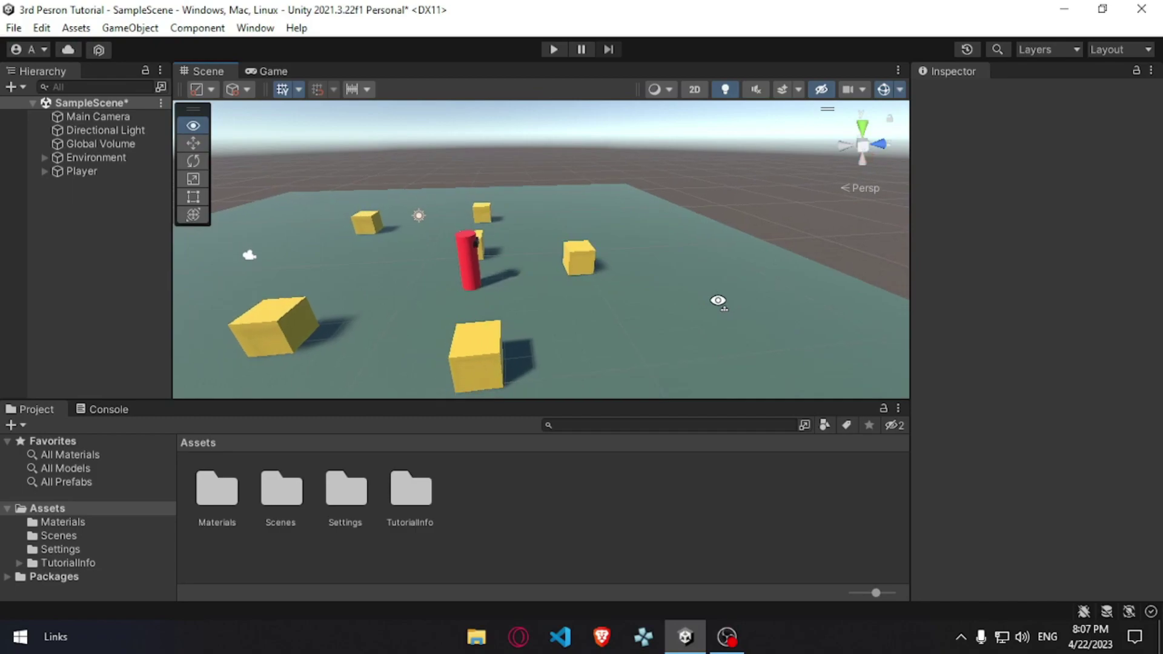
click(605, 264)
alt+drag(679, 292, 568, 286)
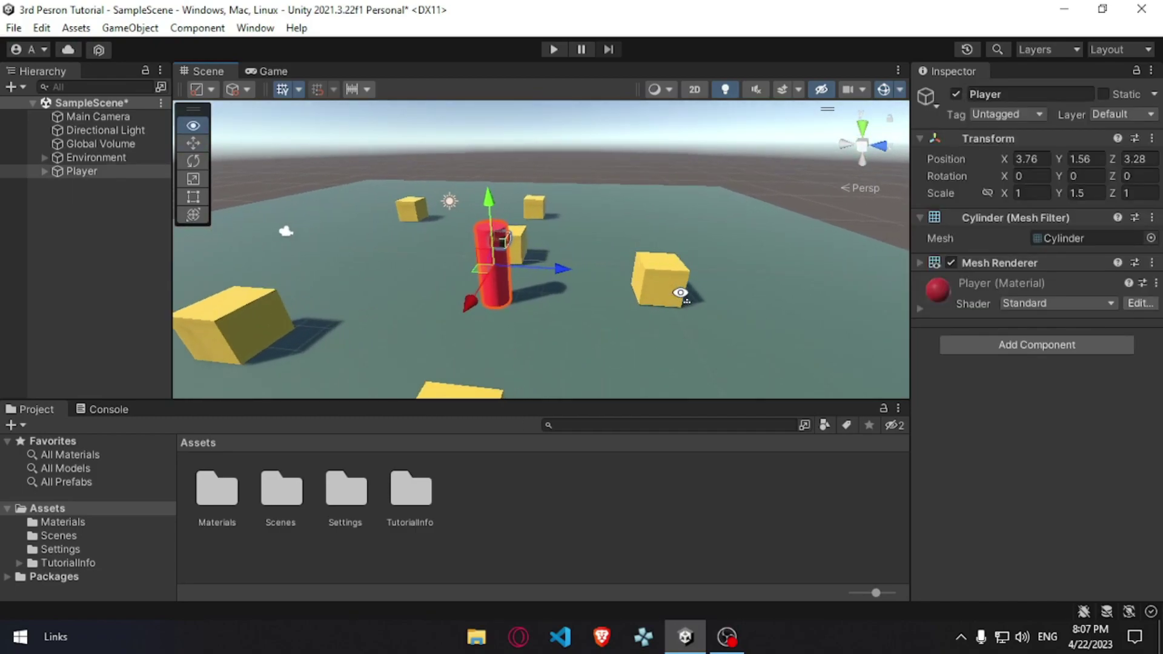
click(94, 159)
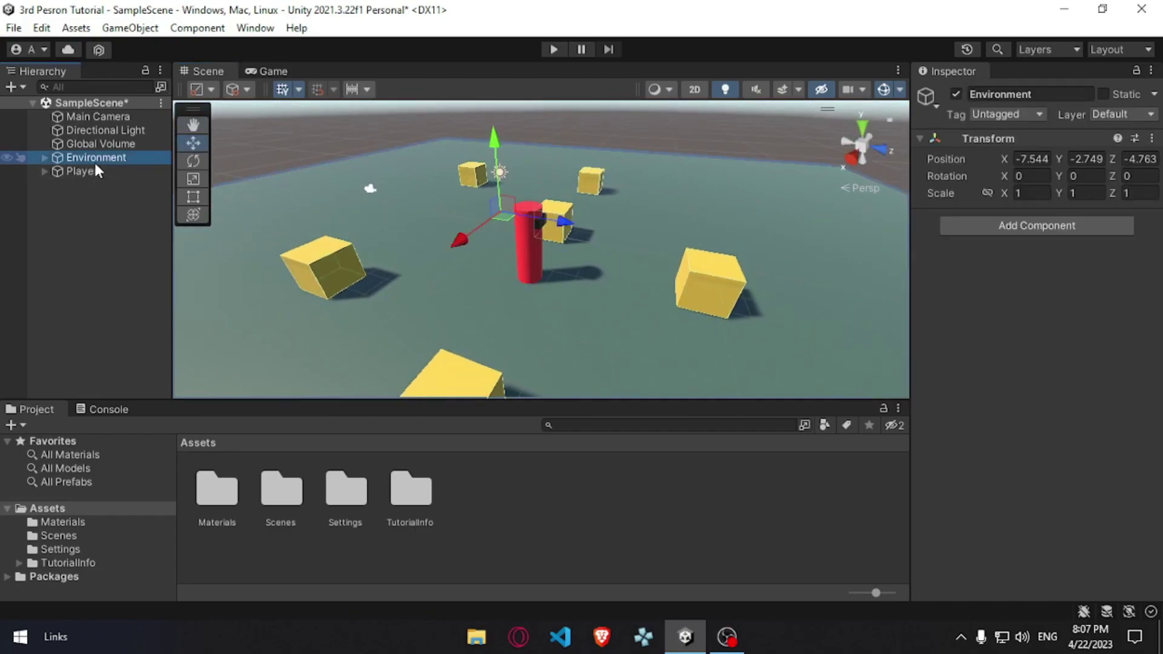
mouse_move(649, 299)
alt+mouse_down()
mouse_move(579, 315)
mouse_move(838, 249)
alt+mouse_up()
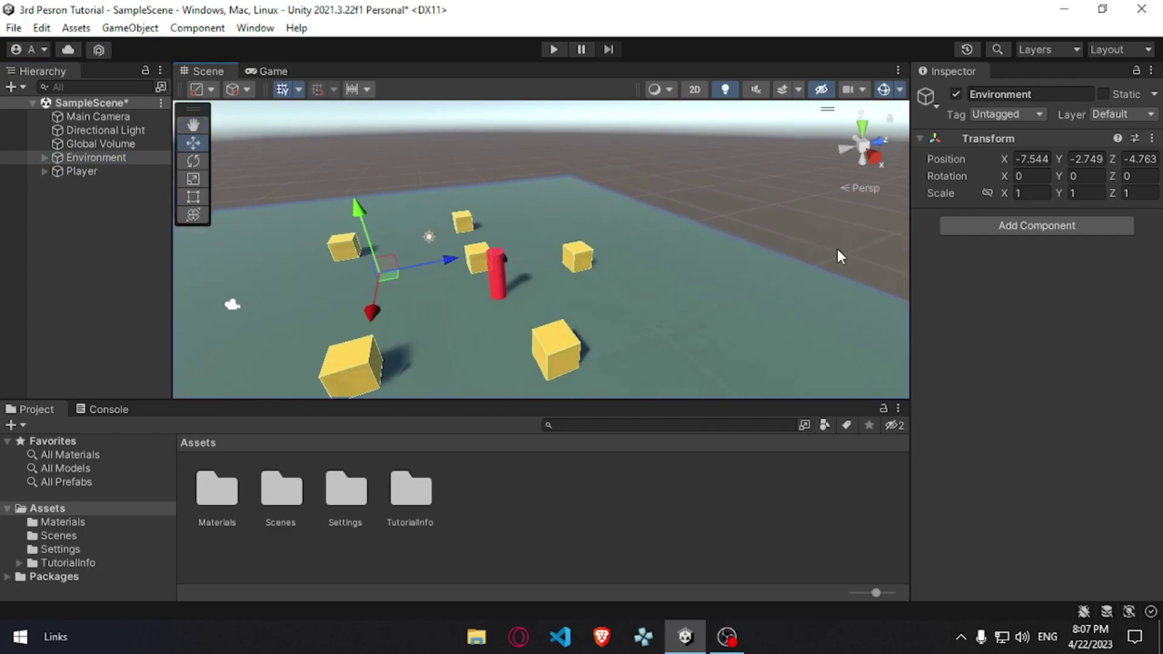
click(218, 488)
double_click(223, 489)
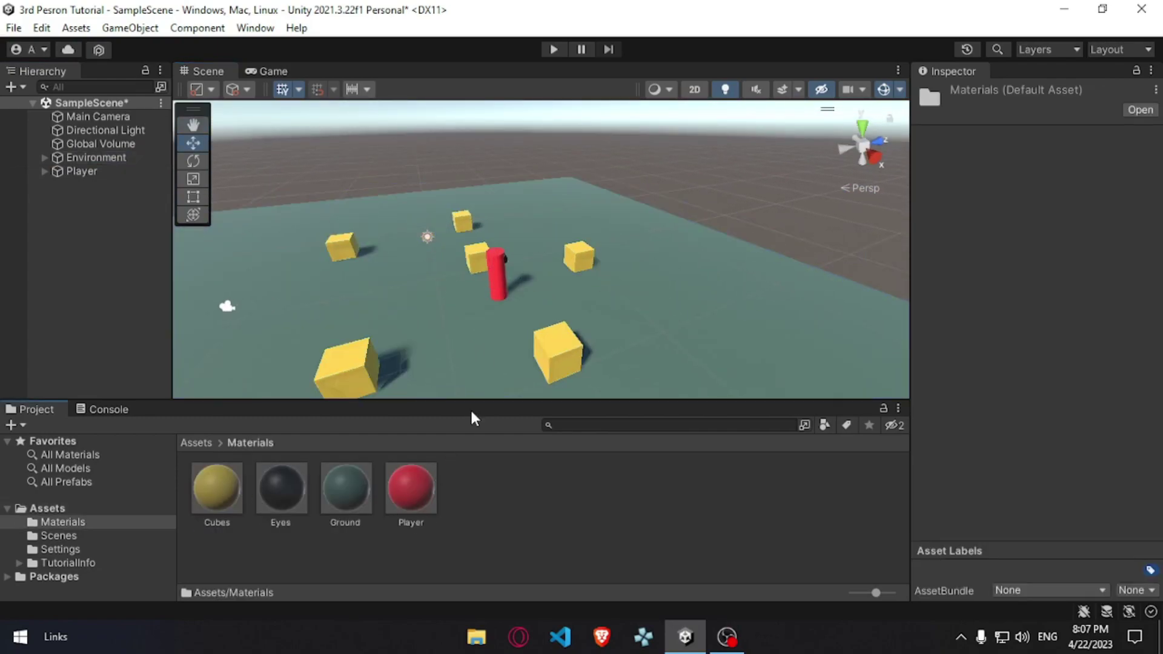
mouse_move(478, 382)
alt+mouse_down()
mouse_move(386, 335)
mouse_move(434, 249)
mouse_move(615, 228)
mouse_move(697, 292)
mouse_move(601, 390)
alt+mouse_up()
- Inspect the Main Camera and Directional Light while orbiting around the scene
click(435, 249)
click(648, 242)
click(600, 390)
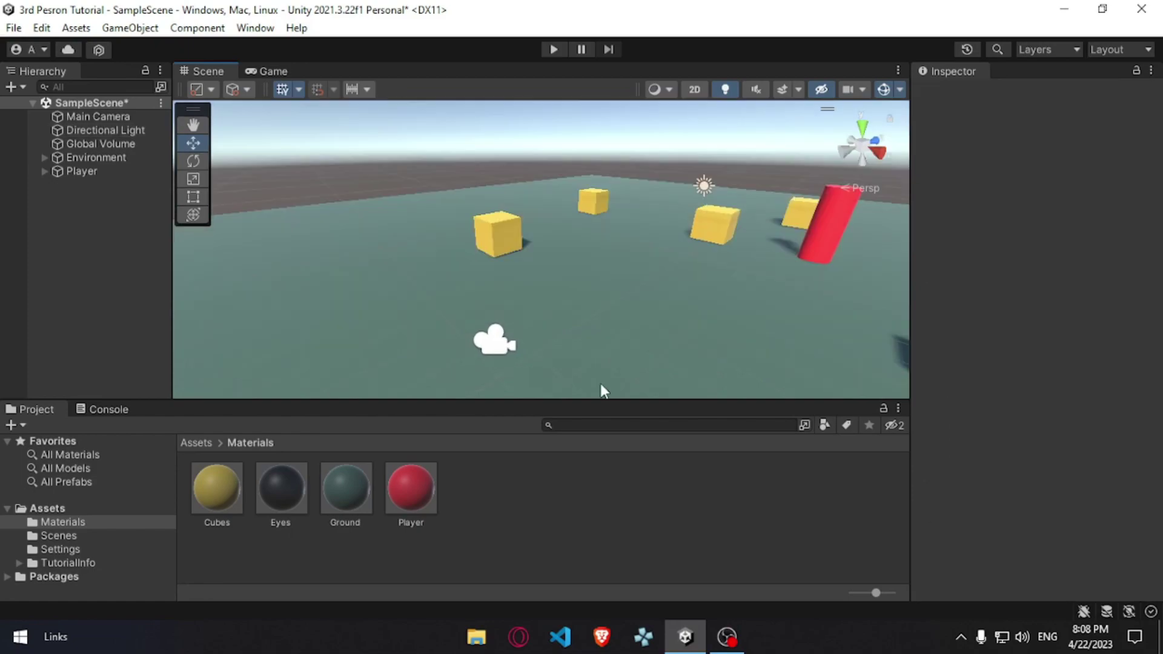
click(495, 340)
mouse_move(495, 341)
alt+mouse_down()
mouse_move(649, 302)
mouse_move(597, 260)
mouse_move(723, 267)
alt+mouse_up()
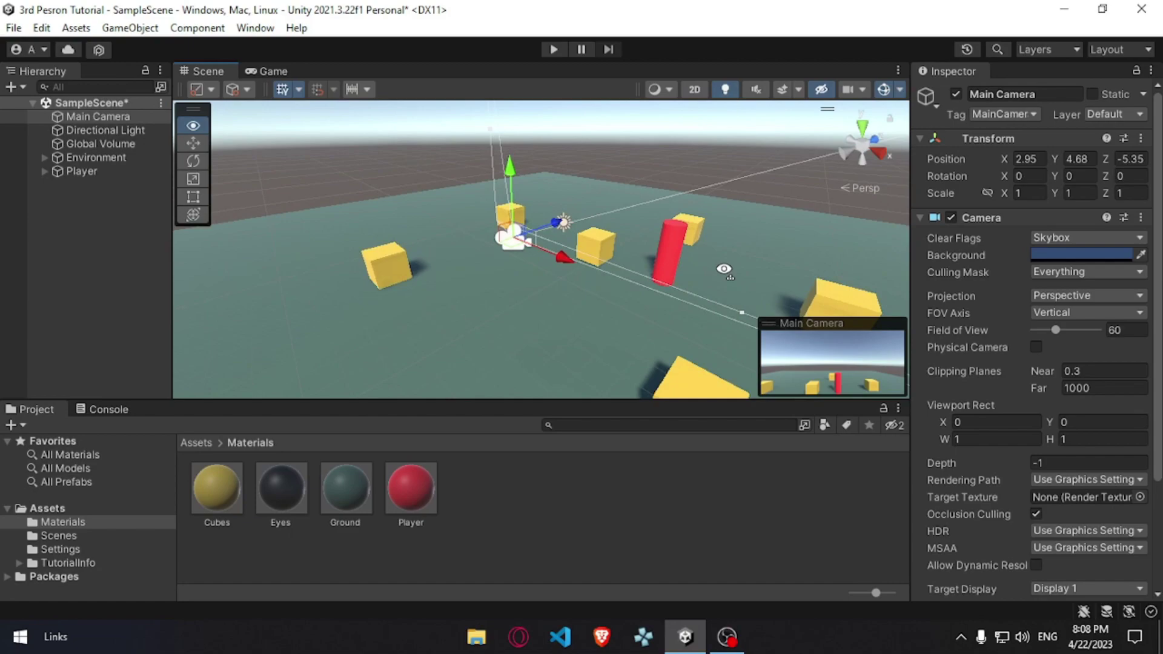
mouse_move(724, 267)
alt+mouse_down()
mouse_move(463, 264)
mouse_move(451, 307)
alt+mouse_up()
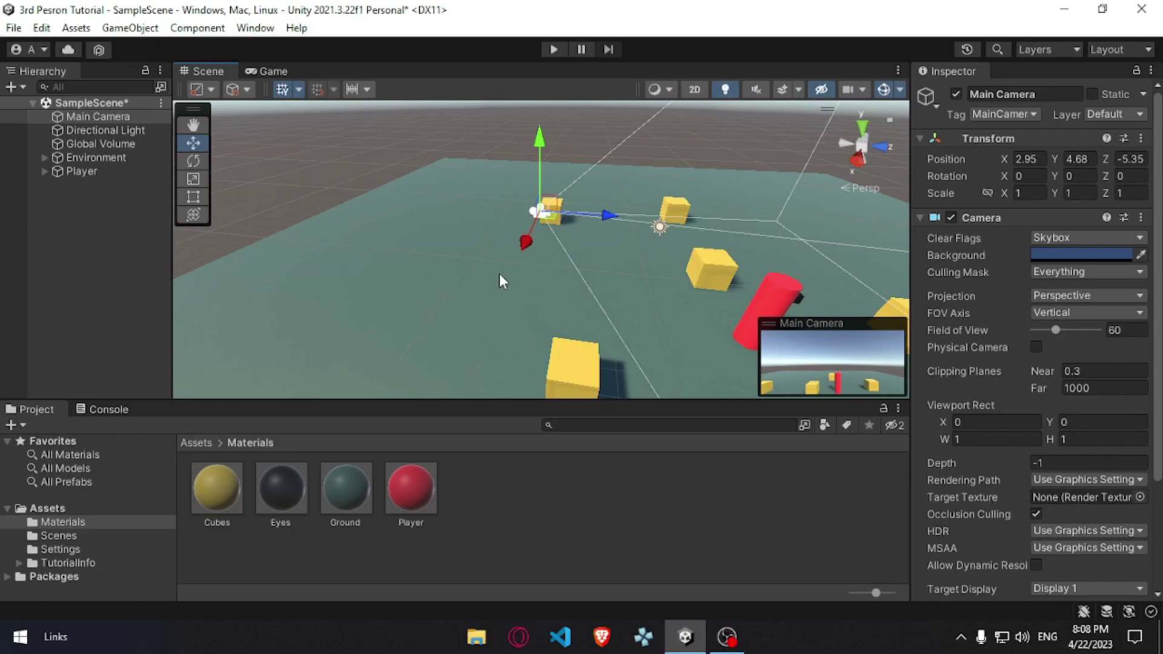
alt+drag(641, 278, 615, 270)
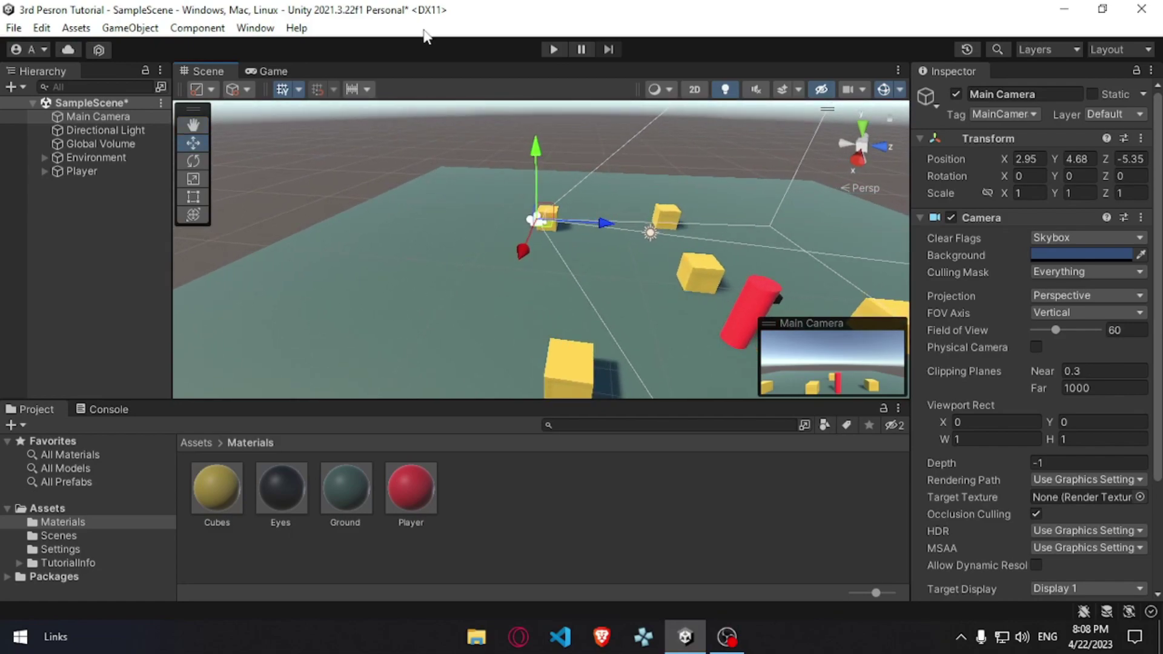
- In the Package Manager's Unity Registry, search 'cinemachine' and expand its version list
click(271, 31)
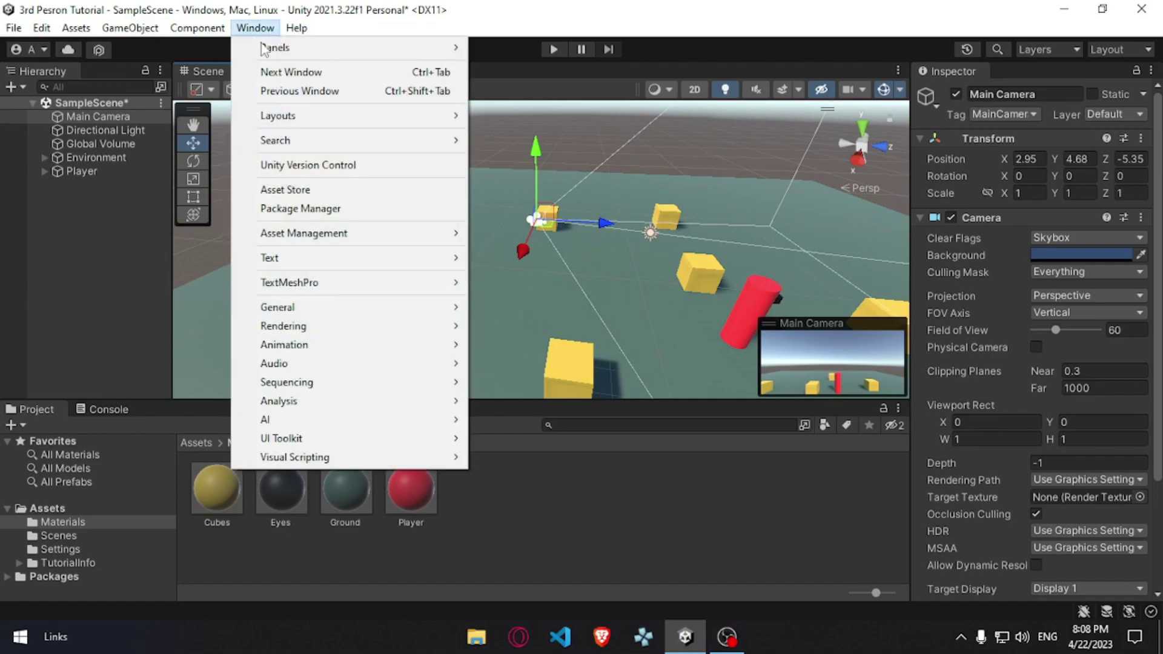
click(337, 203)
click(129, 27)
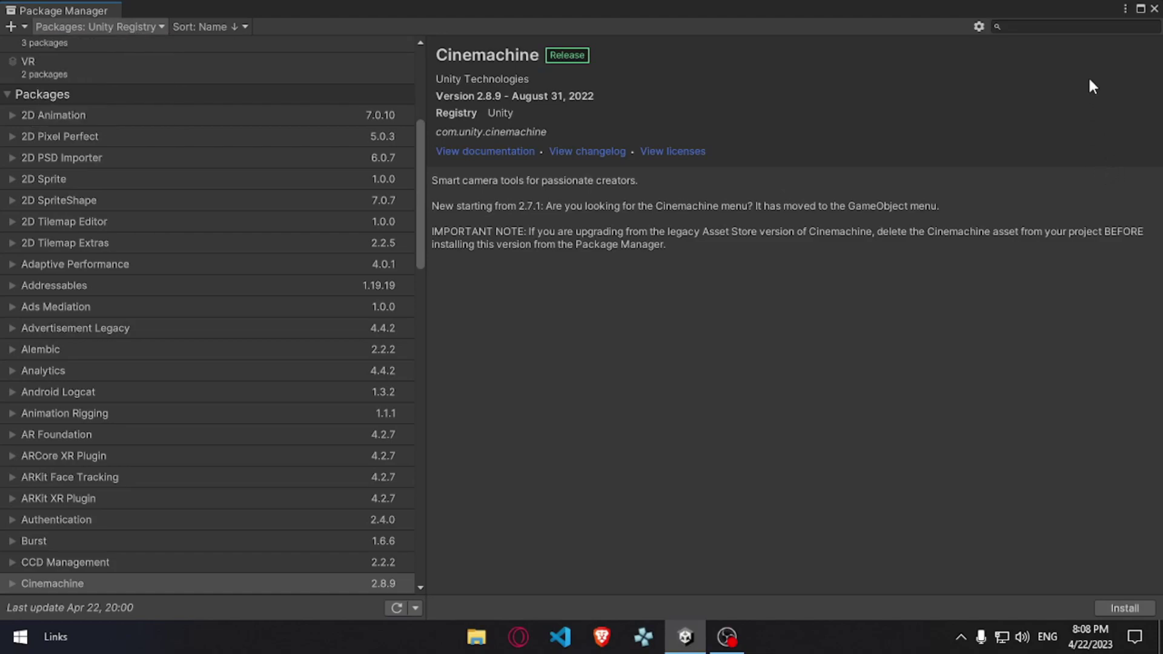
click(1040, 27)
text(cinemachine)
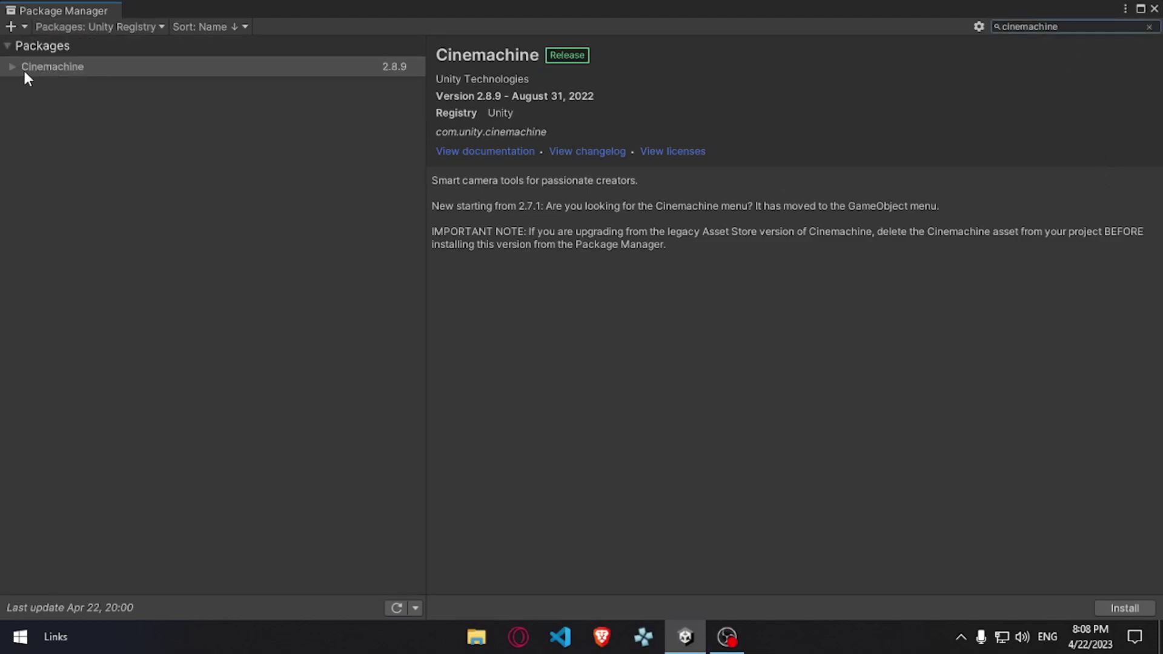
click(11, 66)
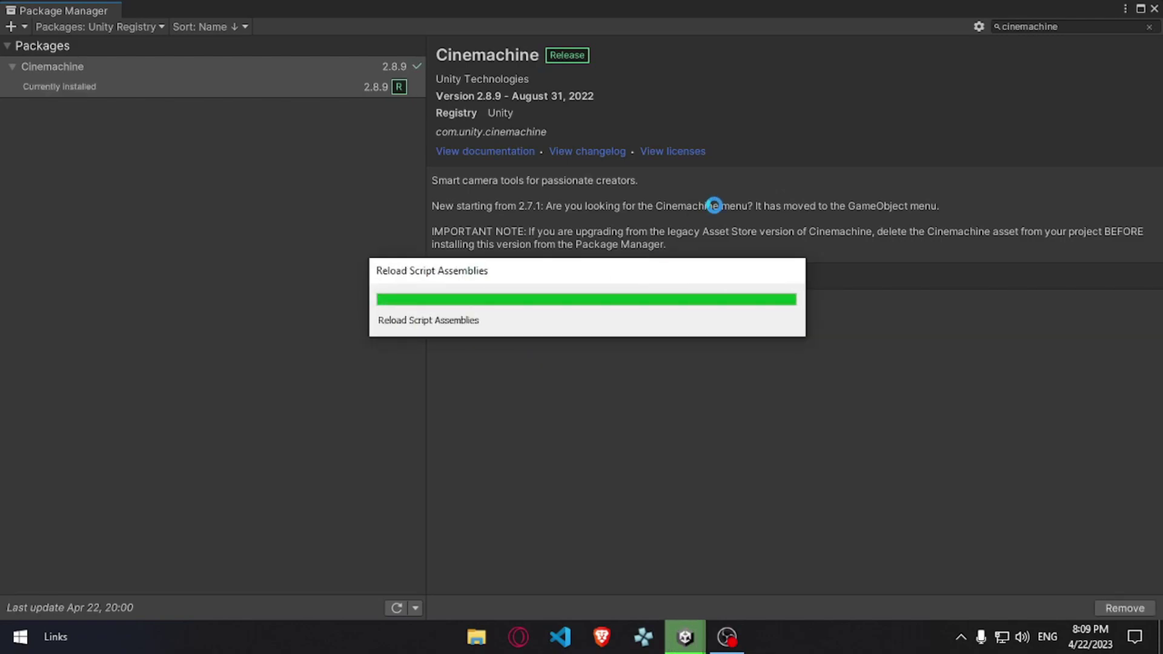
- Close the Package Manager and create an empty scene object named 'FreeLook Cam'
click(1154, 9)
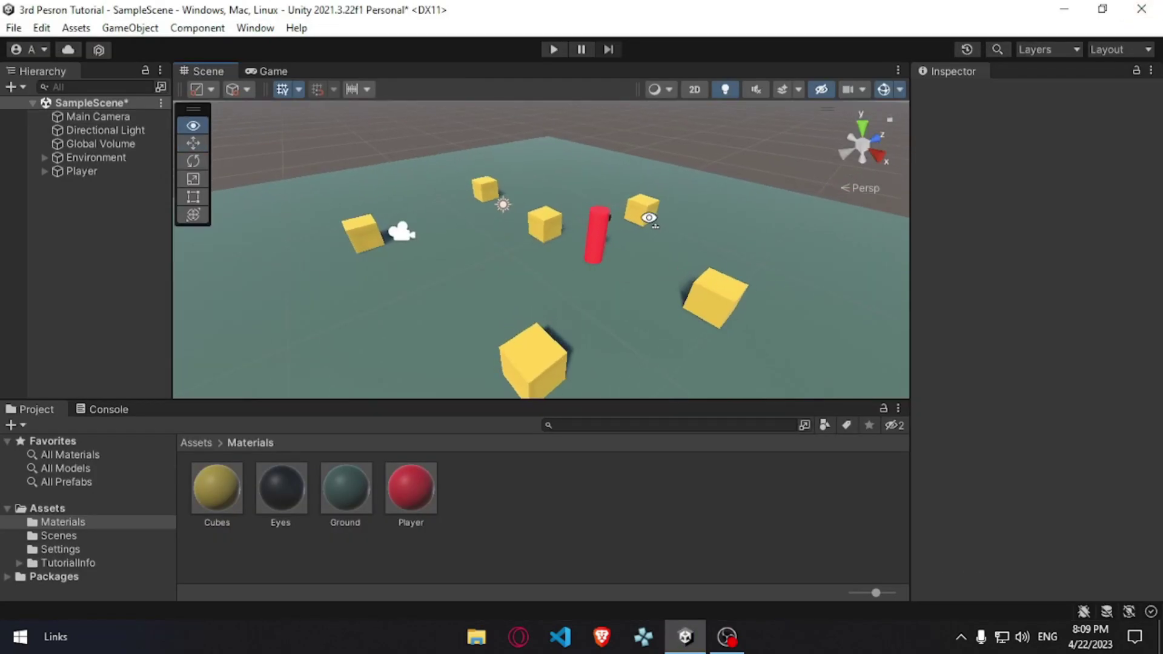
click(218, 32)
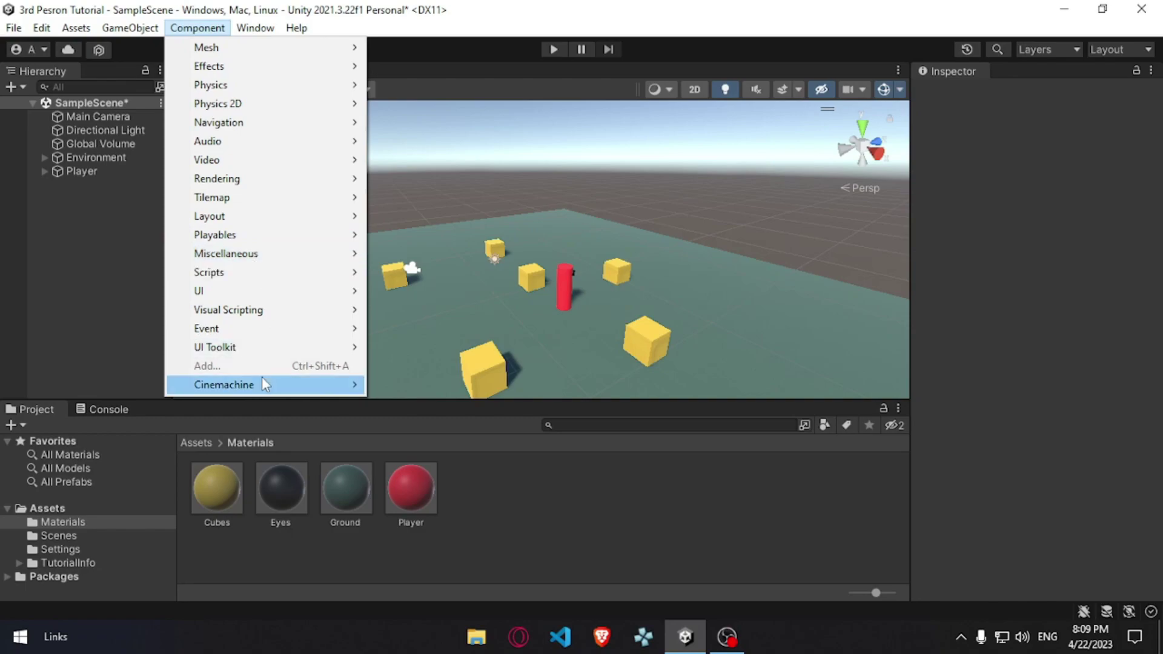
mouse_move(289, 388)
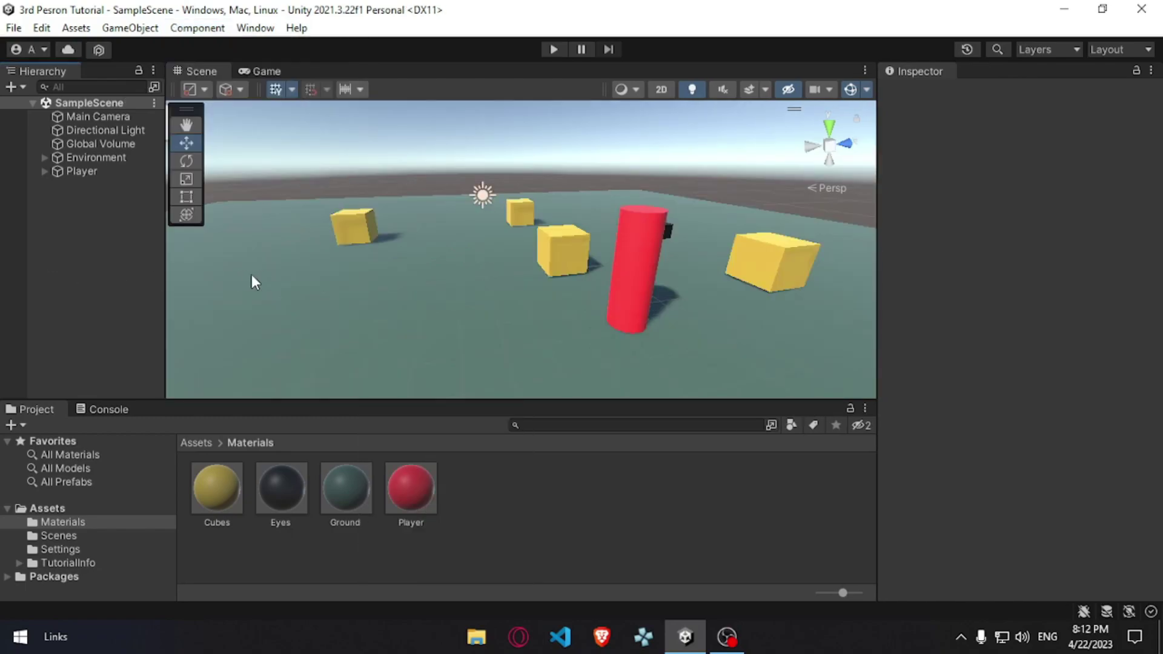
right_click(84, 209)
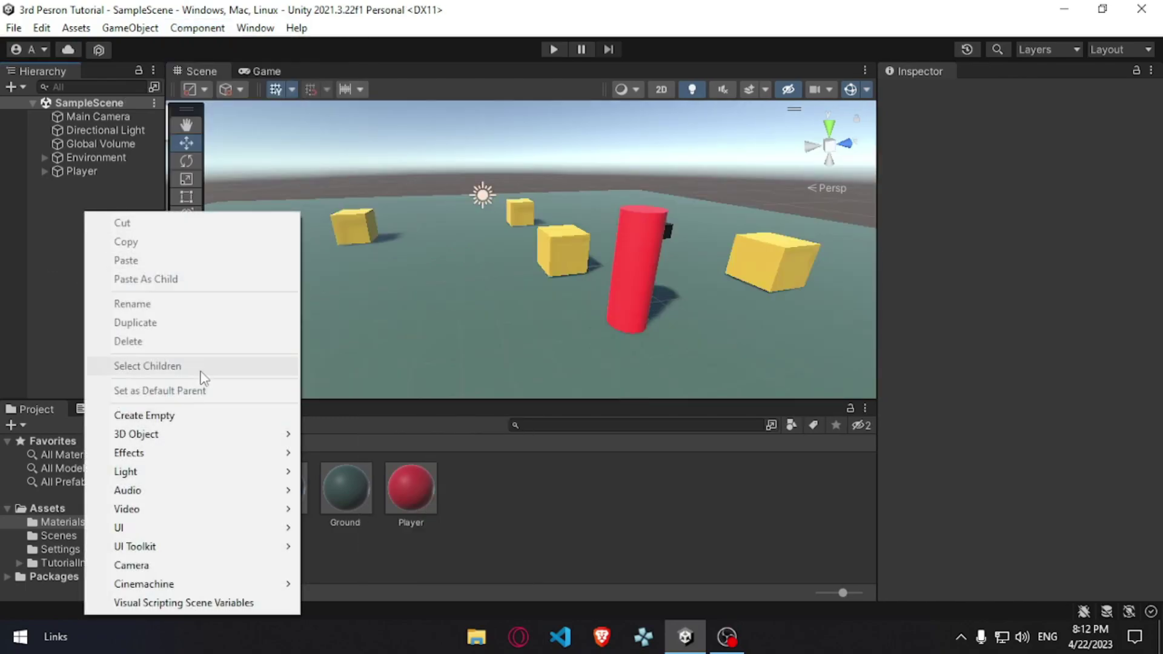
click(179, 406)
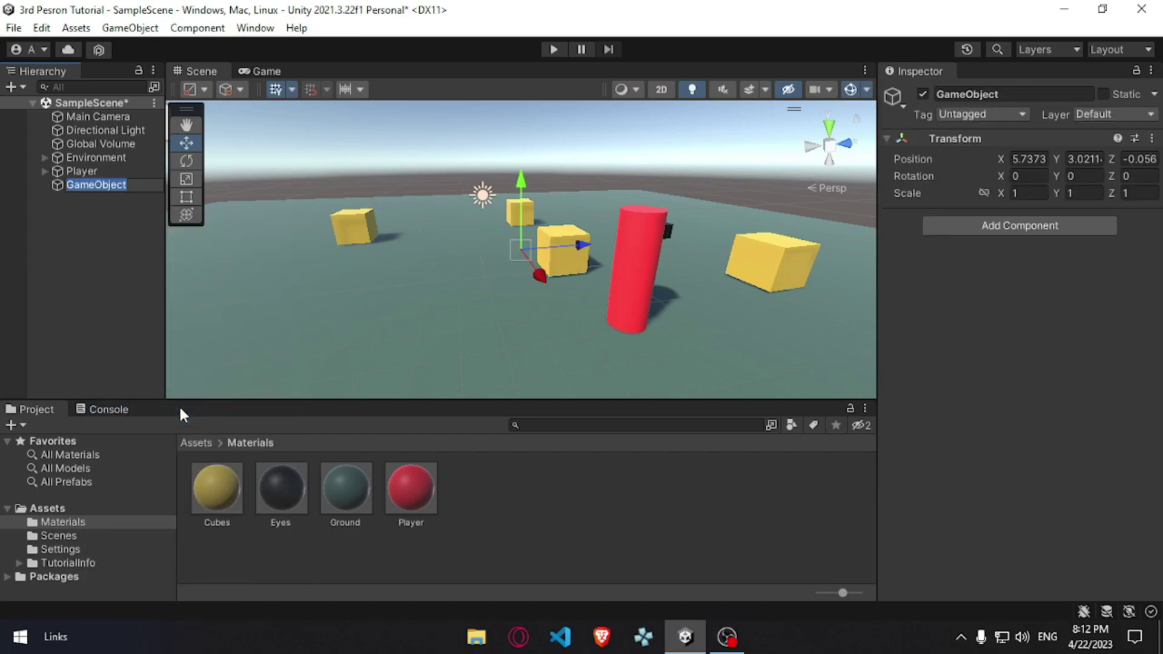
text(Fr)
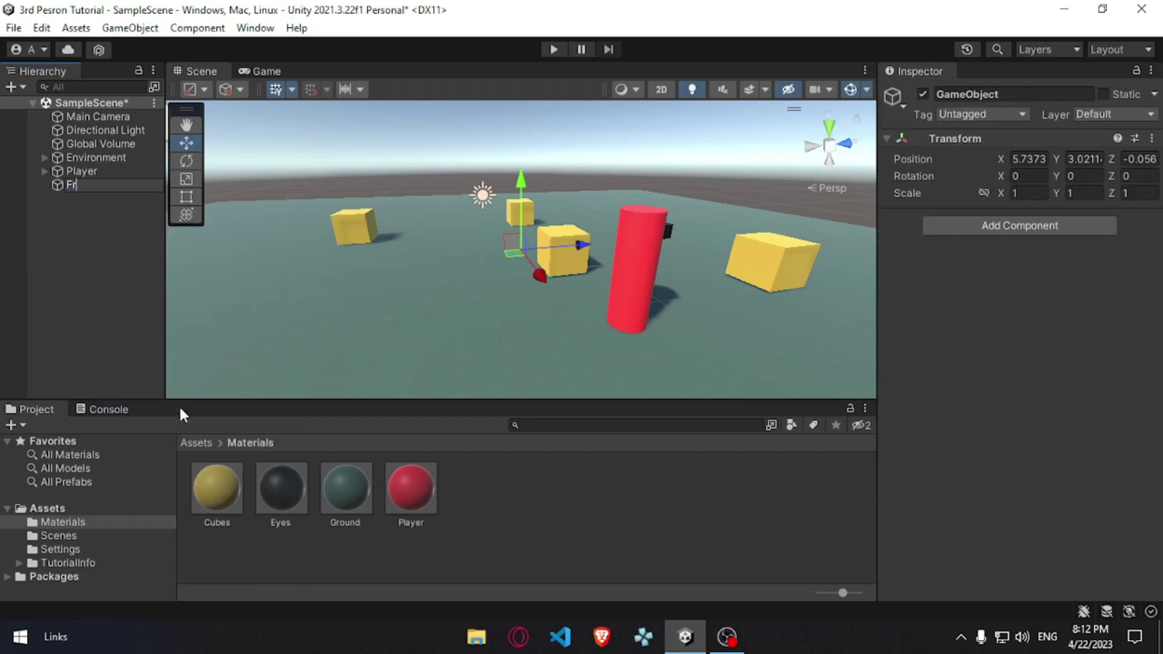
text(eeLook C)
text(am)
key(Return)
- Add a CinemachineFreeLook component to FreeLook Cam from the Component menu
click(197, 27)
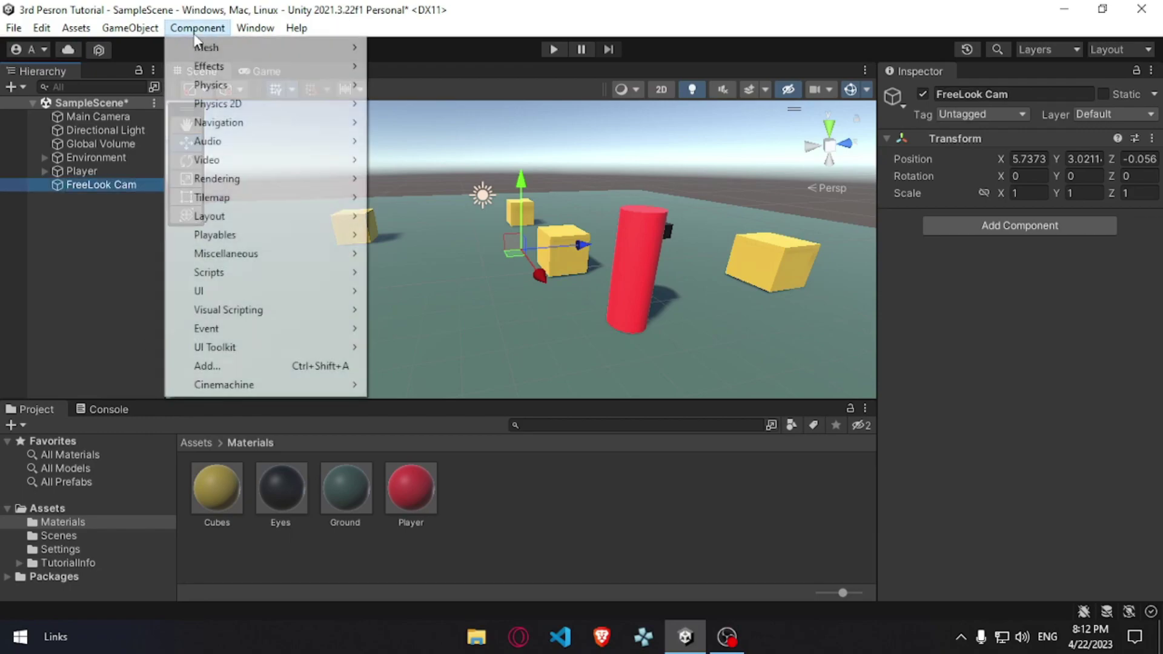
mouse_move(312, 390)
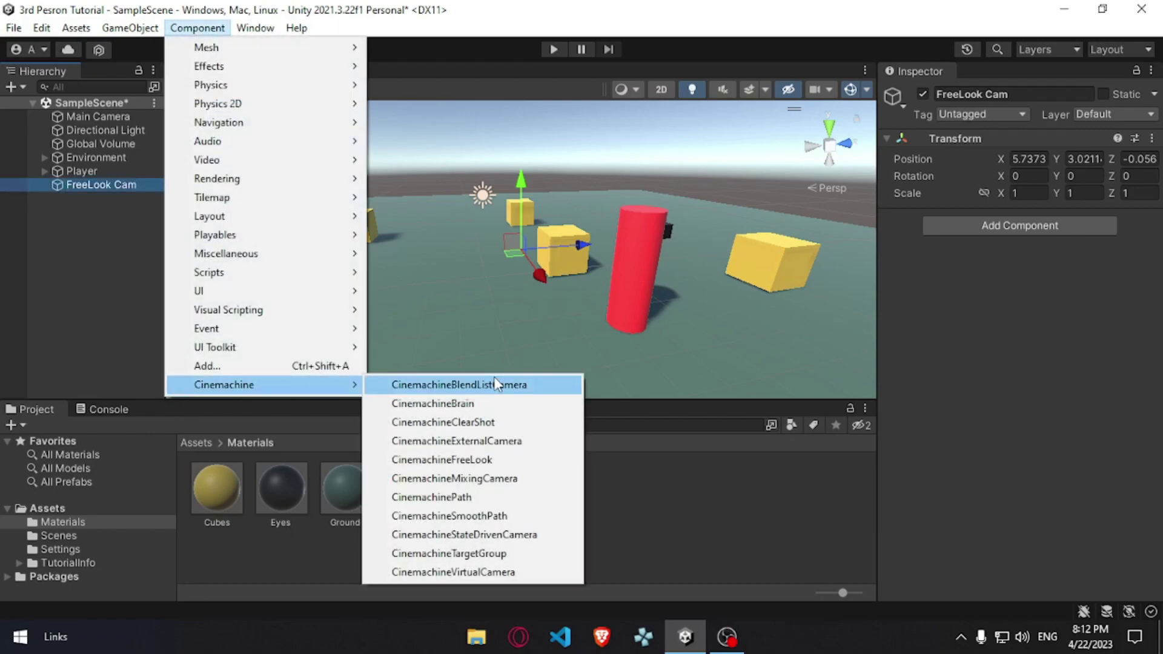
click(484, 466)
mouse_move(509, 325)
alt+mouse_down()
mouse_move(608, 328)
mouse_move(618, 309)
alt+mouse_up()
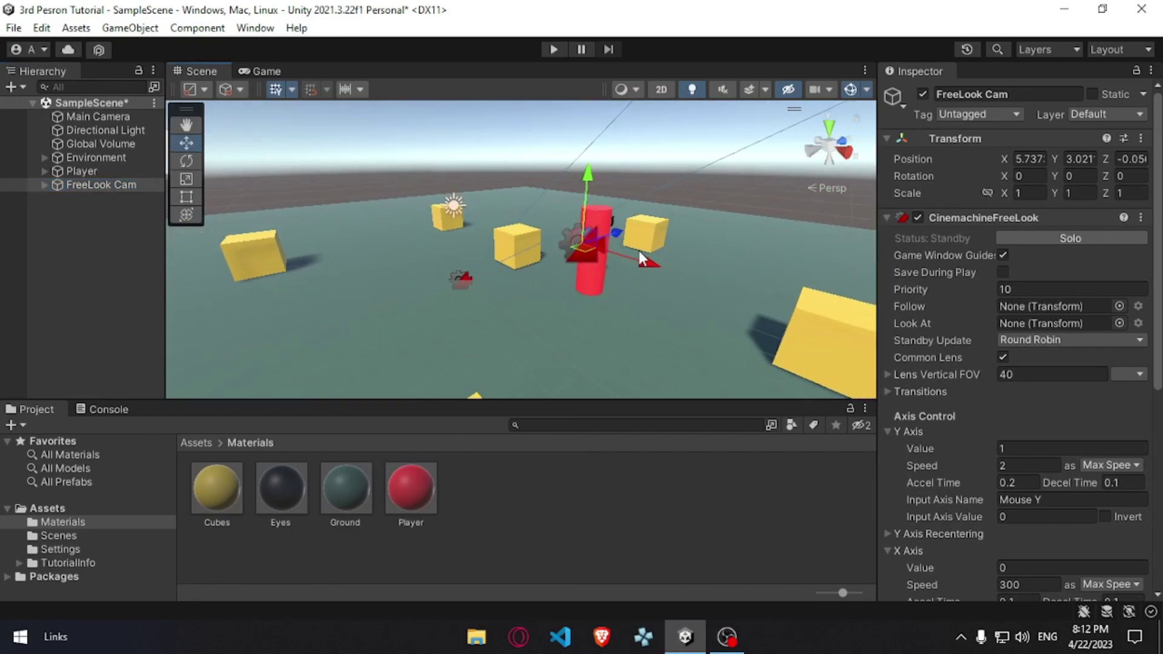
- Reset FreeLook Cam's Transform to the origin and set its Follow target to Player
right_click(980, 140)
click(999, 153)
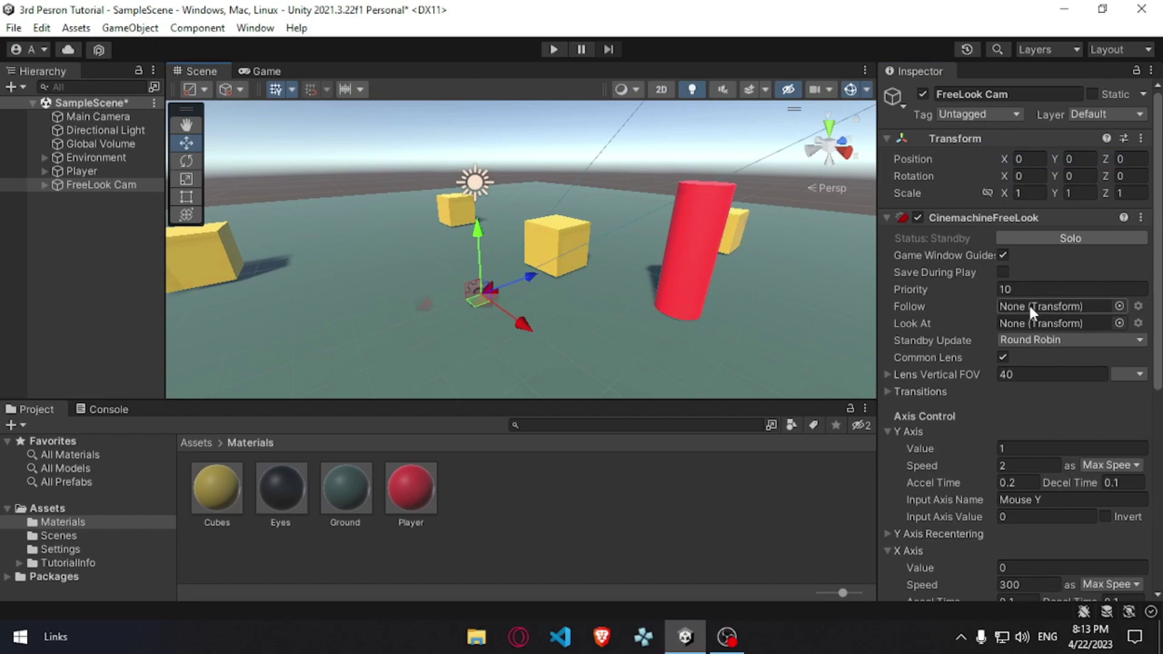
mouse_move(132, 171)
mouse_down()
mouse_move(1075, 257)
mouse_move(1048, 305)
mouse_up()
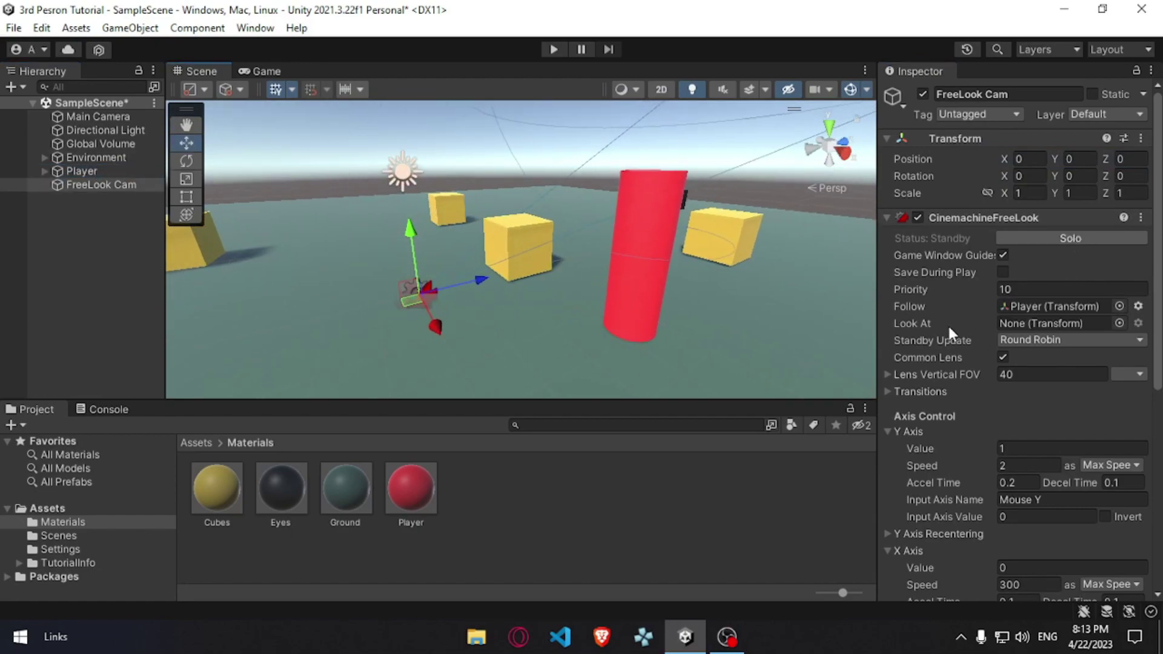
- Create an empty child 'Look At OBJ' under Player and assign it as FreeLook Cam's Look At
click(86, 173)
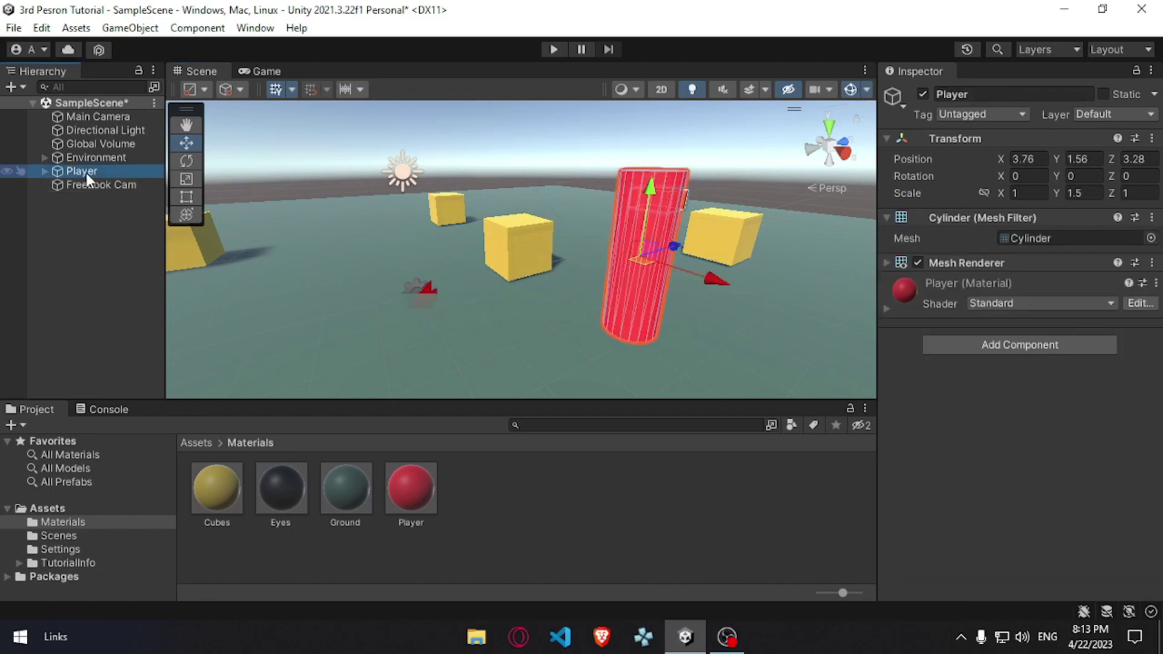
right_click(87, 174)
click(155, 302)
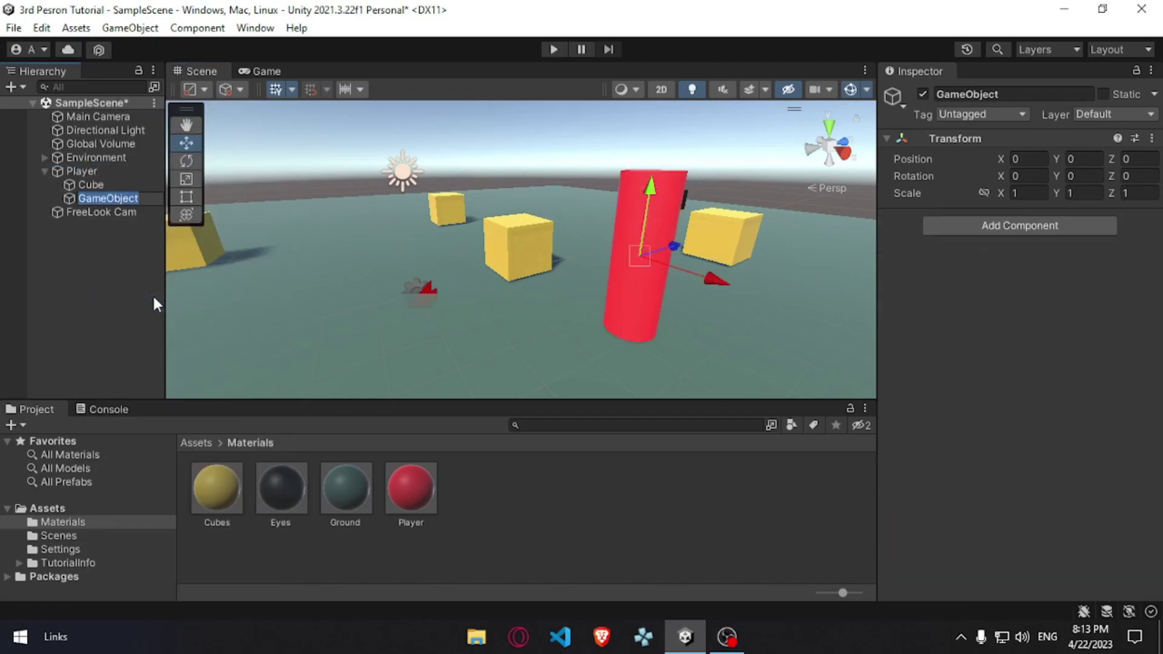
text(Look At )
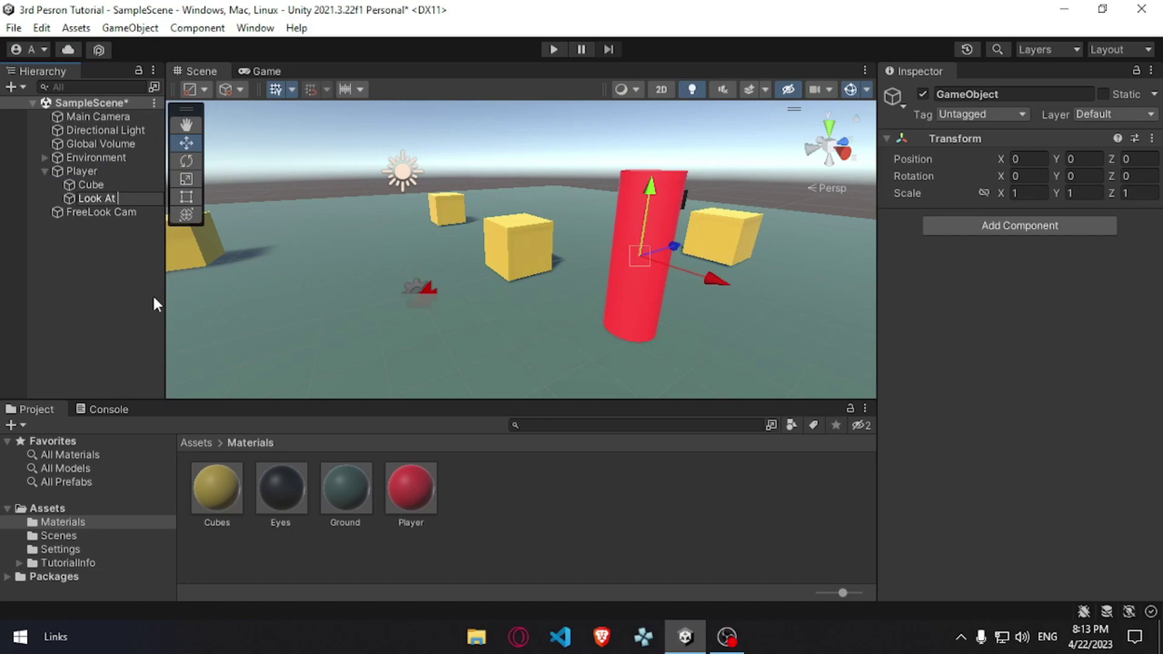
text(OBJ)
key(Return)
click(89, 210)
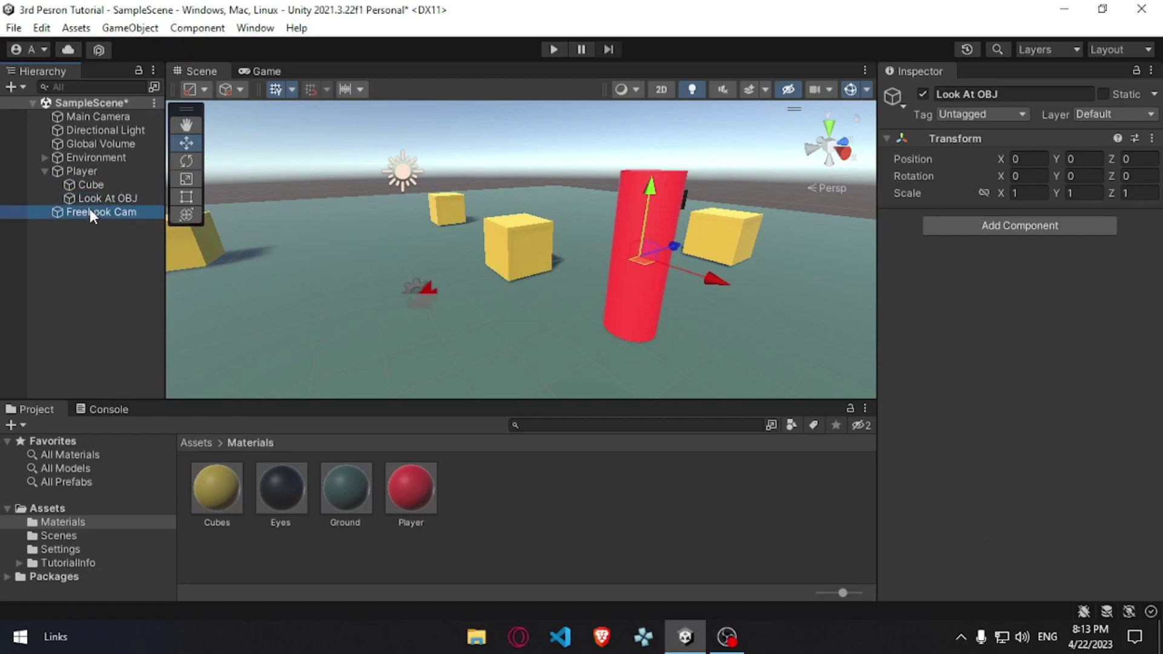
drag(101, 198, 1054, 323)
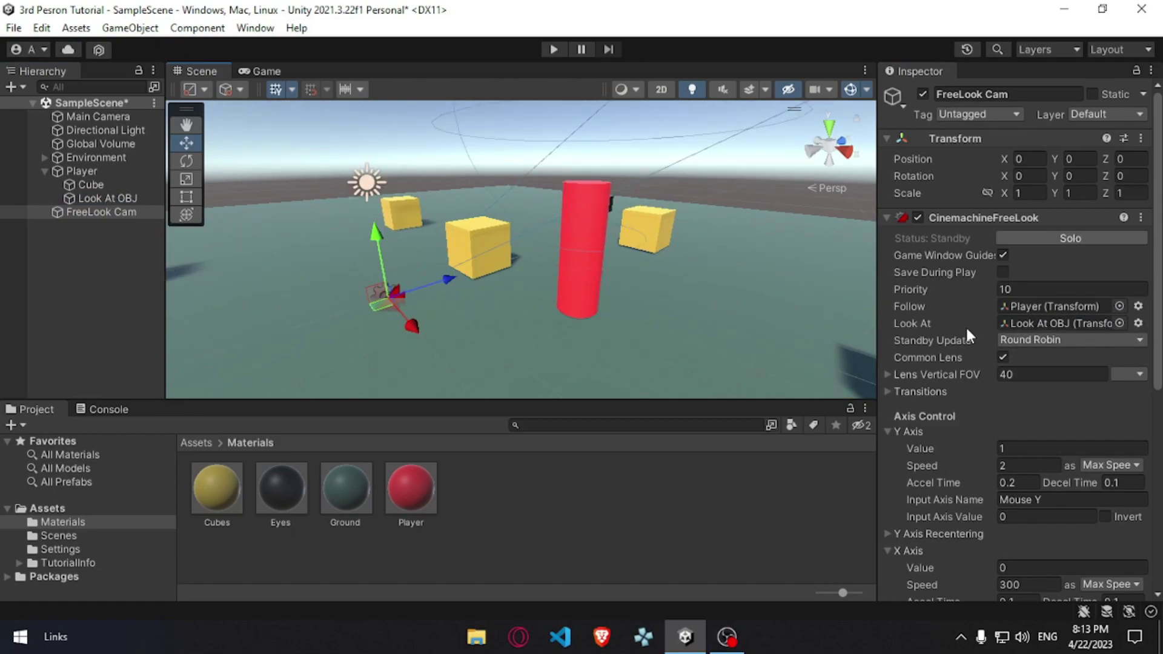
- Add the Lighting window as a tab beside the Inspector
scroll(968, 382, down, 2)
scroll(931, 341, down, 3)
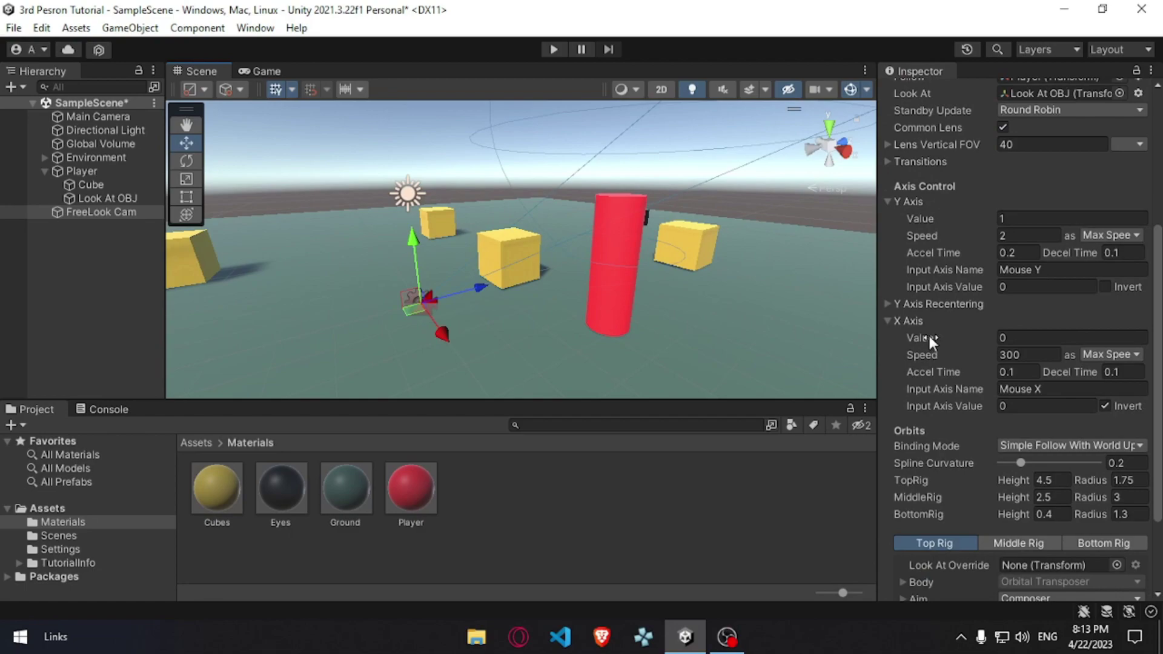
scroll(969, 328, down, 2)
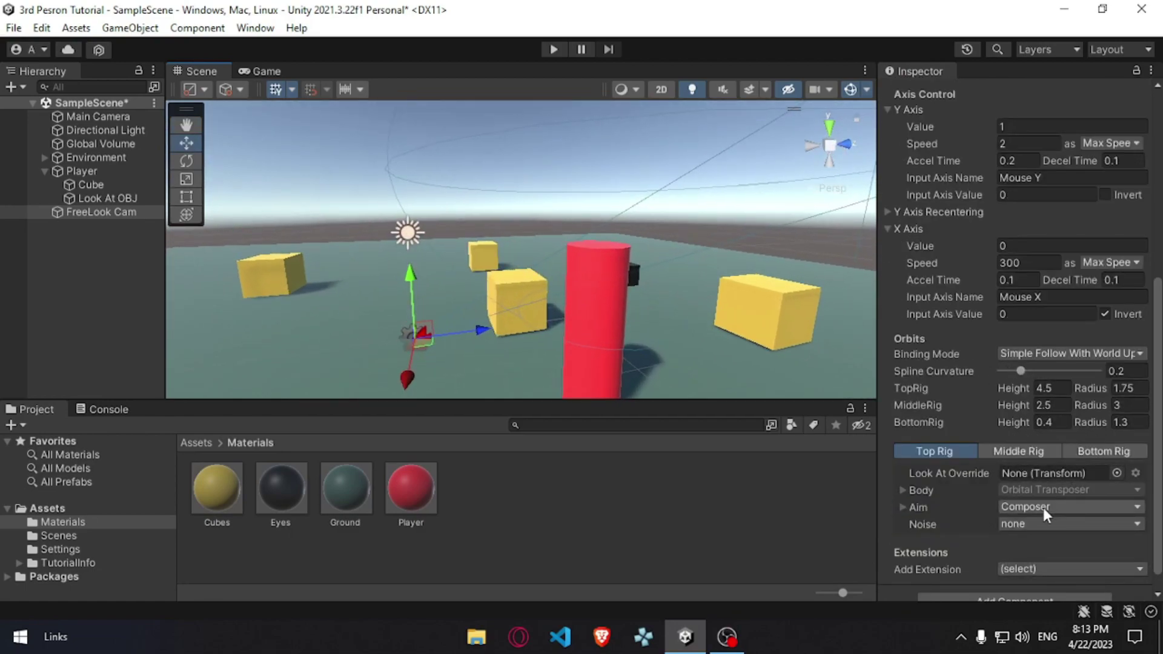
mouse_move(591, 324)
right_down()
mouse_move(637, 82)
mouse_move(615, 150)
right_up()
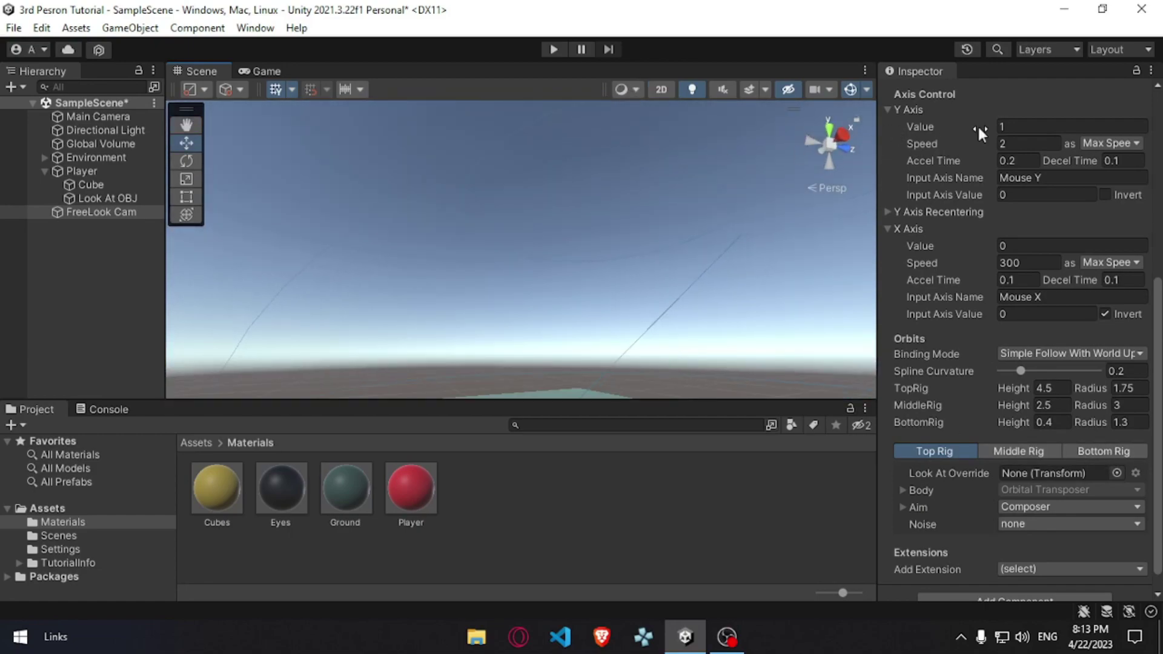
right_click(916, 74)
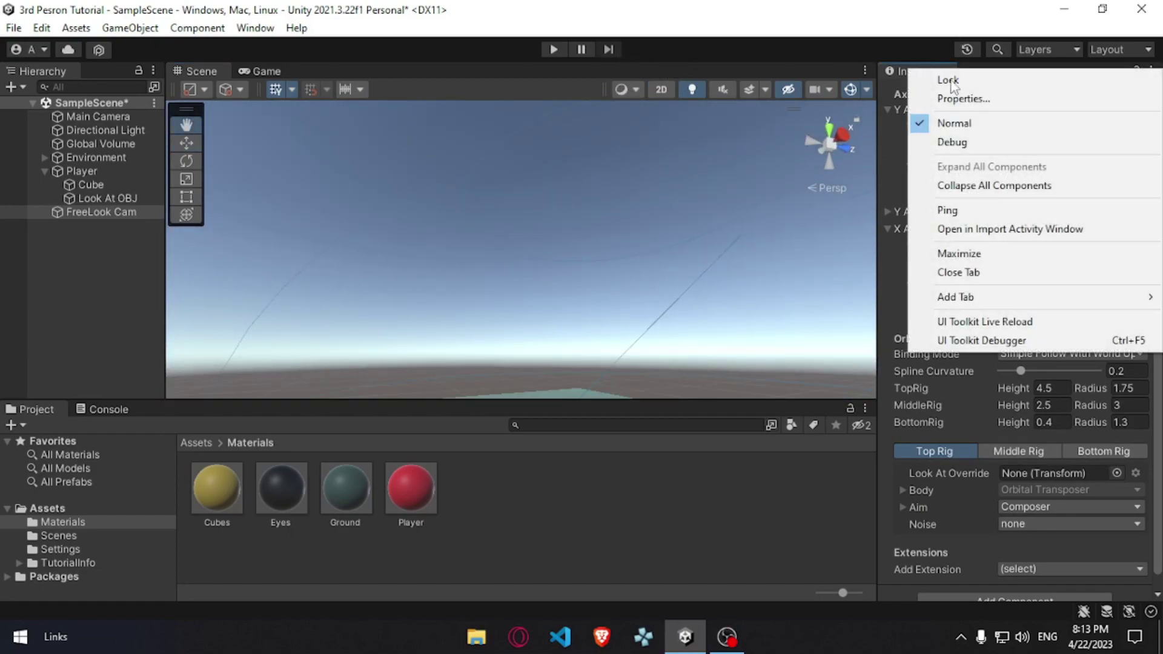
click(836, 436)
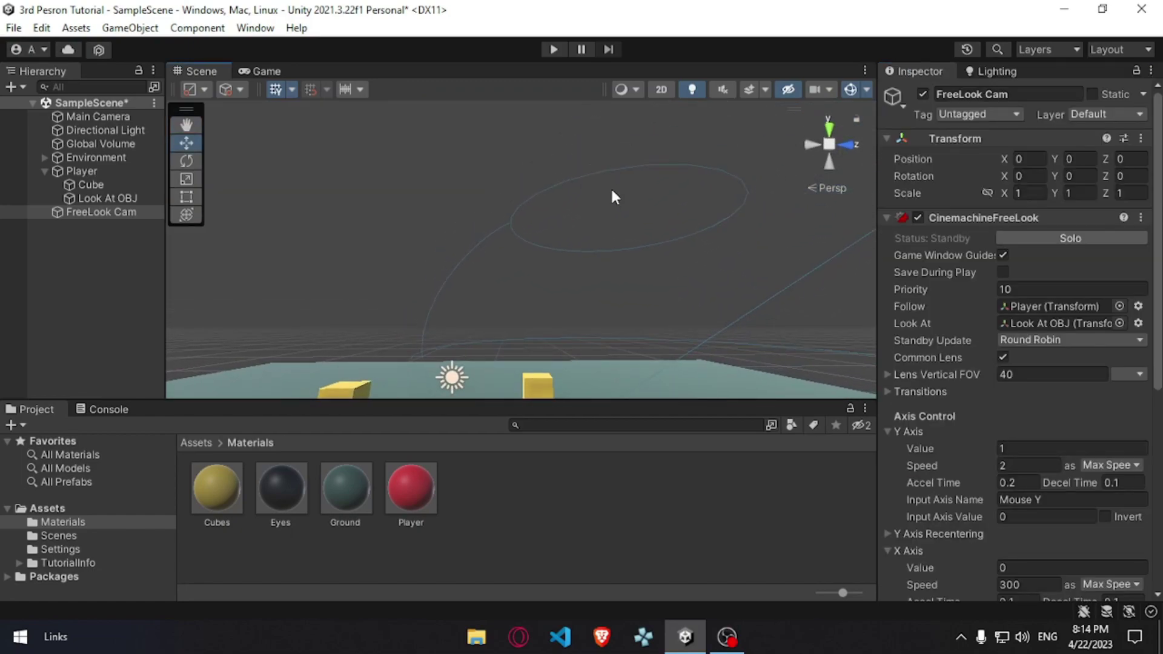
- Frame the red player cylinder in the Scene view and scroll the Inspector to Orbits
mouse_move(626, 149)
right_down()
mouse_move(556, 239)
mouse_move(563, 334)
right_up()
right_drag(586, 233, 587, 224)
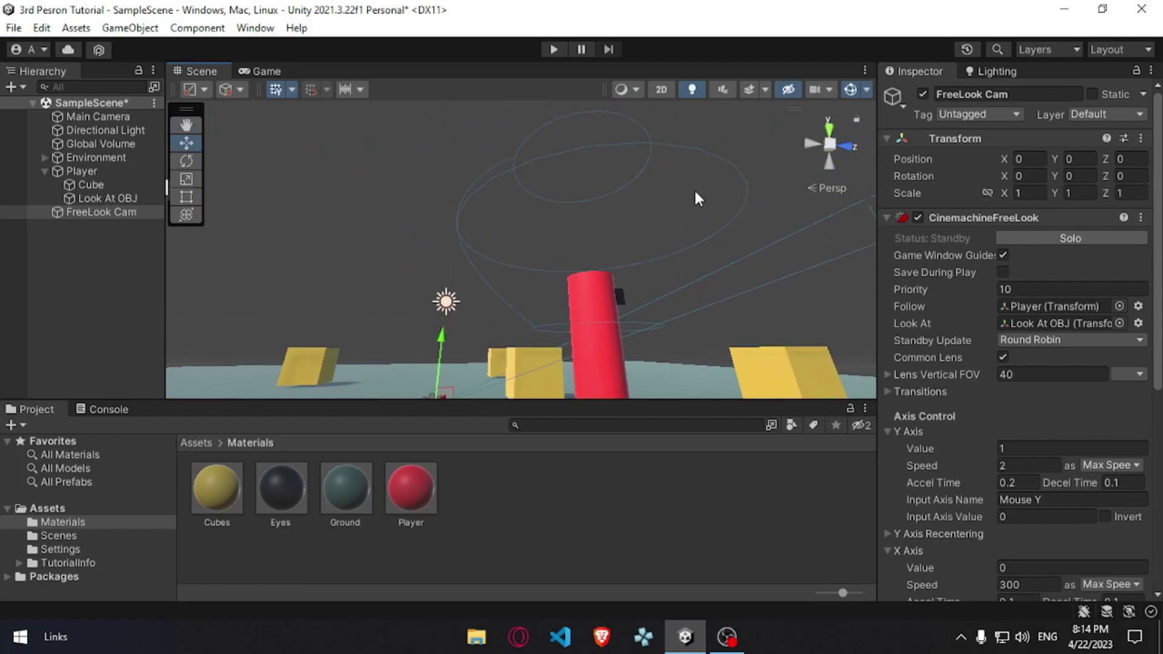
scroll(1057, 325, down, 7)
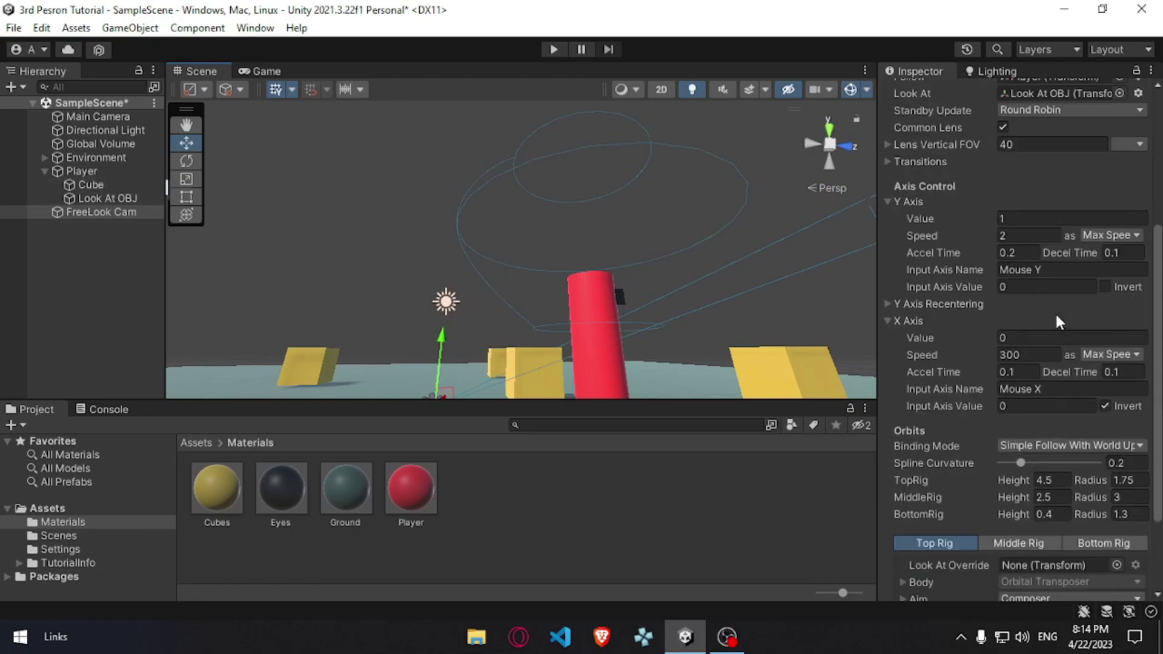
scroll(1091, 351, down, 3)
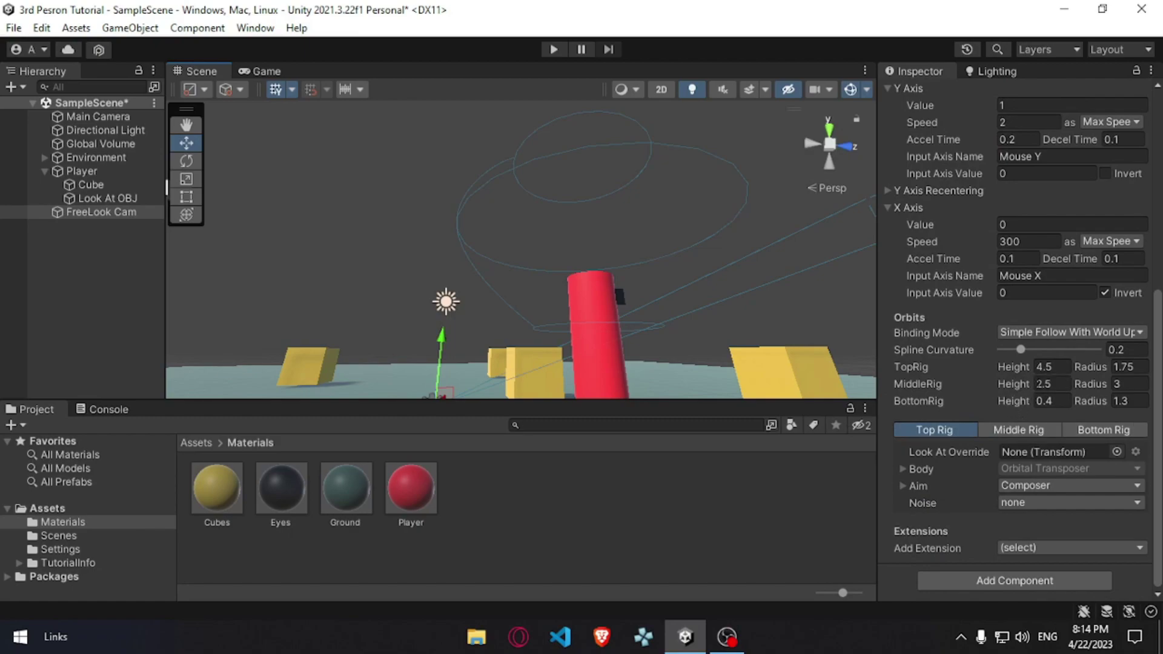
- Set the top orbit to height 5, radius 2, and the middle orbit to height 1, radius 5
drag(1028, 369, 1015, 361)
text(5)
key(Return)
alt+drag(719, 283, 764, 280)
click(1126, 367)
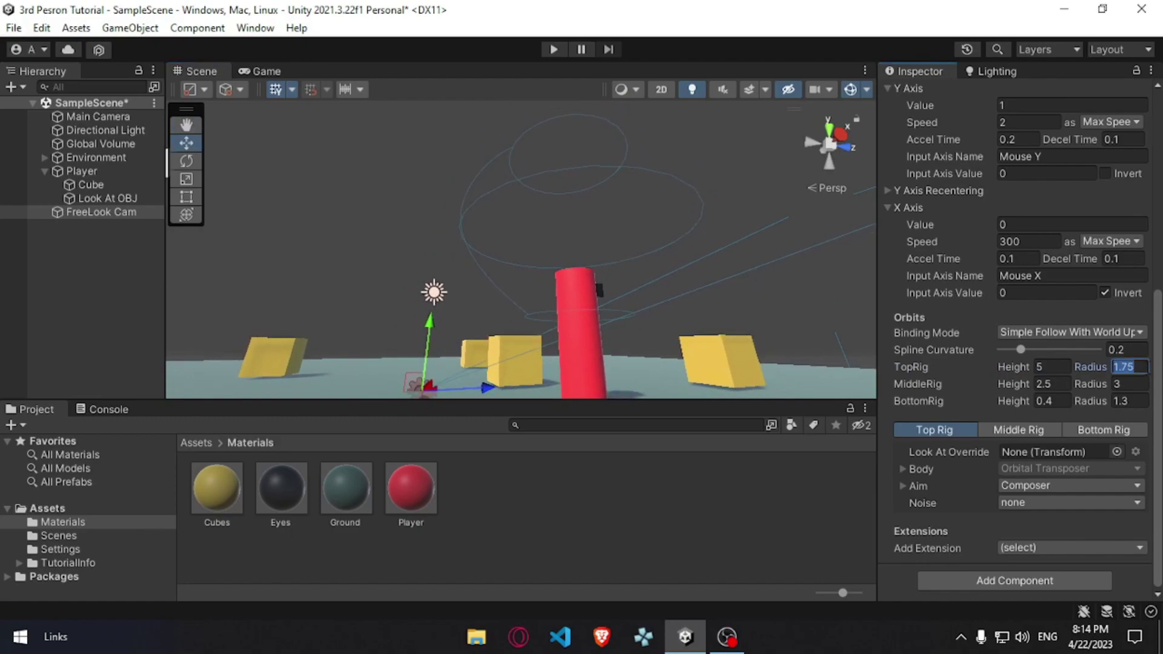
text(2)
click(1063, 386)
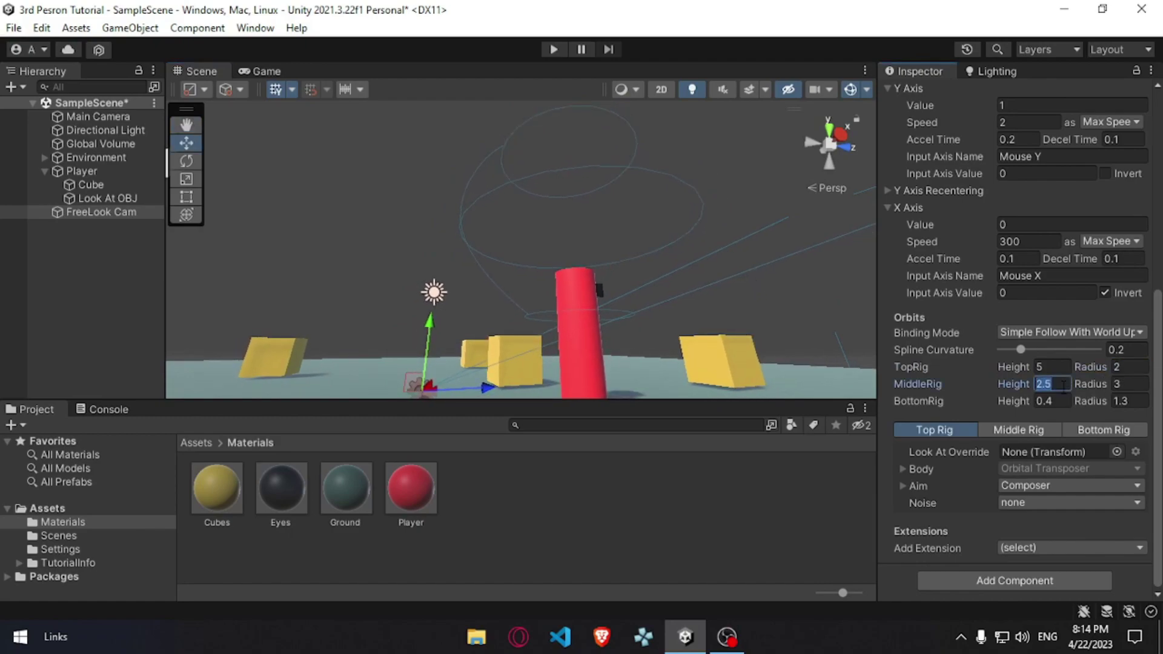
text(1)
mouse_move(787, 291)
alt+mouse_down()
mouse_move(697, 330)
mouse_move(688, 294)
alt+mouse_up()
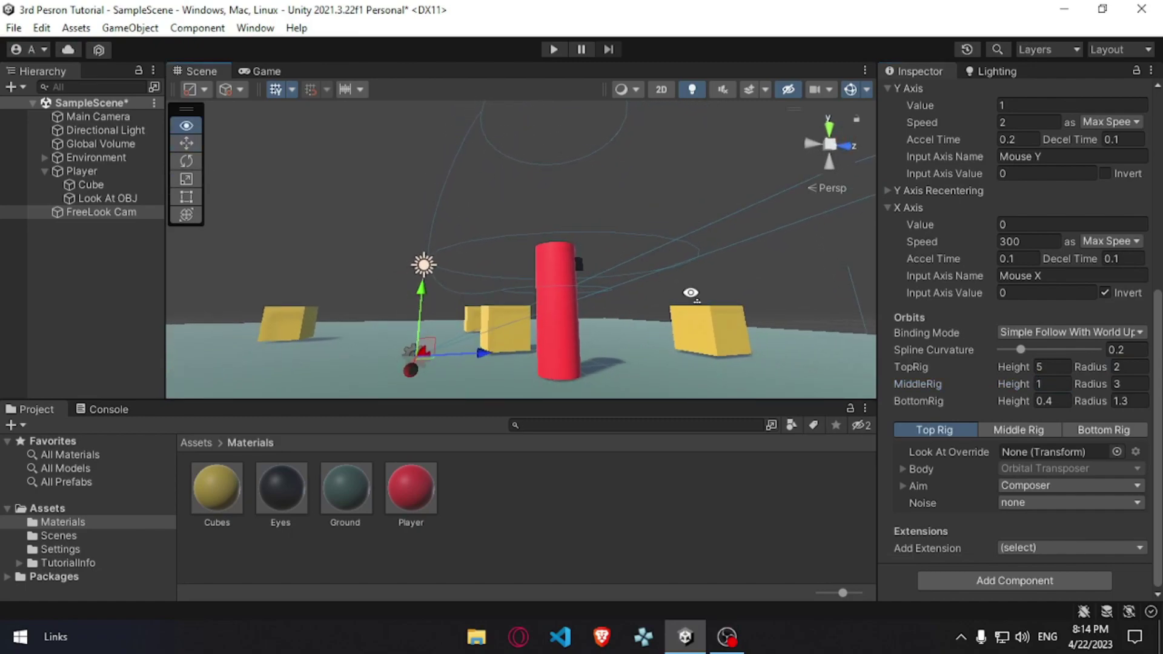
click(1128, 384)
text(5)
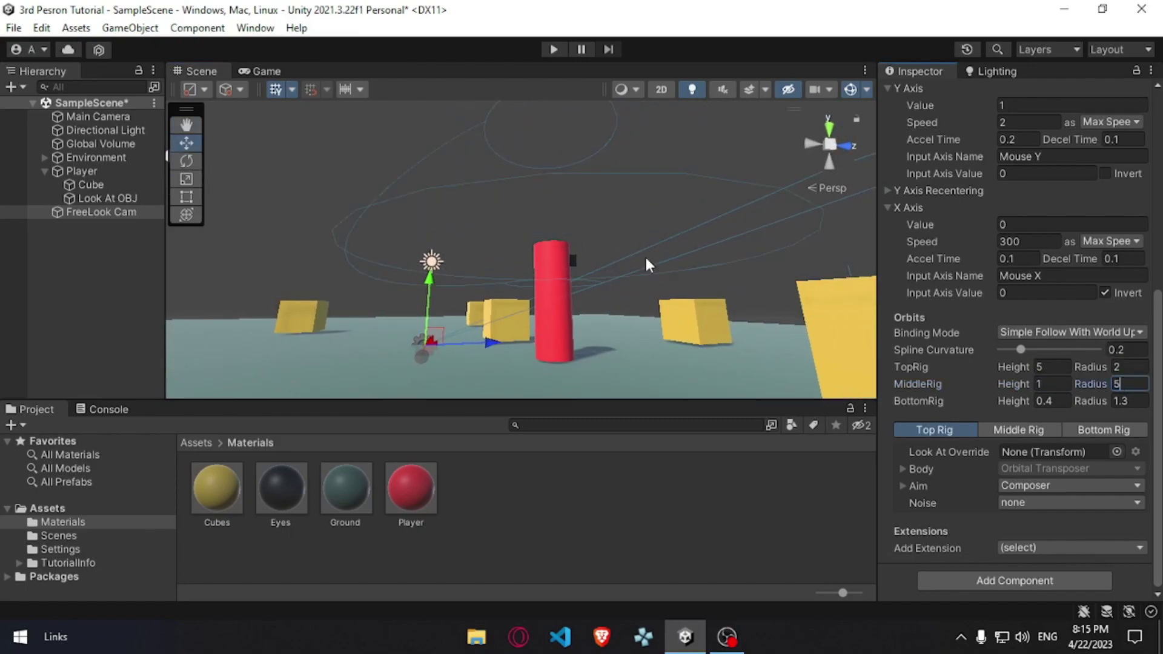
alt+drag(645, 265, 779, 306)
- Set the bottom orbit to height -1.5 and radius 2
click(1054, 401)
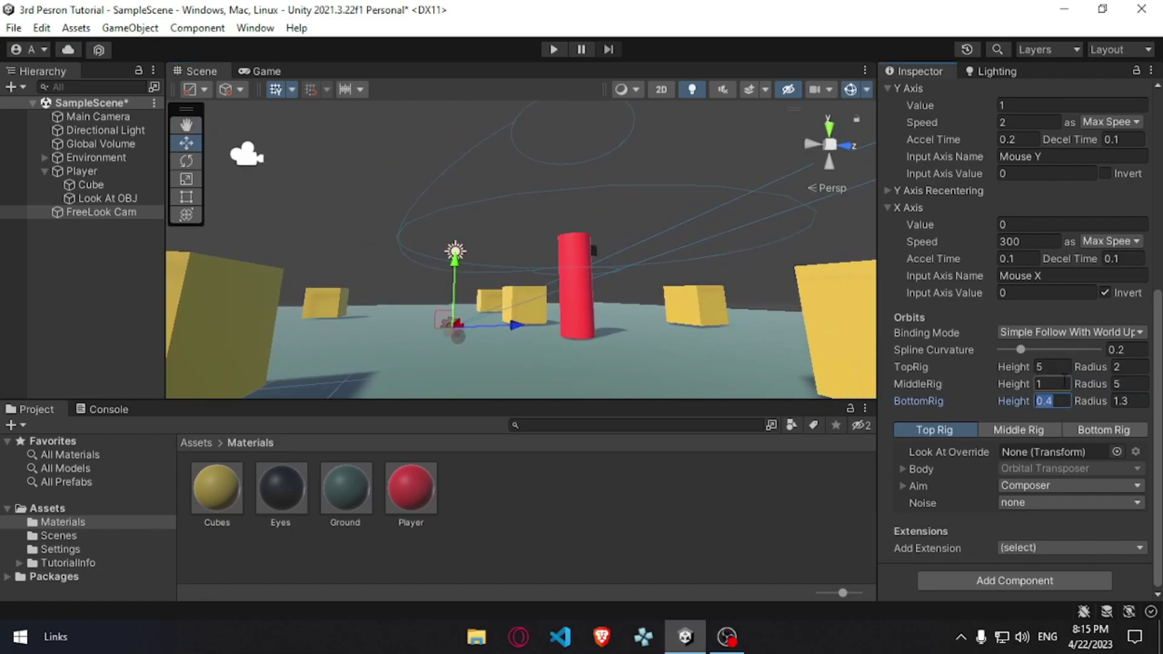
text(0)
alt+drag(834, 340, 771, 329)
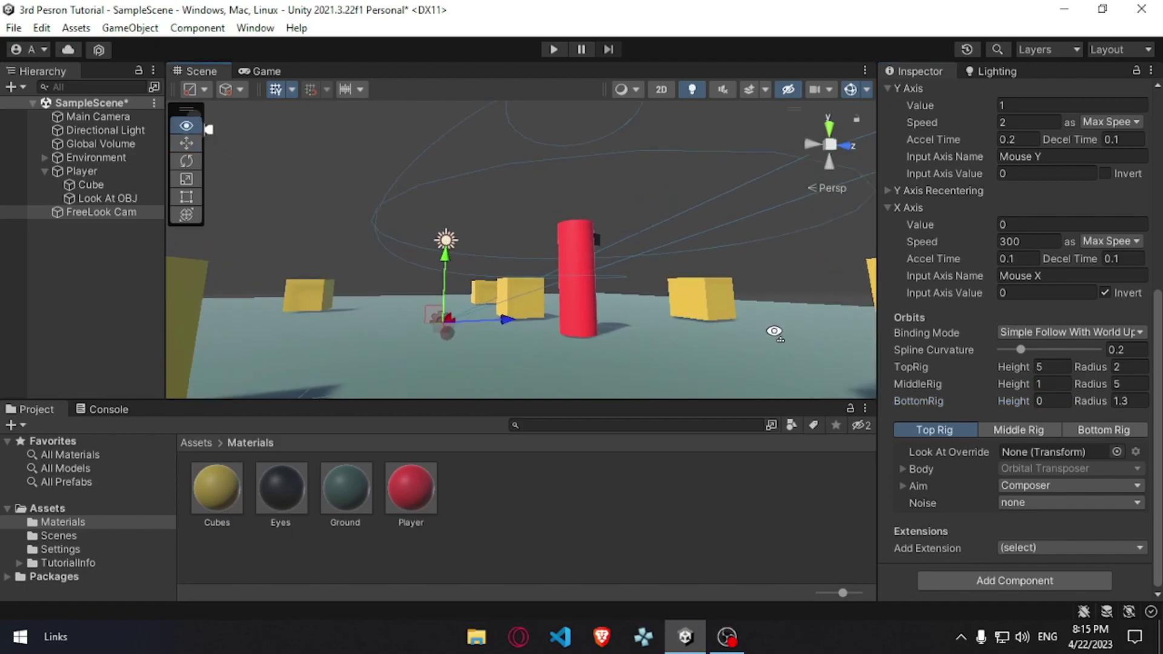
click(1063, 397)
text(-1)
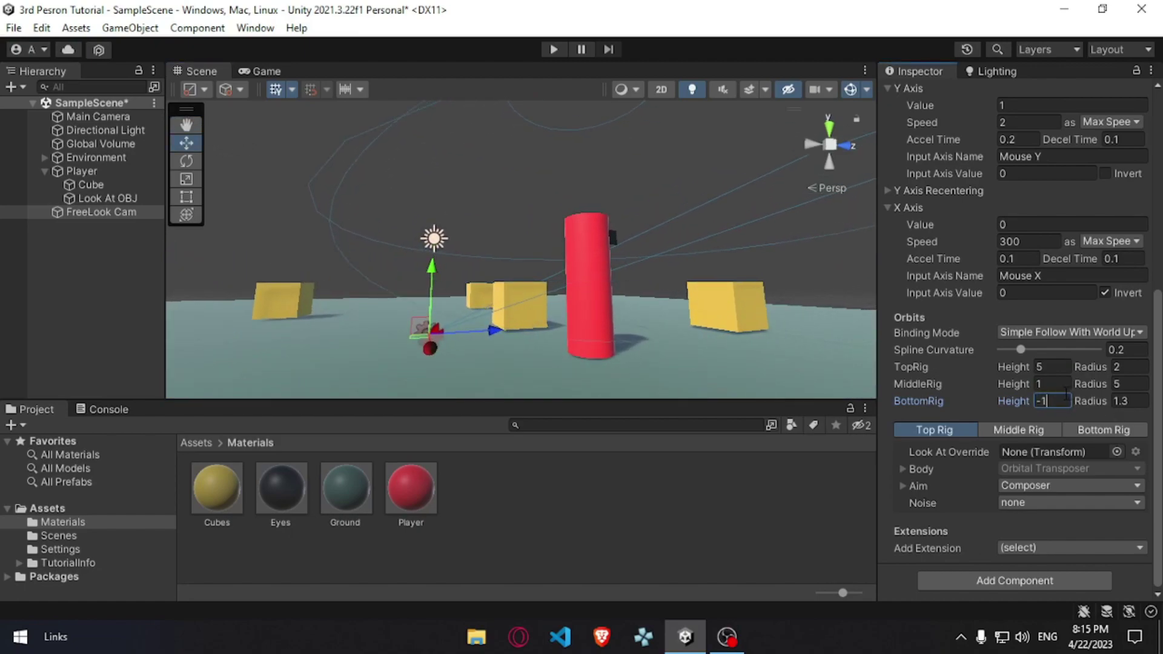
alt+drag(779, 384, 808, 345)
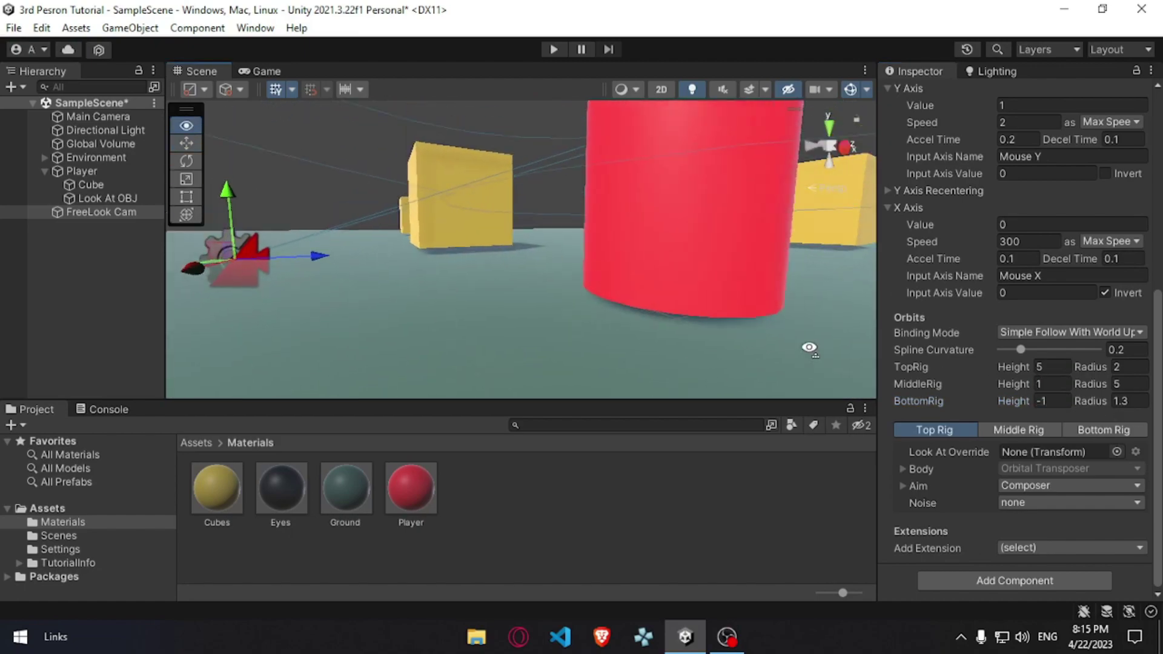
click(1064, 402)
text(.5)
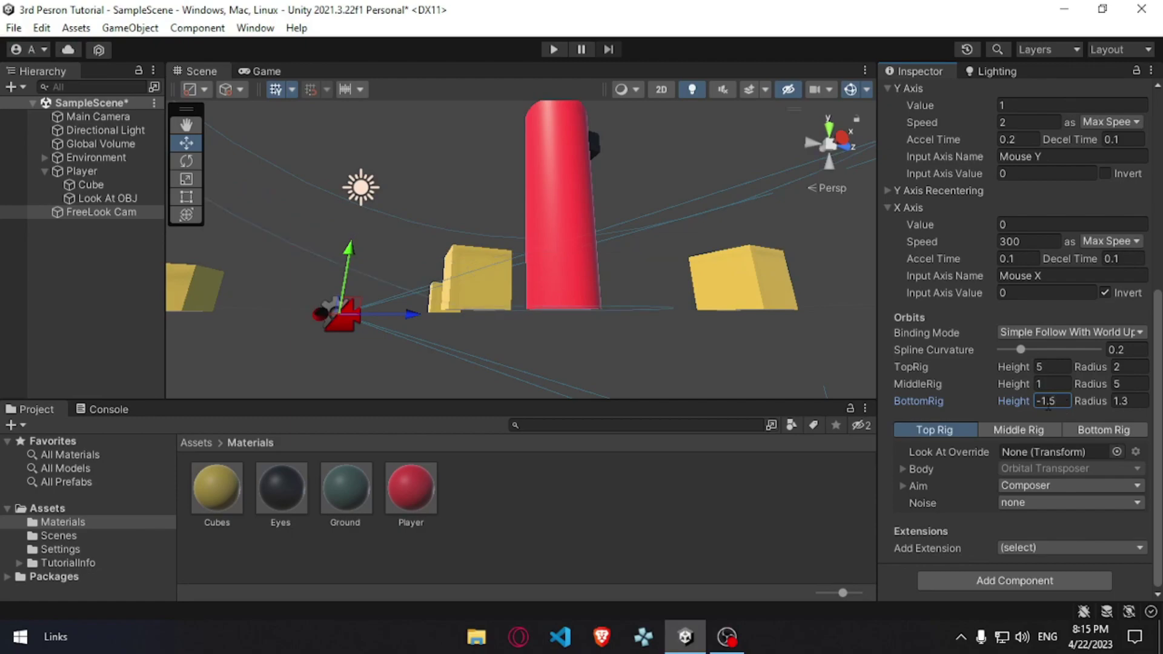
mouse_move(628, 234)
alt+mouse_down()
mouse_move(591, 309)
mouse_move(531, 292)
mouse_move(552, 299)
alt+mouse_up()
double_click(1121, 401)
text(2)
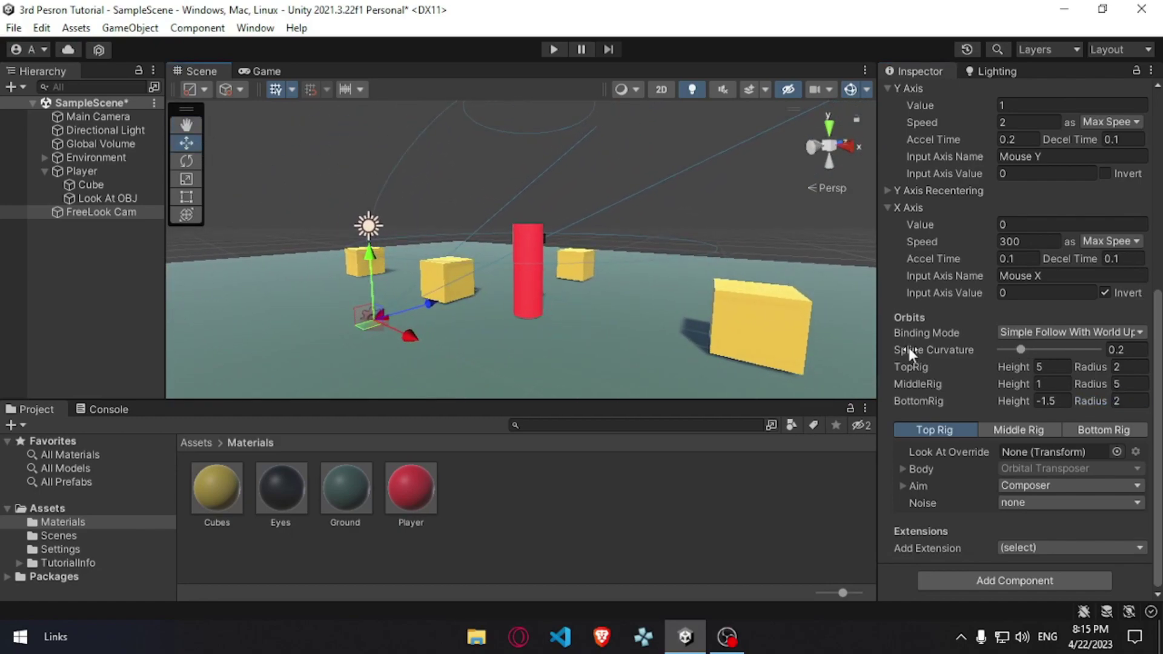
- Switch FreeLook Cam's Binding Mode to World Space, then select Main Camera
mouse_move(929, 333)
click(986, 331)
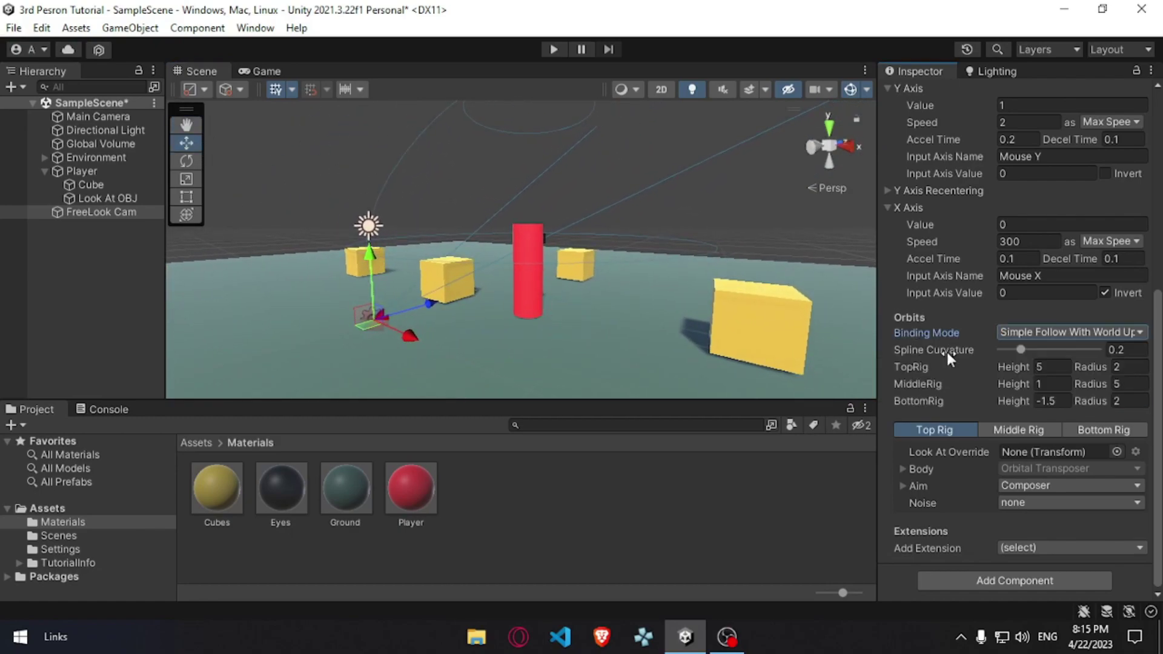
click(993, 333)
click(1030, 427)
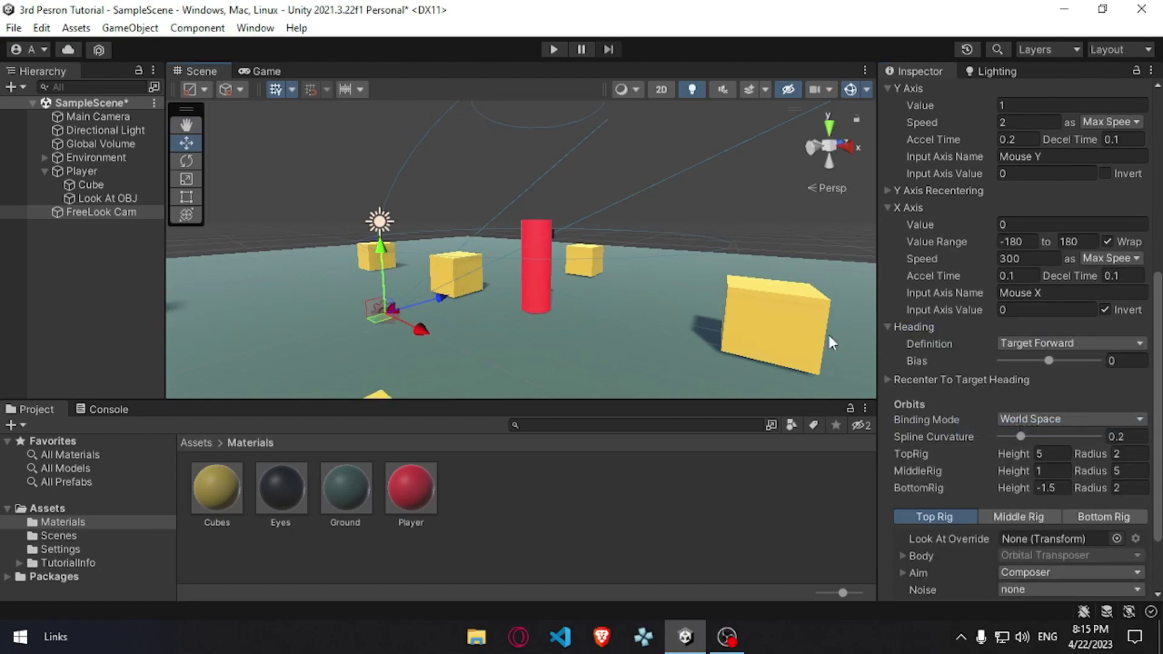
scroll(1022, 424, down, 3)
click(1019, 432)
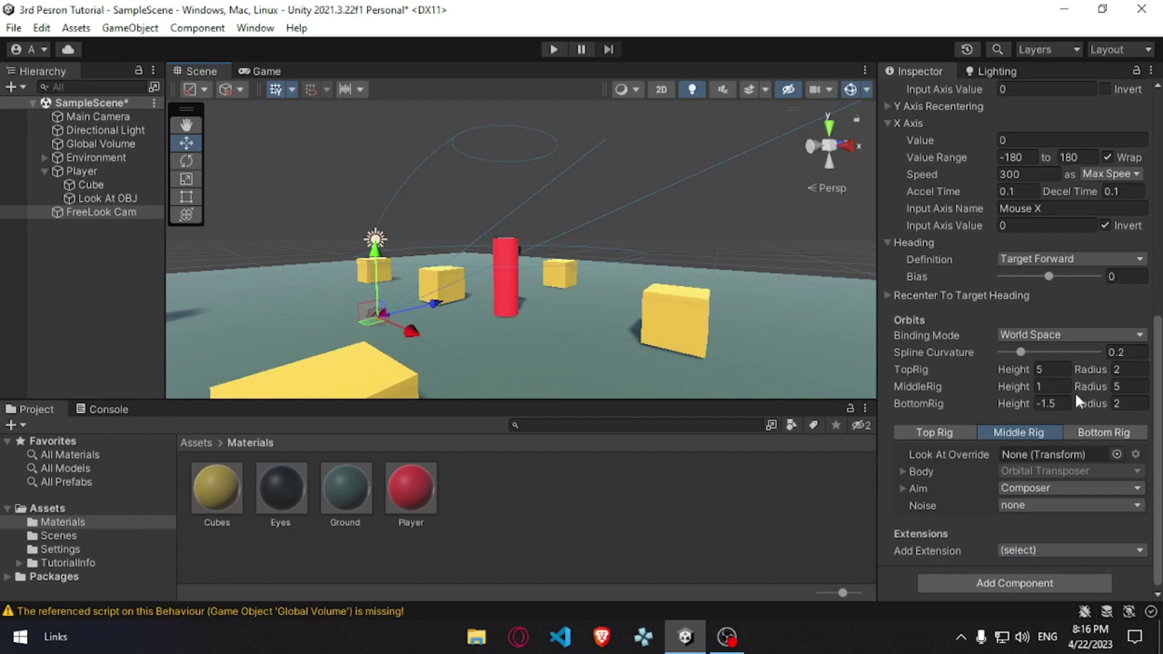
click(126, 118)
mouse_move(769, 354)
alt+mouse_down()
mouse_move(511, 282)
mouse_move(449, 199)
alt+mouse_up()
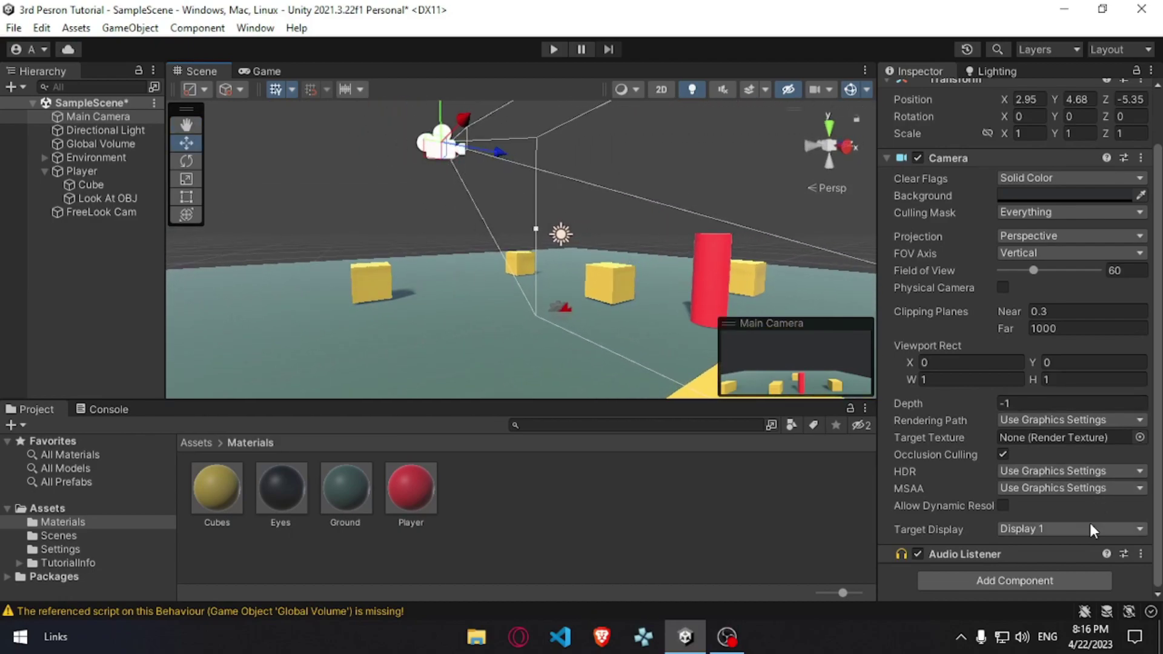
- Add a CinemachineBrain to Main Camera with Show Camera Frustum enabled, then start Play mode
click(1069, 576)
text(cin)
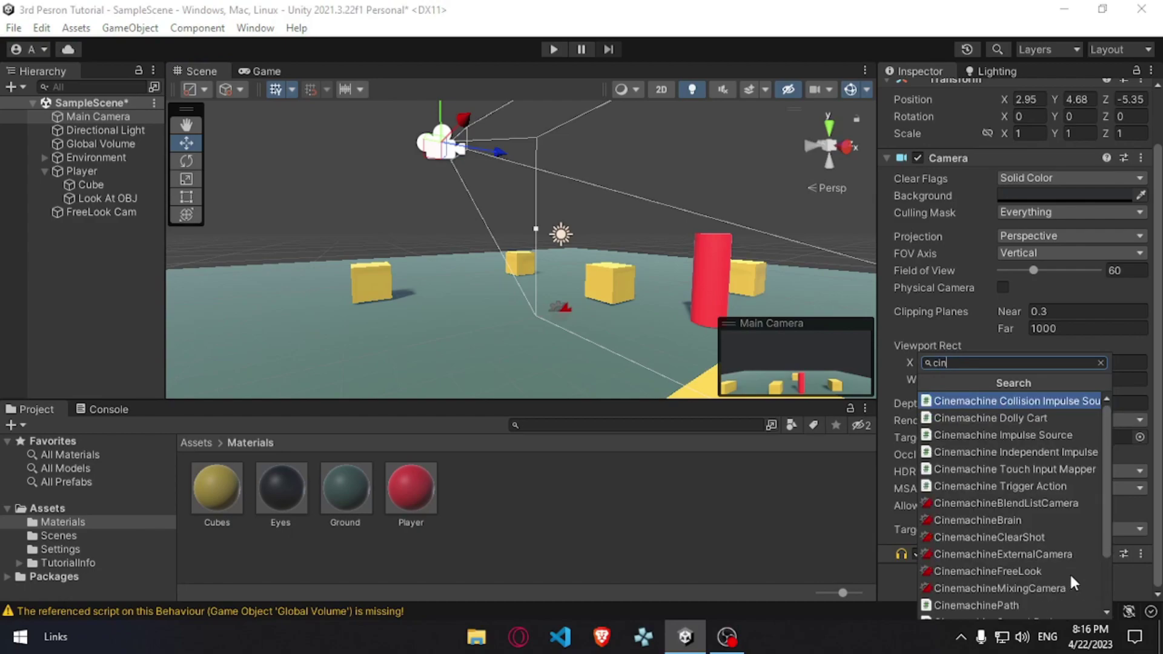
key(Down)
key(Down)
key(Down)
key(Down)
key(Down)
key(Down)
key(Down)
key(Return)
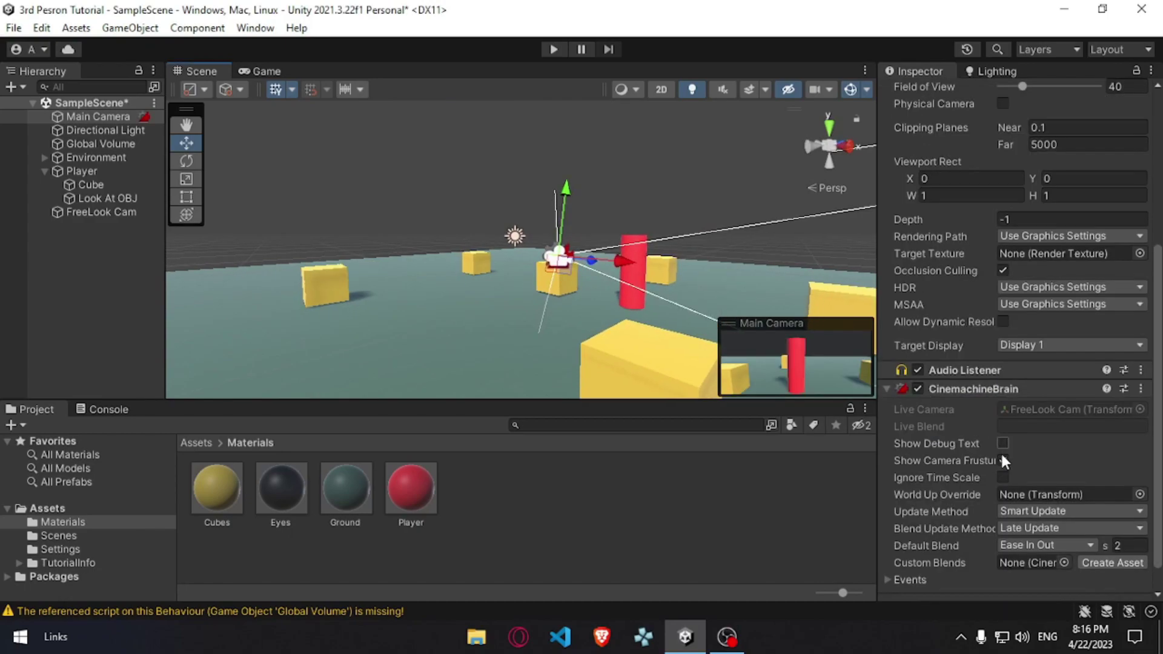
click(1003, 461)
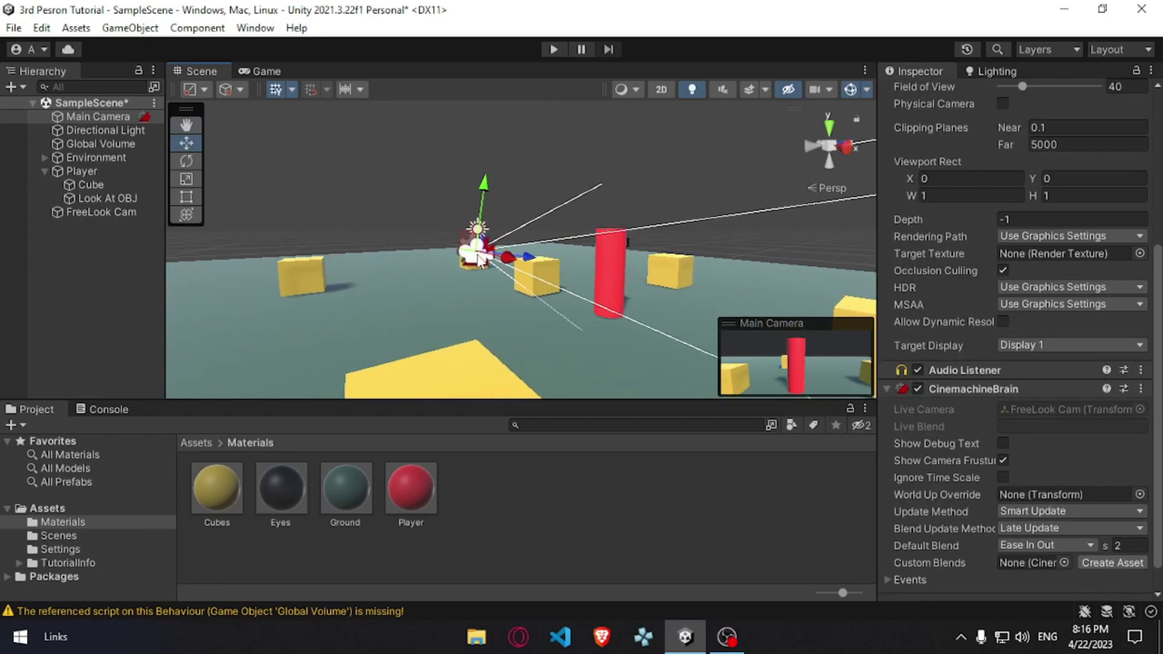
click(553, 51)
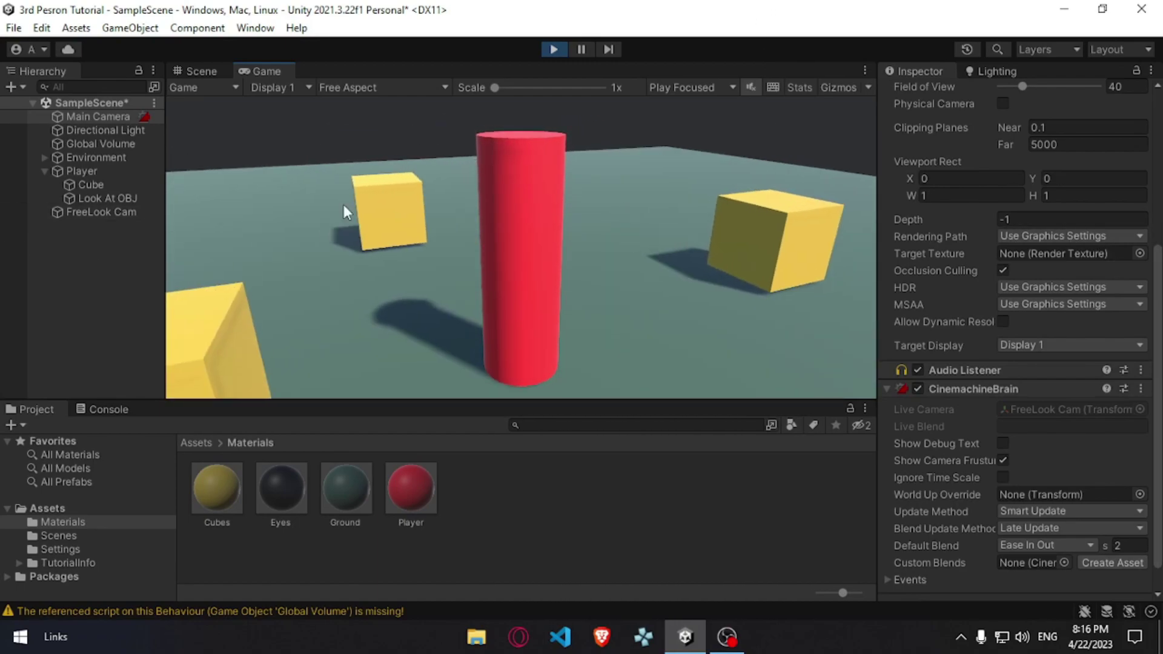
- While playing, select FreeLook Cam and set its middle orbit radius to 10
click(96, 212)
click(566, 278)
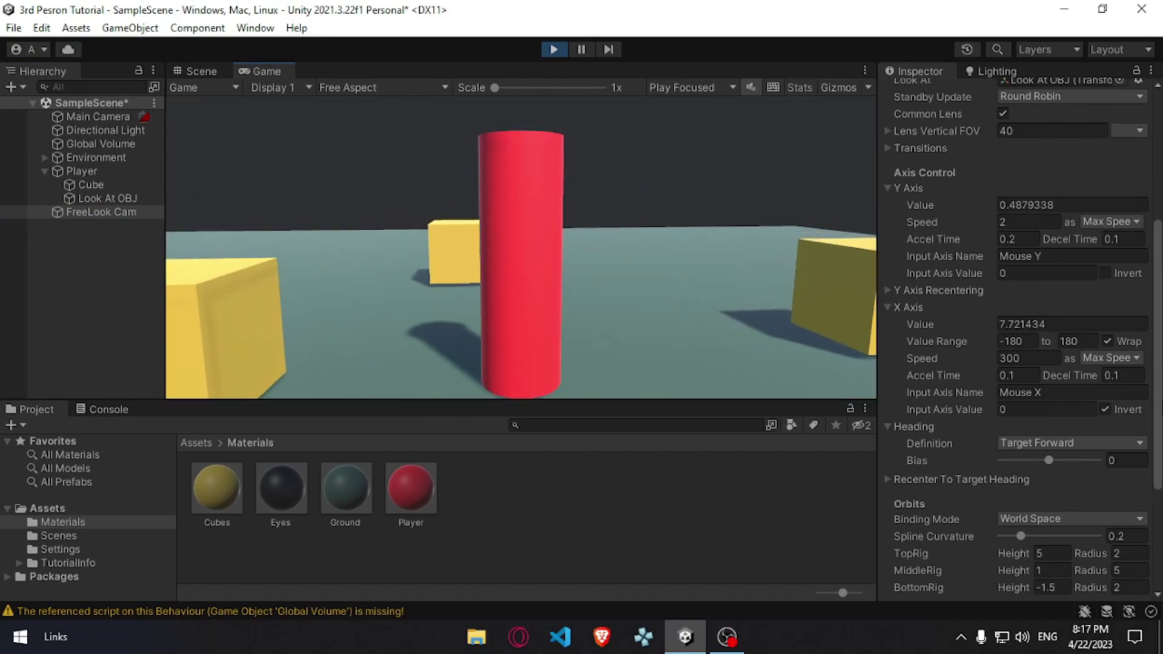
scroll(1103, 434, down, 3)
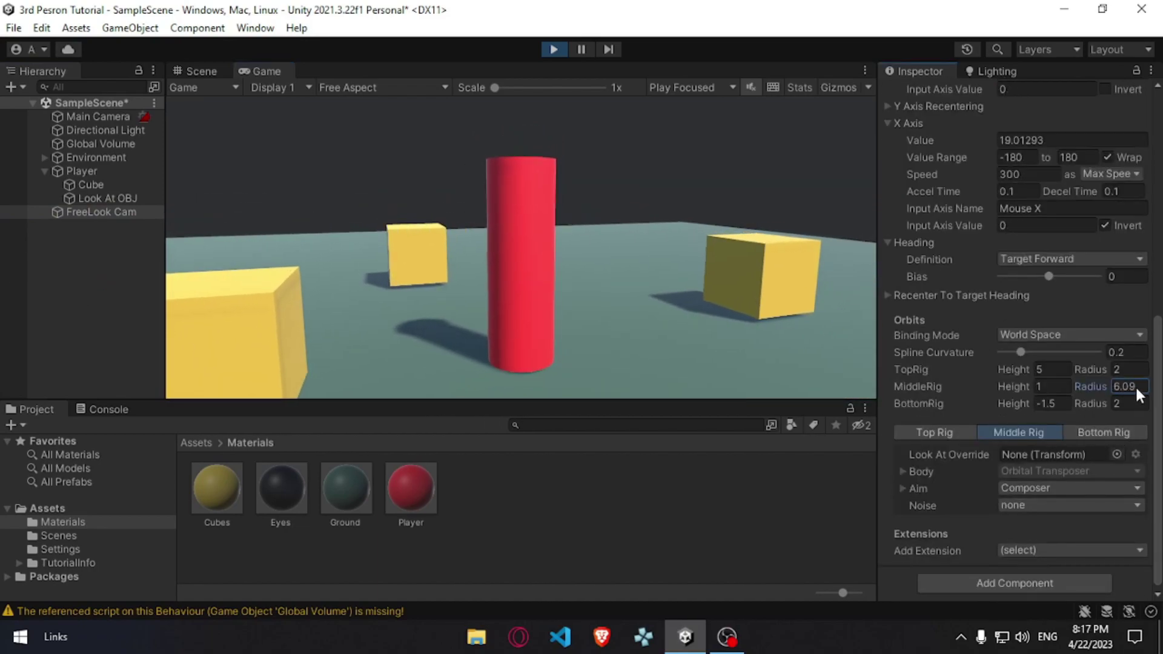
click(2, 391)
click(85, 212)
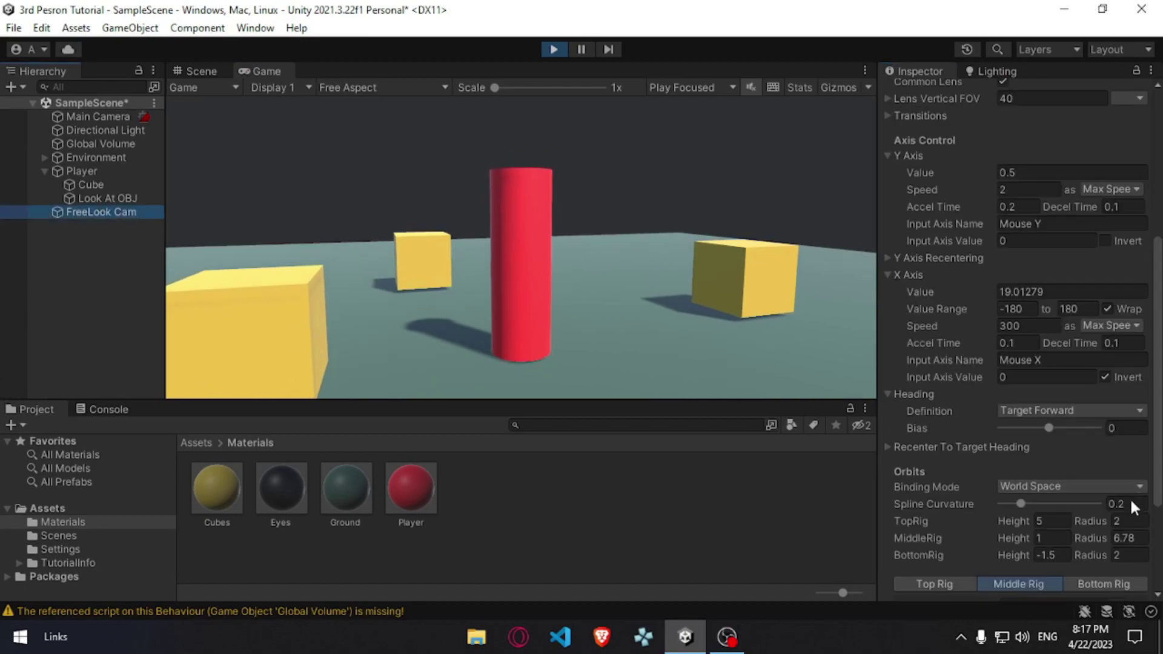
click(1128, 538)
text(10)
key(Return)
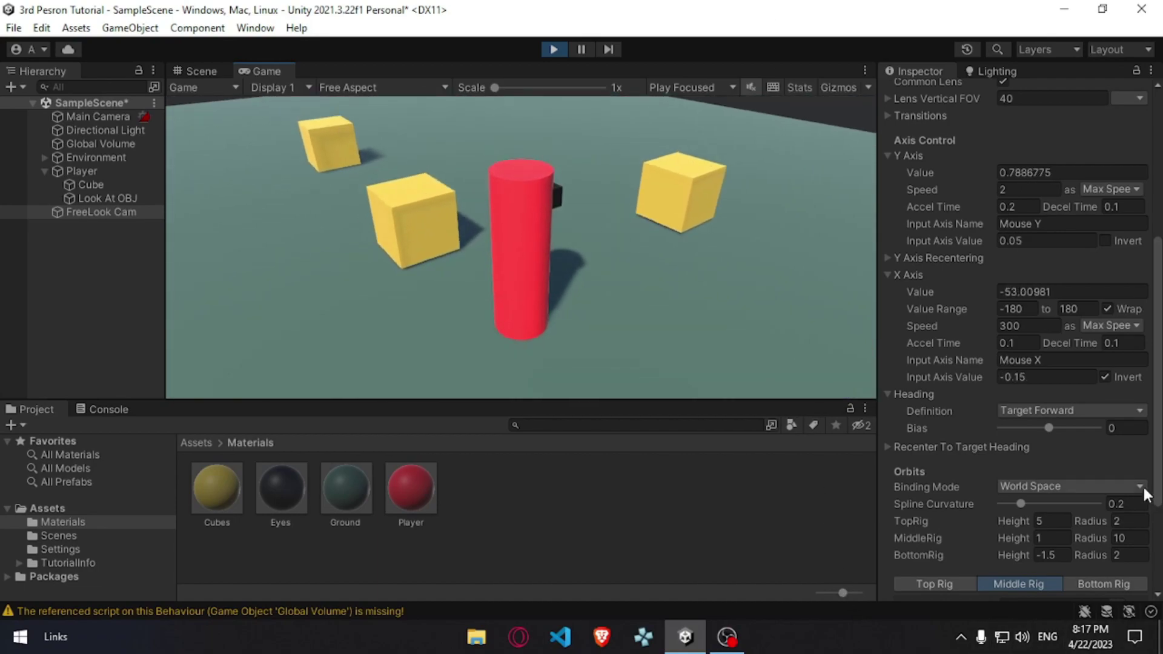
- Try an orbit radius value of 55, then stop Play mode with Ctrl+P
click(1129, 521)
text(5)
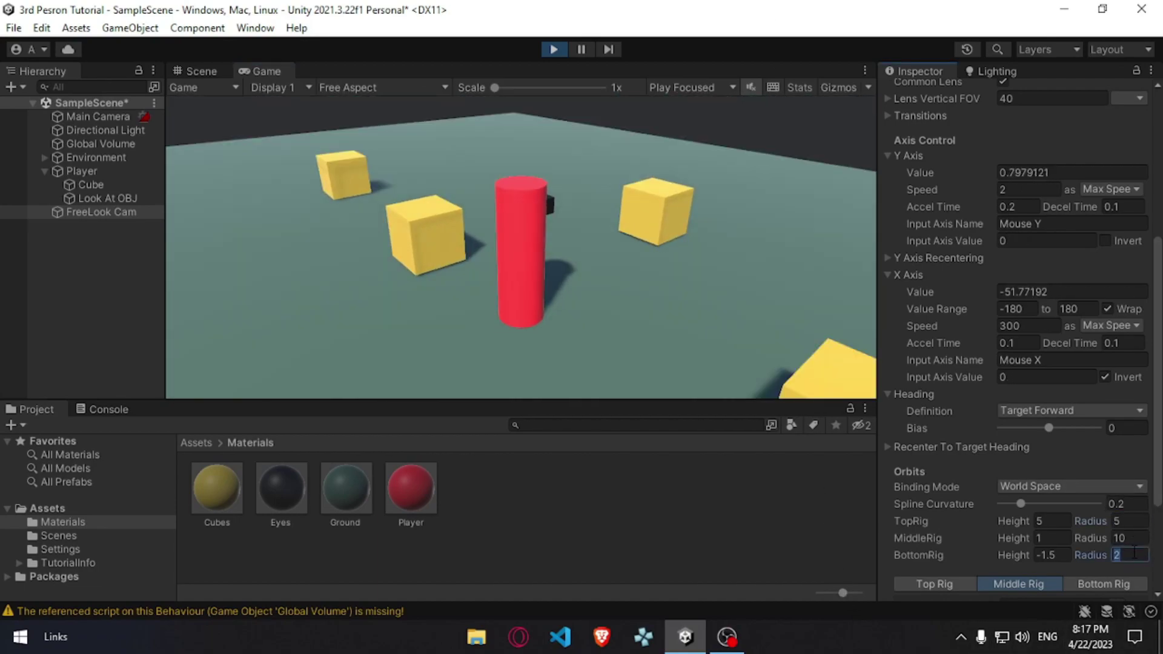
text(5)
key(Return)
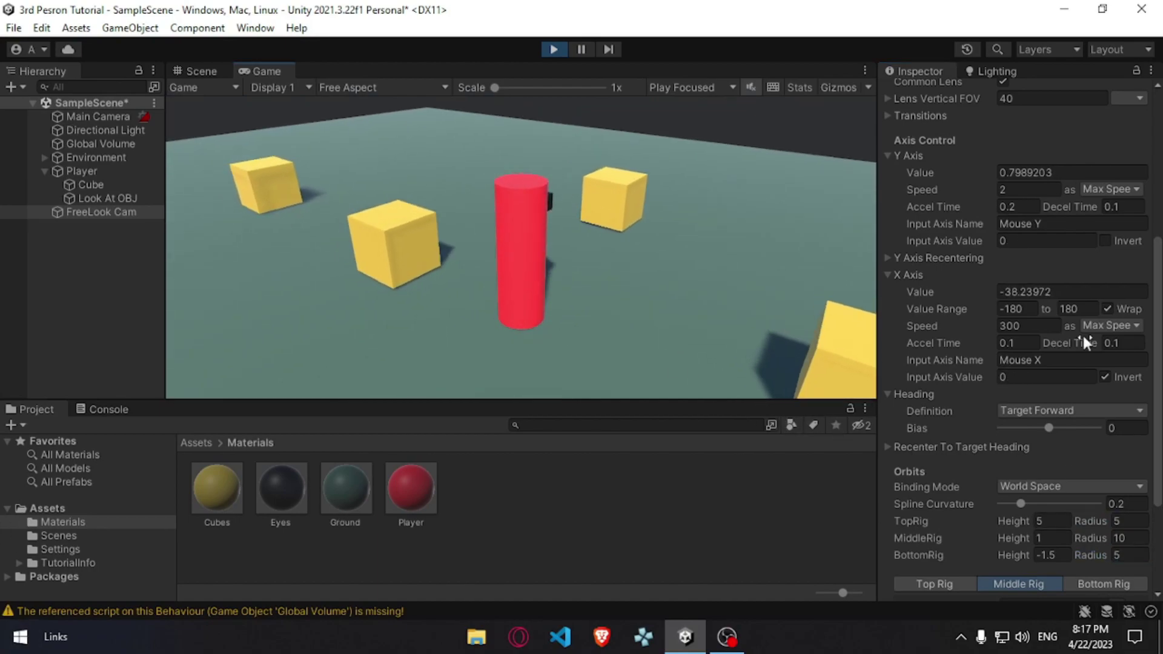
scroll(1121, 449, down, 2)
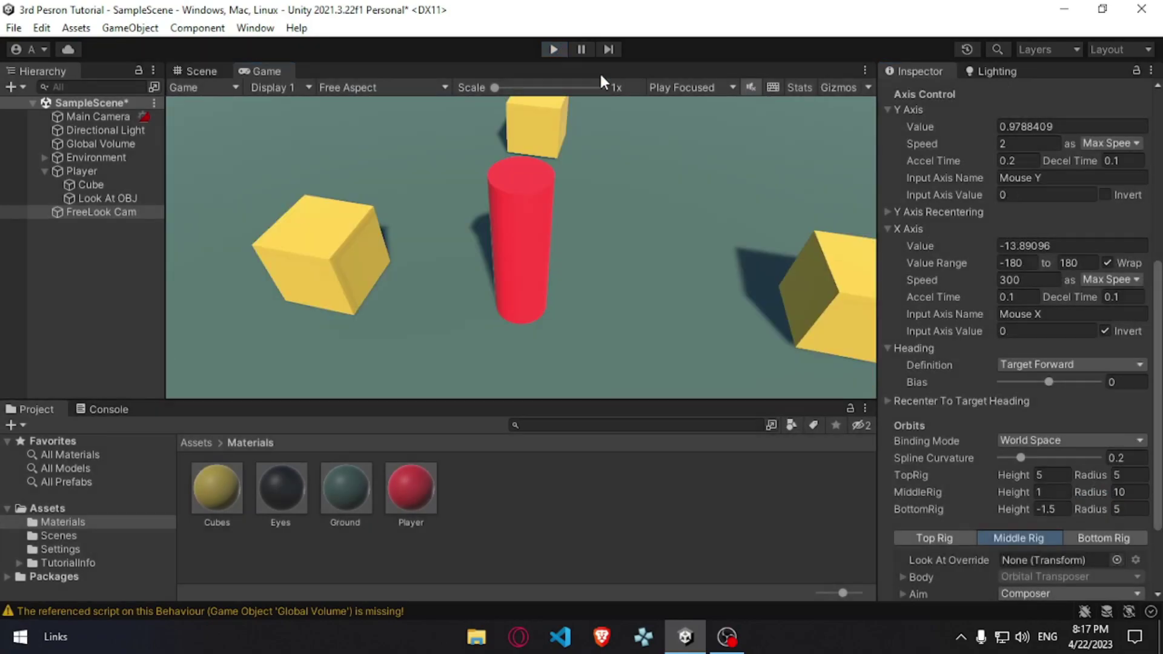
key(ctrl+p)
- Enter the middle orbit radius, then run and stop two play tests of the camera
text(10)
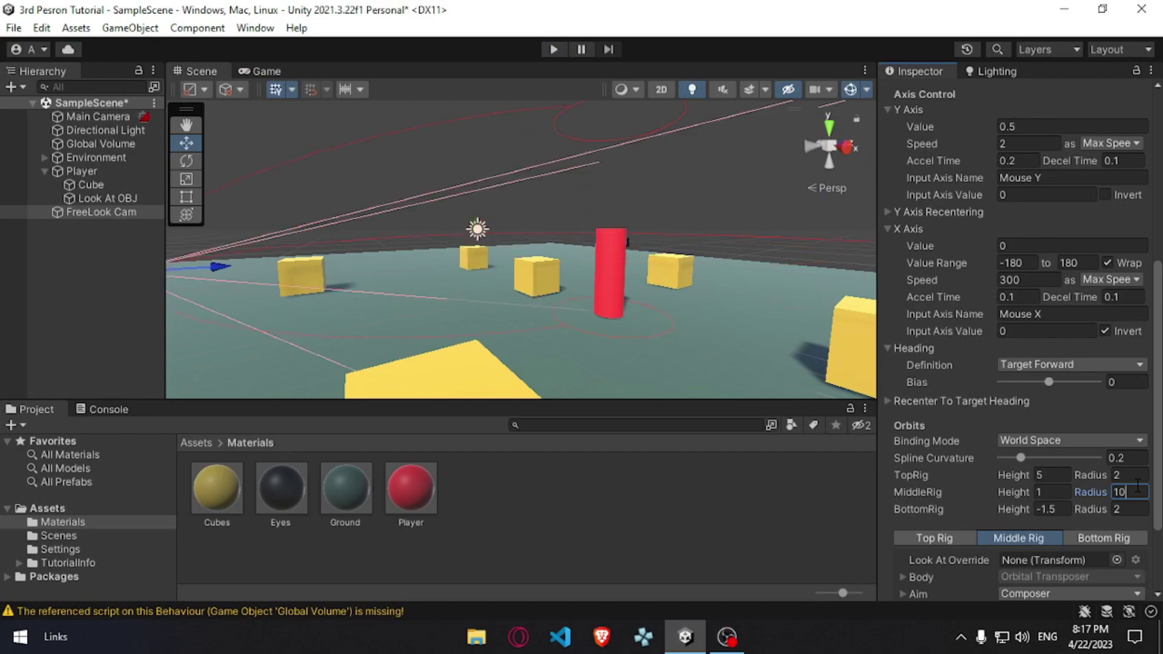
text(5)
key(Tab)
text(5)
click(553, 50)
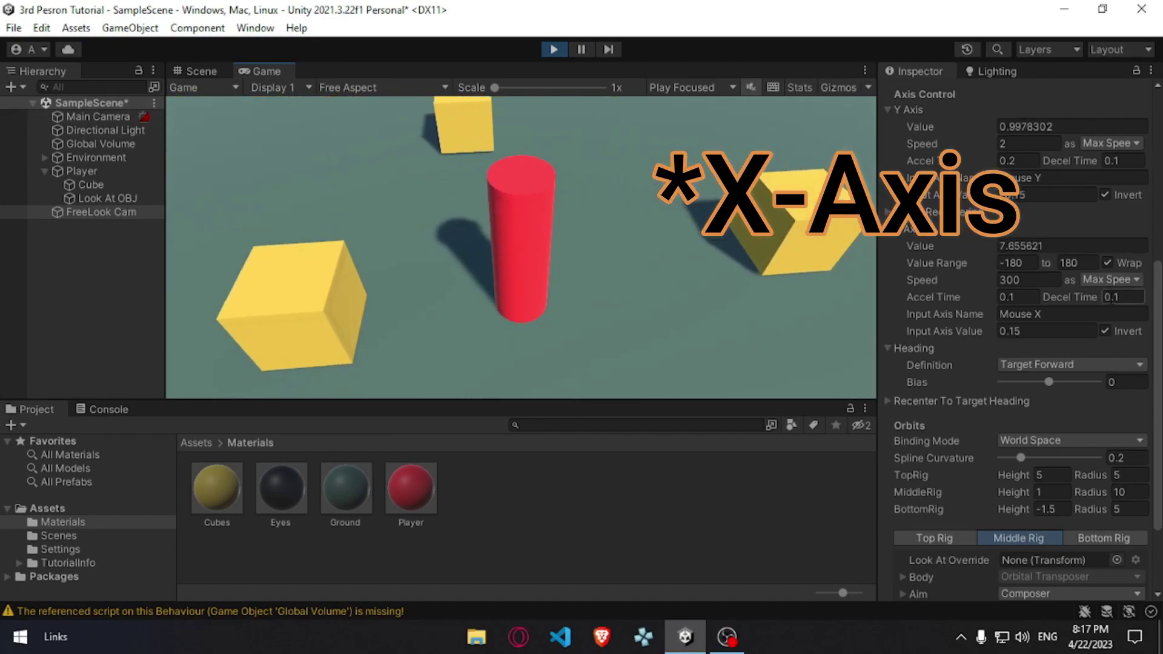
key(ctrl+p)
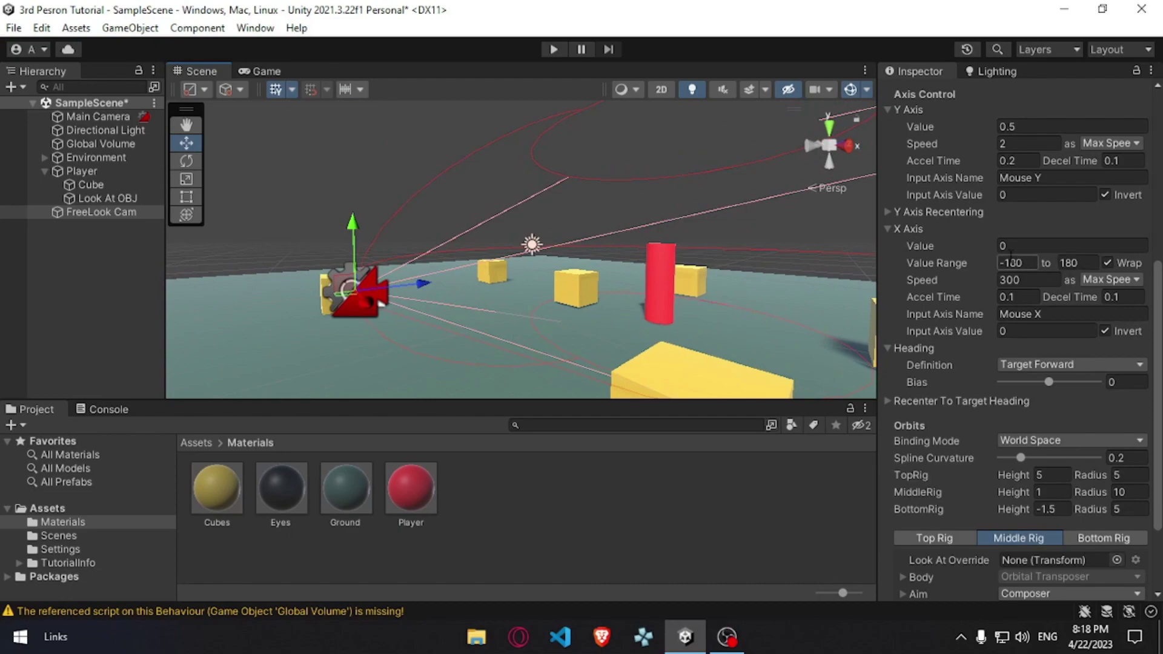
middle_drag(715, 261, 732, 273)
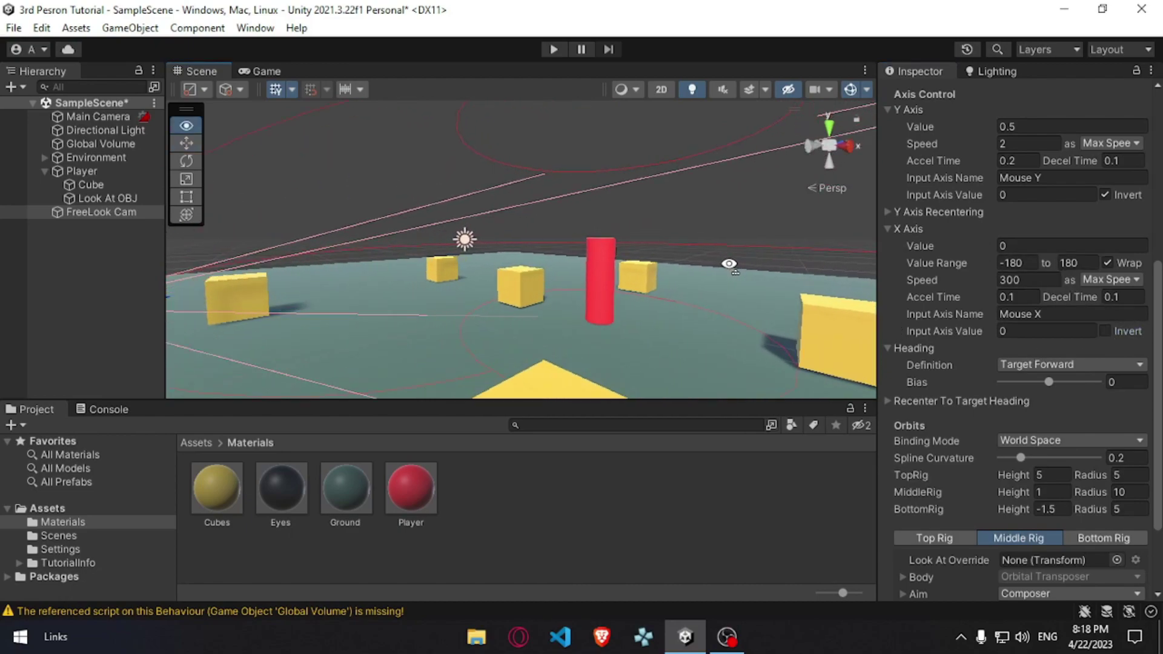
click(553, 49)
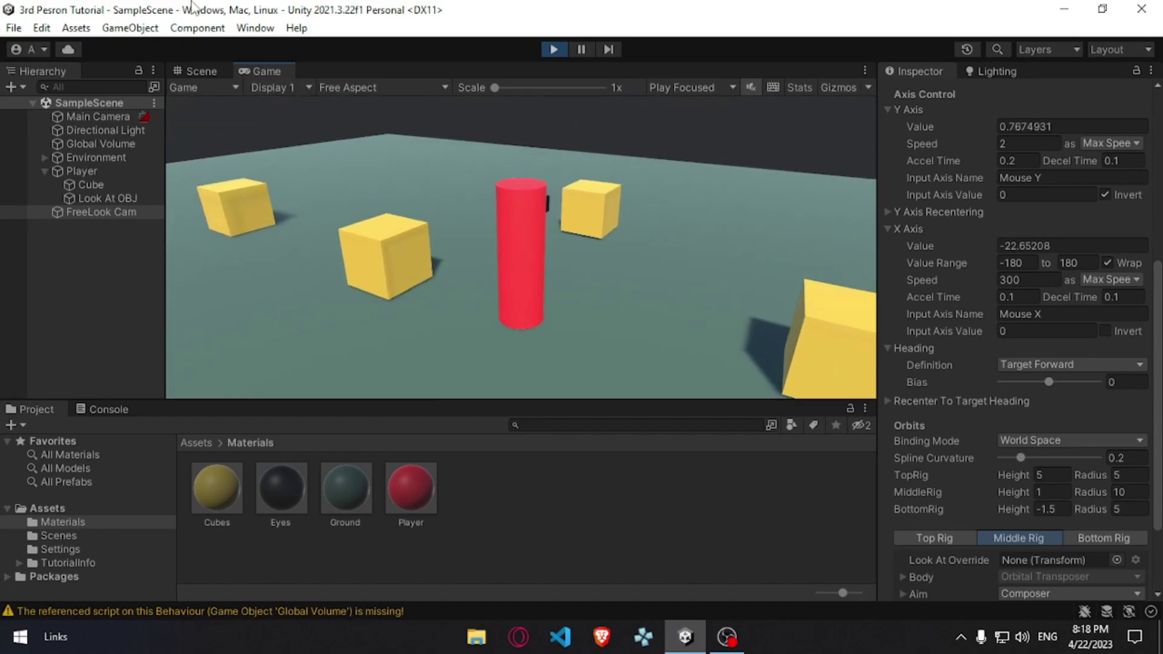
click(554, 49)
- Create a Scripts folder in the Assets folder
click(54, 509)
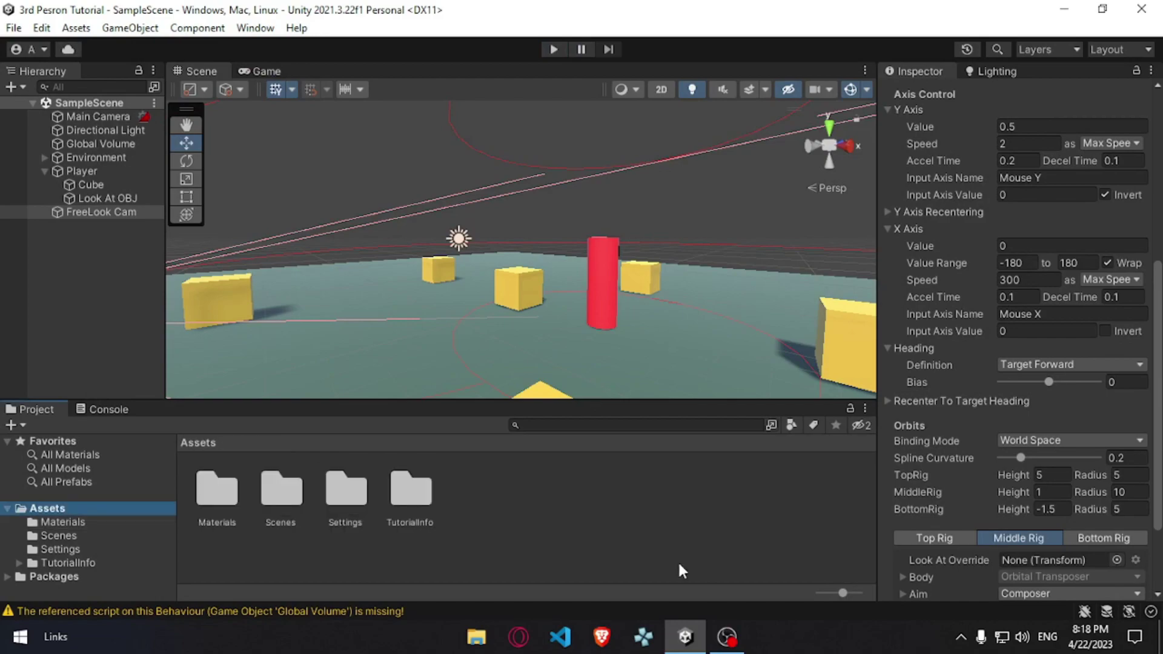
right_click(612, 507)
mouse_move(768, 66)
- Create a C# script named Player_Movement in Scripts and open it for editing
right_click(401, 525)
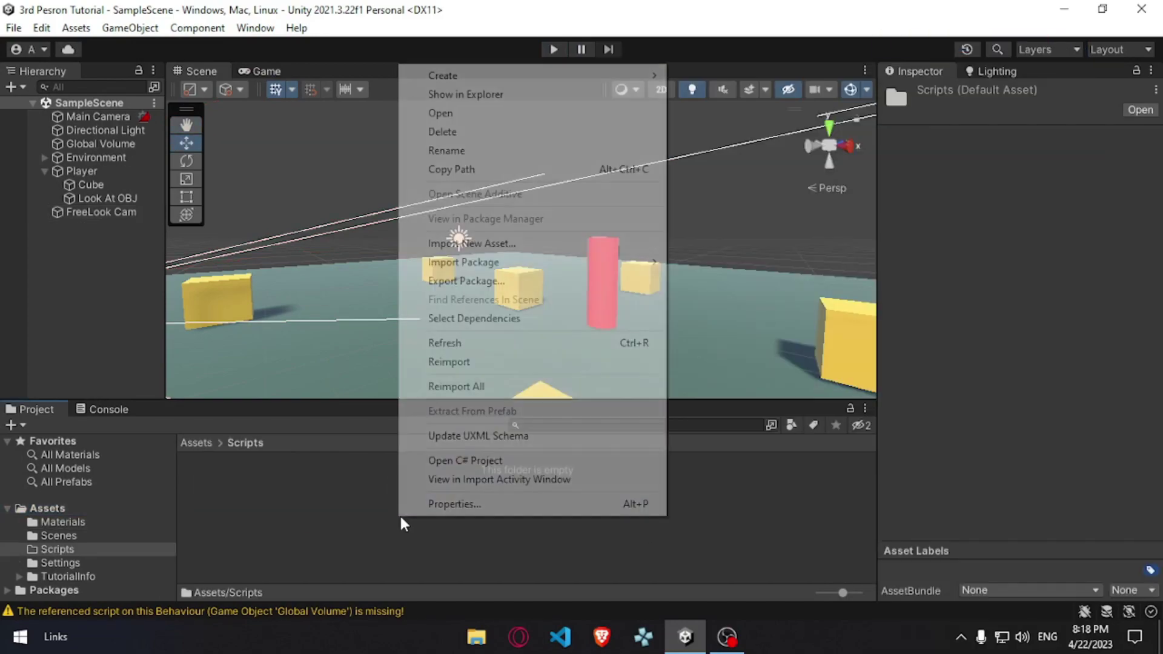
mouse_move(545, 76)
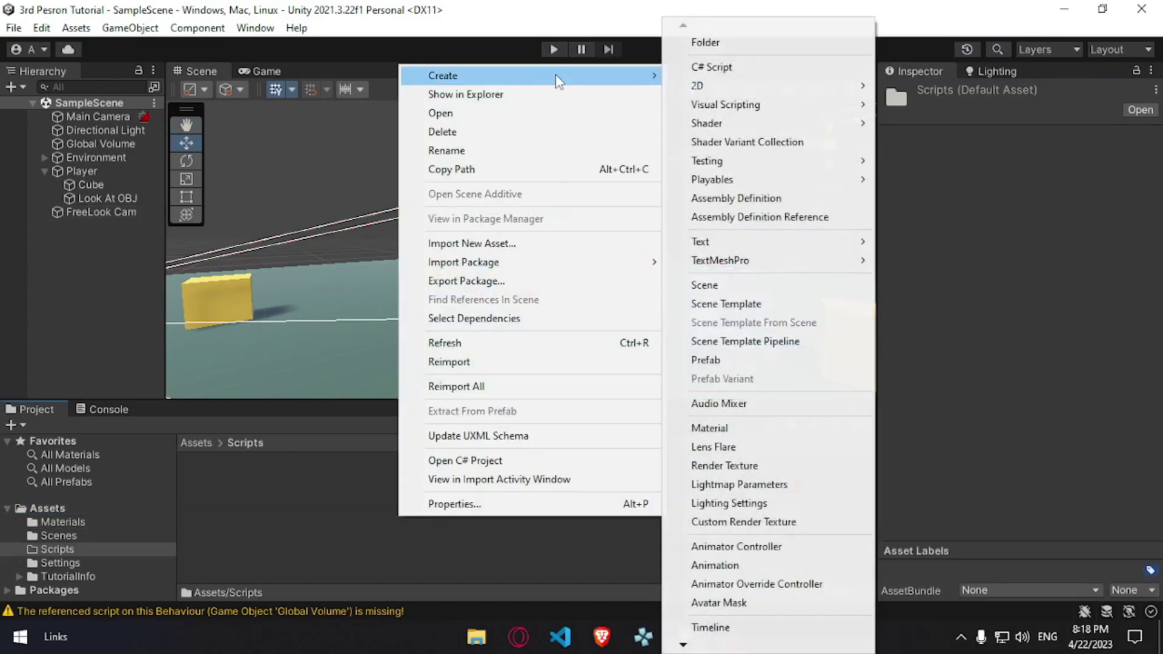
click(797, 71)
text(Player_)
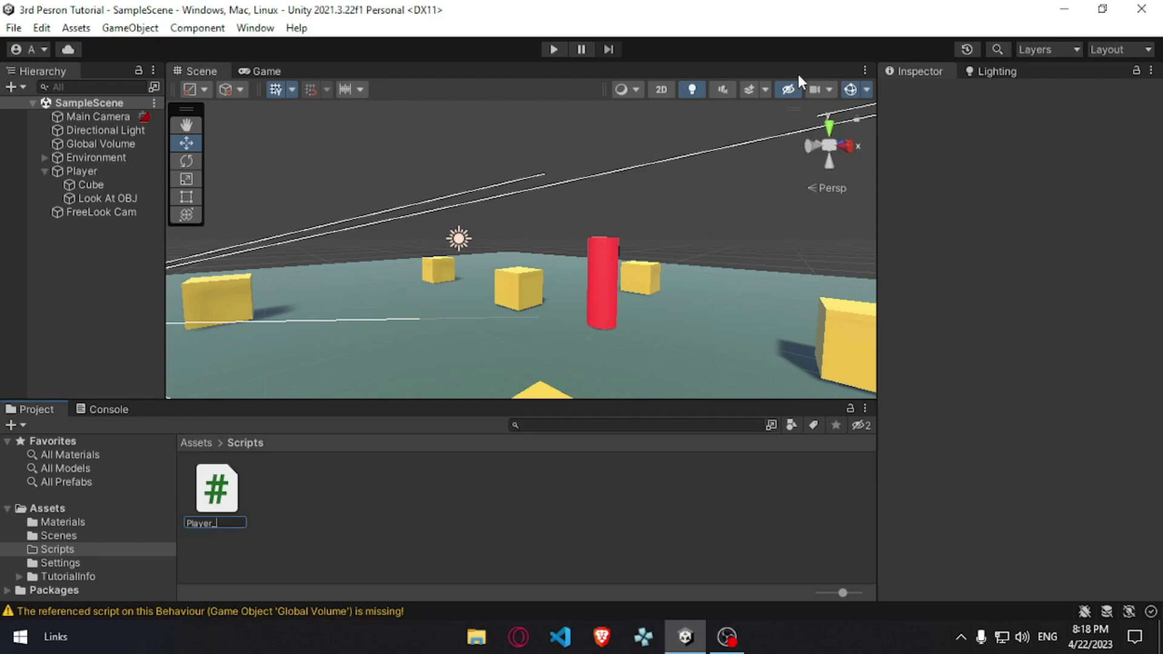
key(Return)
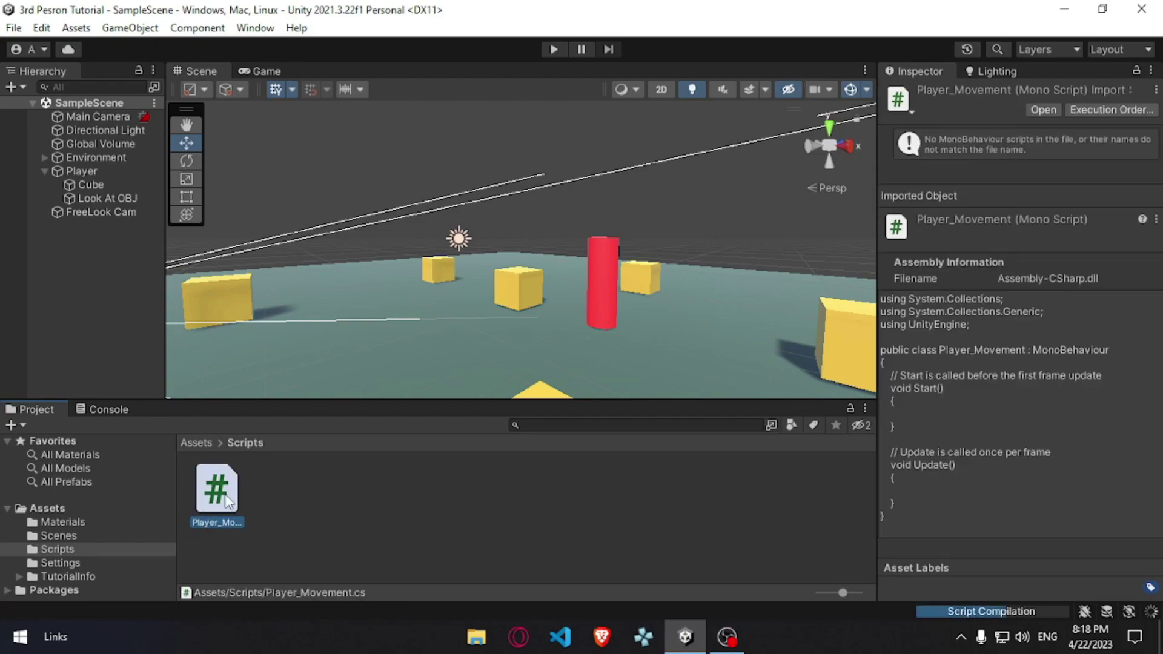
double_click(228, 498)
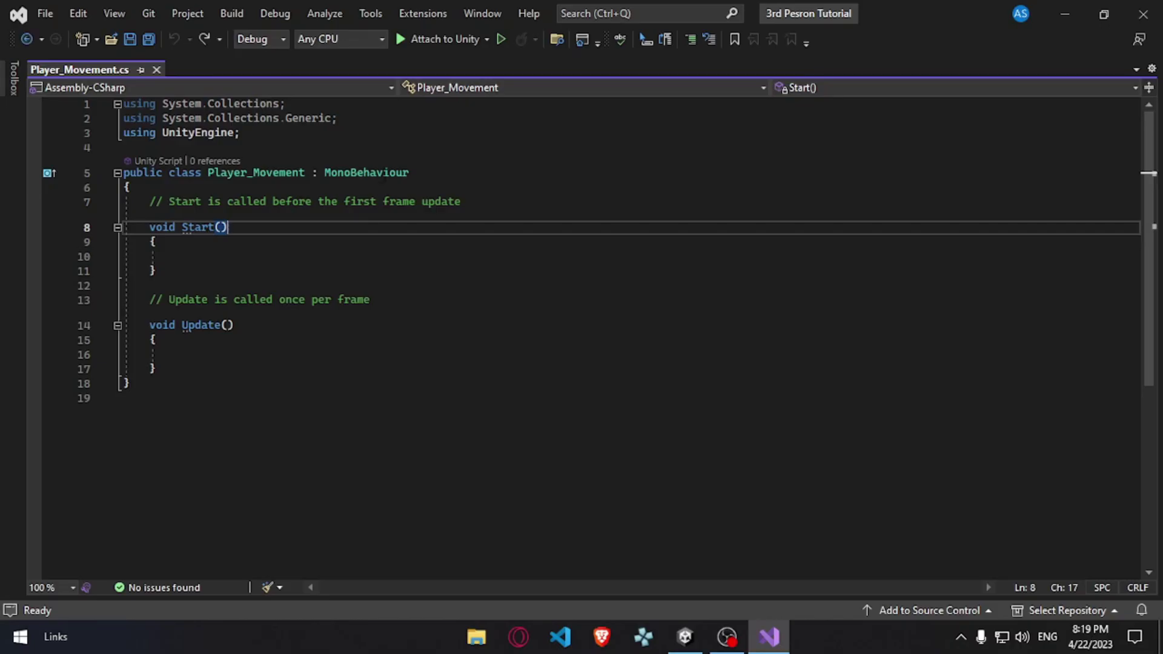
- Delete the two unused using lines and the Start and Update methods with their comments
drag(124, 103, 124, 132)
key(Delete)
drag(156, 340, 144, 174)
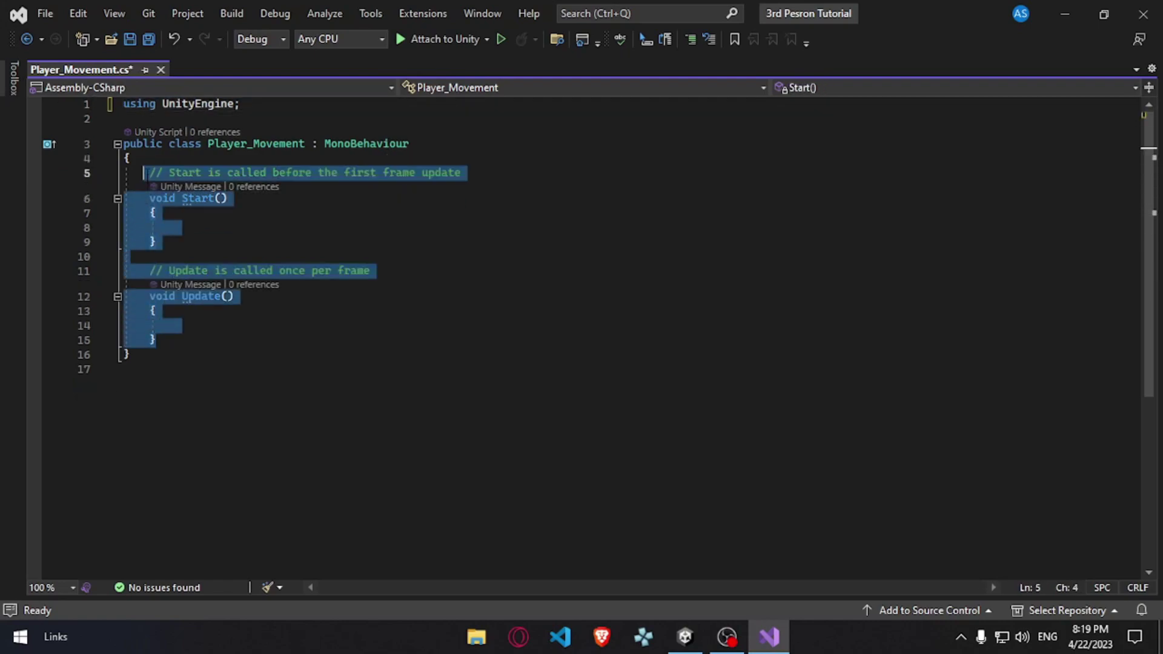
key(Delete)
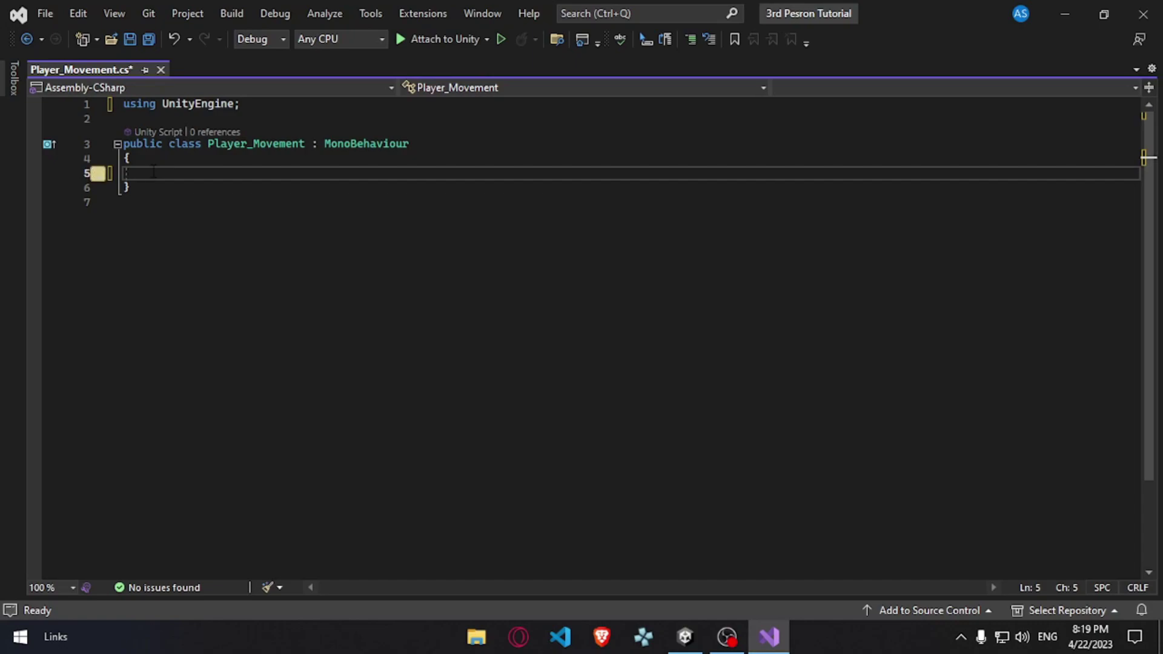
- Declare public float Player_Speed = 8f, float Horizontal and Vertical, and begin a void MyInput() method
text(pub)
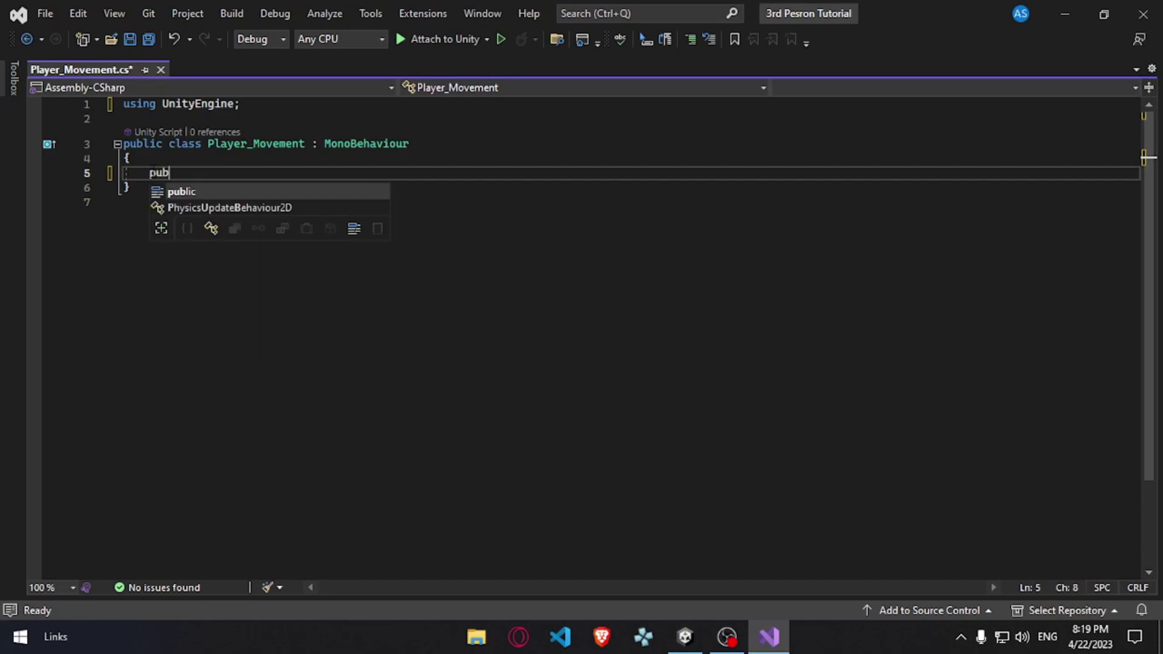
text(lic float S)
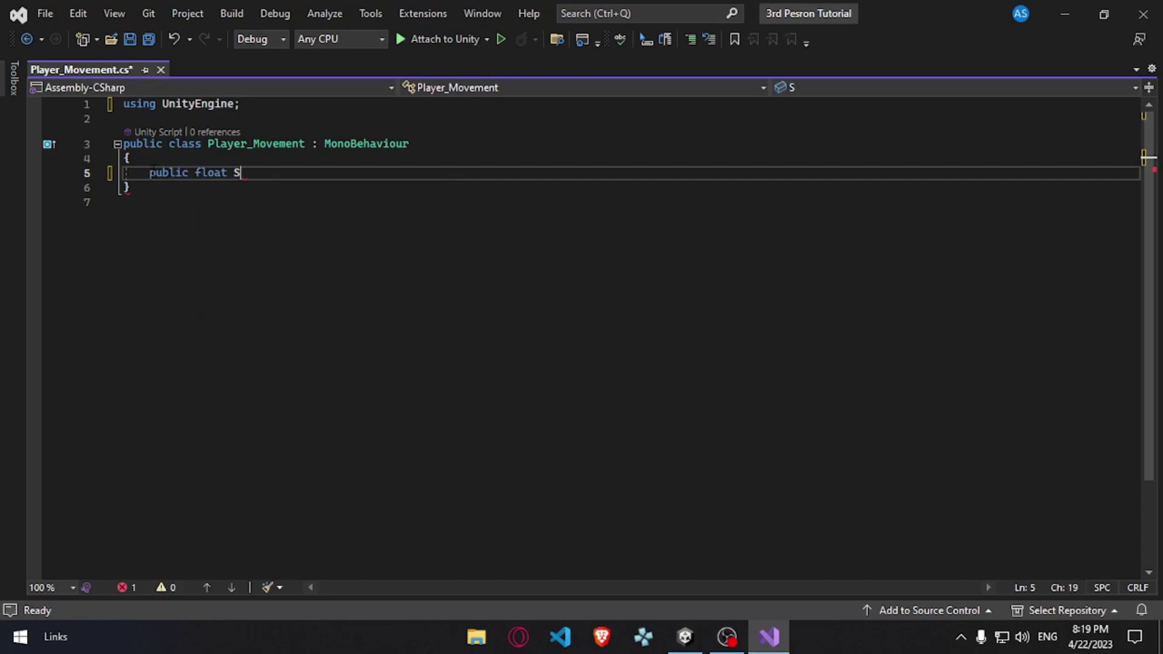
key(BackSpace)
text(Player)
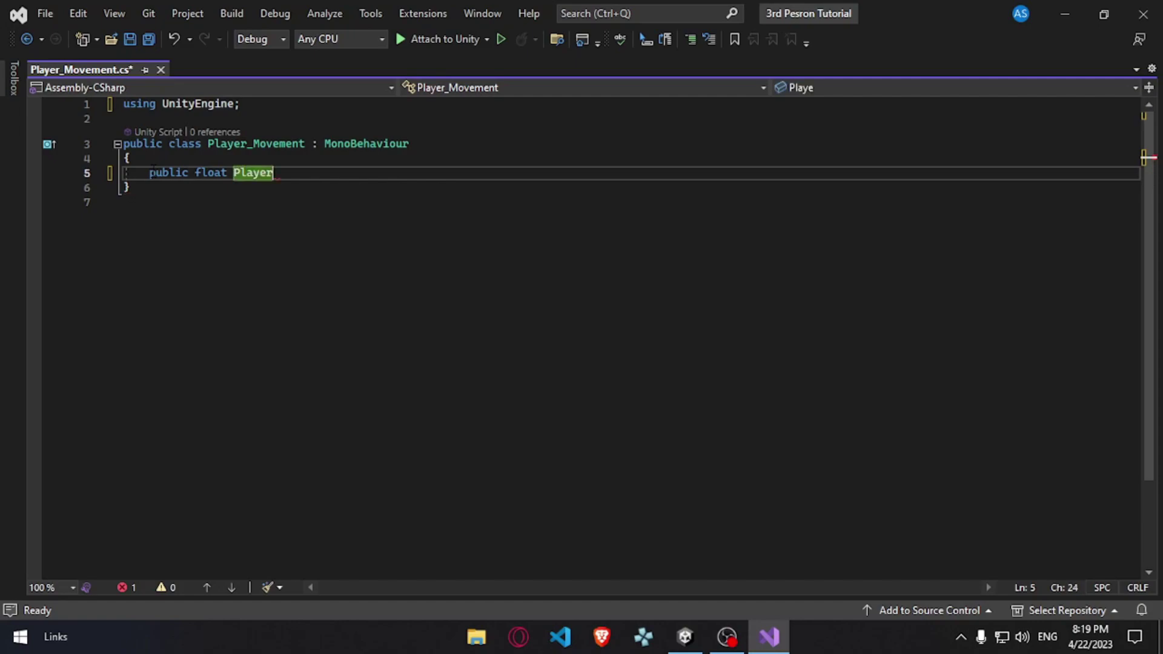
text(_)
text(Speed)
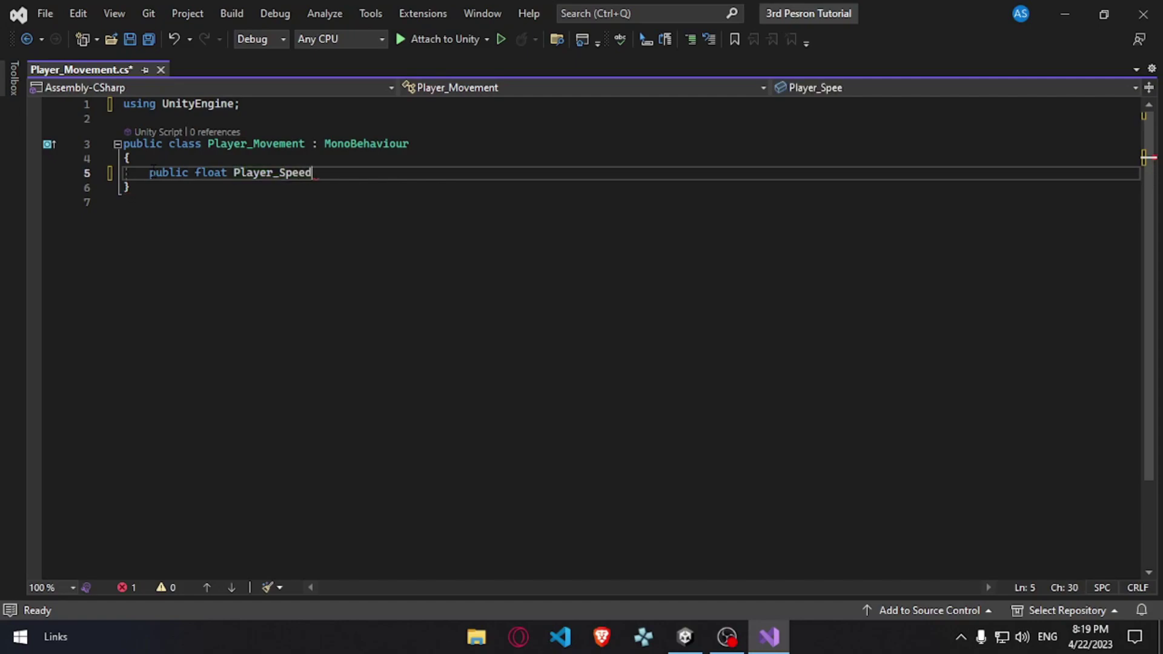
text(;)
text(=)
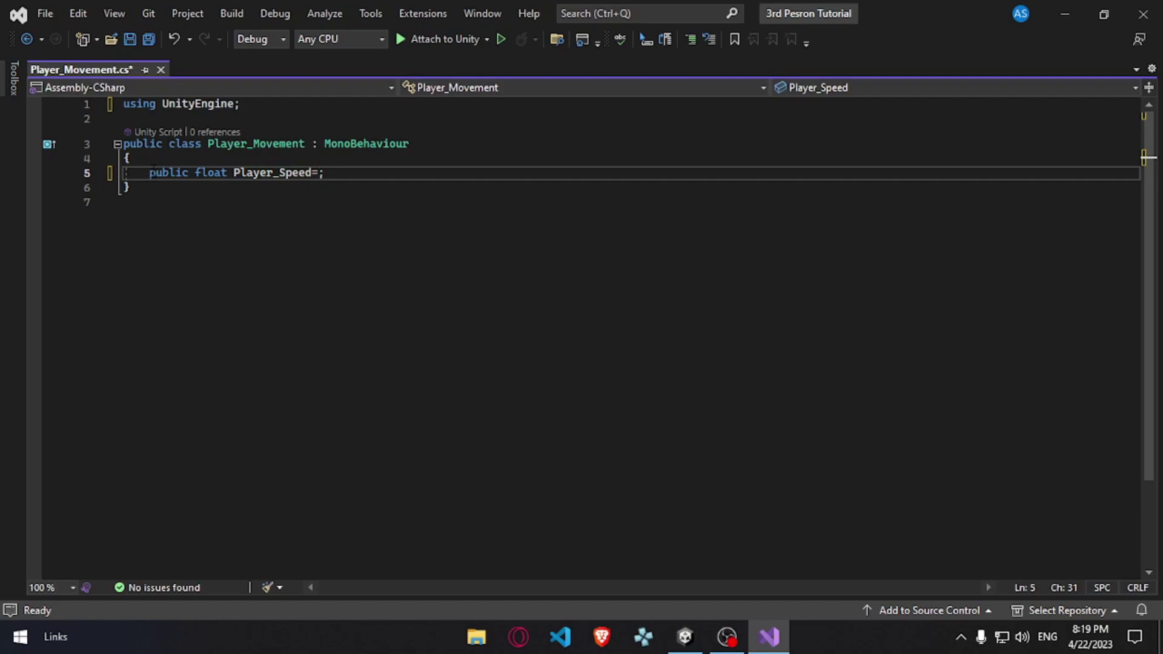
text(8f)
key(End)
key(Return)
key(Return)
text(float )
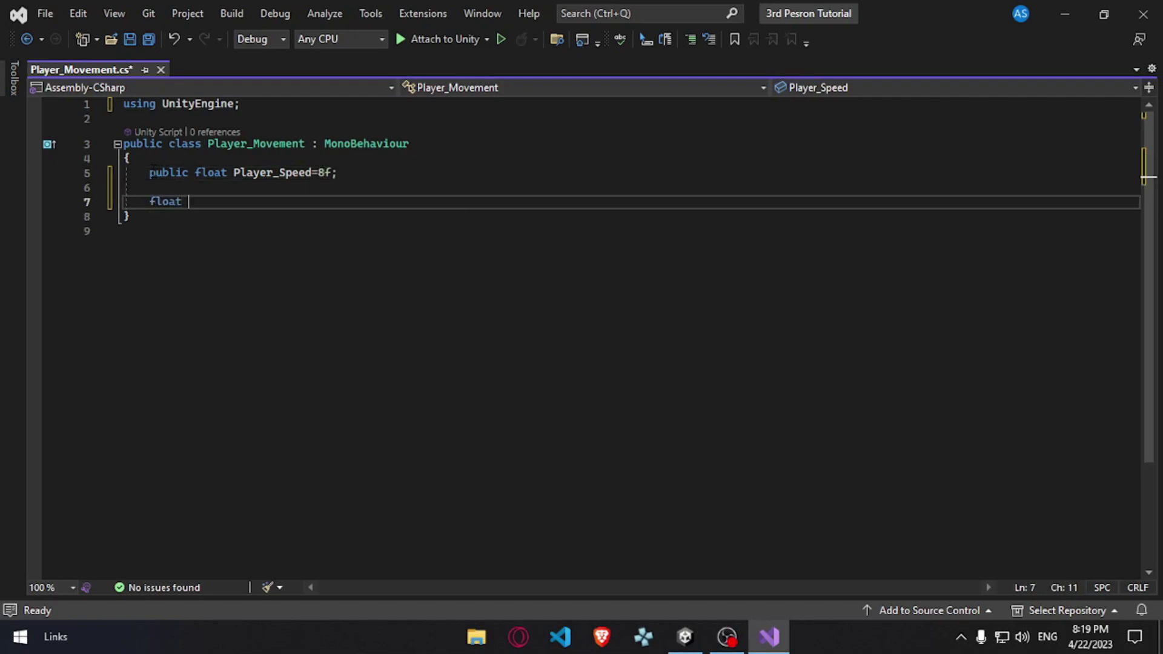
text(ior)
text(orizontal;)
key(ctrl+d)
double_click(214, 215)
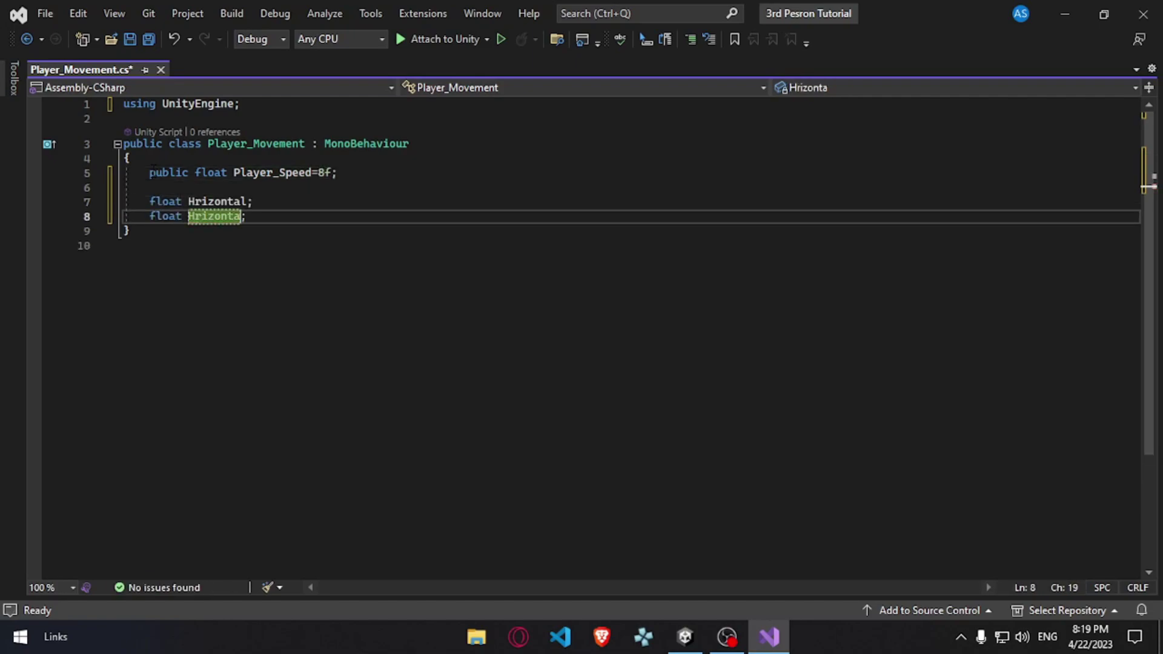
key(Delete)
text(Vertical)
key(End)
key(Return)
key(Return)
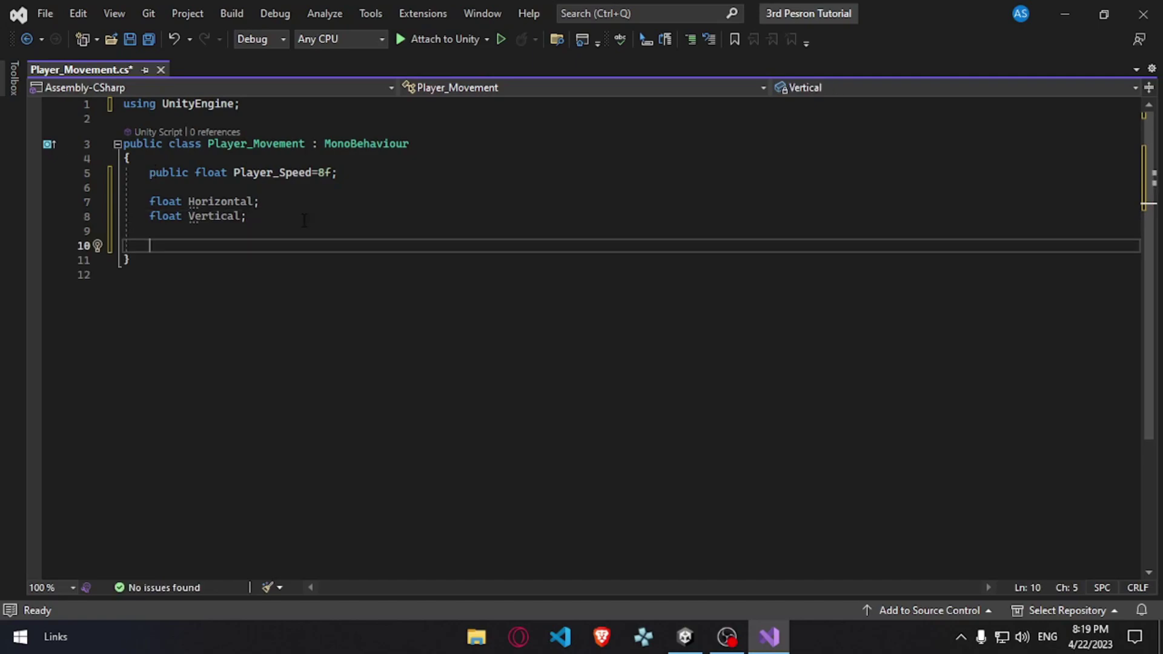
text(void M)
text(y)
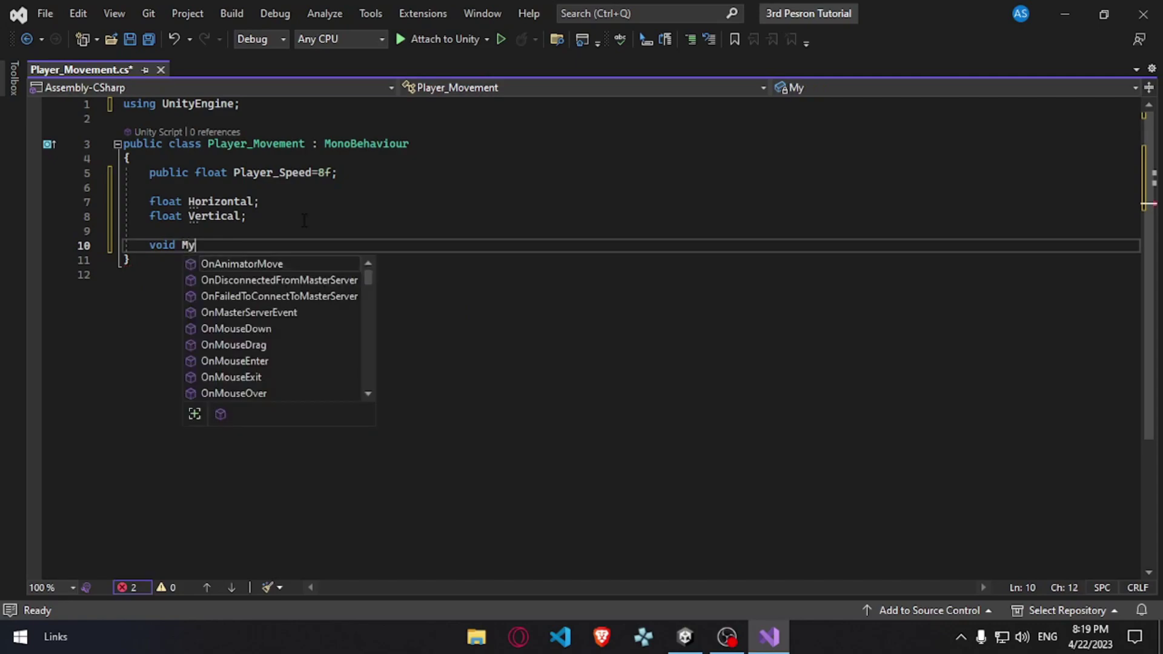
text(ut()
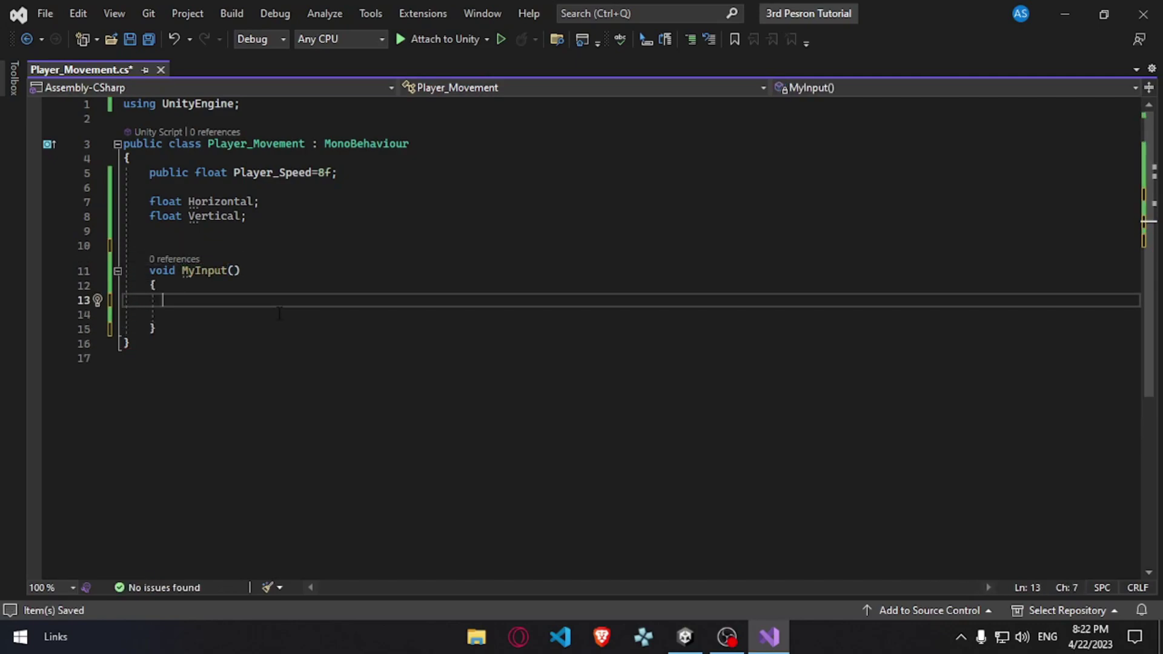
text(or=)
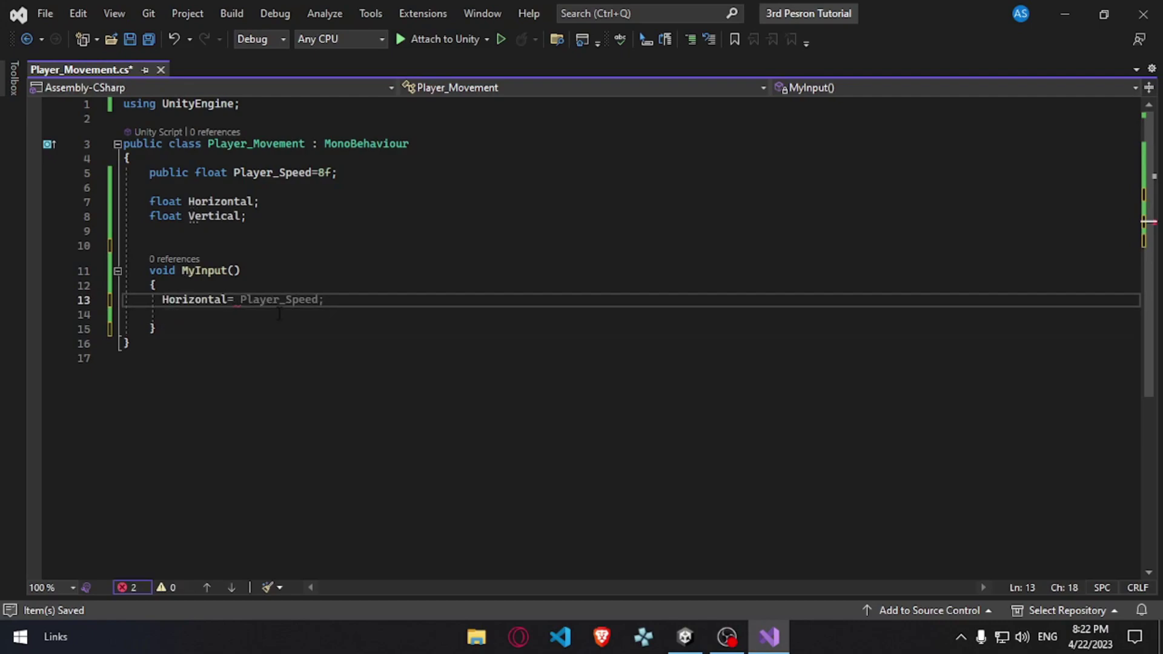
text(inp)
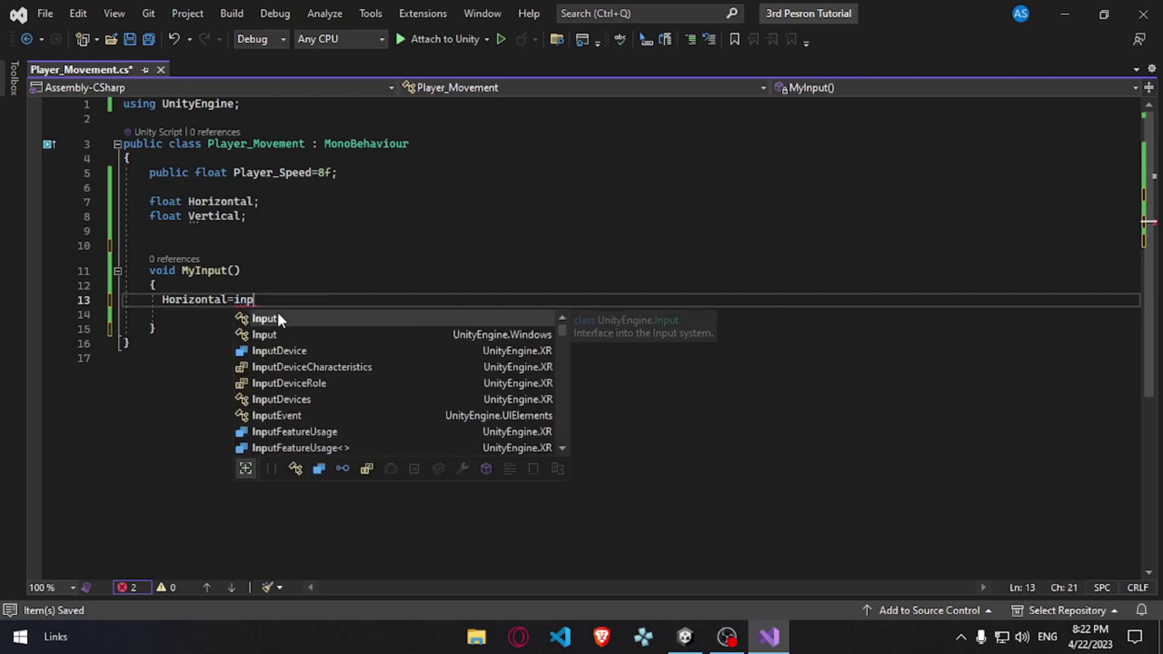
text(.get)
- Set Horizontal and Vertical to Input.GetAxis of their matching axes times Player_Speed
key(Tab)
text(()
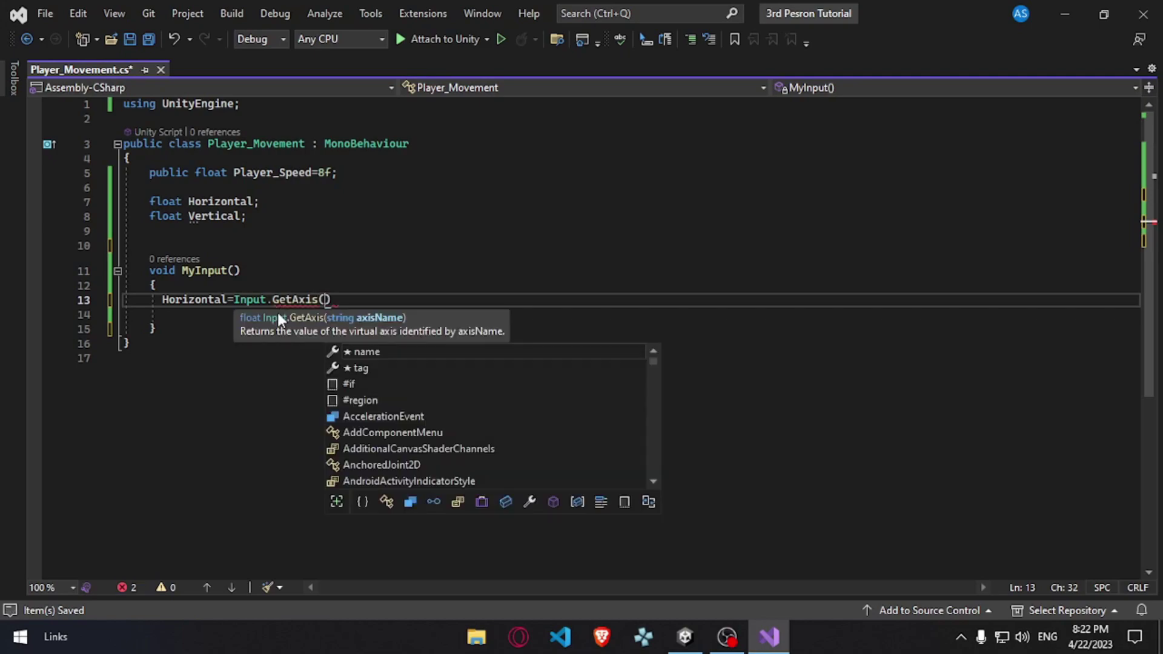
text("Horiz)
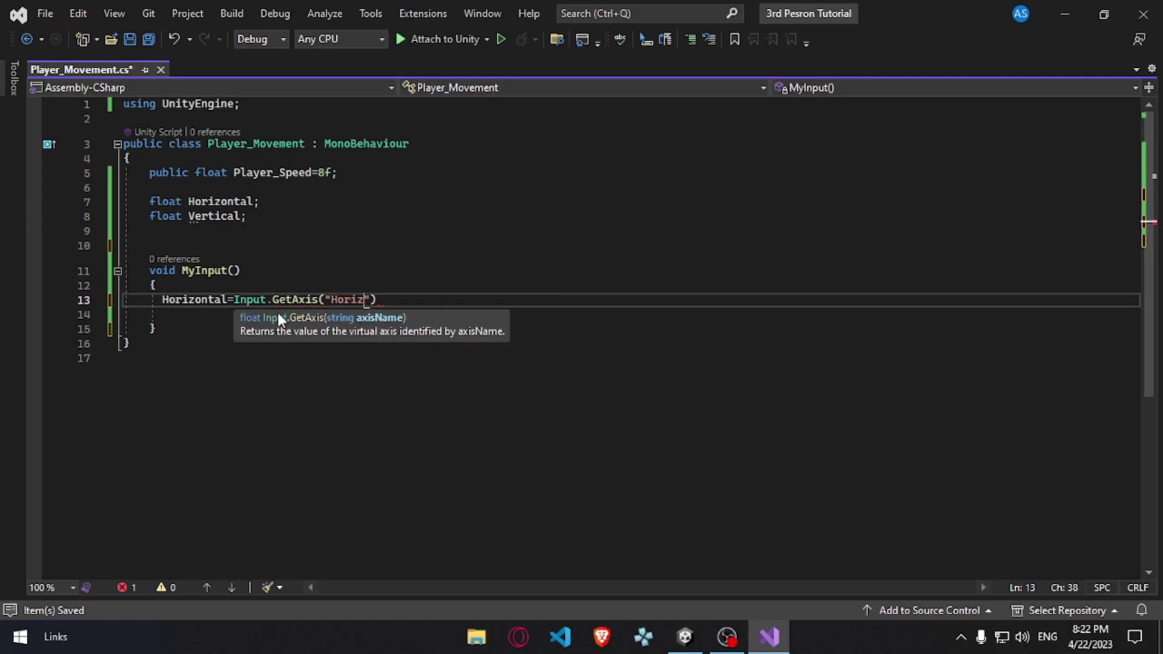
text(ontal")*pl)
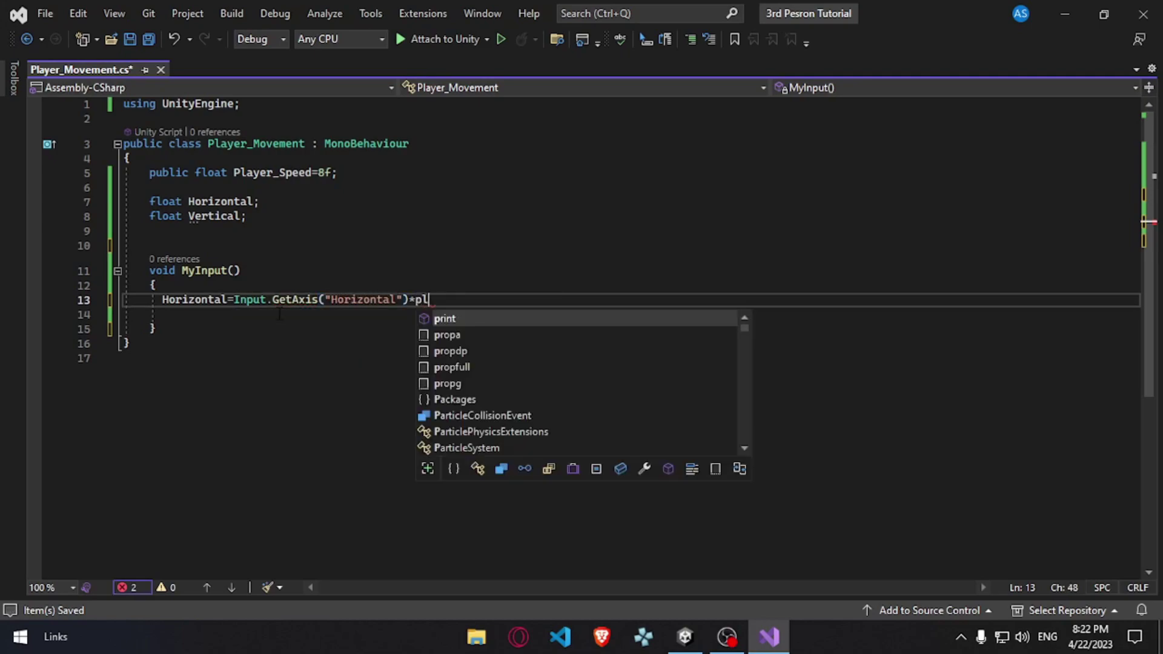
text(a;)
key(ctrl+d)
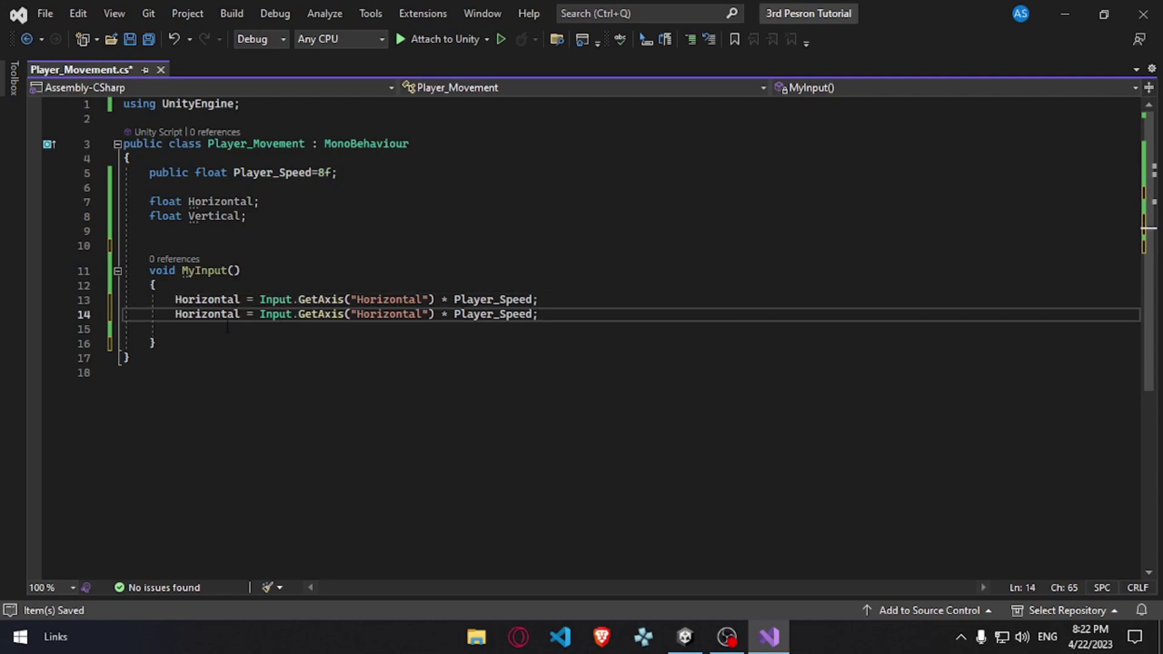
key(Down)
key(Down)
double_click(218, 317)
text(Vert)
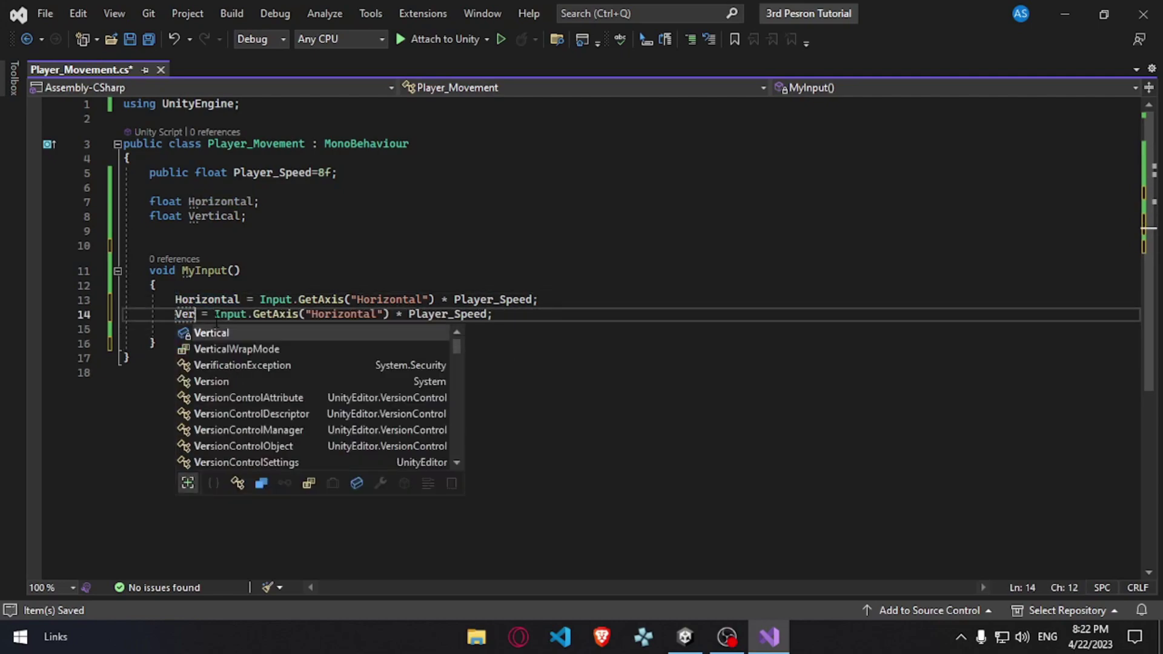
key(Tab)
double_click(380, 314)
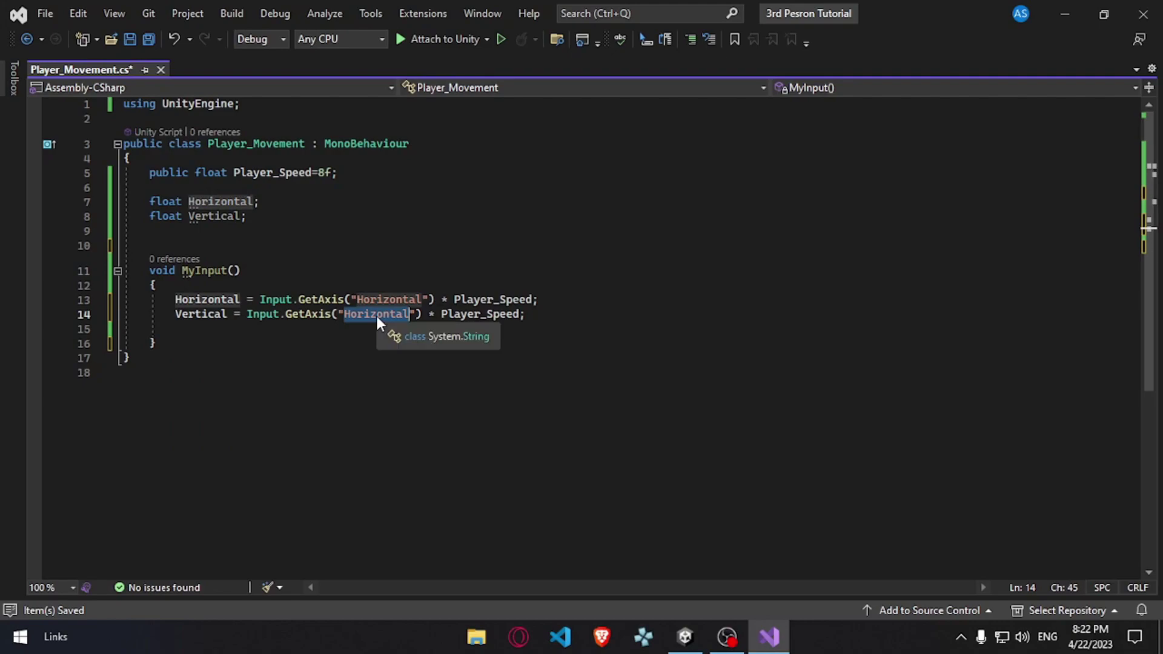
text(Vertical)
click(295, 350)
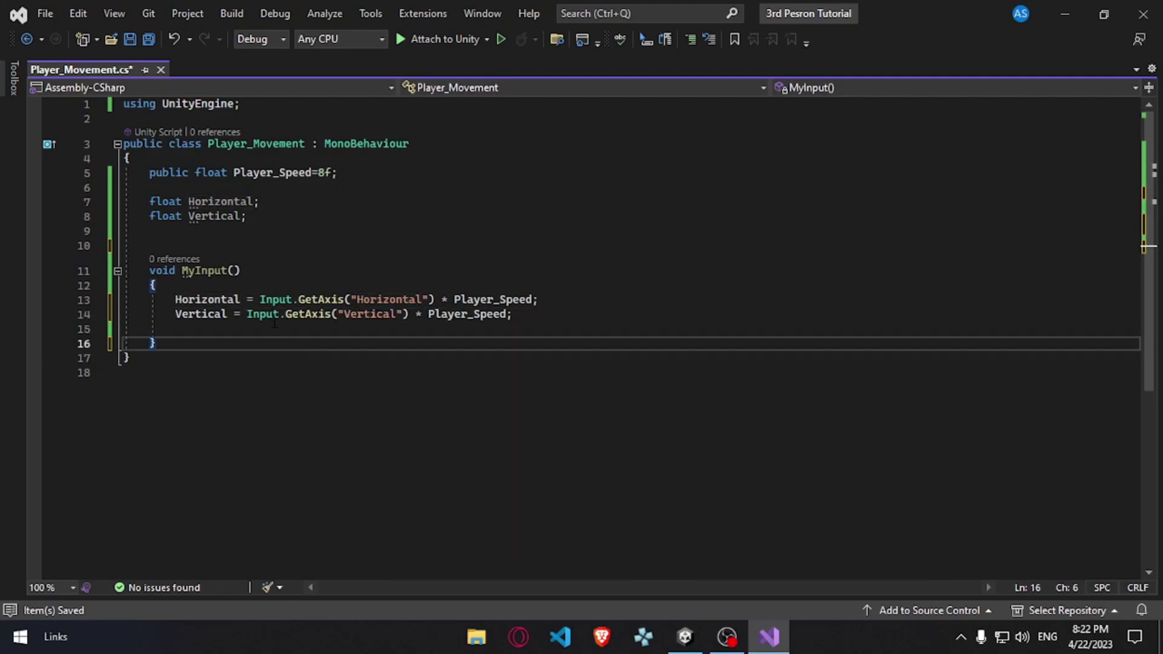
- Start a new Vector3 field on a line above MyInput
click(272, 245)
key(Return)
text(vec)
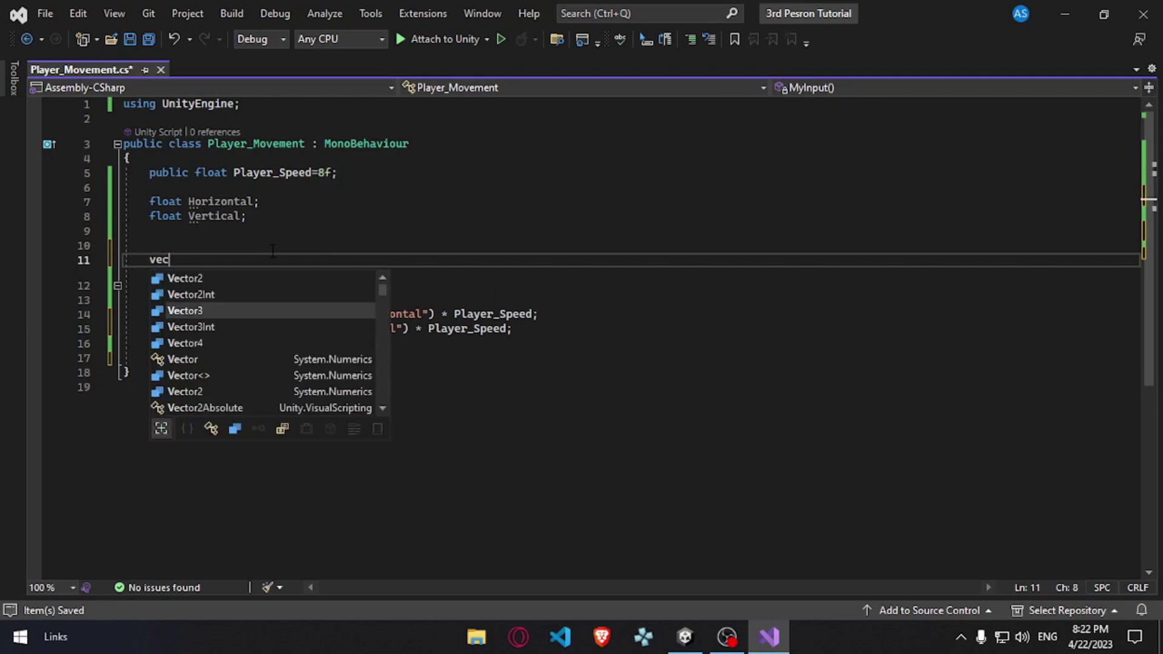
key(Tab)
- Name the field Move and write Move_Player() assigning Move = new Vector3(Horizontal, 0f, Vertical)
text(Move;)
click(208, 357)
key(Return)
key(Return)
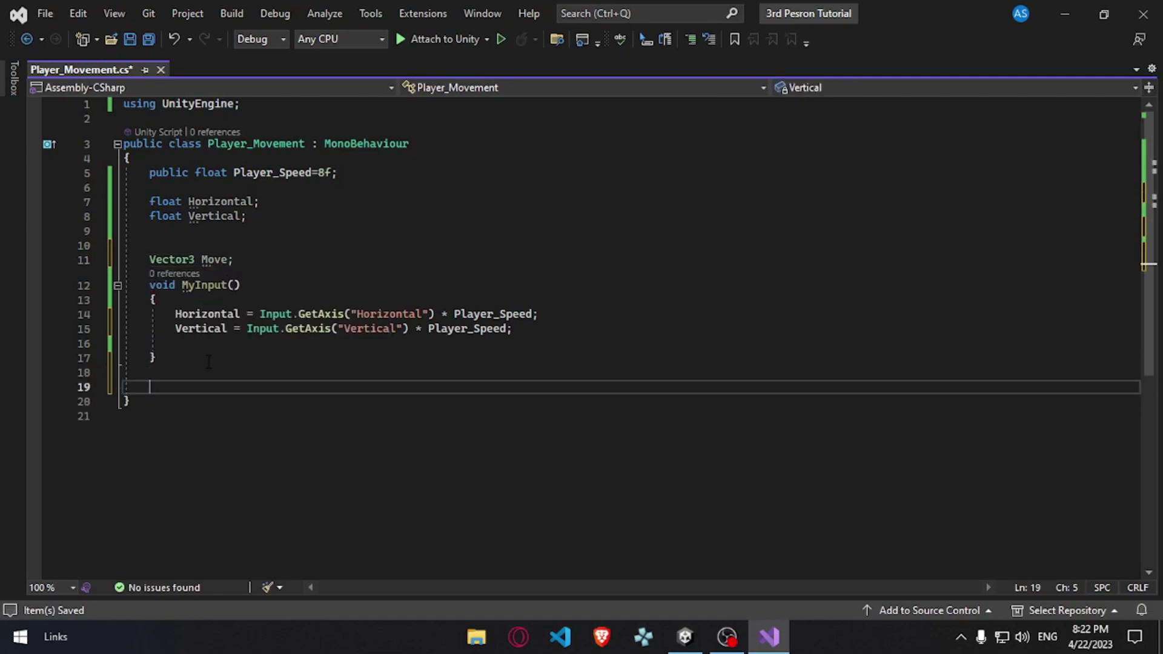
text(void Move)
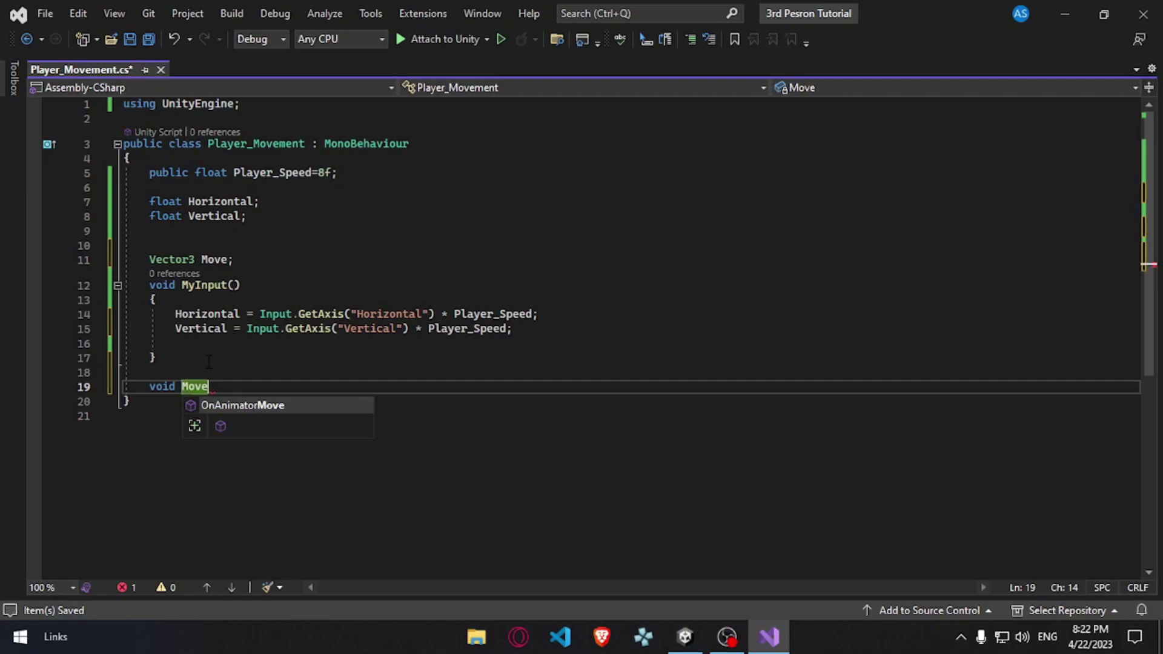
text(_Player())
key(Return)
text({)
key(Return)
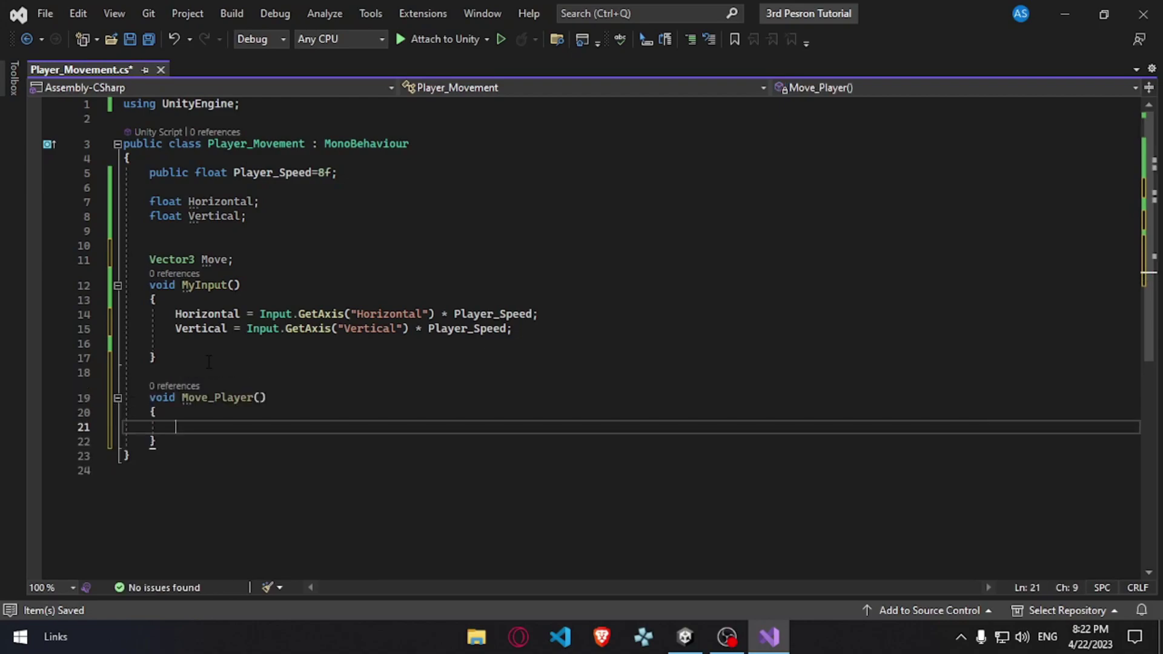
text(mMov)
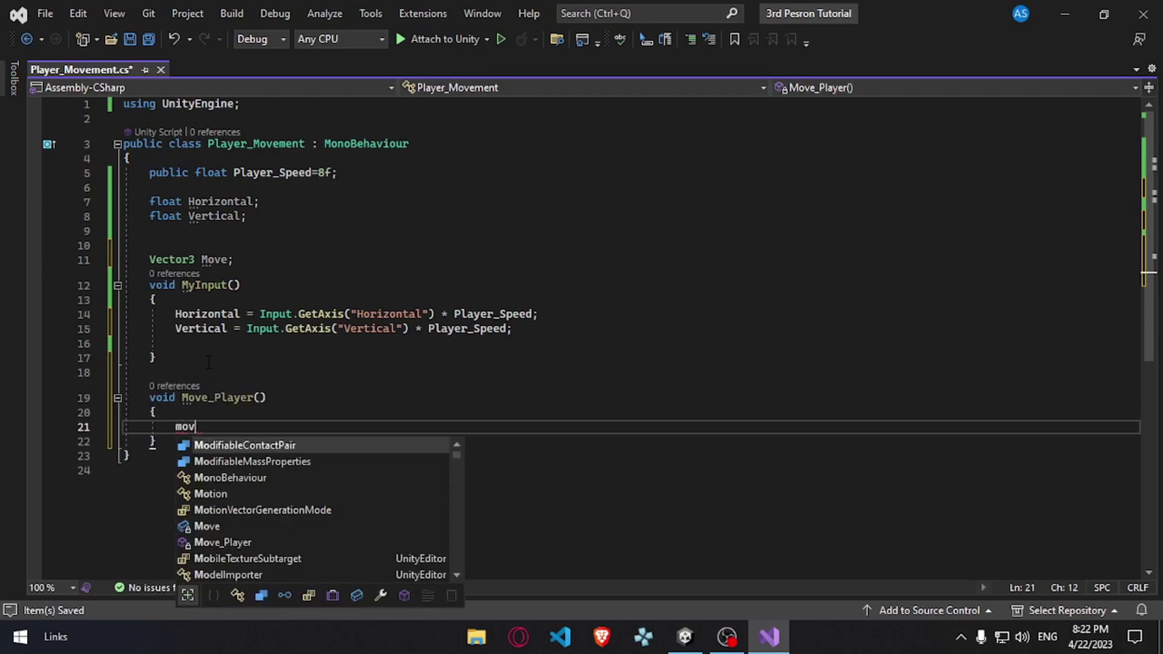
text(e)
key(Escape)
text(=)
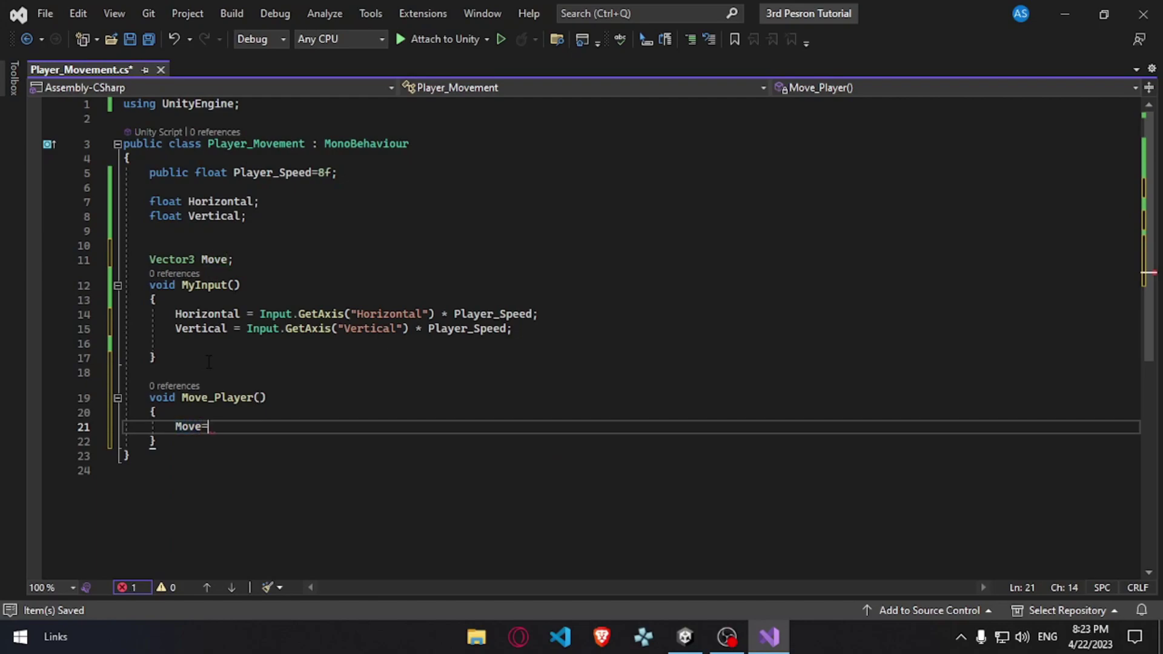
text(new Vector3*(Horizontal)
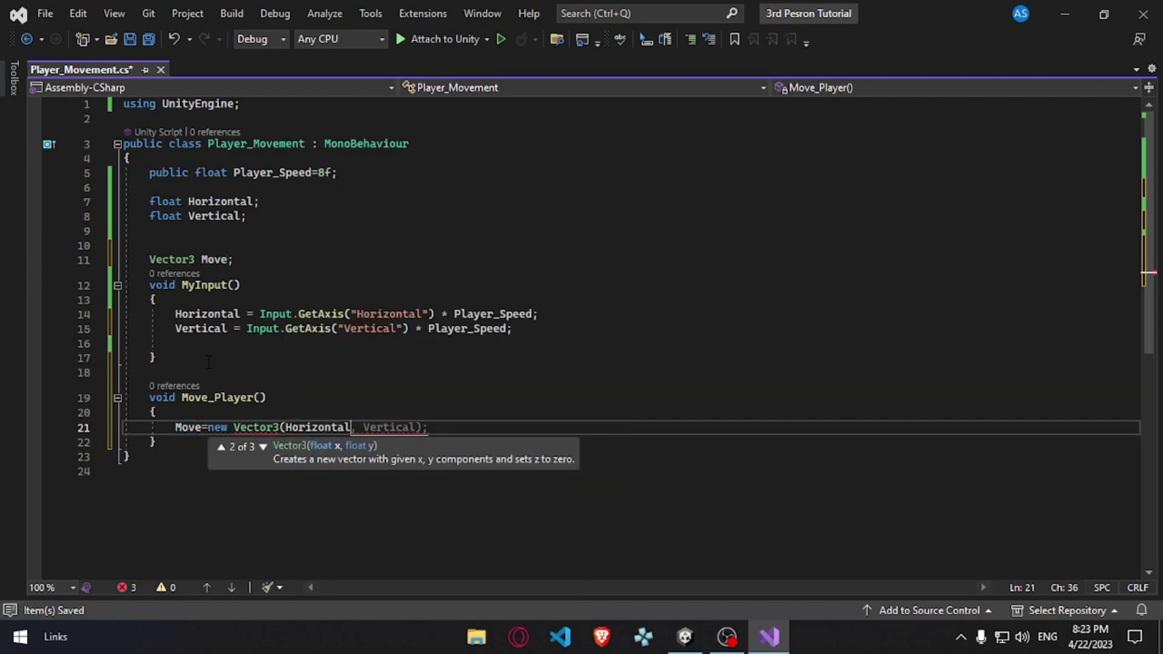
text( 0f, ver)
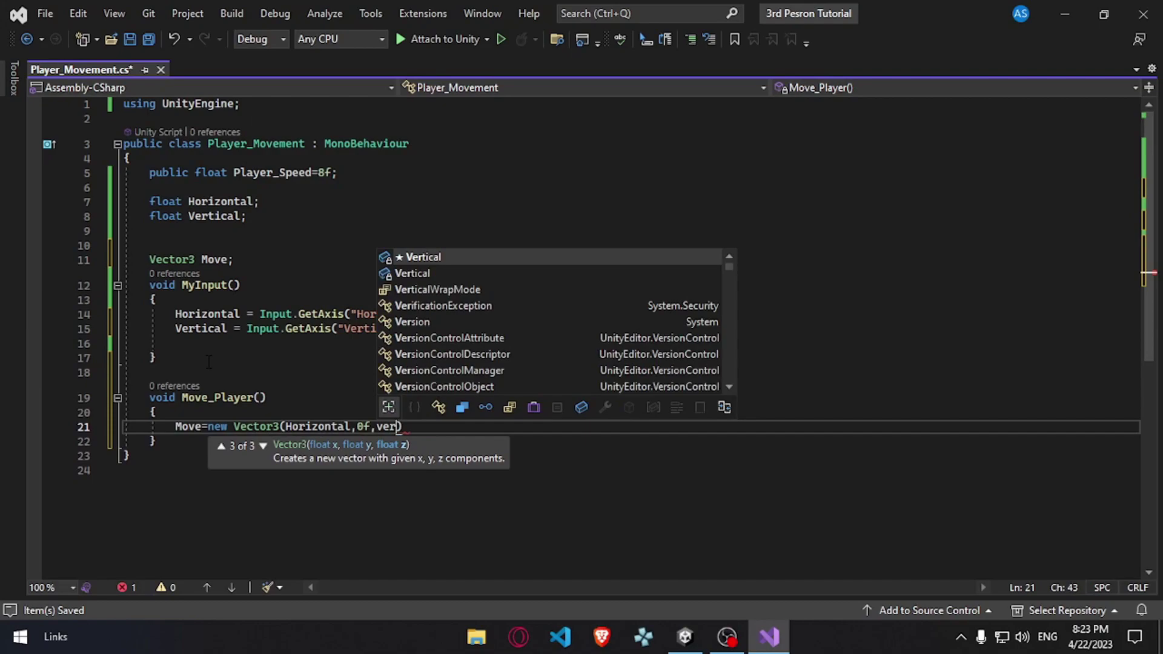
key(Tab)
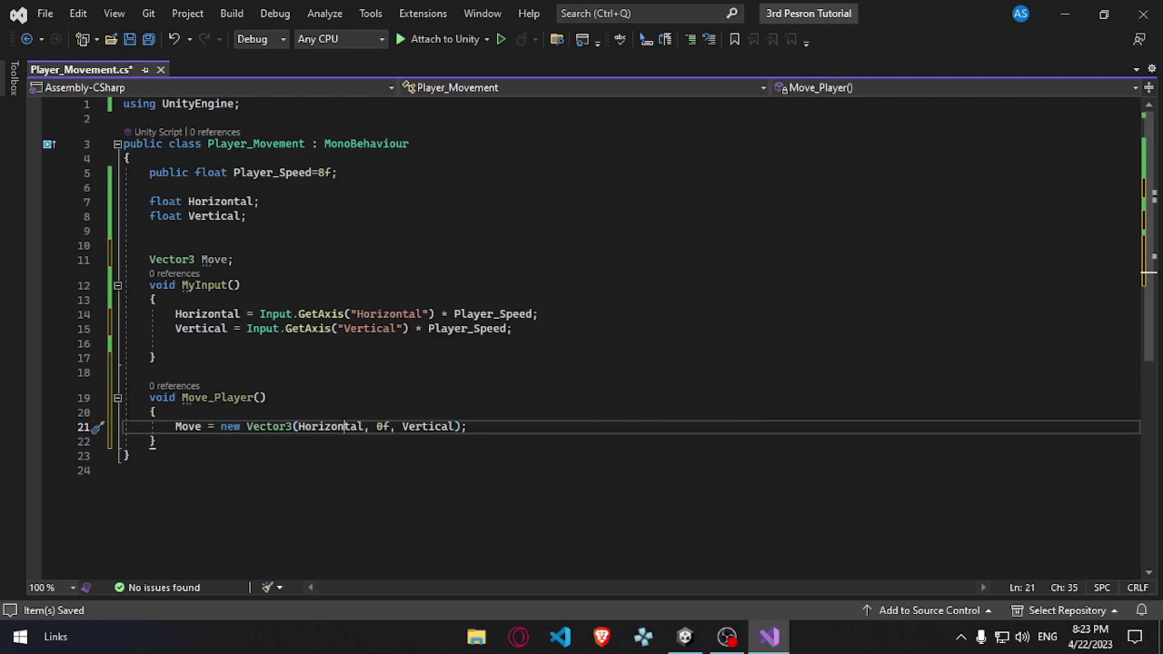
- Append .normalized to the new Vector3 in the Move assignment
drag(371, 426, 397, 426)
click(433, 473)
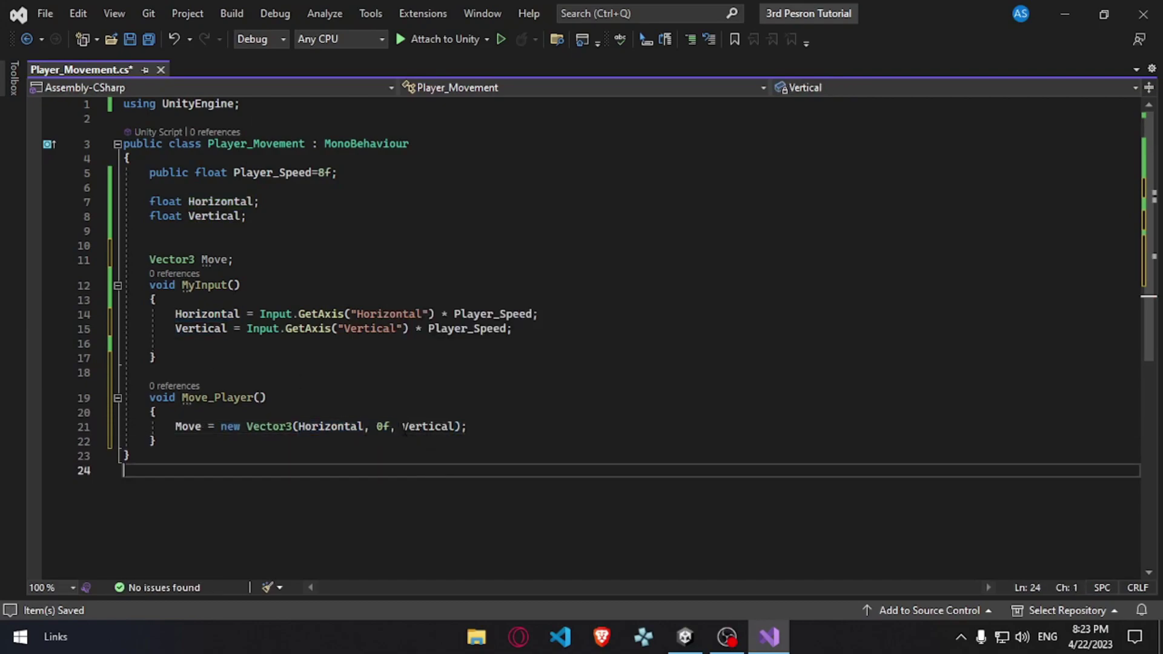
double_click(428, 426)
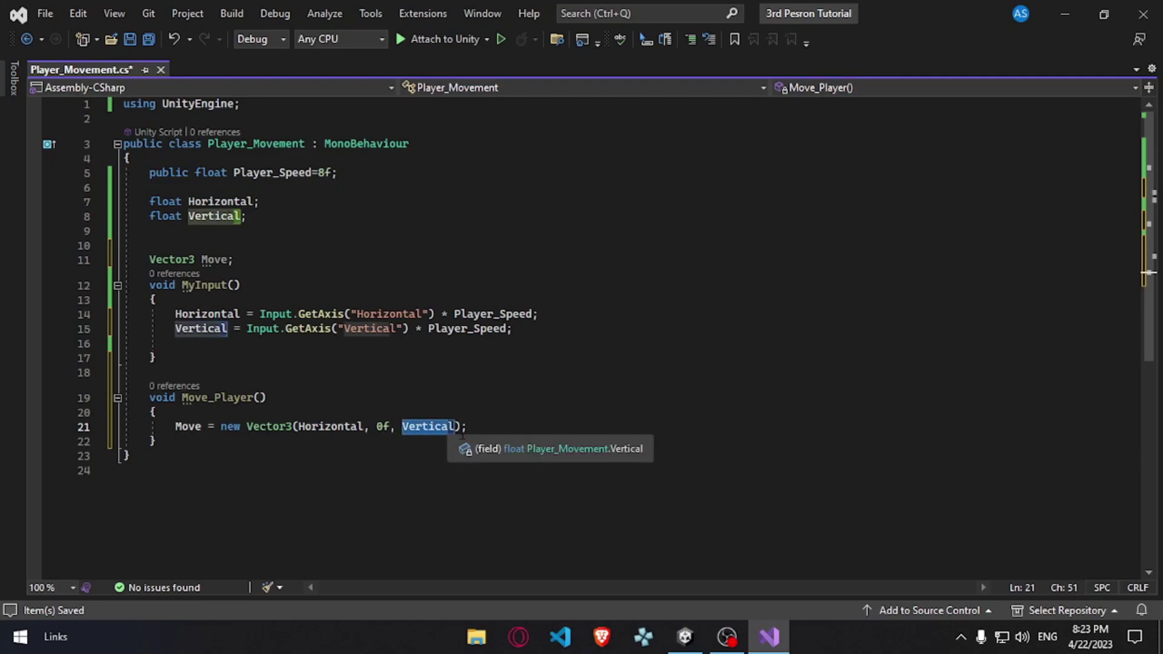
click(462, 431)
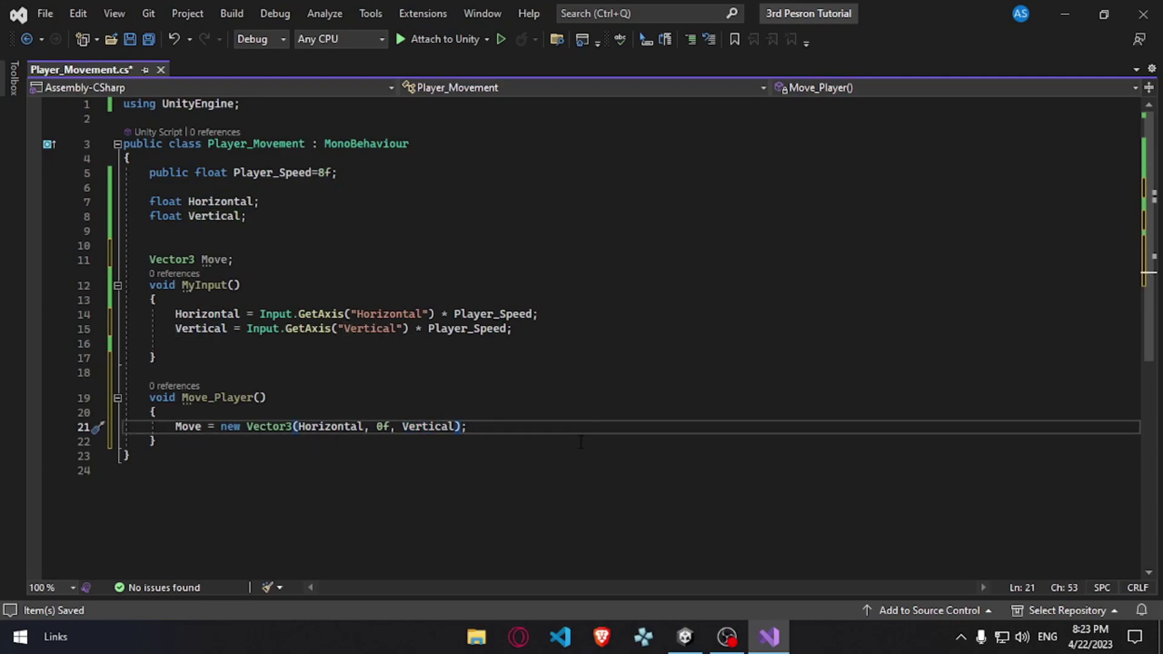
text(.n)
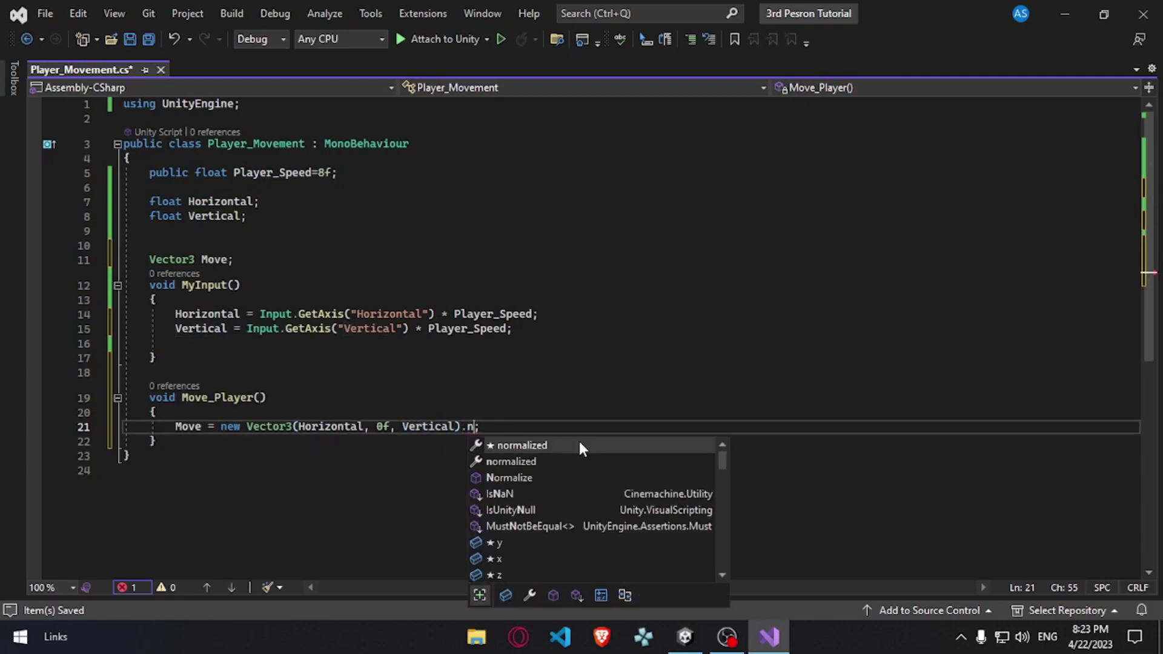
key(Tab)
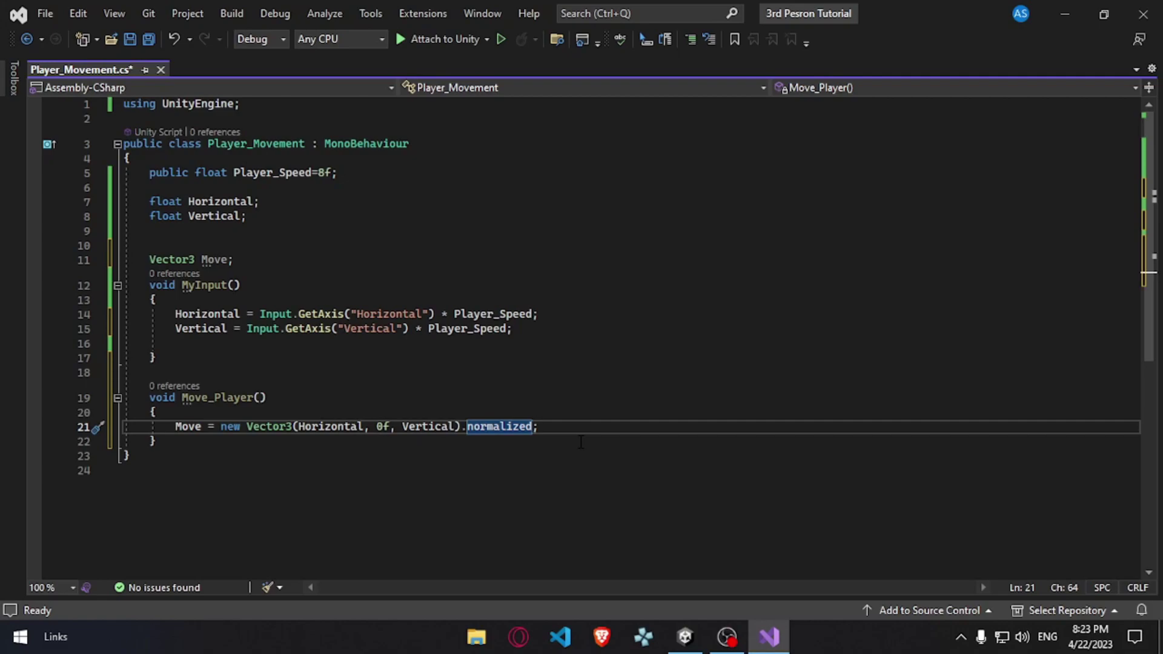
key(End)
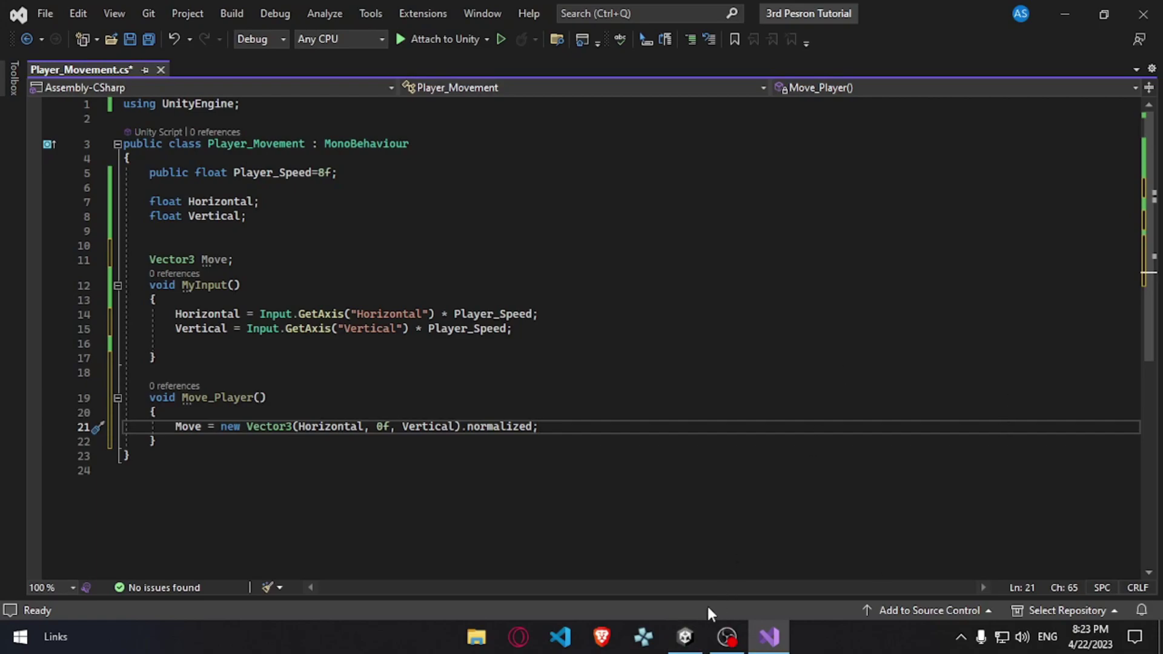
- In Unity, add a Character Controller component to the Player
click(686, 637)
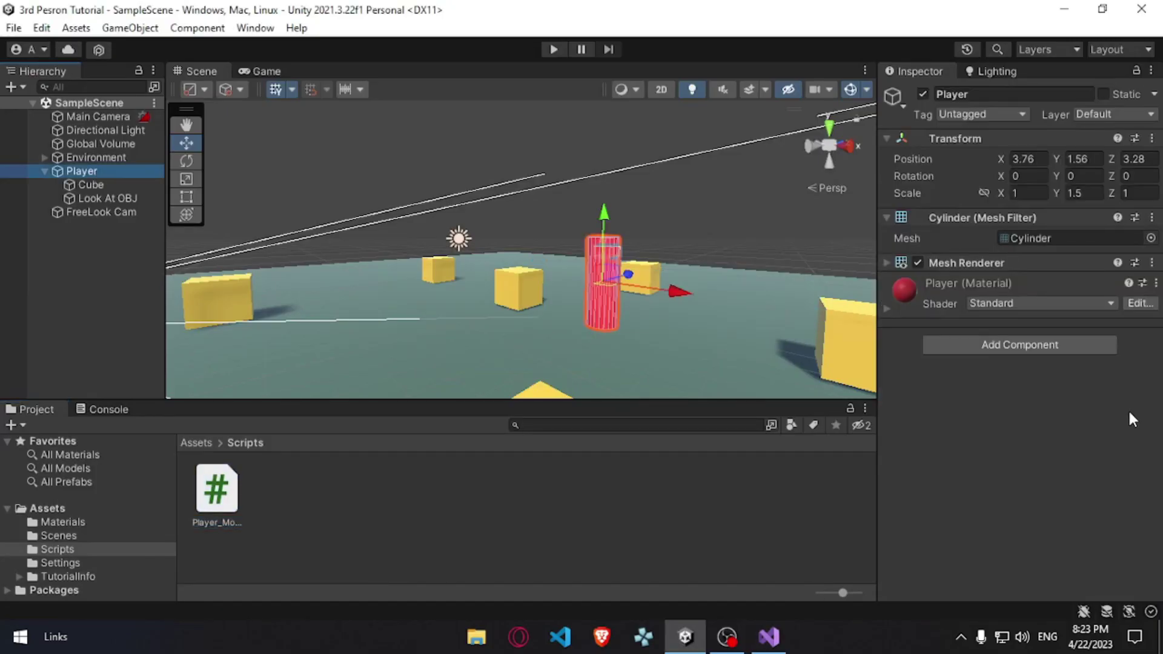
click(1047, 347)
text(cyha)
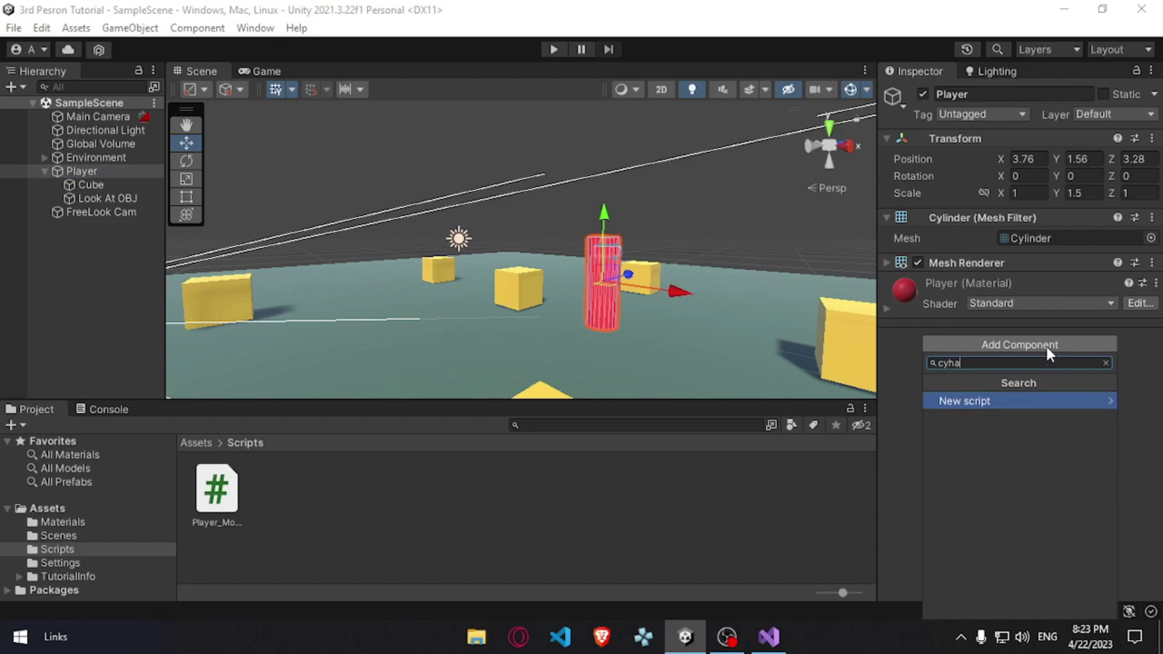
key(BackSpace)
key(BackSpace)
text(harac)
key(Return)
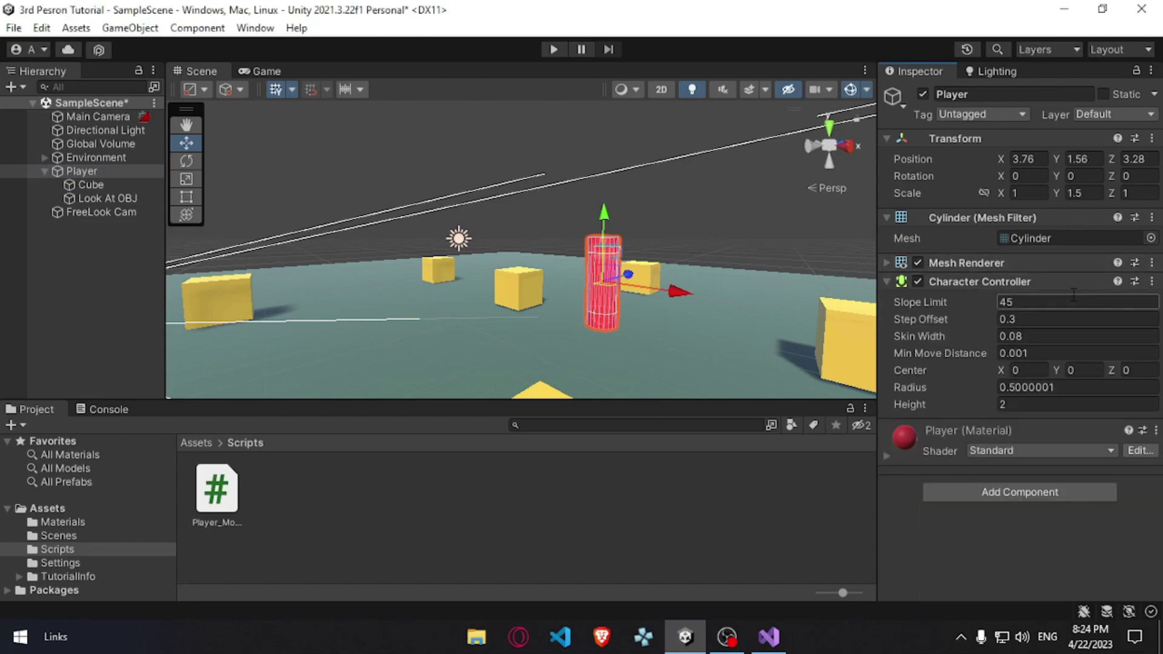
key(alt+Tab)
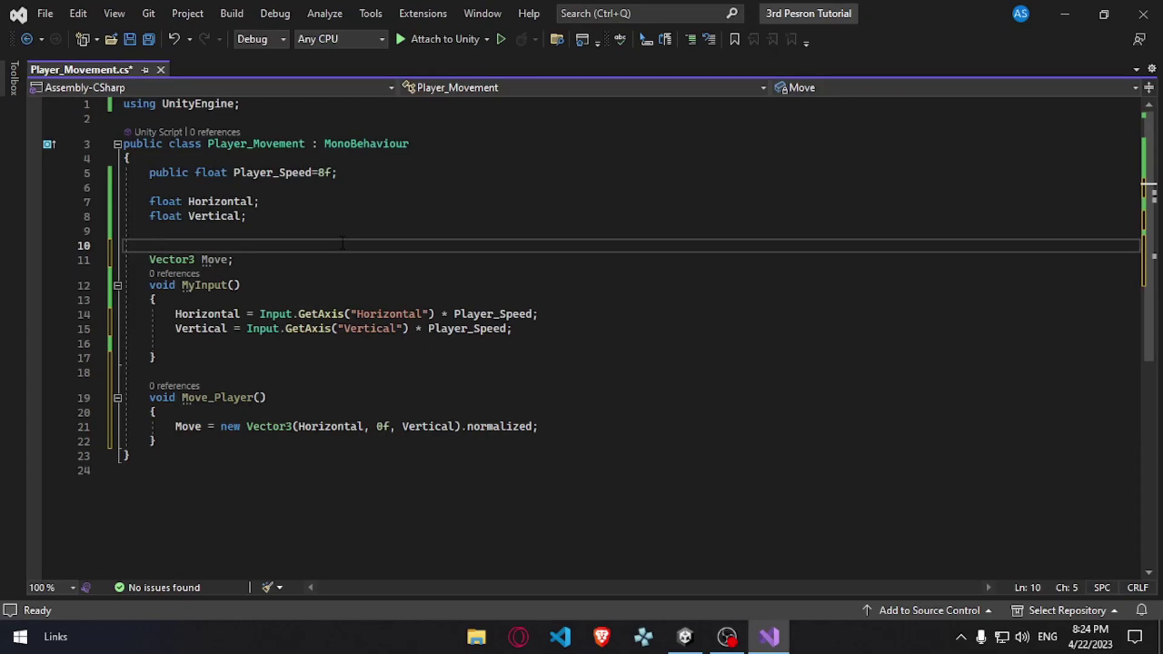
- Declare a CharacterController CC field below the float fields
text(cha)
key(Down)
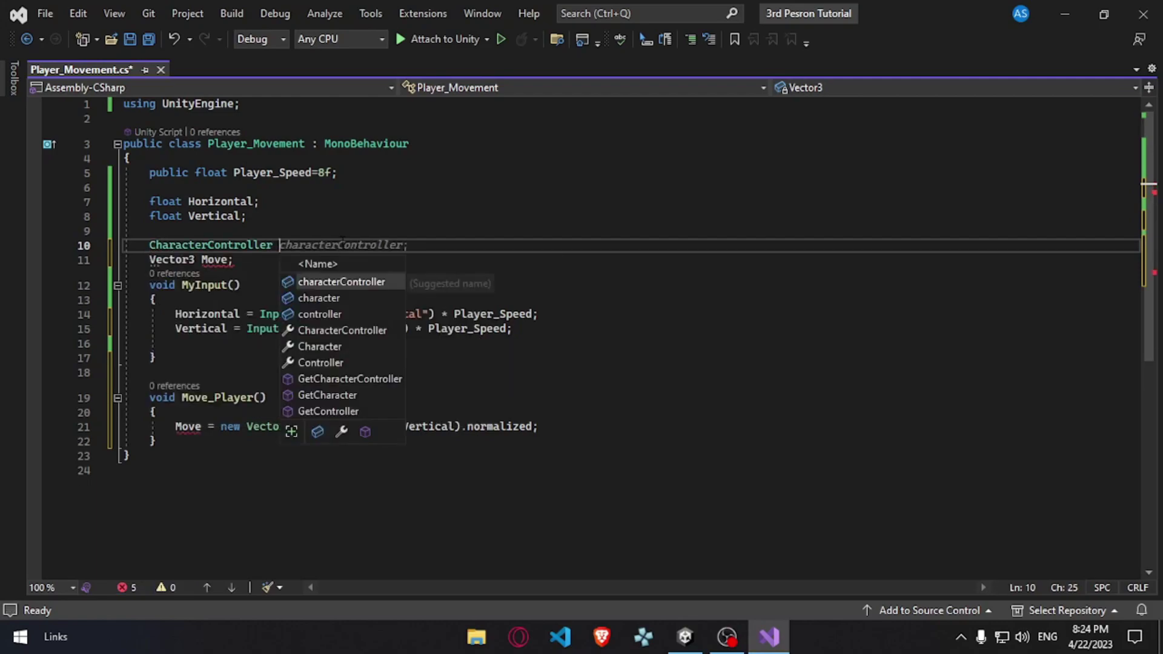
text(CC;)
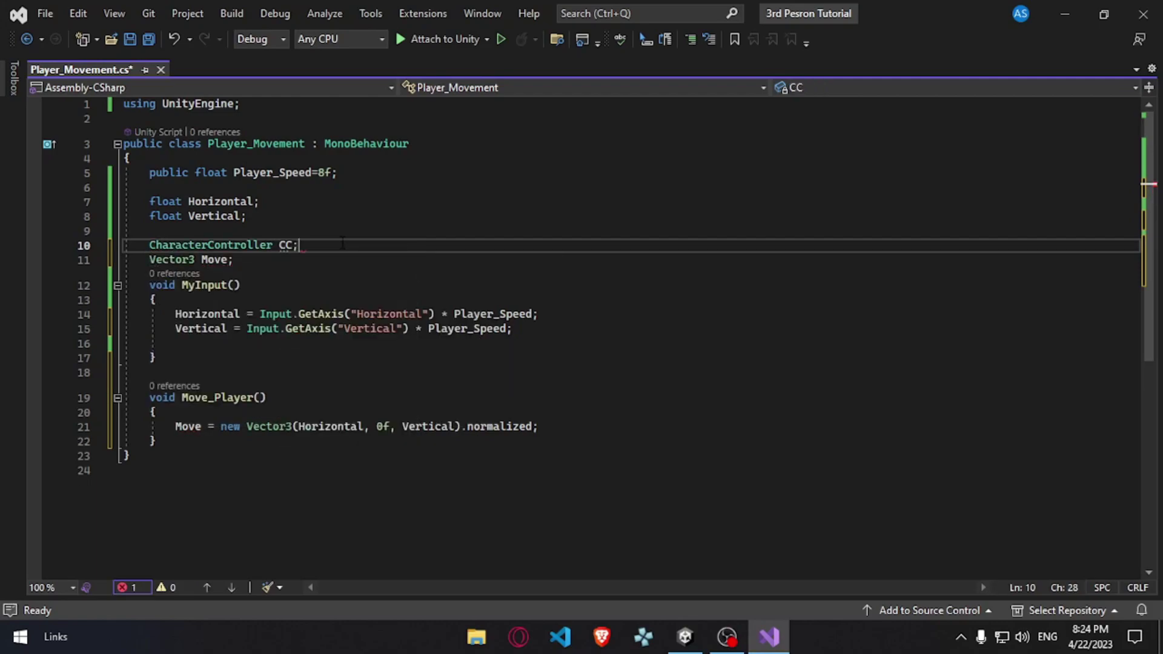
key(Down)
key(Return)
key(Return)
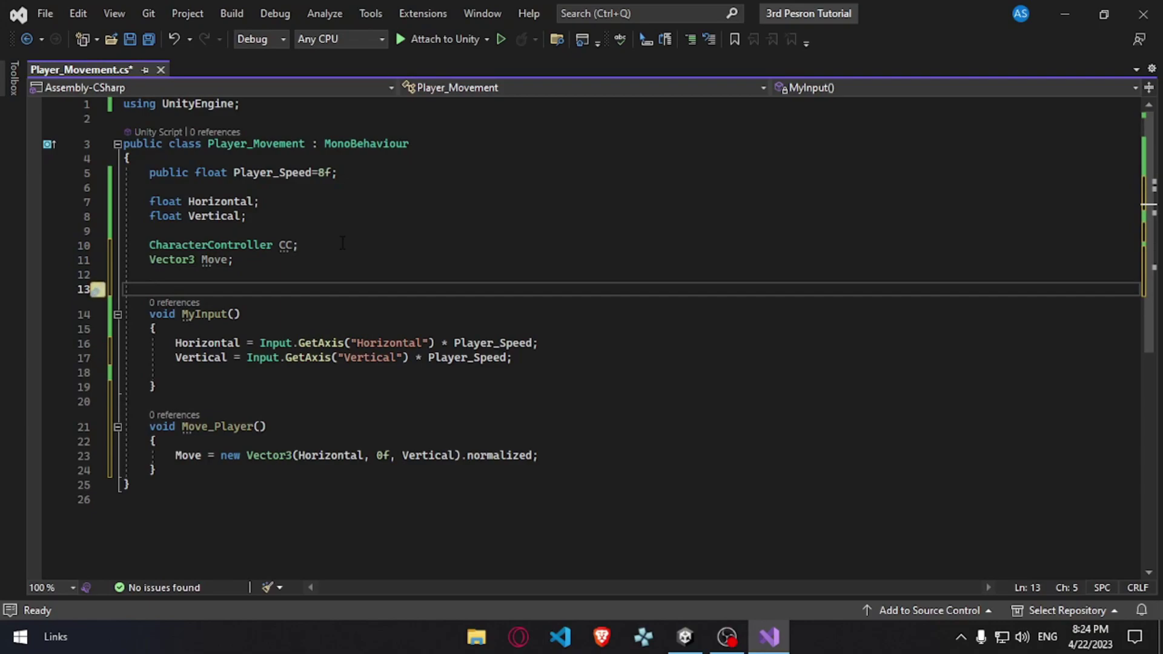
key(Up)
key(Up)
key(Up)
key(Left)
text(p)
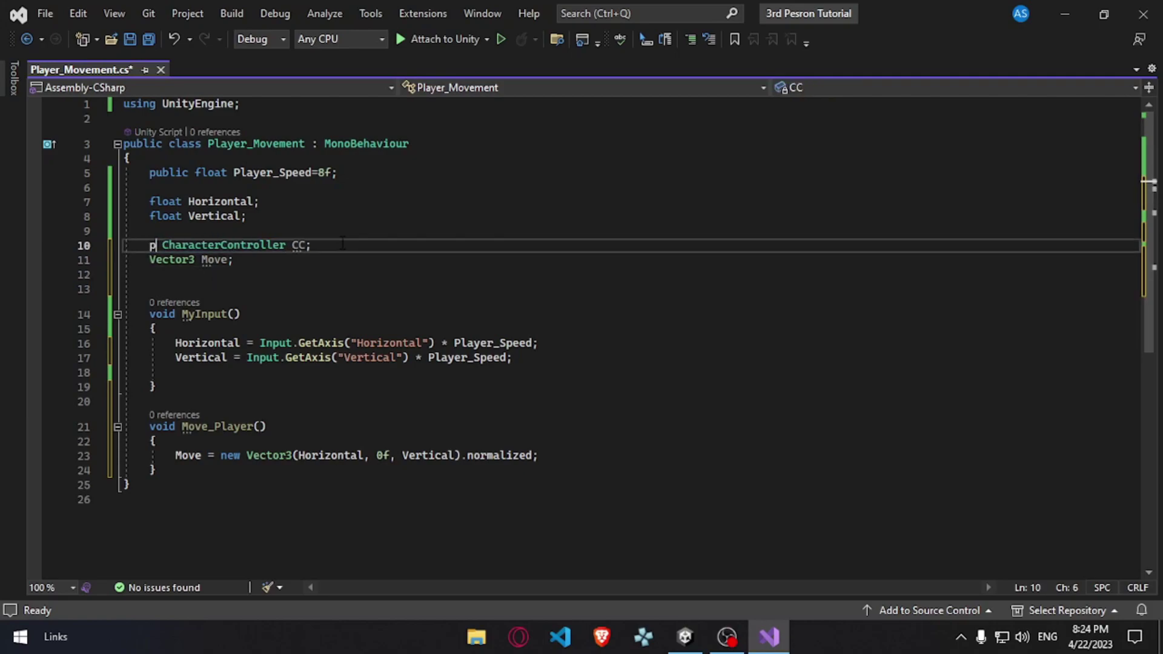
text(ublic)
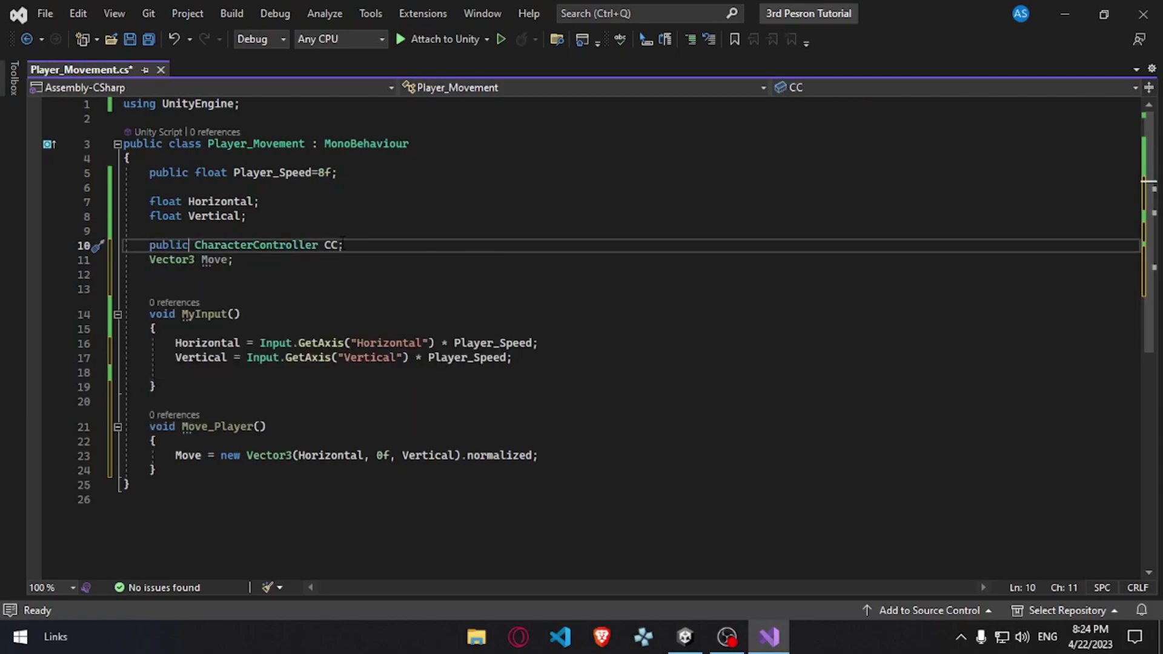
key(BackSpace)
key(BackSpace)
key(BackSpace)
key(BackSpace)
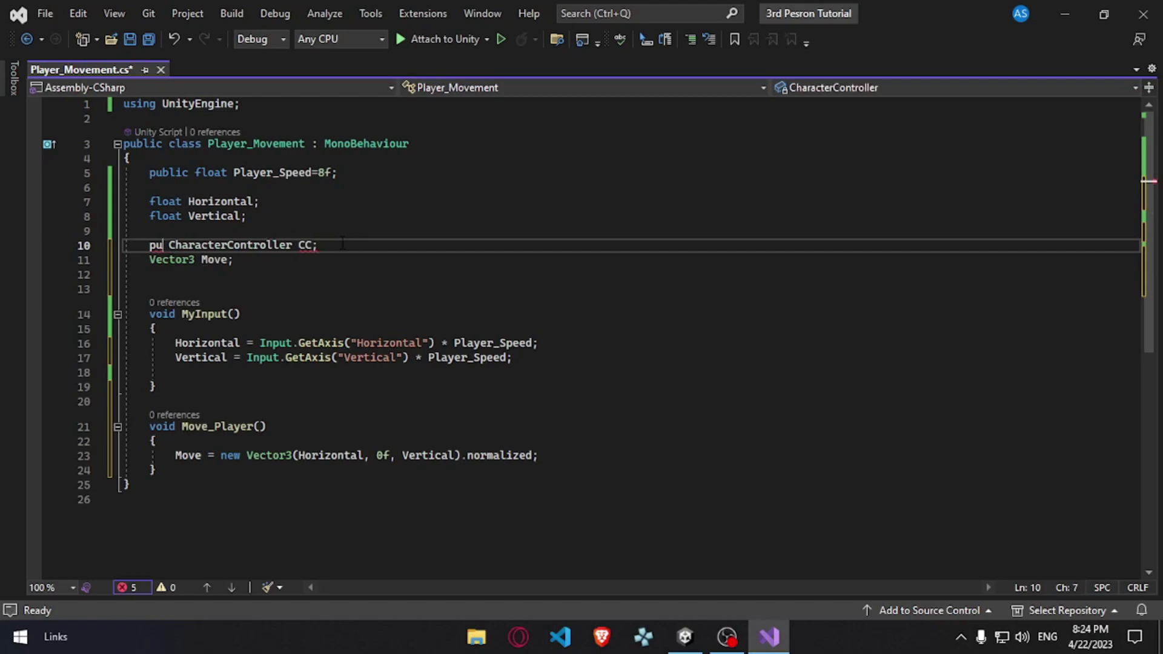
key(BackSpace)
key(BackSpace)
key(Down)
key(Down)
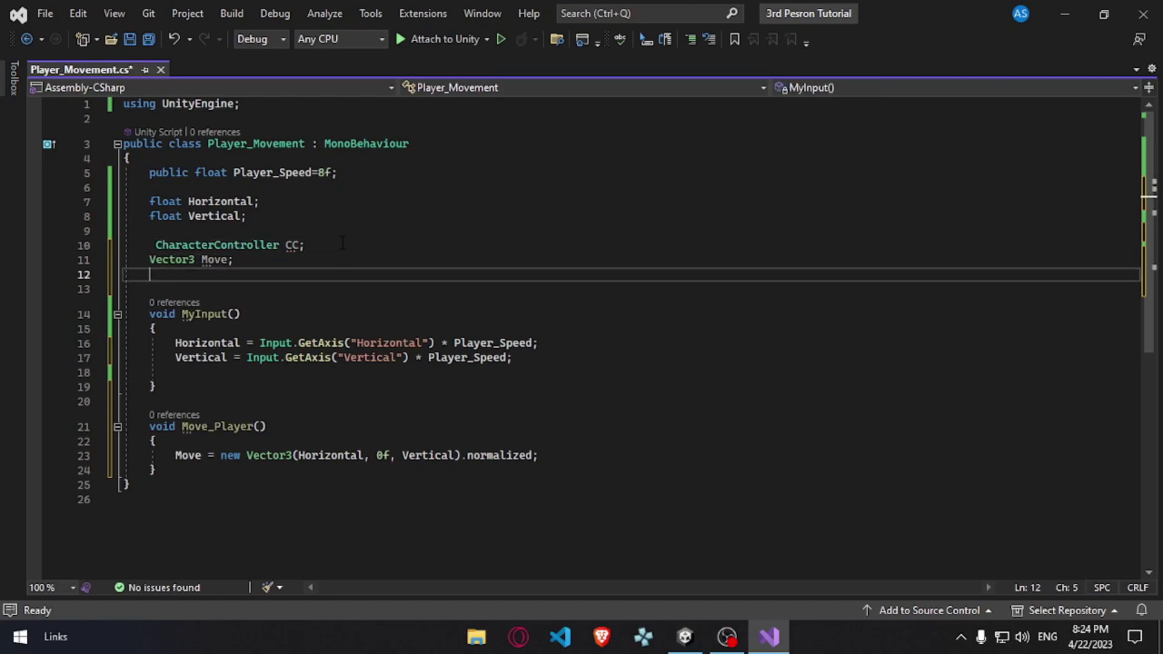
- Add a Start() method assigning CC = GetComponent<CharacterController>();
text(void St)
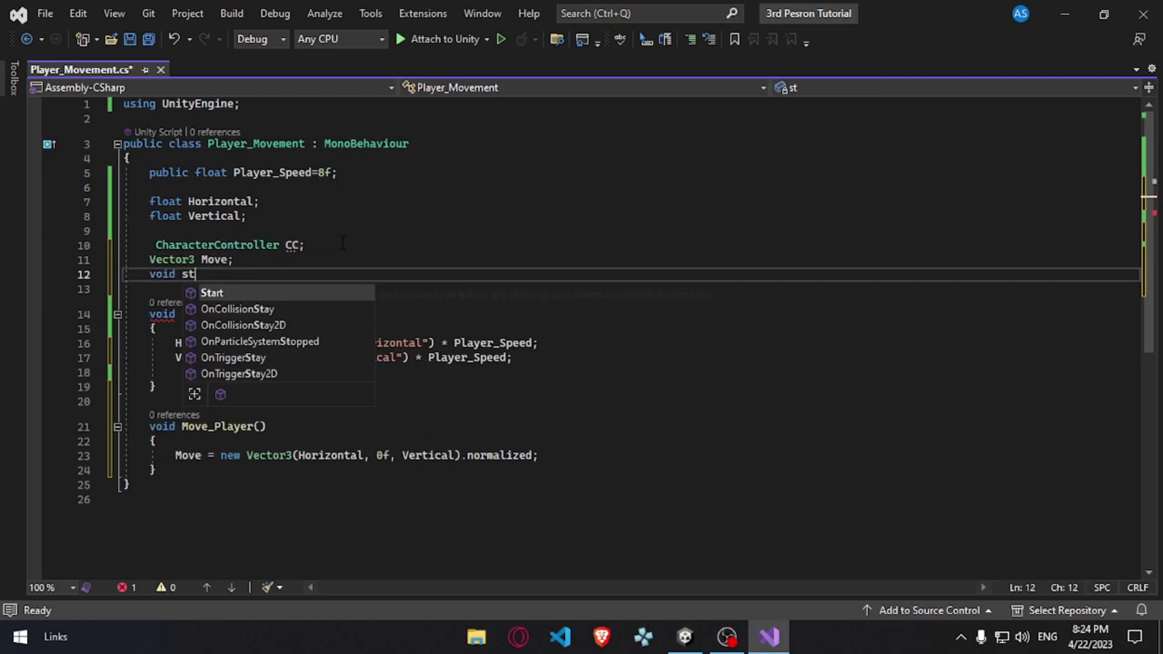
key(Tab)
text(CC)
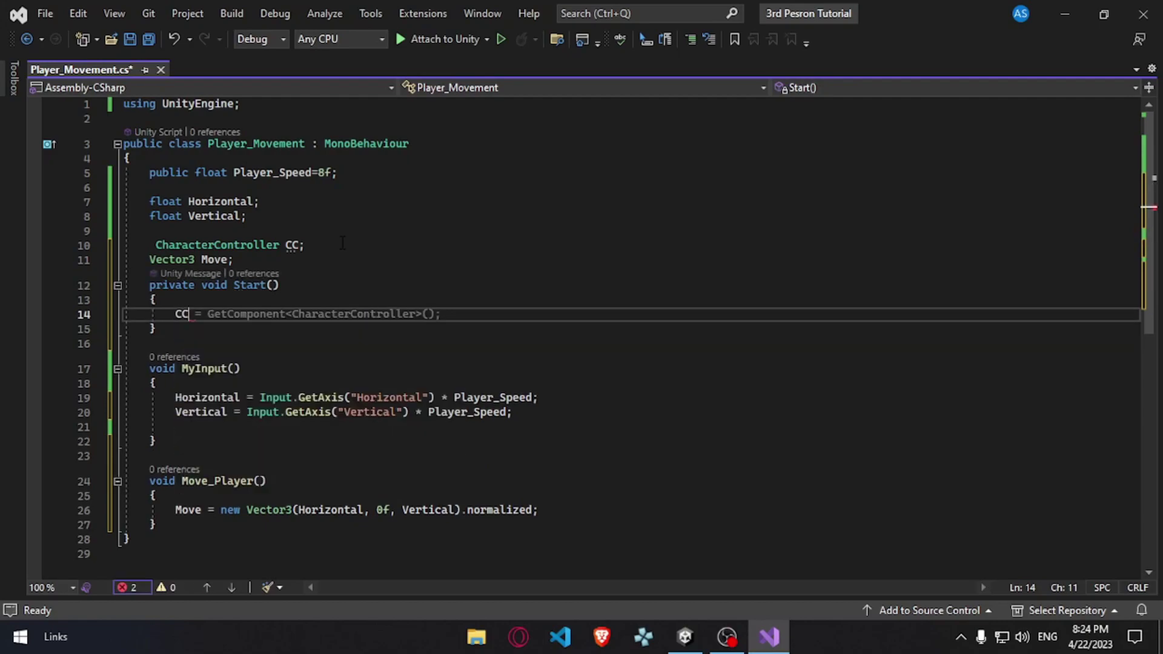
text(=Get)
key(Tab)
text(<)
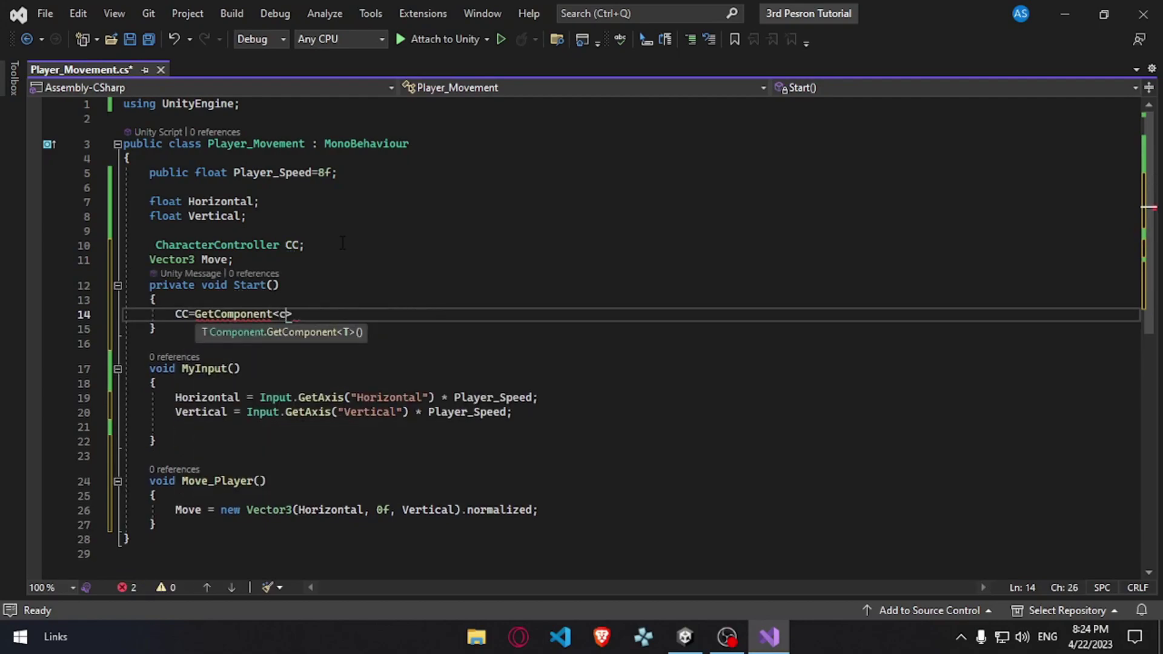
text(cha)
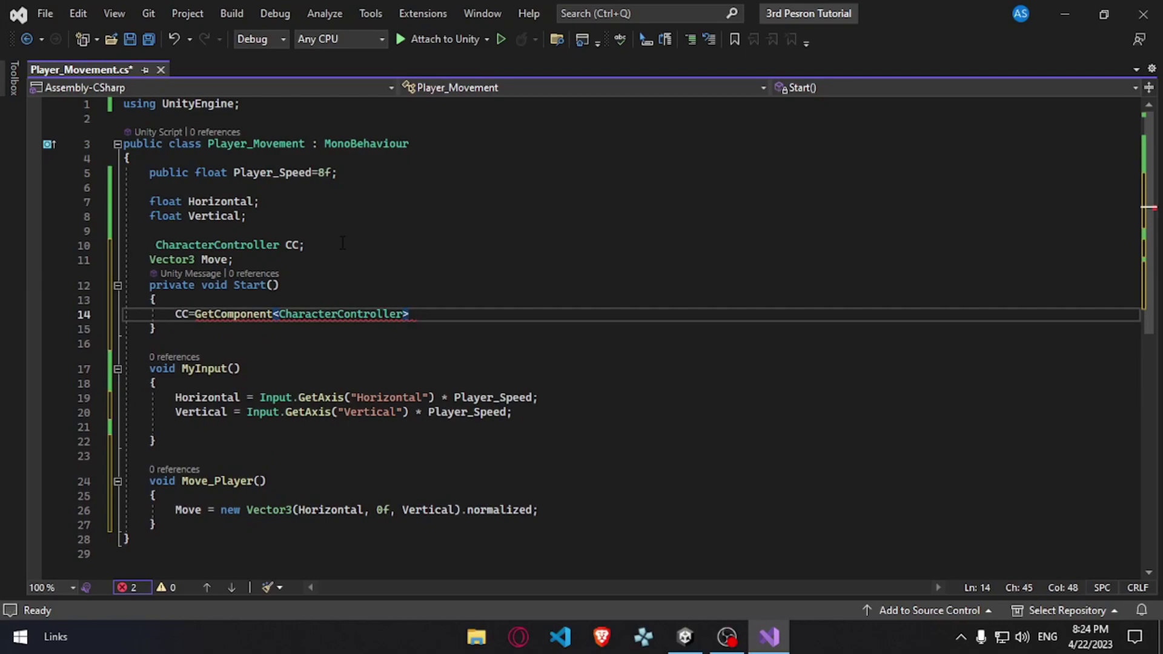
text(();)
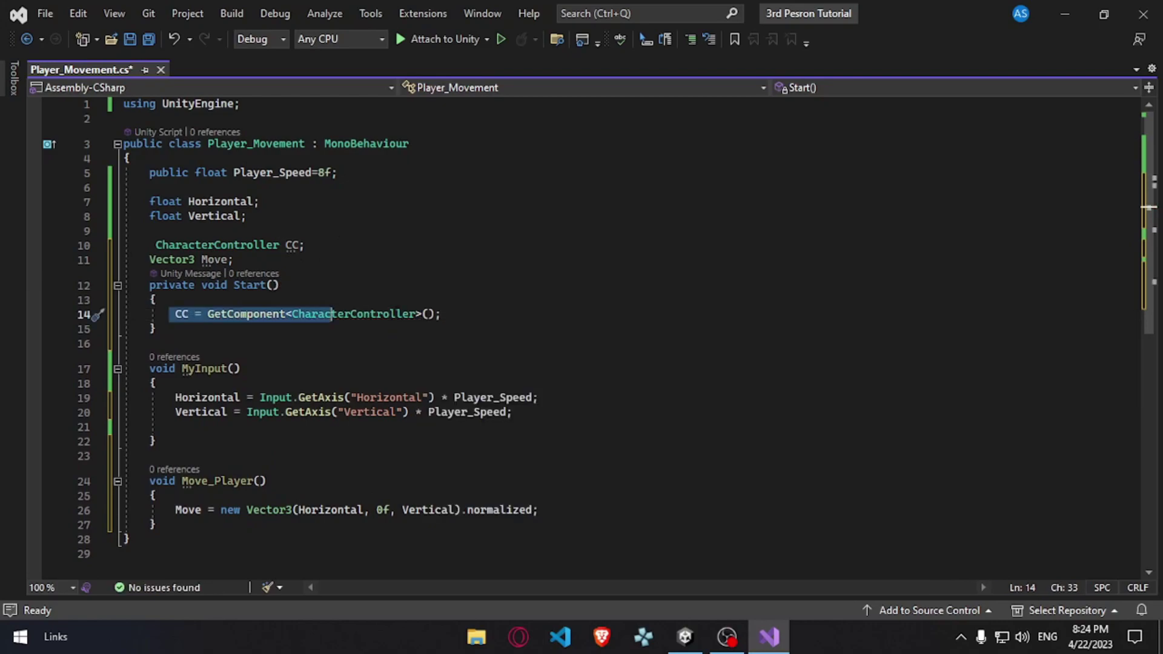
- Highlight the GetComponent line and the CC declaration to point them out
drag(168, 317, 493, 321)
click(492, 321)
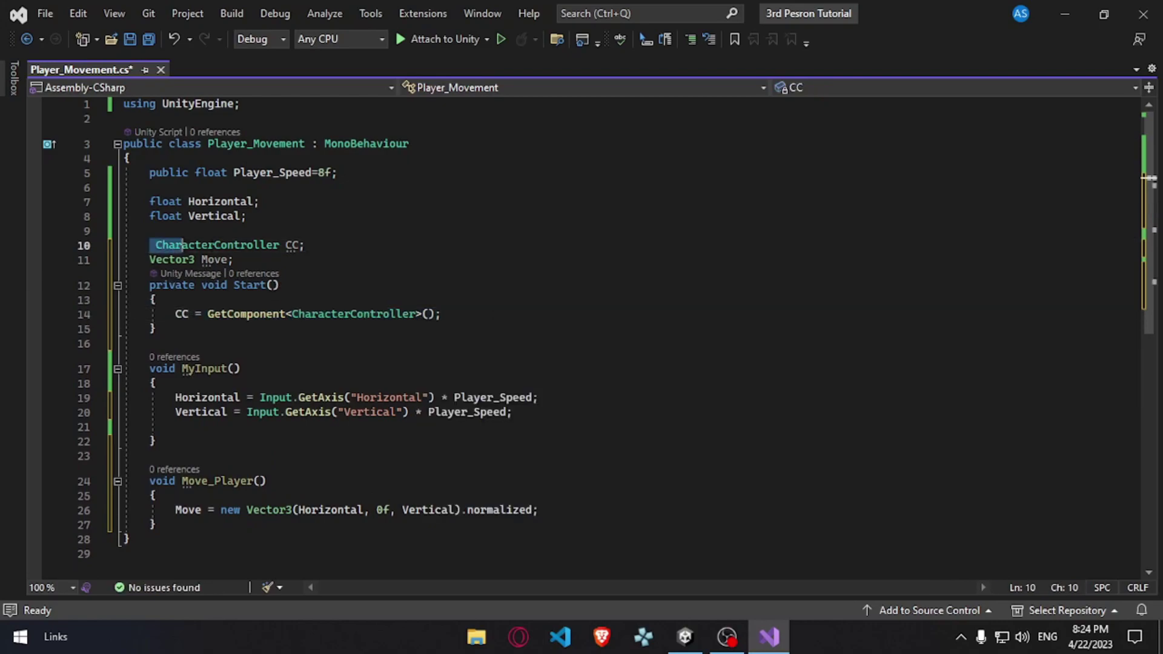
drag(152, 245, 306, 244)
click(306, 245)
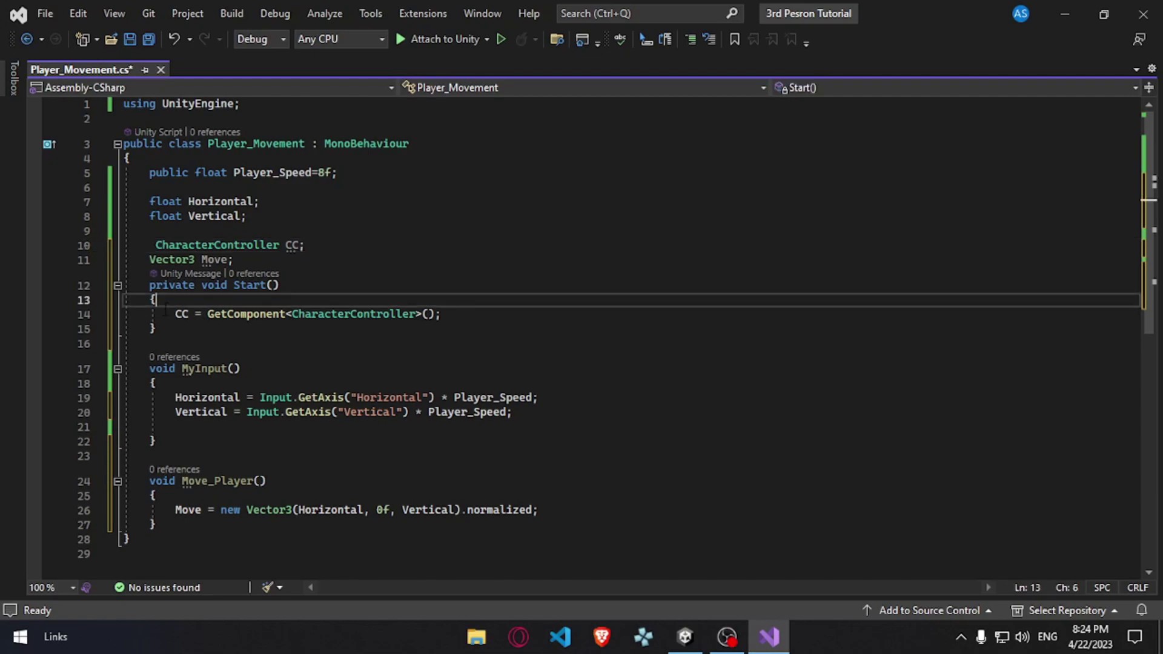
drag(175, 313, 542, 311)
click(542, 312)
click(680, 630)
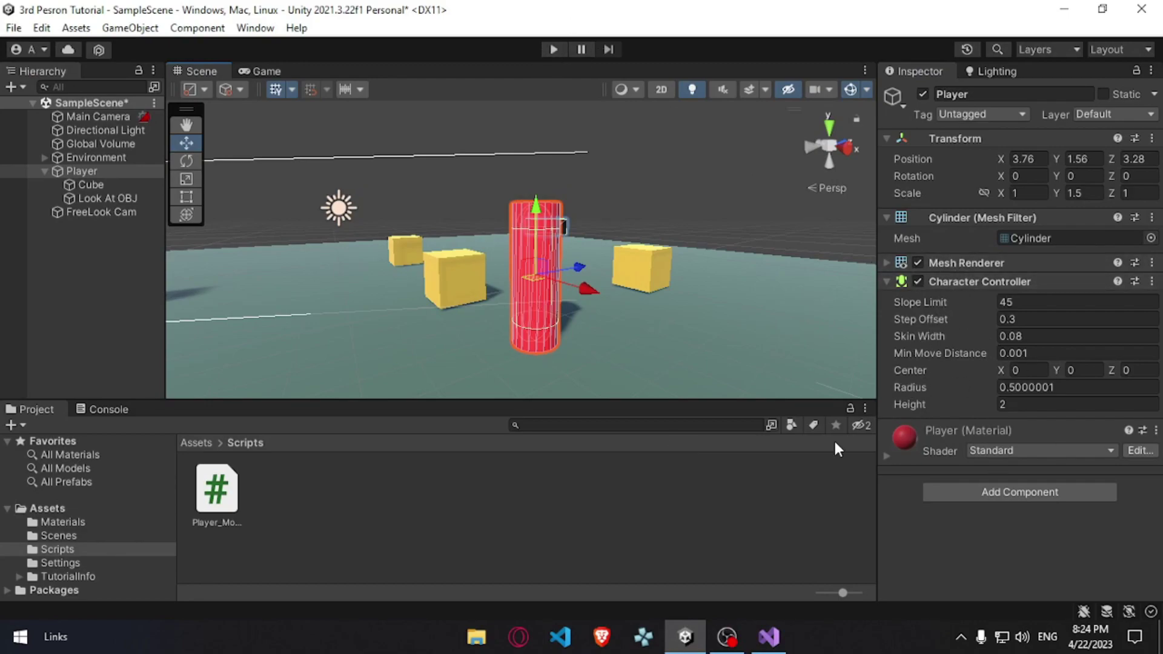
- Bring Visual Studio with Player_Movement.cs back to the front
click(769, 637)
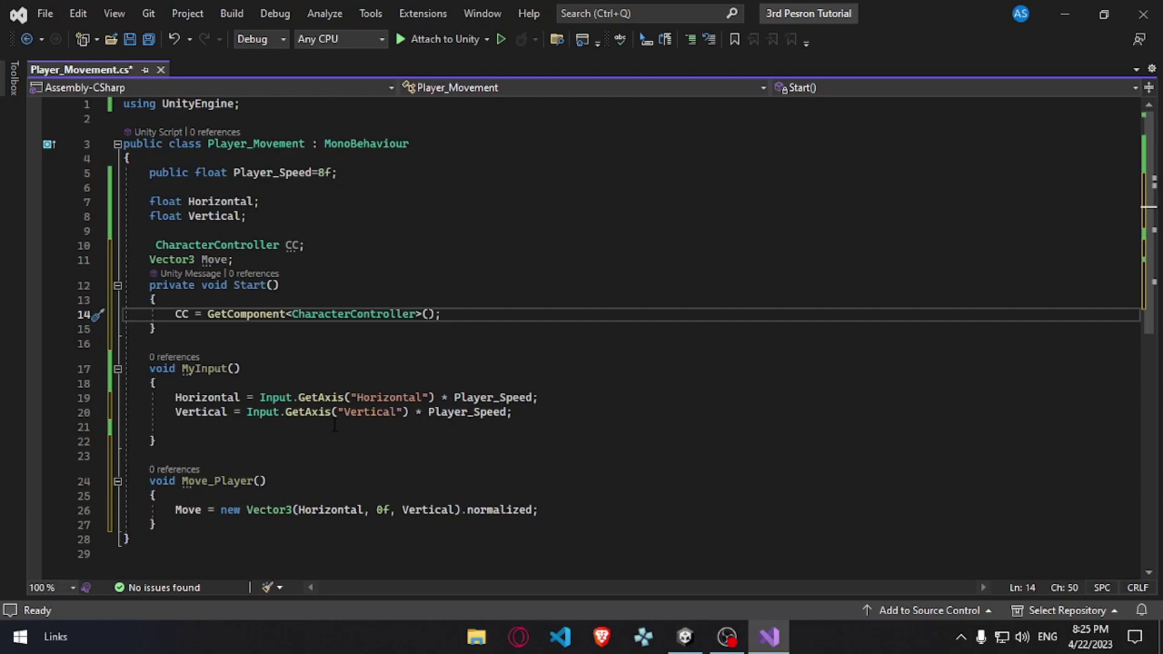
- Add CC.Move(Move * Time.deltaTime); at the end of Move_Player
scroll(334, 424, down, 2)
click(576, 424)
key(ctrl+s)
key(Return)
key(Return)
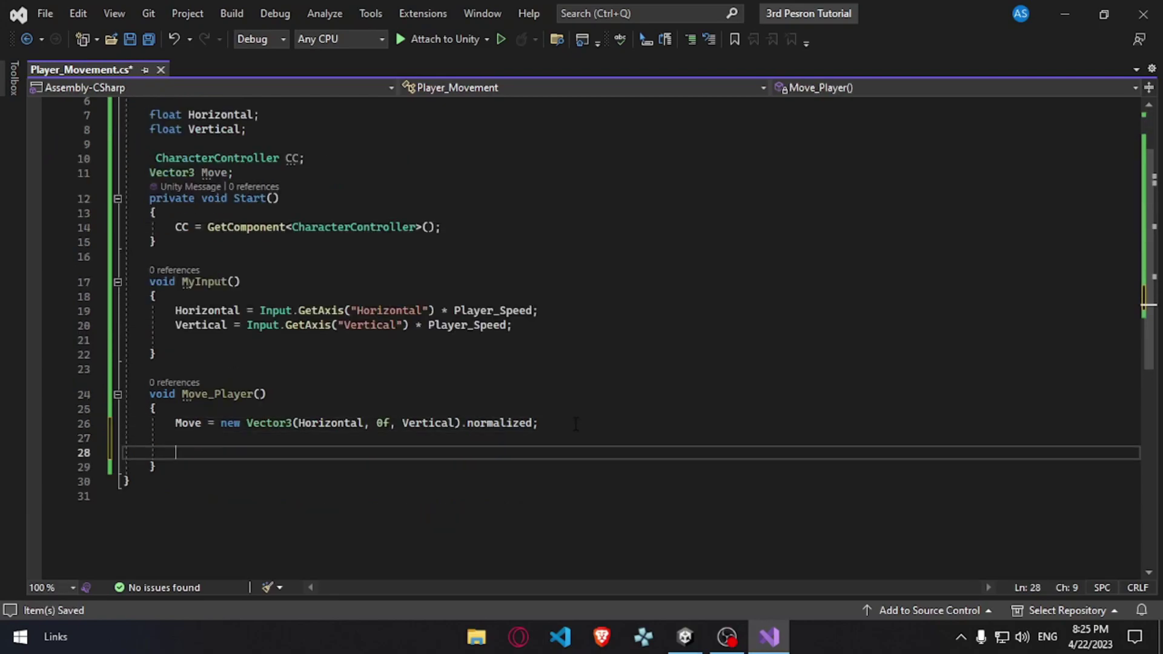
key(Return)
text(CC)
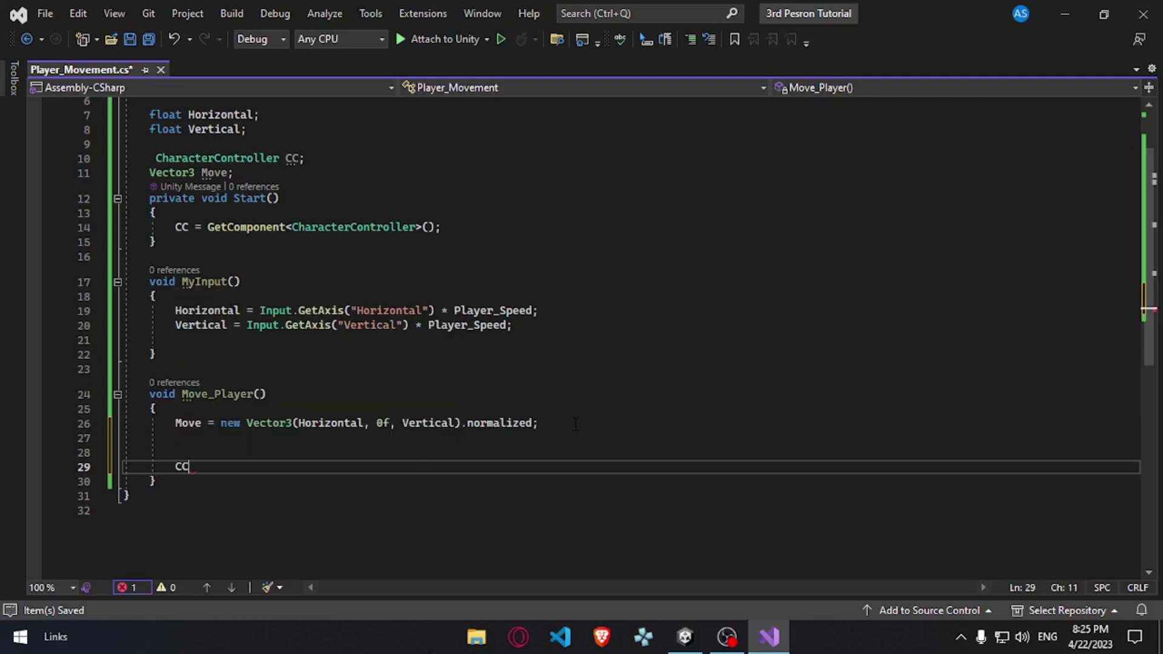
text(.mov()
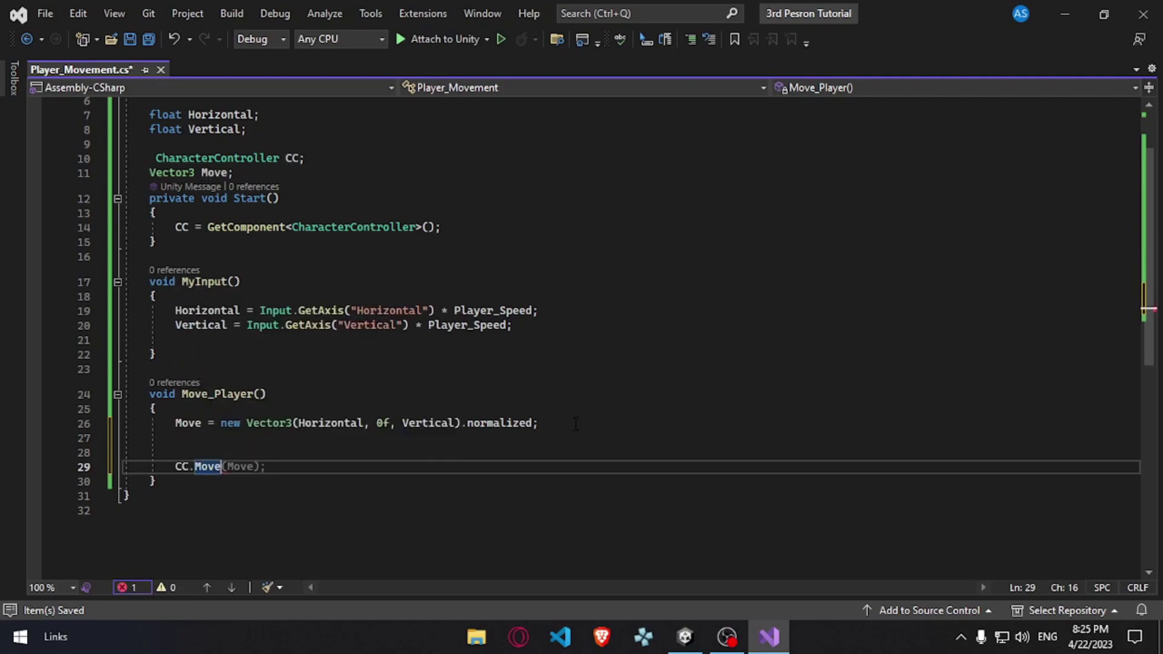
text(move)
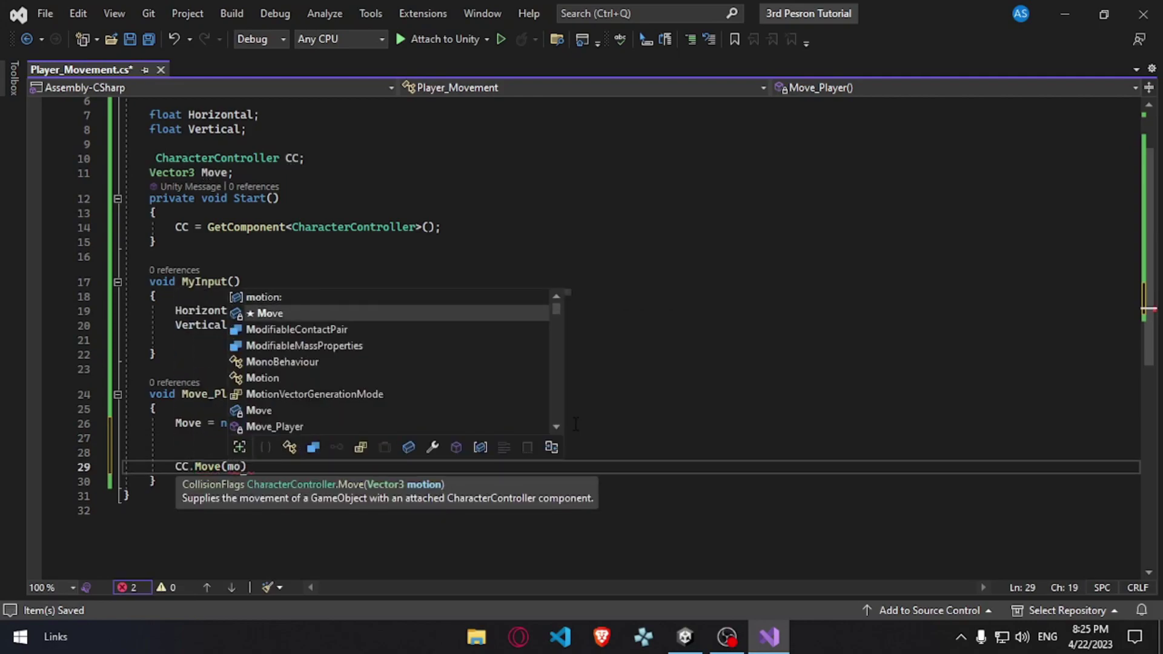
key(Tab)
text(*ti)
key(Tab)
text(.de)
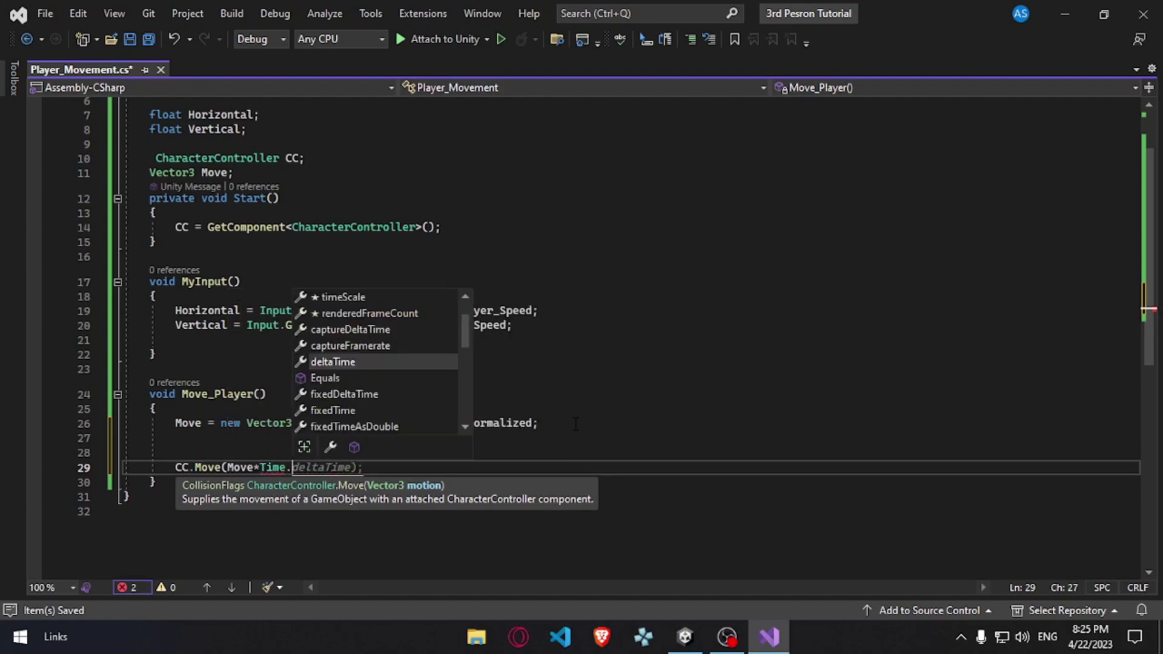
key(Tab)
text(;)
key(Up)
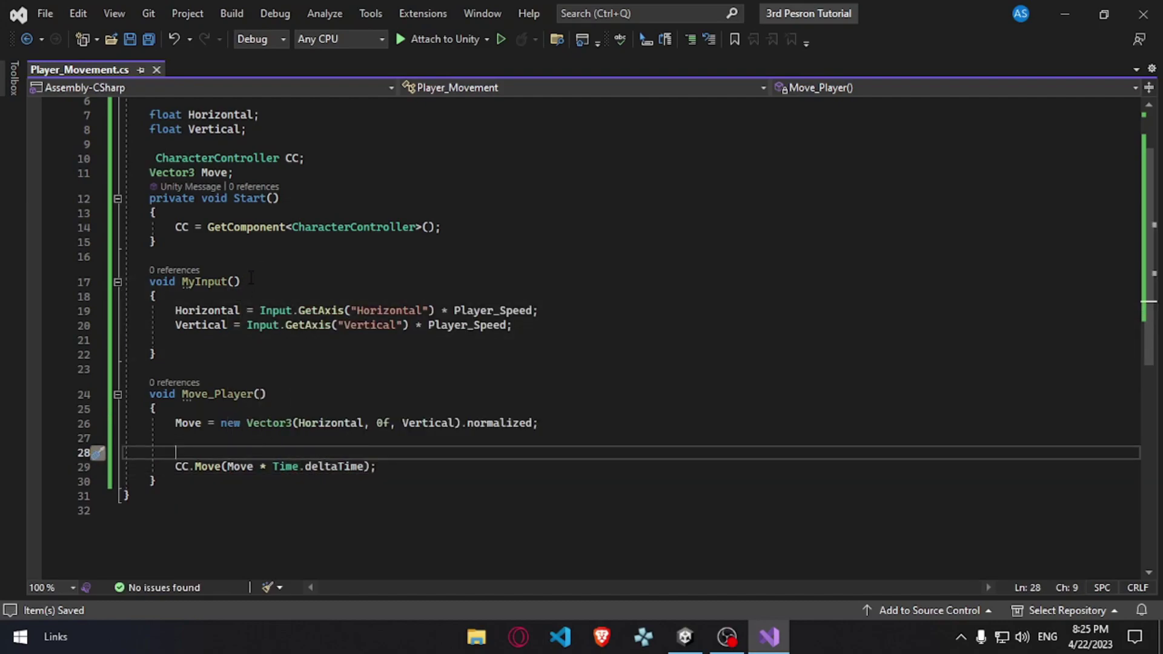
- Add an Update() method calling MyInput() and Move_Player(), then return to Unity
click(271, 259)
key(Return)
text(voi)
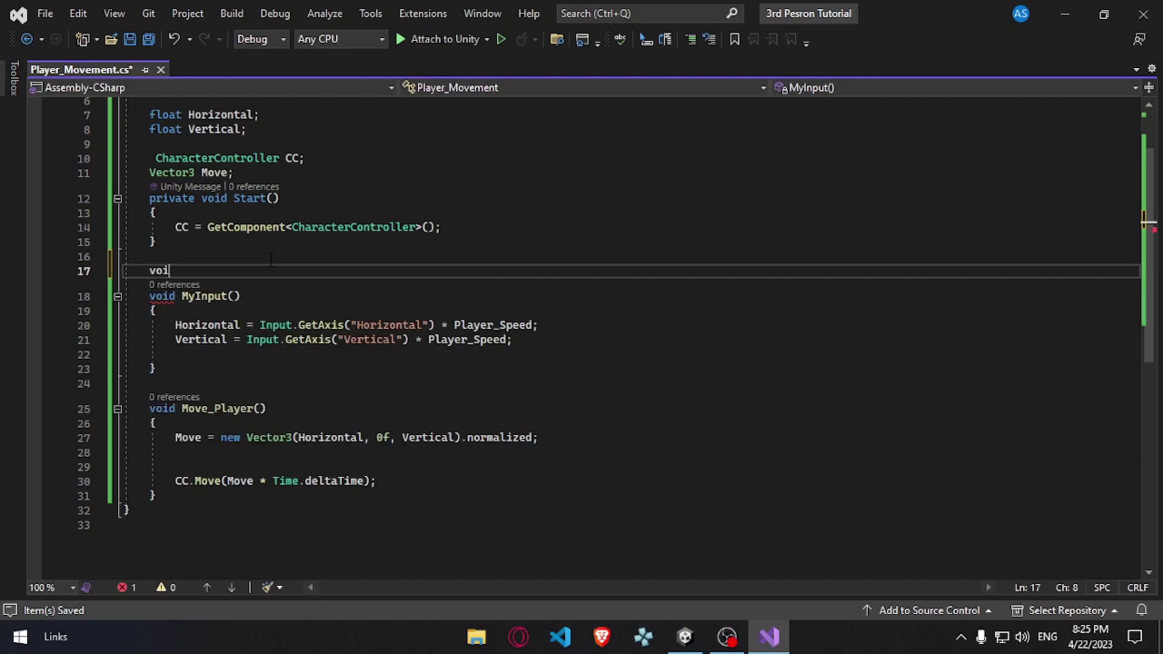
text(d u)
key(Tab)
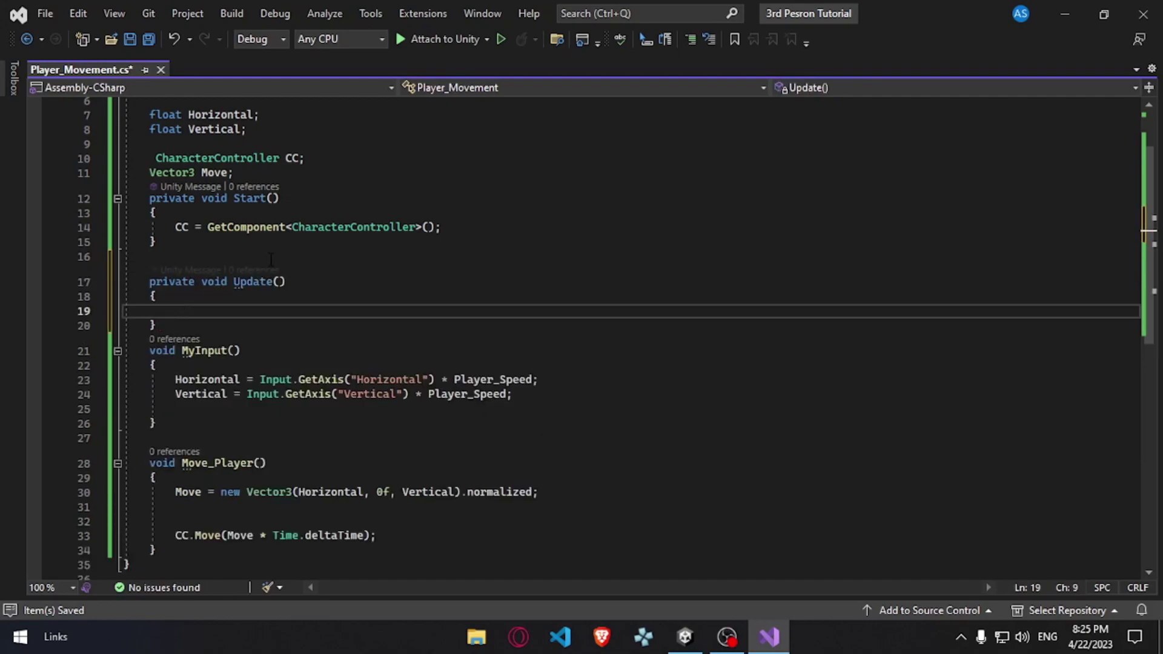
text(my();)
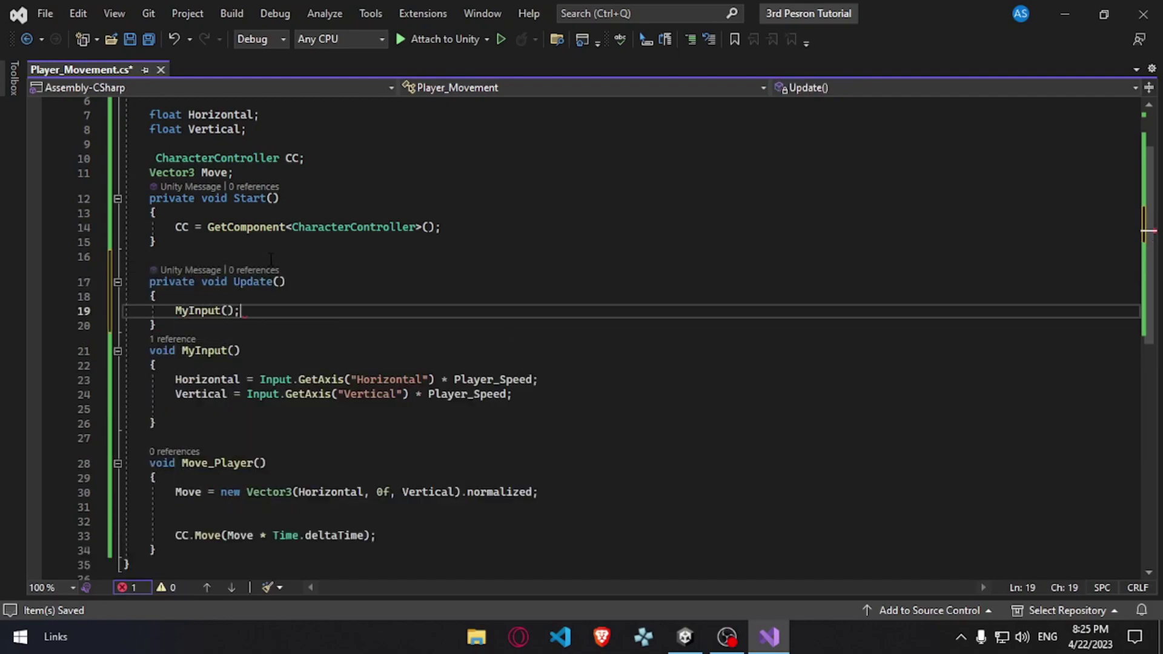
key(Return)
text(Move_Player();)
key(Down)
click(343, 327)
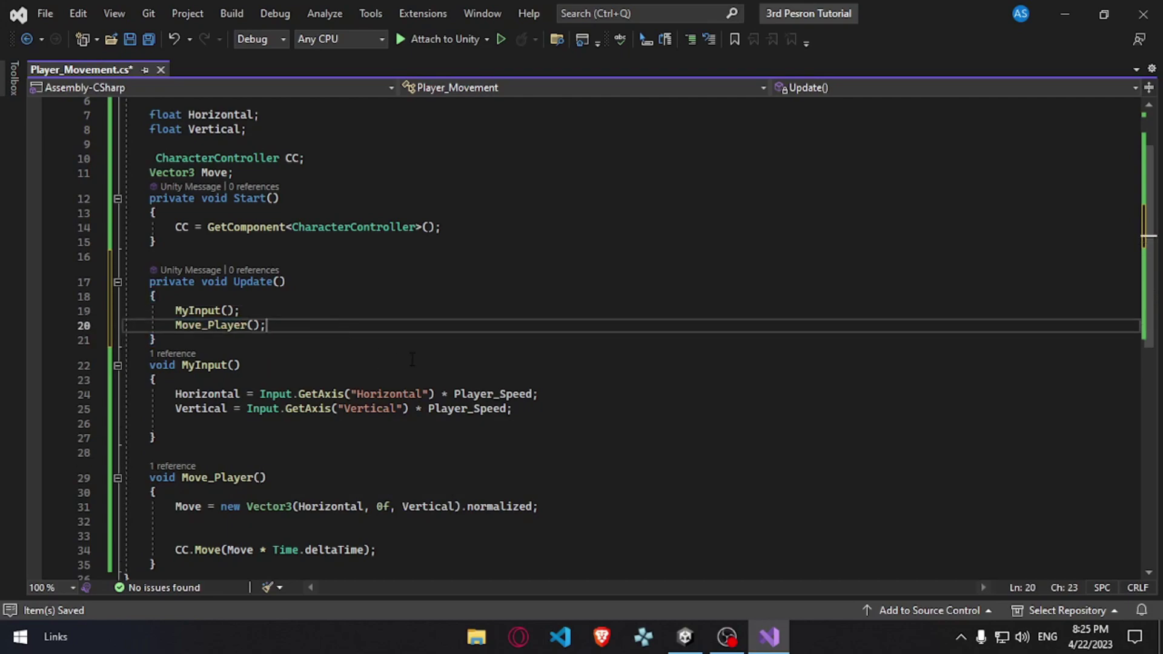
key(alt+Tab)
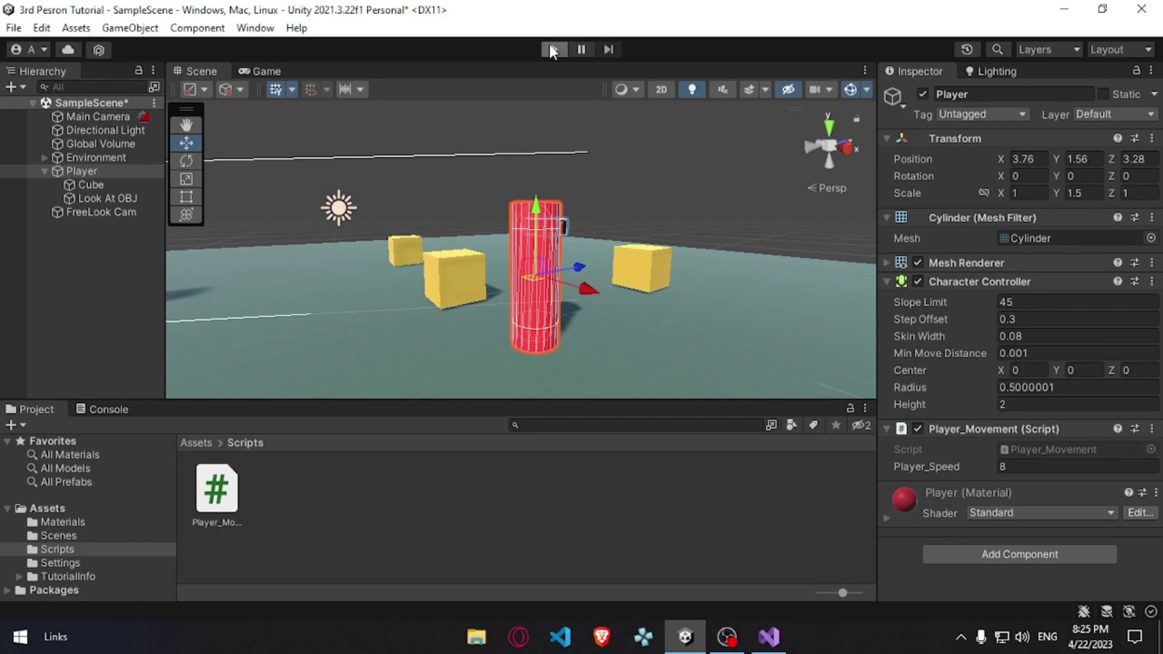
- Play the scene and drag Player_Speed up to about 172.89 while moving with W
click(551, 47)
key(w)
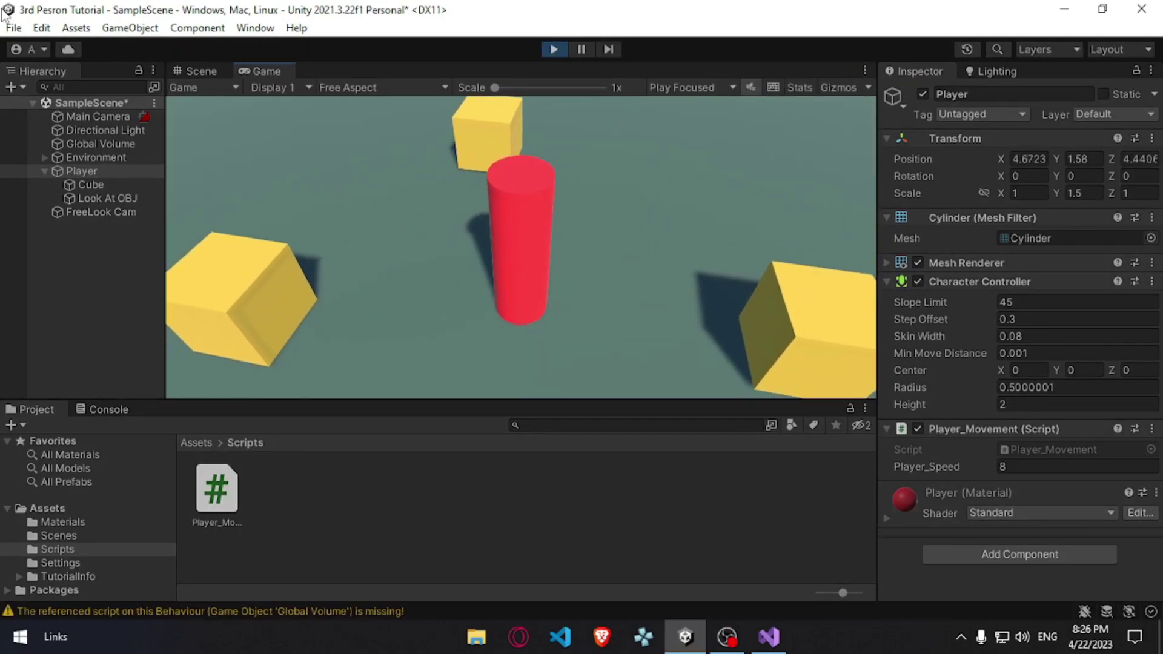
drag(959, 466, 1024, 466)
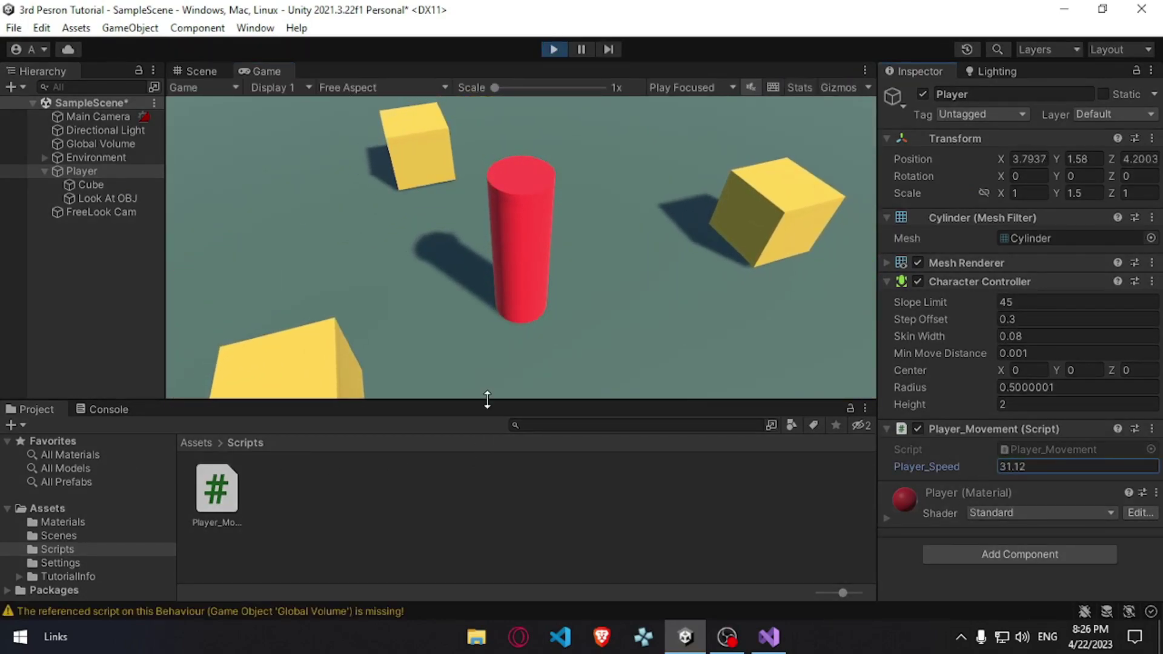
drag(499, 296, 5, 130)
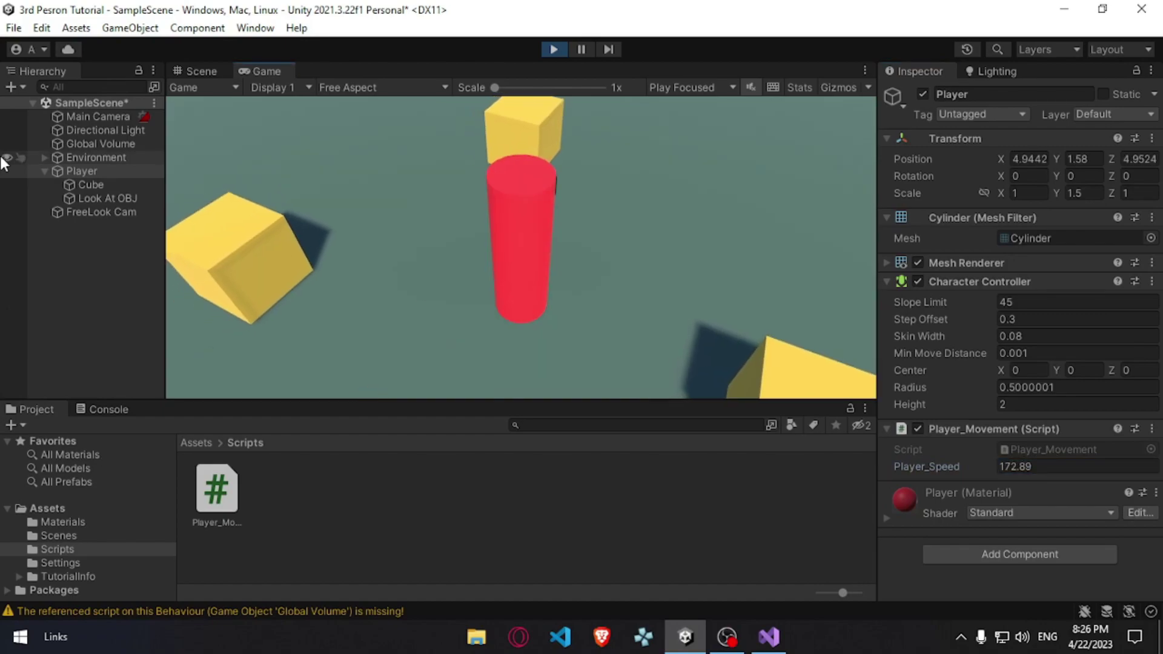
key(w)
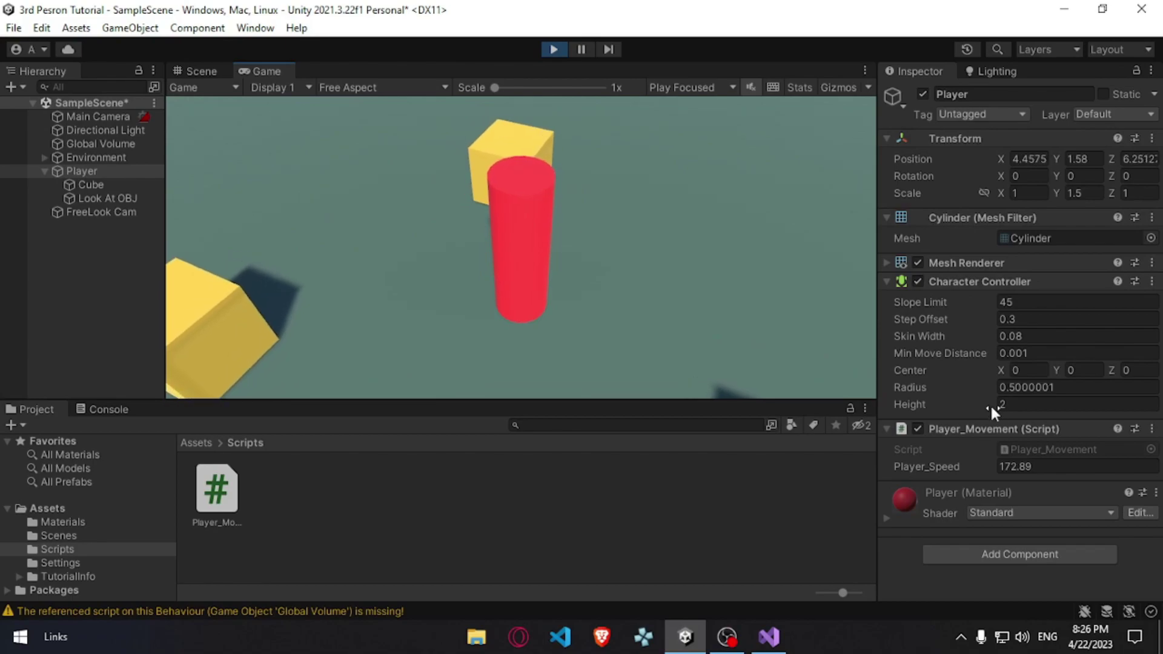
- Set Player_Speed to 1000 and drive the player around with the W, D and S keys
click(1073, 466)
text(1000)
key(Return)
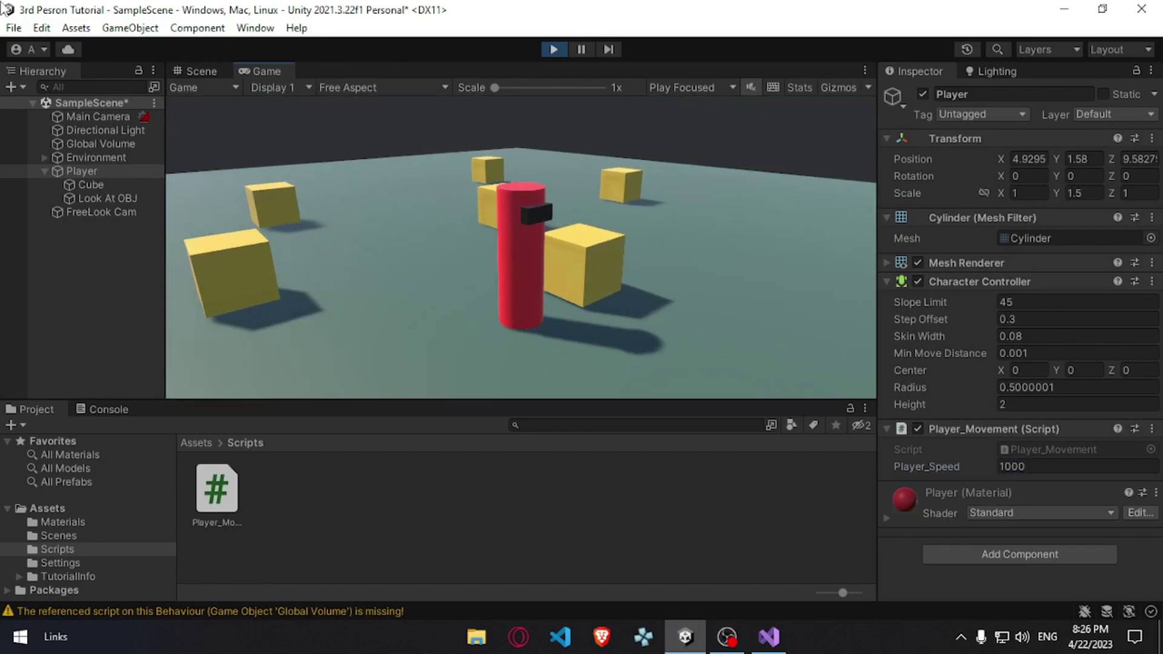
key(w)
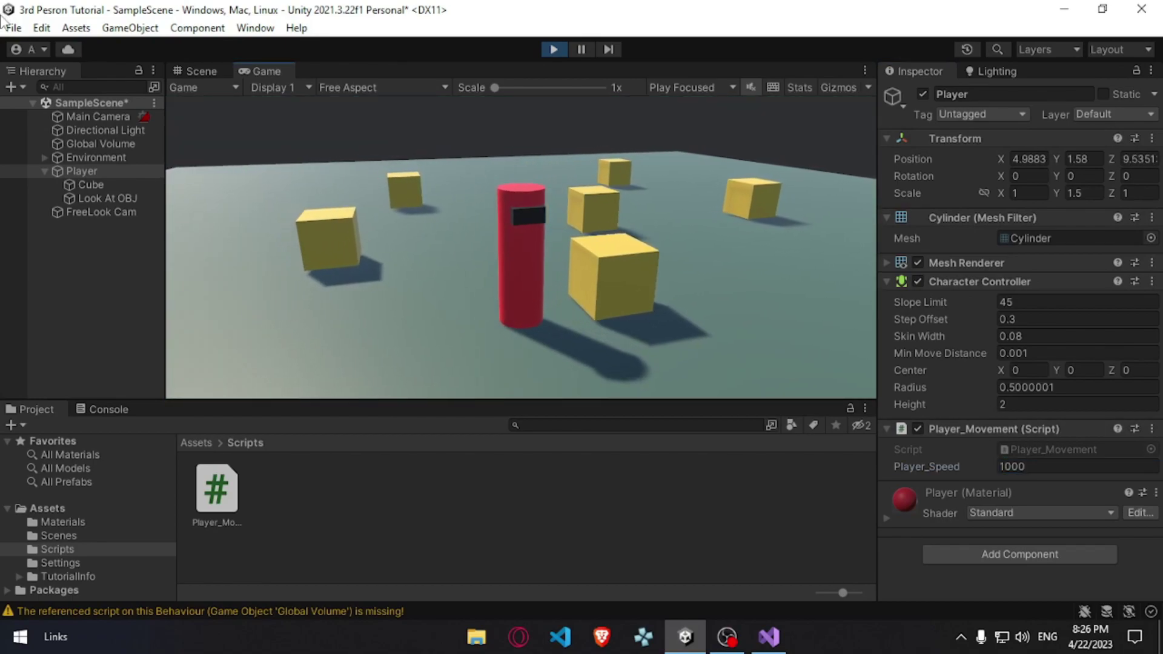
key(d)
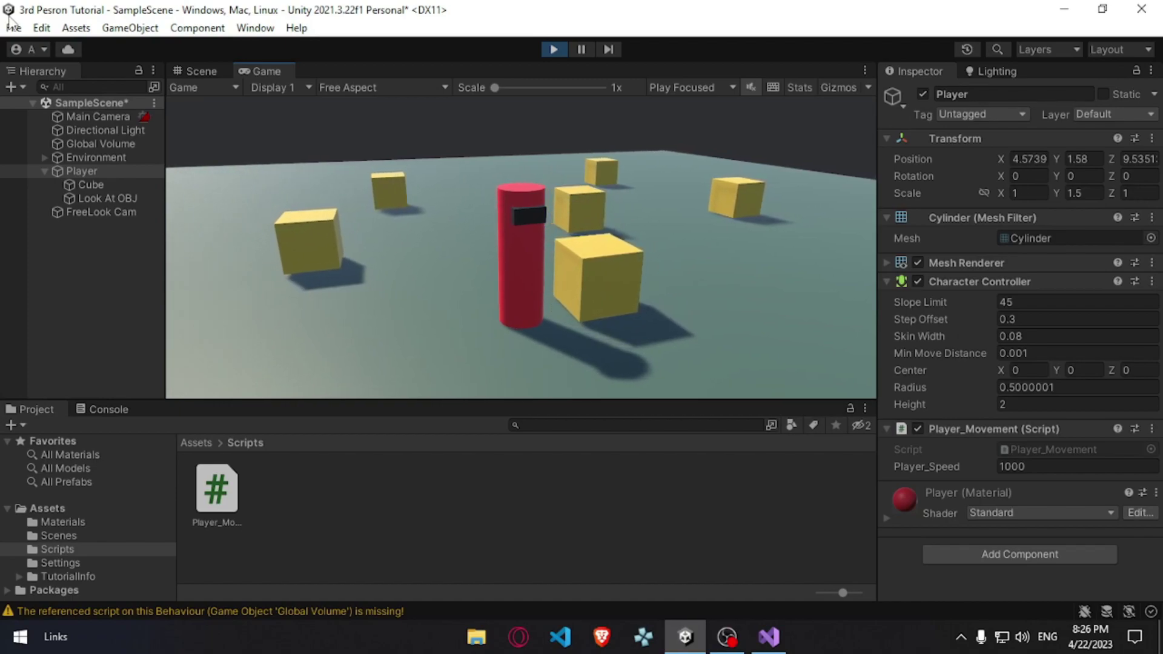
key(w)
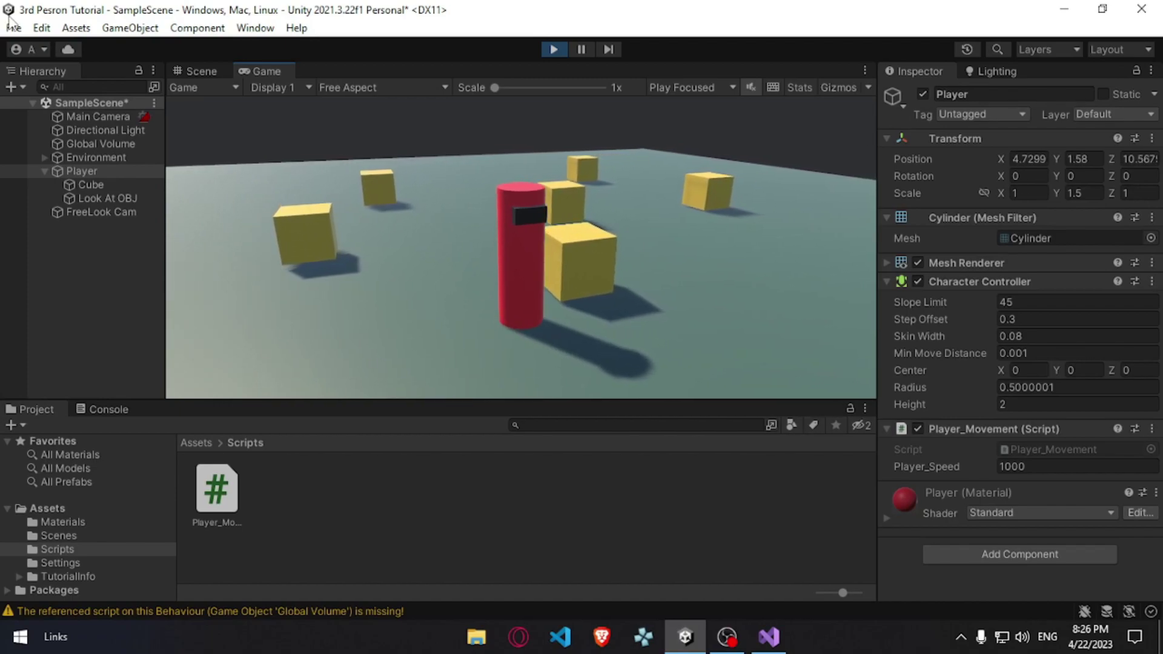
key(s)
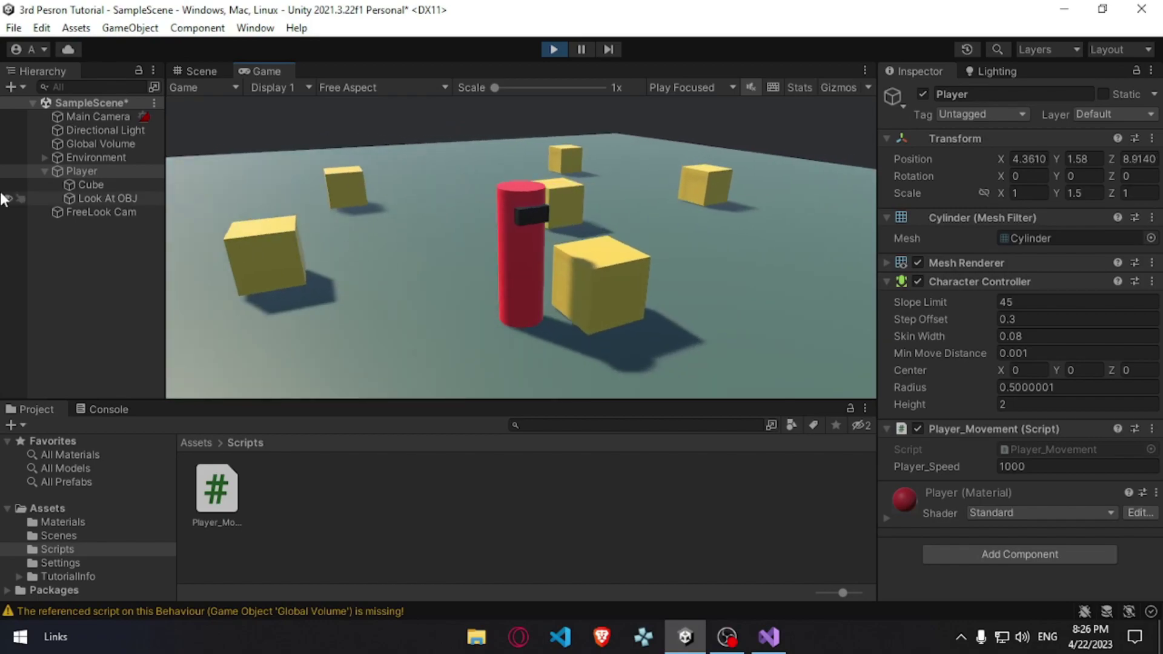
key(w)
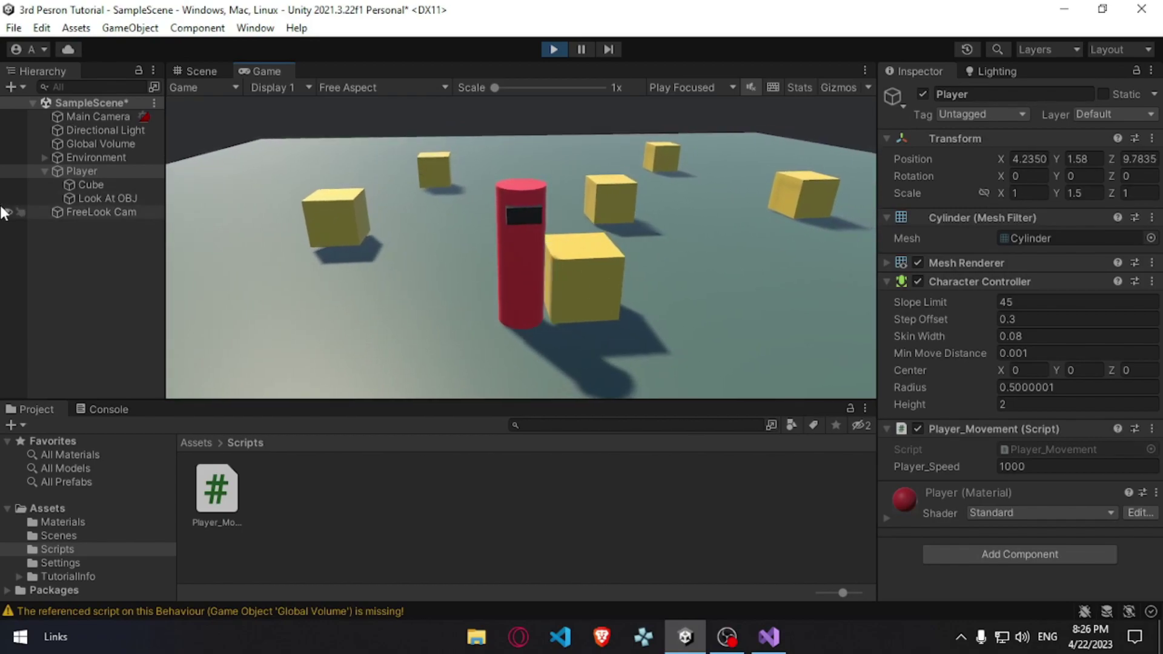
key(d)
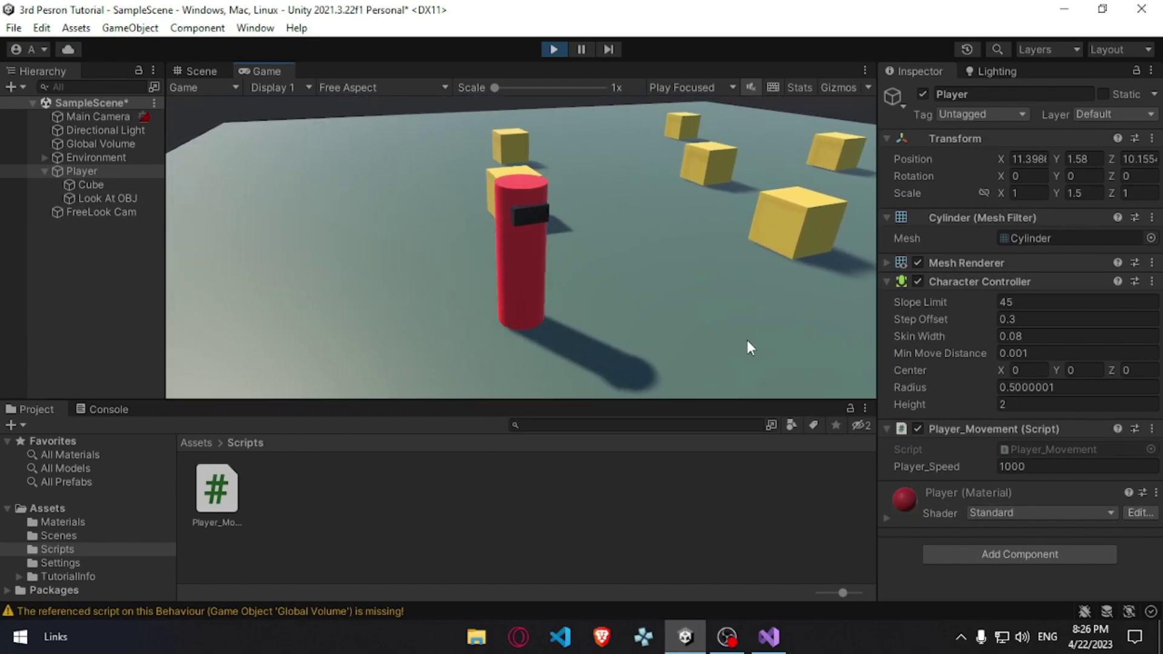
key(alt+Tab)
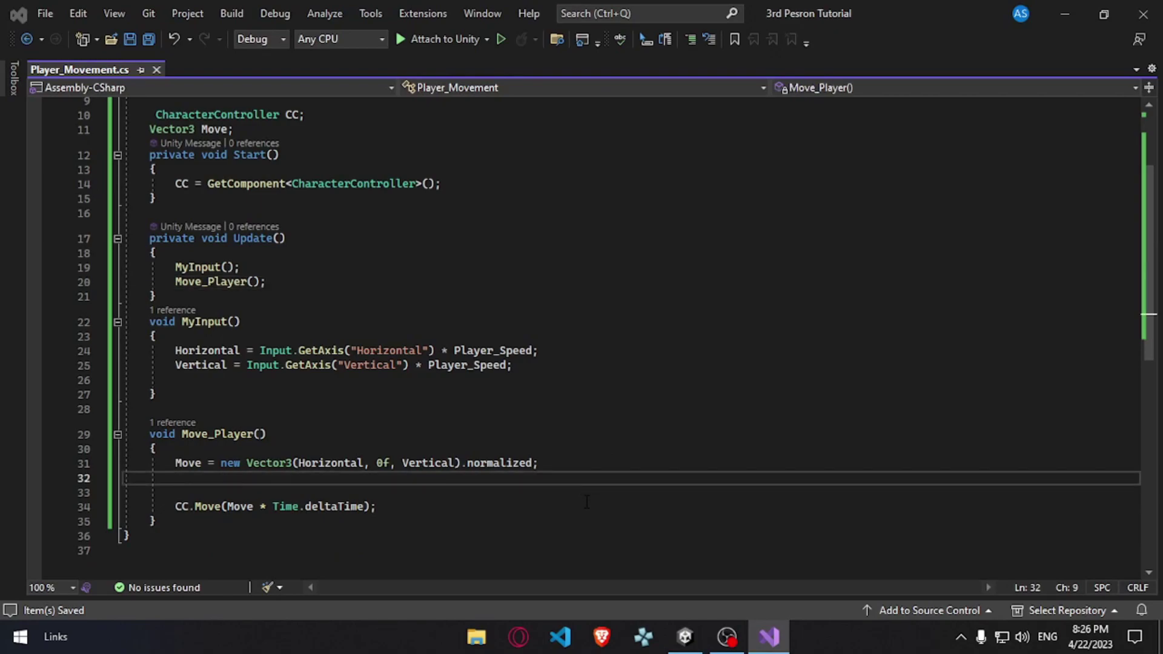
- Open Paint maximized and draw vertical and horizontal axis lines
key(super)
text(paint)
key(Return)
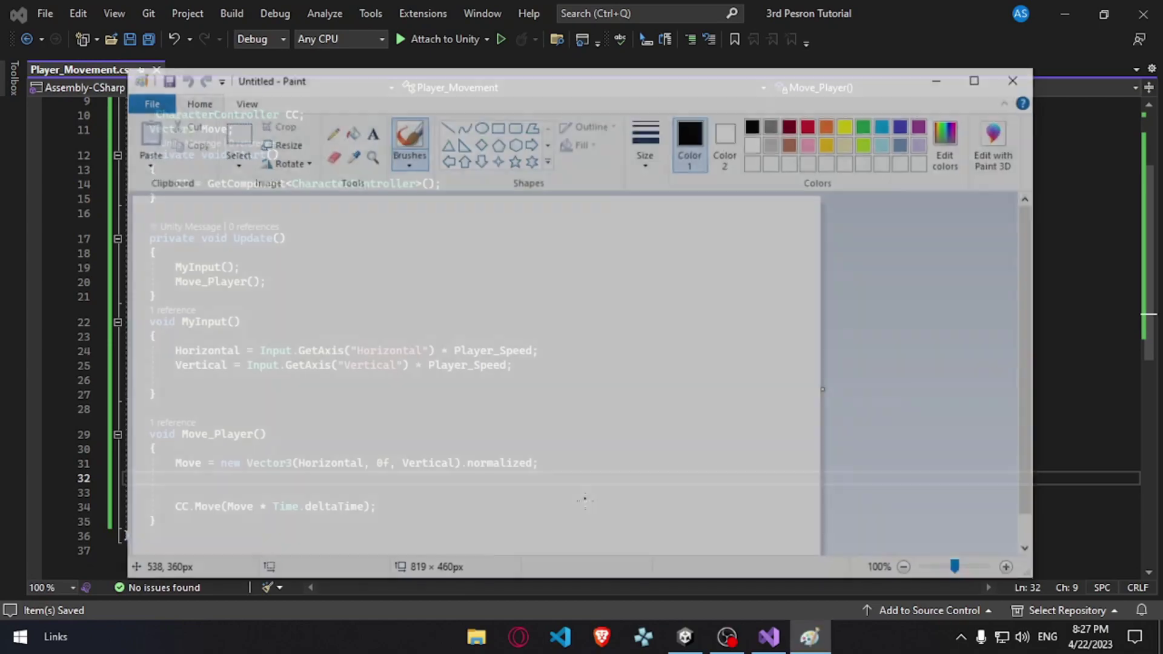
click(975, 79)
ctrl+scroll(322, 70, up, 1)
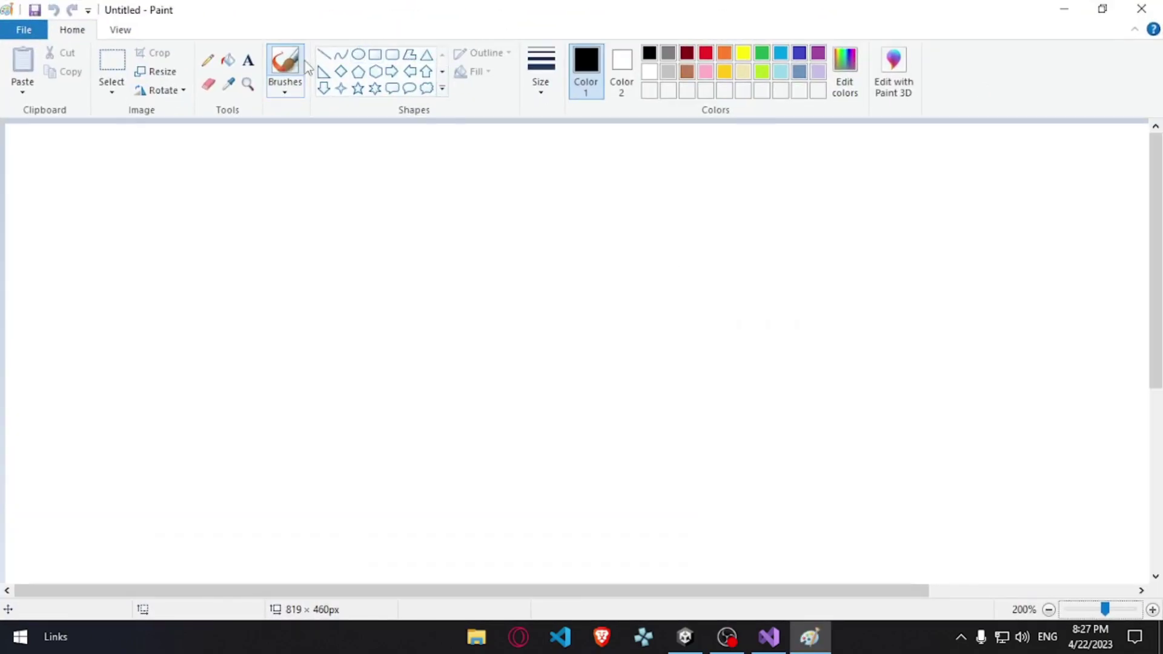
click(324, 55)
drag(527, 183, 525, 551)
mouse_move(215, 383)
mouse_down()
mouse_move(594, 359)
mouse_move(980, 383)
mouse_up()
- With the pencil, write W and D at top right and a short diagonal arrow from the origin
click(208, 60)
mouse_move(867, 175)
mouse_down()
mouse_move(942, 213)
mouse_move(972, 168)
mouse_up()
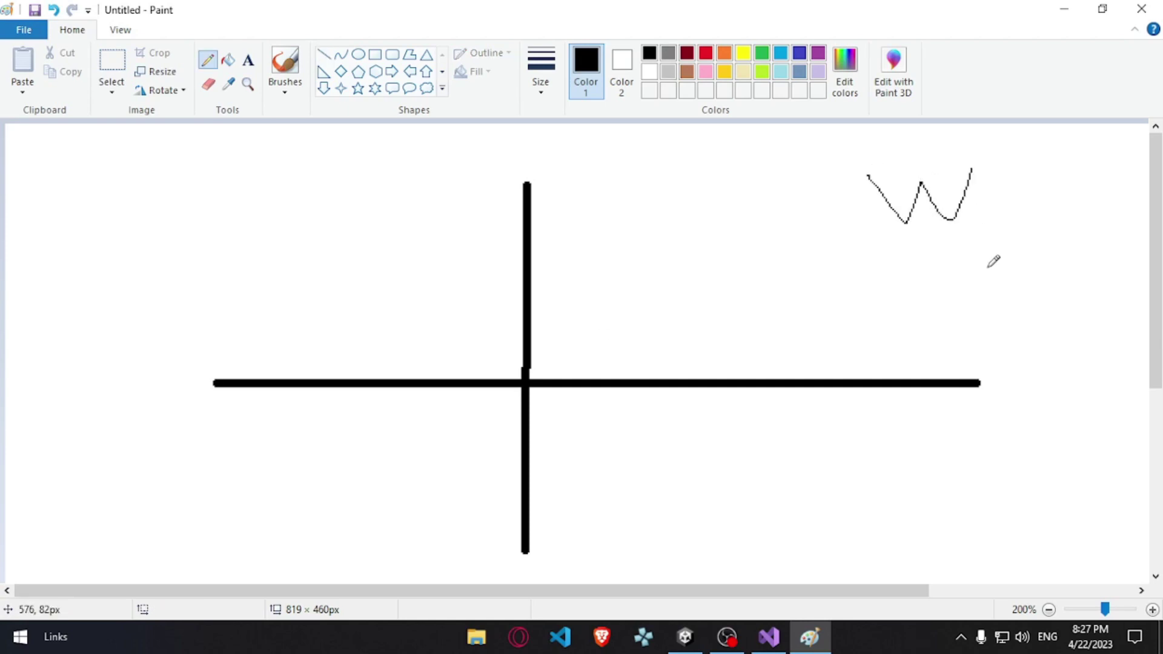
drag(984, 250, 993, 289)
drag(997, 245, 986, 299)
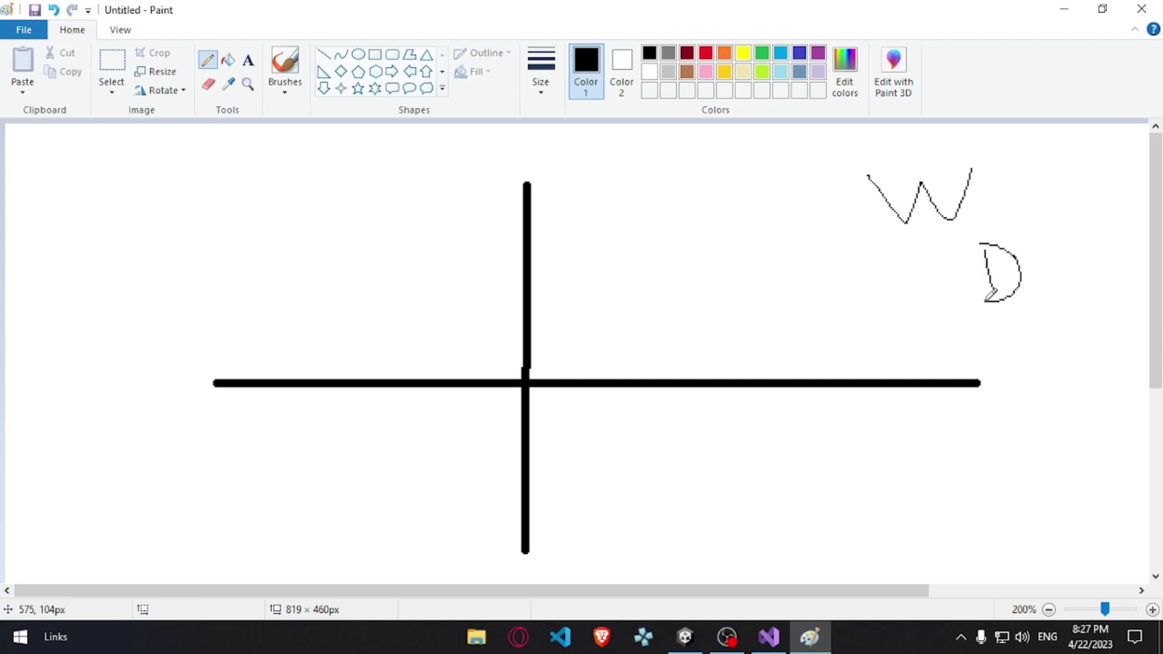
drag(539, 373, 606, 310)
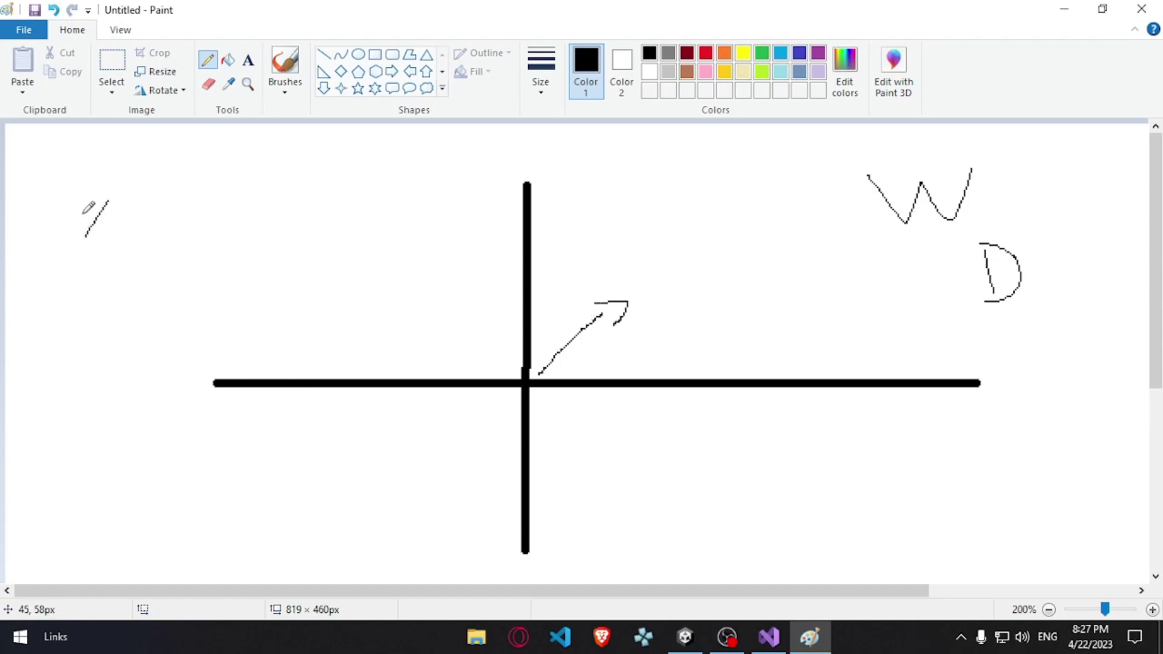
- Write circled X and Y, an X and a Z on the left, and an arch over the vertical axis
drag(83, 205, 144, 243)
drag(175, 188, 233, 235)
mouse_move(251, 182)
mouse_down()
mouse_move(223, 266)
mouse_move(185, 164)
mouse_move(274, 170)
mouse_up()
mouse_move(89, 344)
mouse_down()
mouse_move(141, 391)
mouse_move(184, 390)
mouse_up()
mouse_move(203, 333)
mouse_down()
mouse_move(252, 327)
mouse_move(234, 359)
mouse_move(273, 344)
mouse_up()
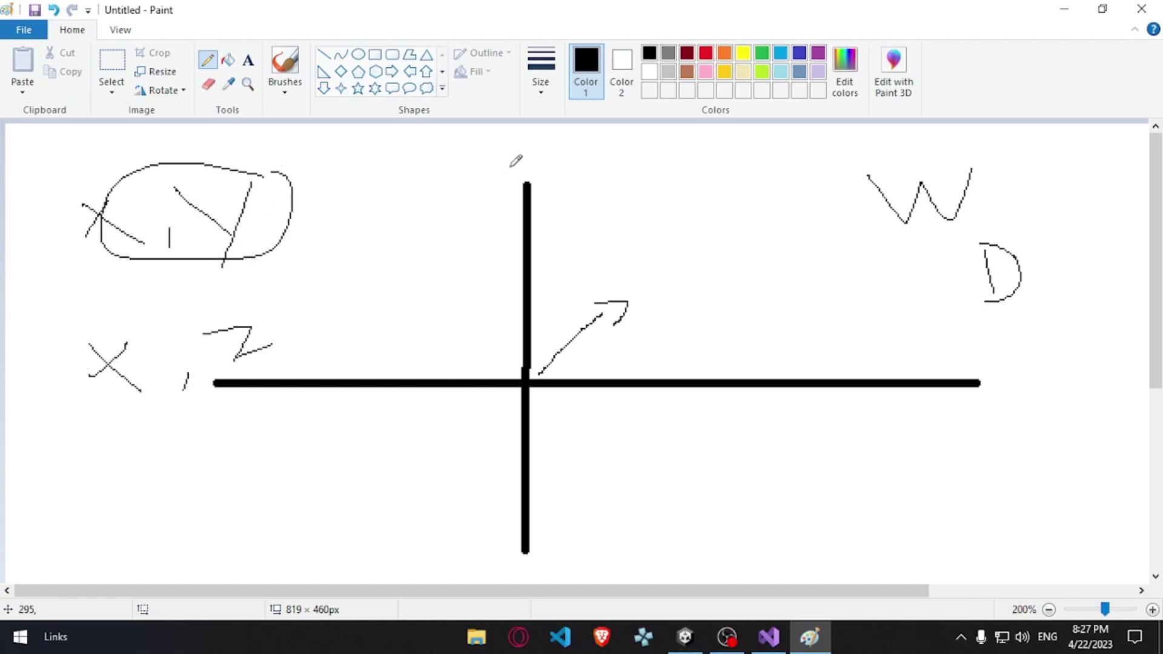
drag(529, 151, 568, 198)
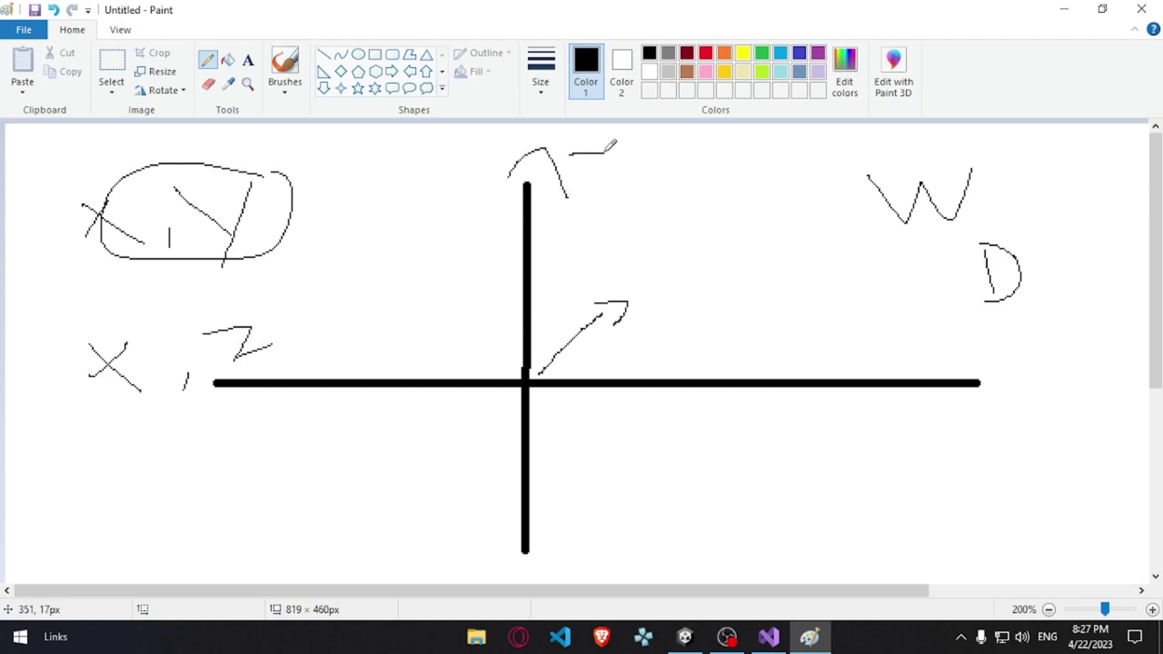
- Add an arrowhead and X label at the horizontal axis's right end, a W–D curve and a long diagonal arrow
mouse_move(969, 355)
mouse_down()
mouse_move(1030, 393)
mouse_move(936, 415)
mouse_up()
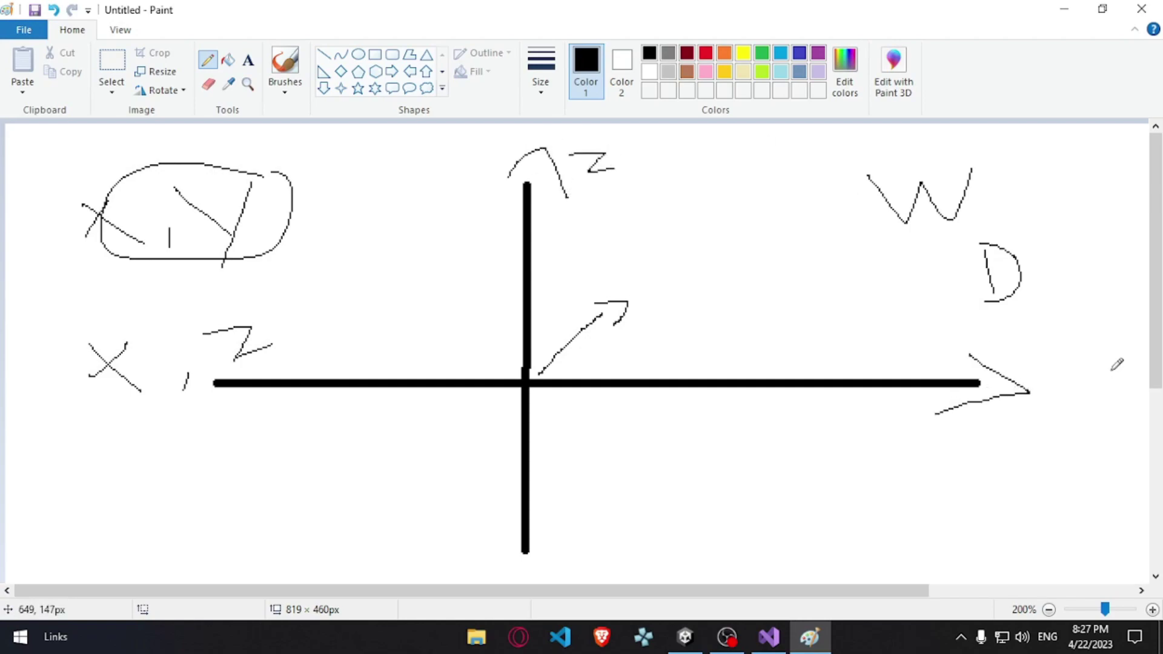
mouse_move(1112, 365)
mouse_down()
mouse_move(1071, 394)
mouse_move(1106, 401)
mouse_up()
drag(997, 220, 940, 258)
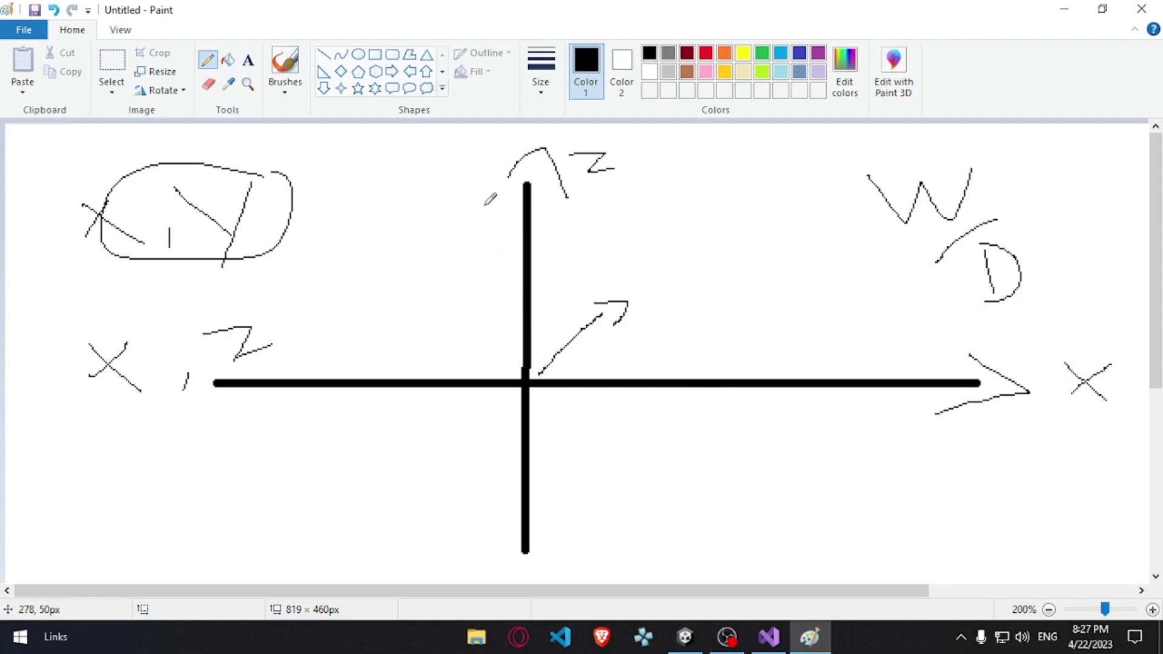
mouse_move(548, 371)
mouse_down()
mouse_move(720, 242)
mouse_move(736, 279)
mouse_move(805, 213)
mouse_move(738, 297)
mouse_up()
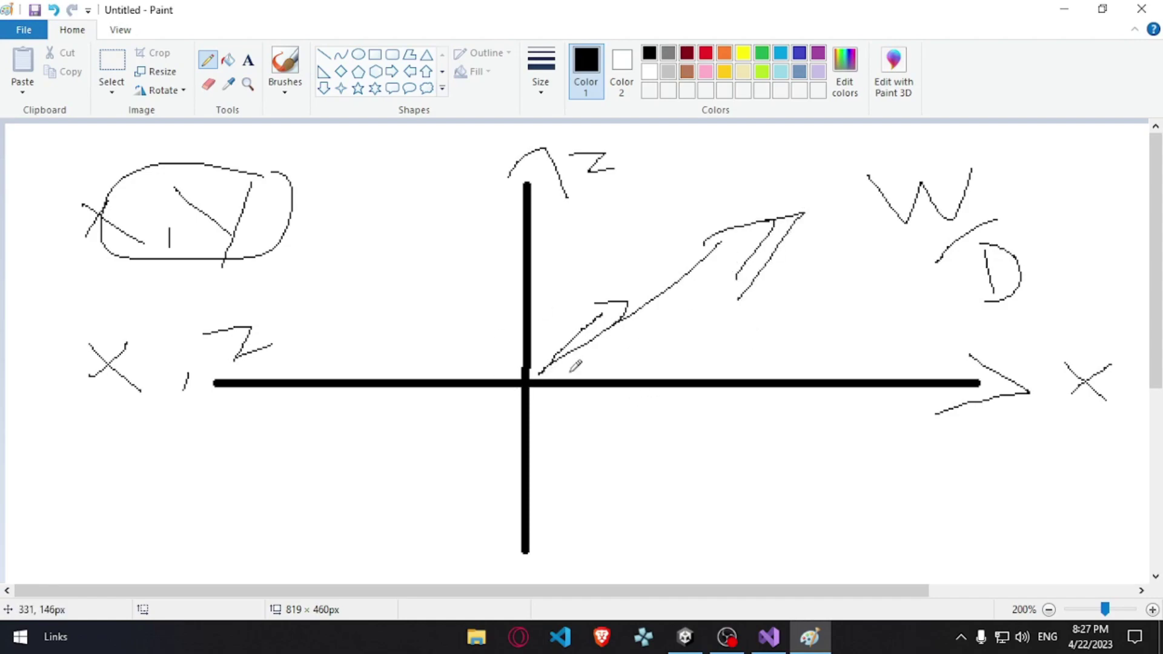
- Declare a float LookAtAngle field below the Move declaration
key(alt+Tab)
click(317, 139)
key(Return)
key(Return)
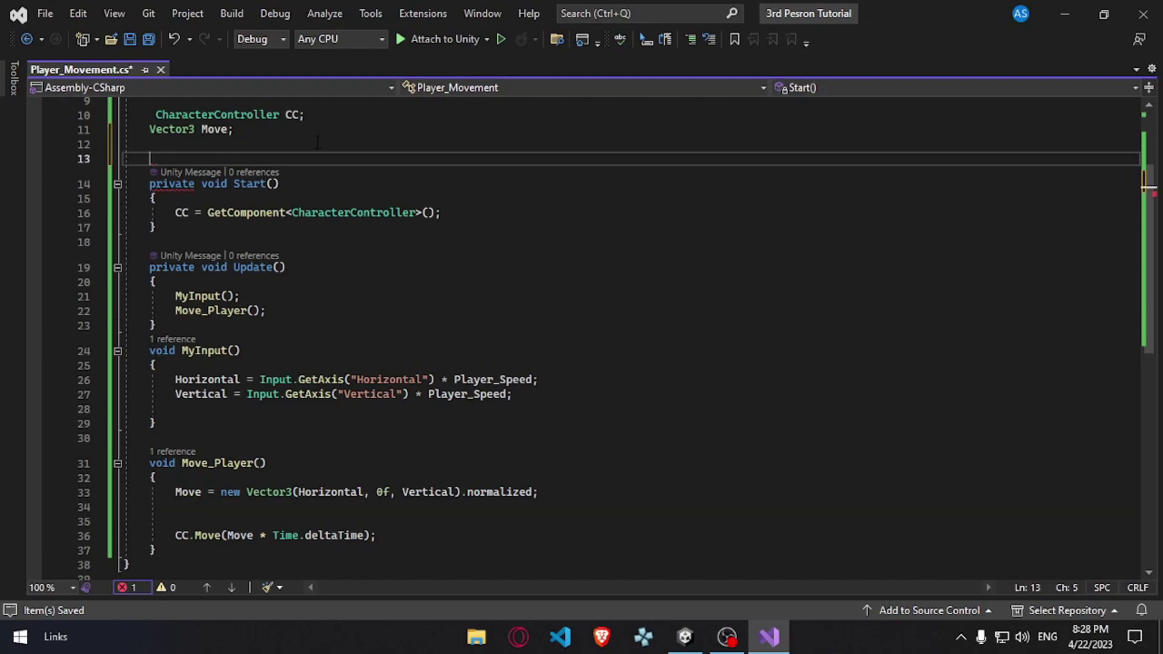
text(float)
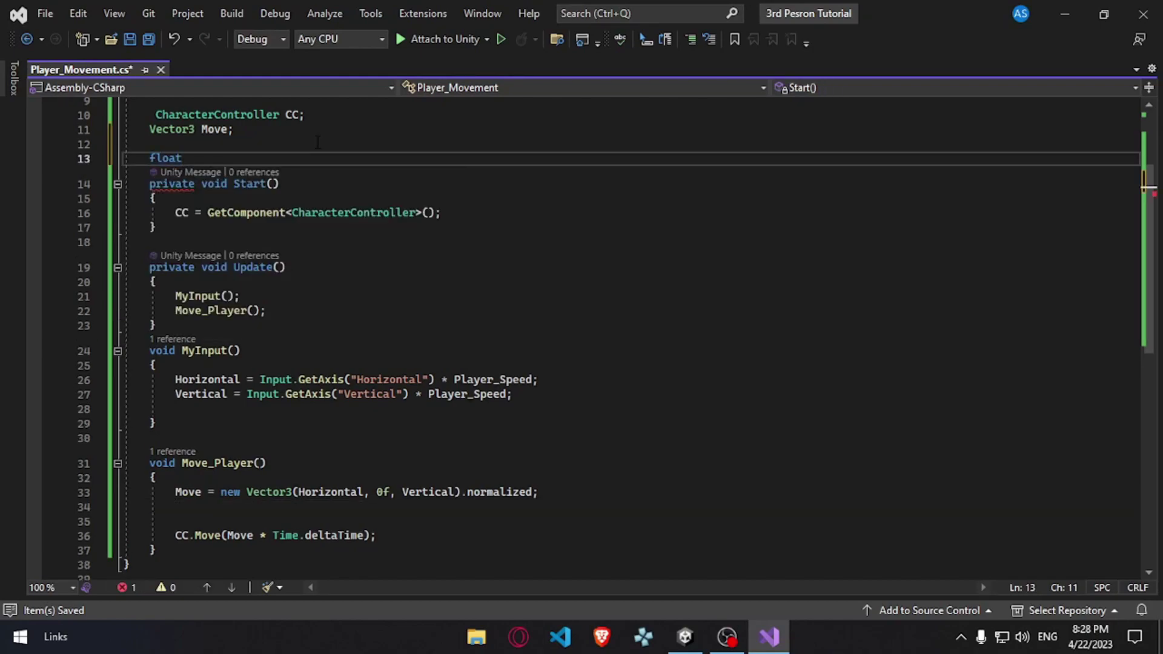
text( LookA)
text(tAngle;)
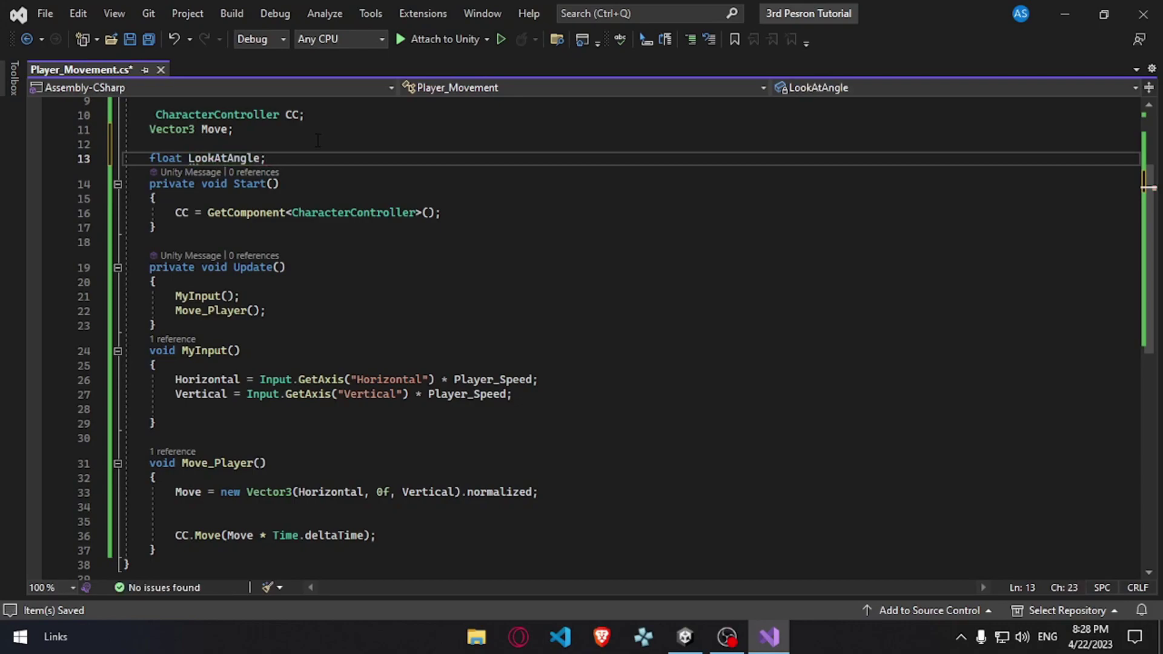
- In Move_Player, set LookAtAngle = Mathf.Atan2(Move.x, Move.z) * Mathf.Rad2Deg
click(328, 521)
text(loo)
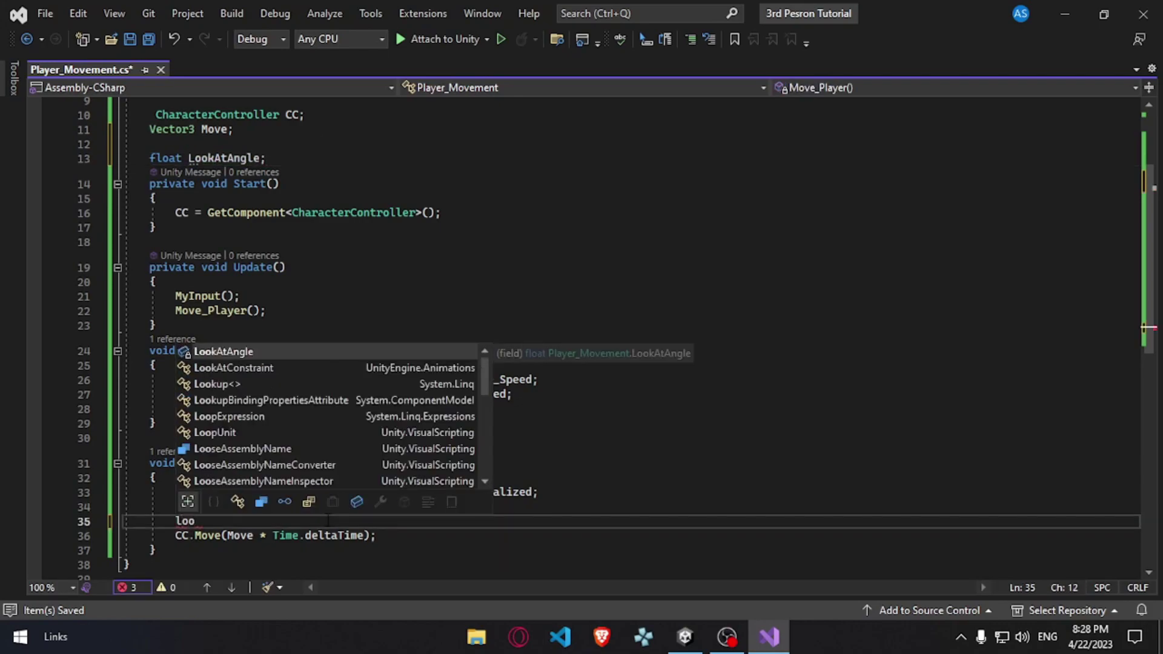
key(Tab)
text(=math)
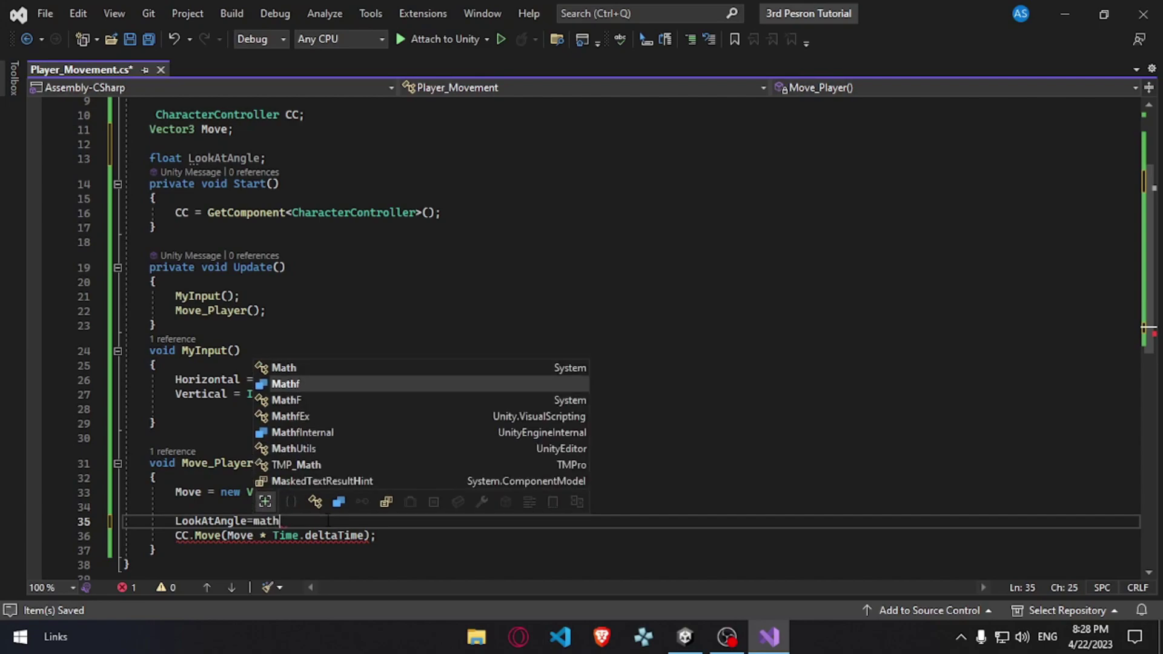
text(.Atan2()
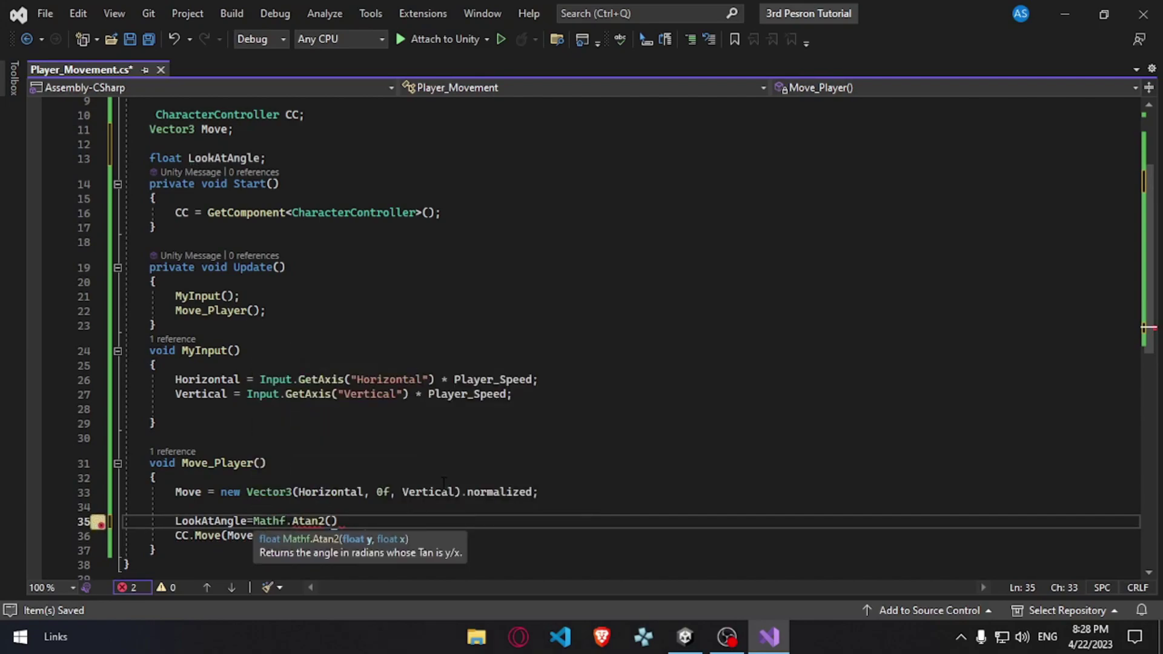
text(mov.x)
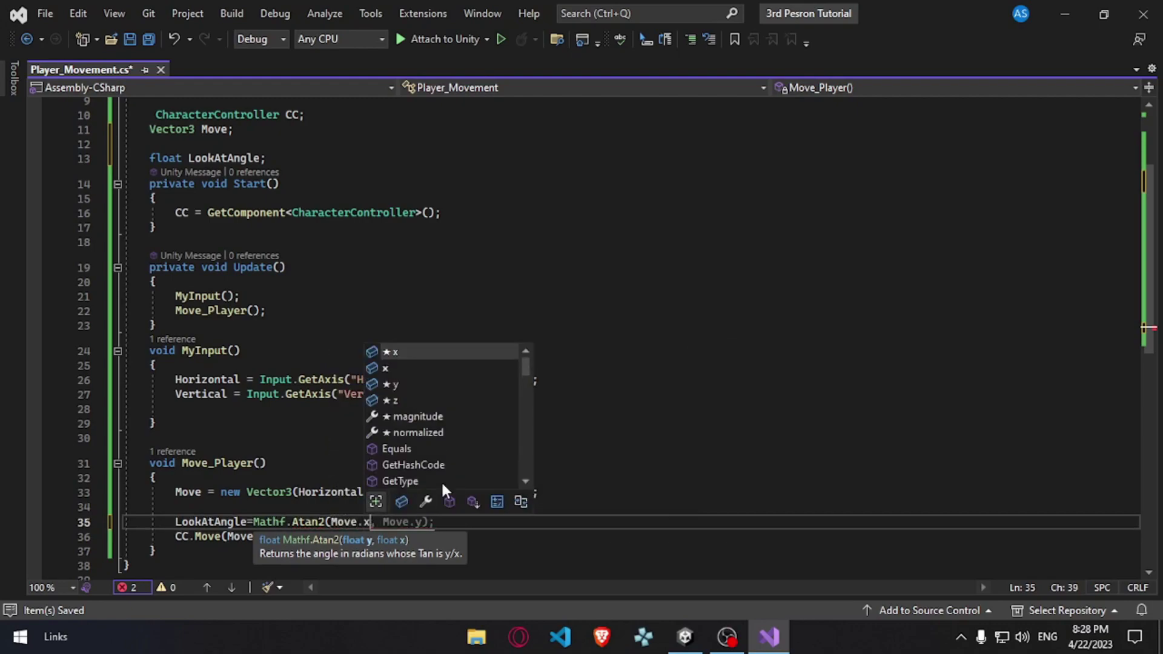
text(,Move)
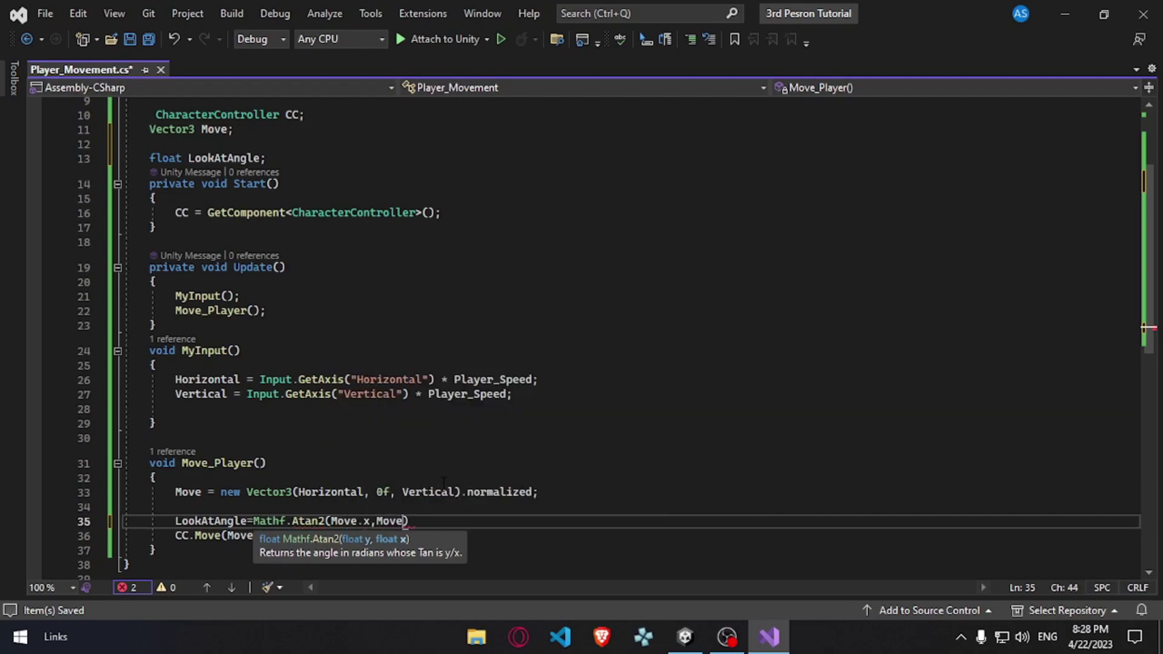
text(.z))
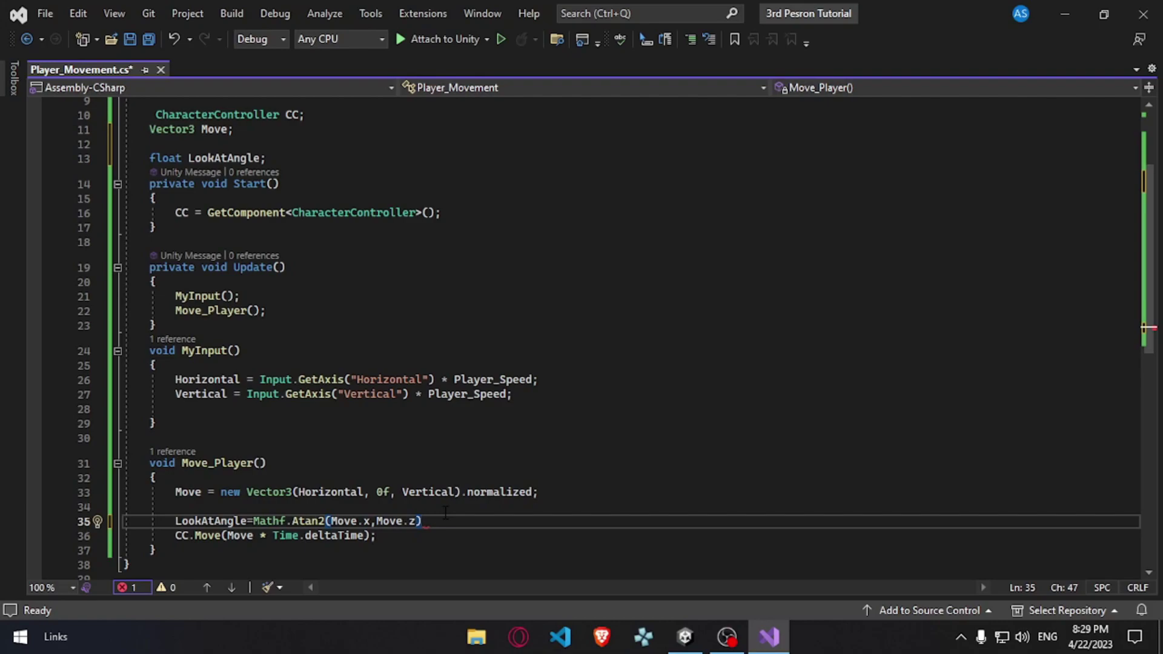
text(* )
text(Mathf)
text(.Rad)
key(Tab)
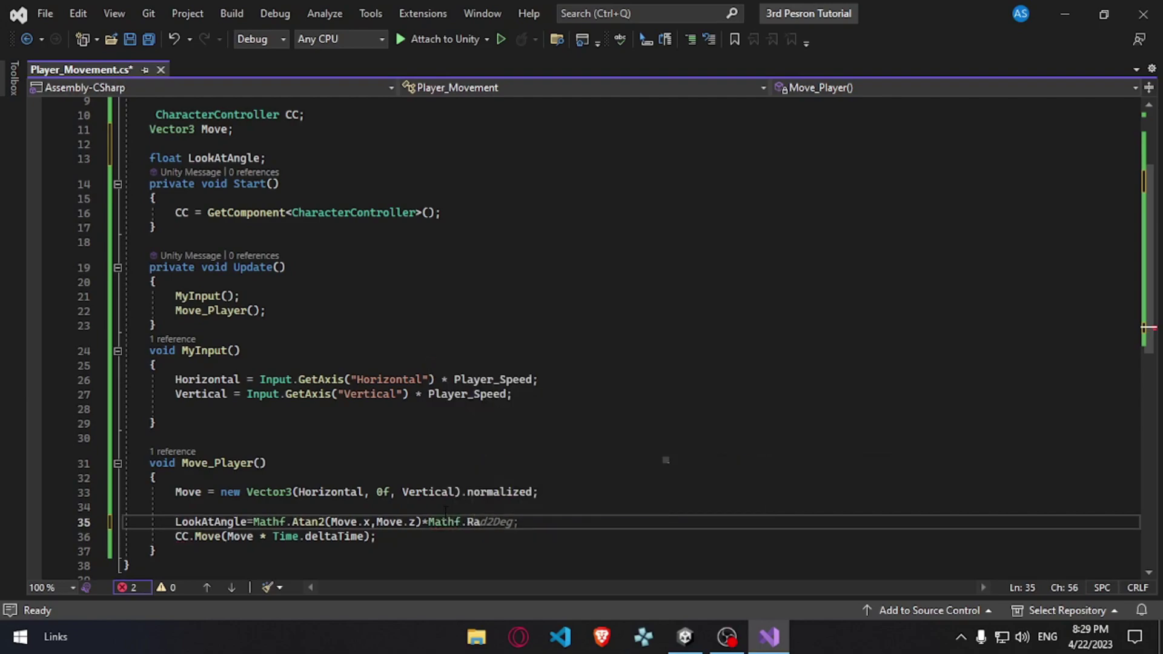
text(d2Deg;)
- Highlight the Atan2 call and Rad2Deg conversion in the LookAtAngle line to explain them
drag(175, 521, 551, 521)
click(266, 521)
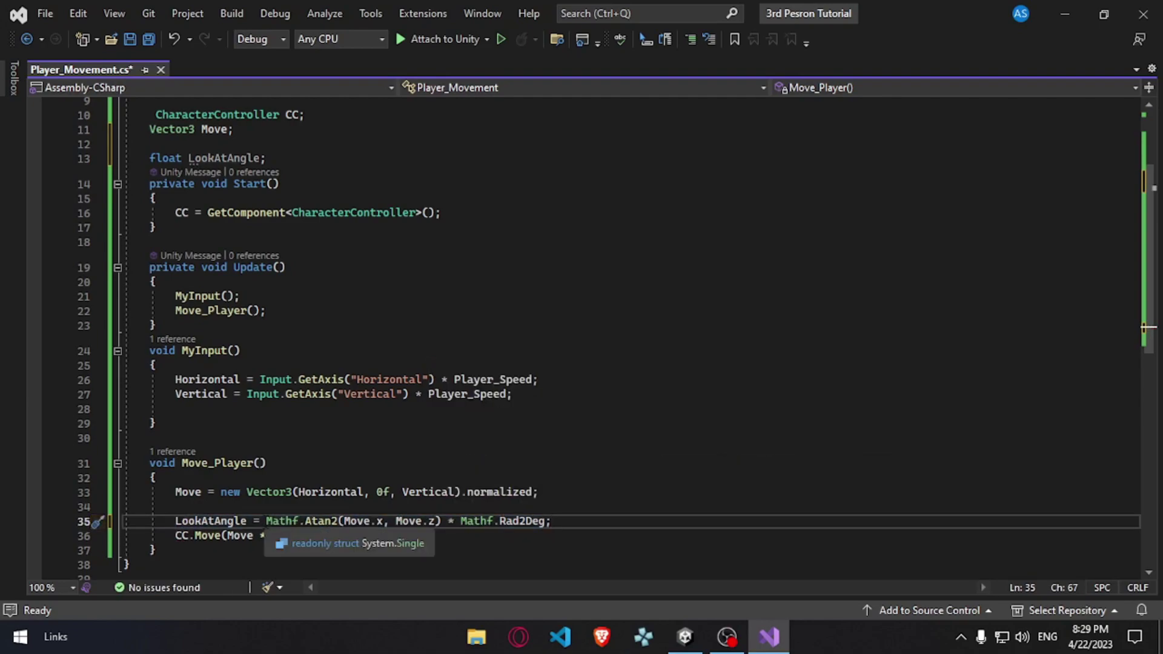
drag(266, 520, 551, 521)
click(476, 511)
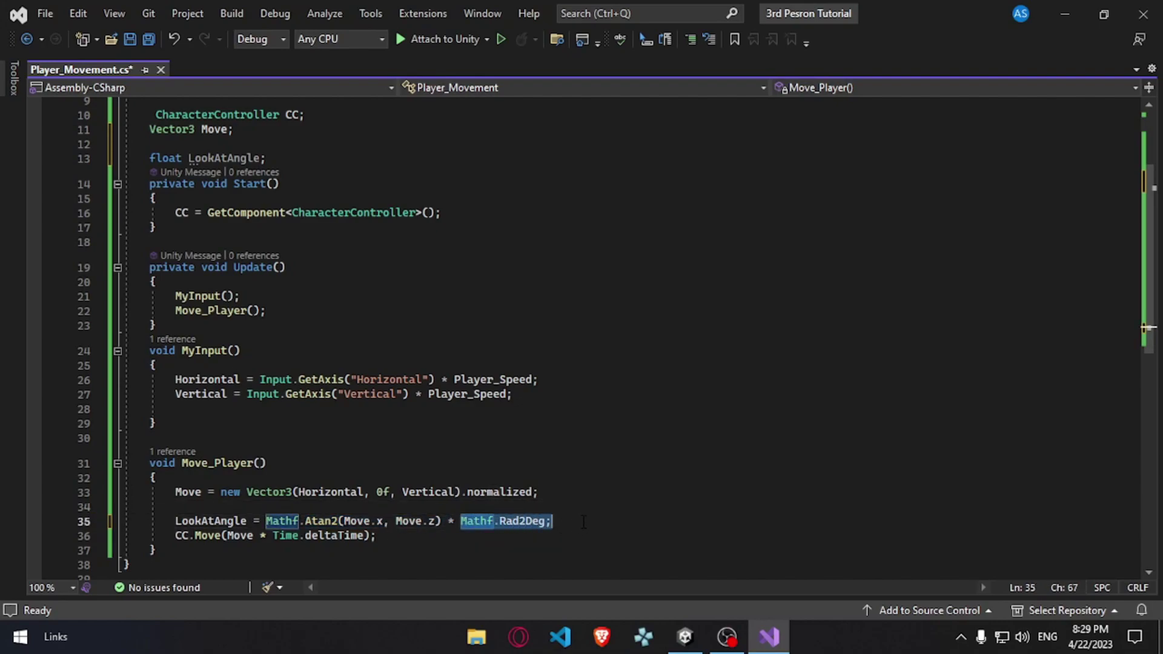
click(552, 520)
drag(167, 533, 297, 509)
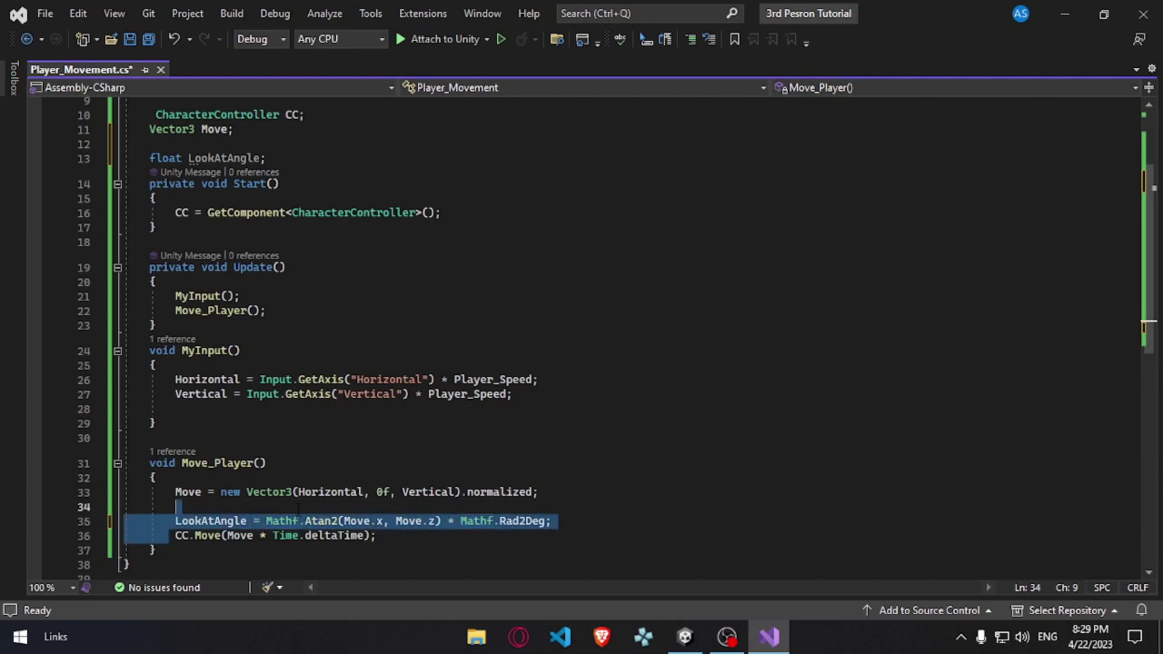
- Add transform.localRotation = Quaternion.Euler(0, LookAtAngle, 0); and save the script
click(556, 515)
key(Return)
text(transform.)
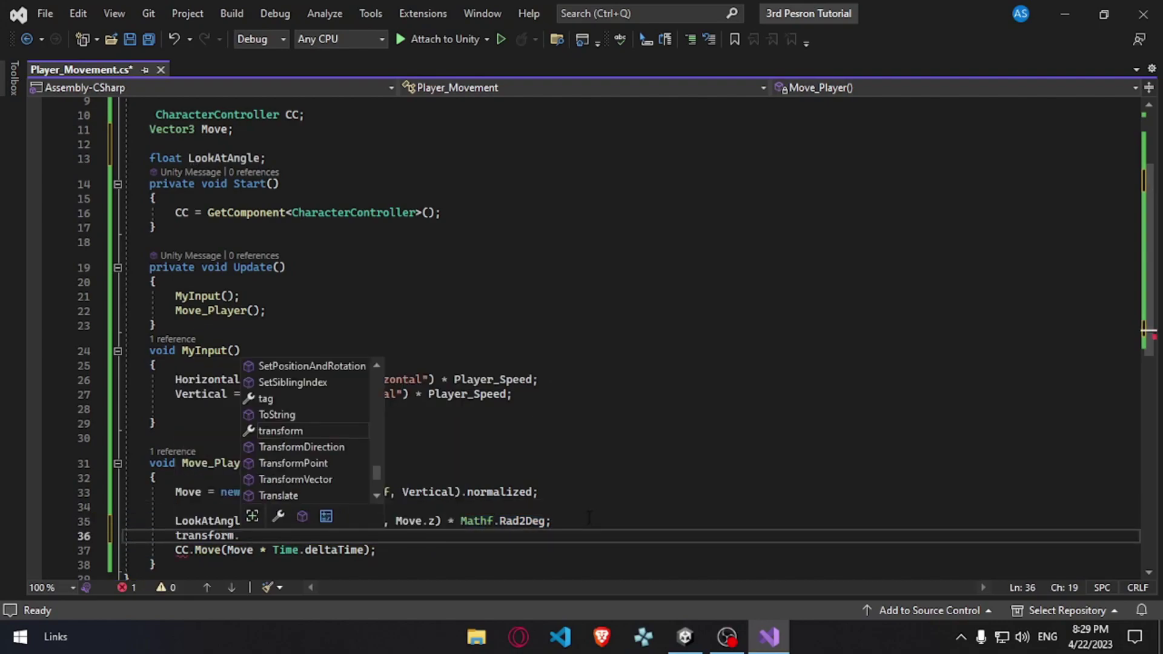
text(localRotation=qu)
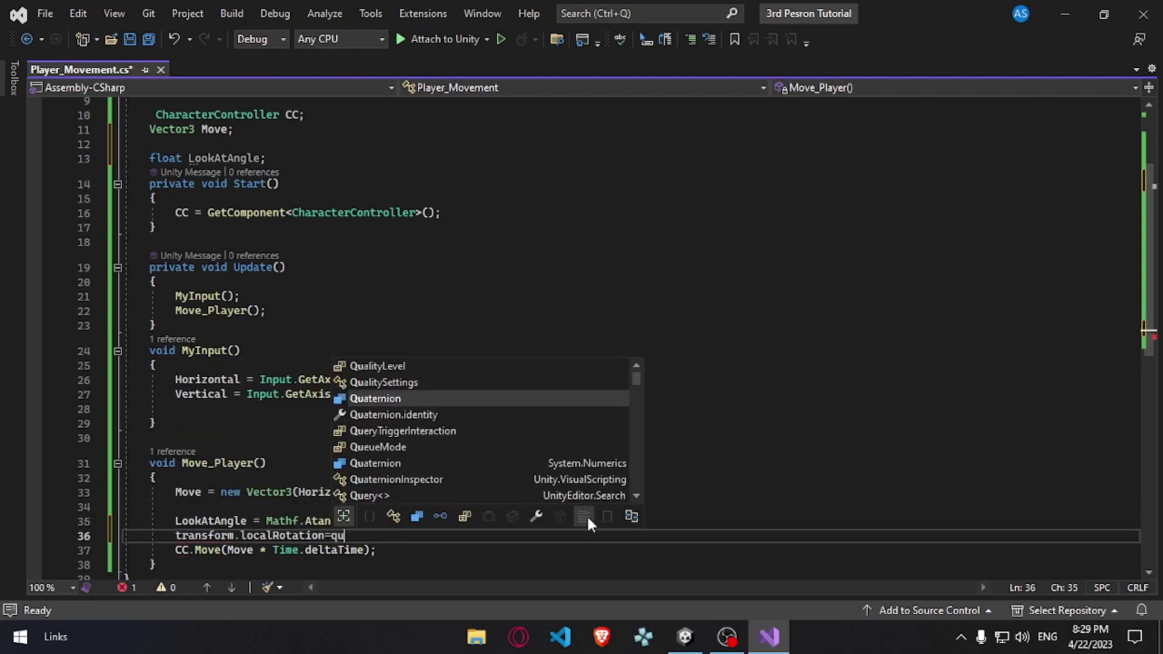
key(Tab)
text(.e()
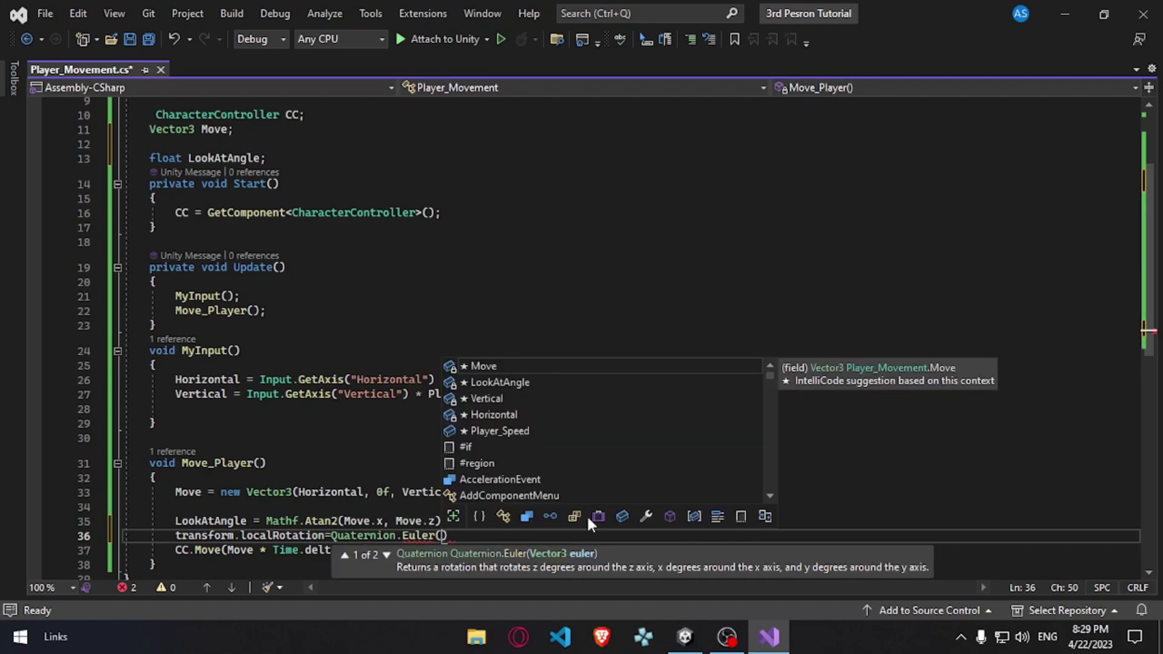
text(0,)
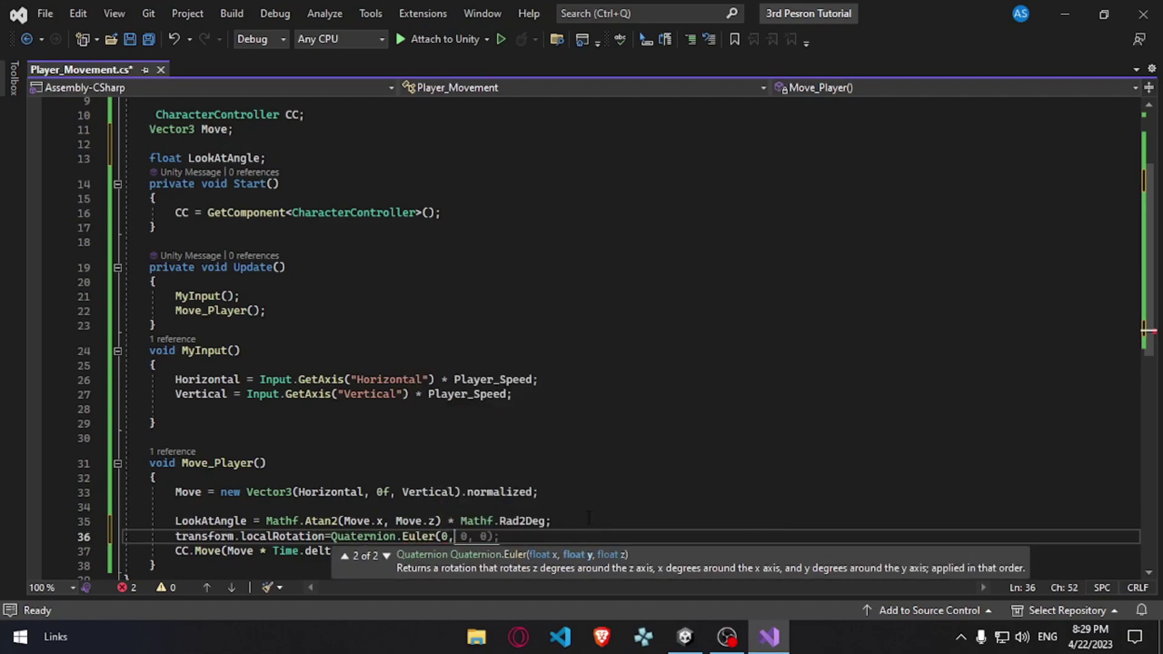
text(look)
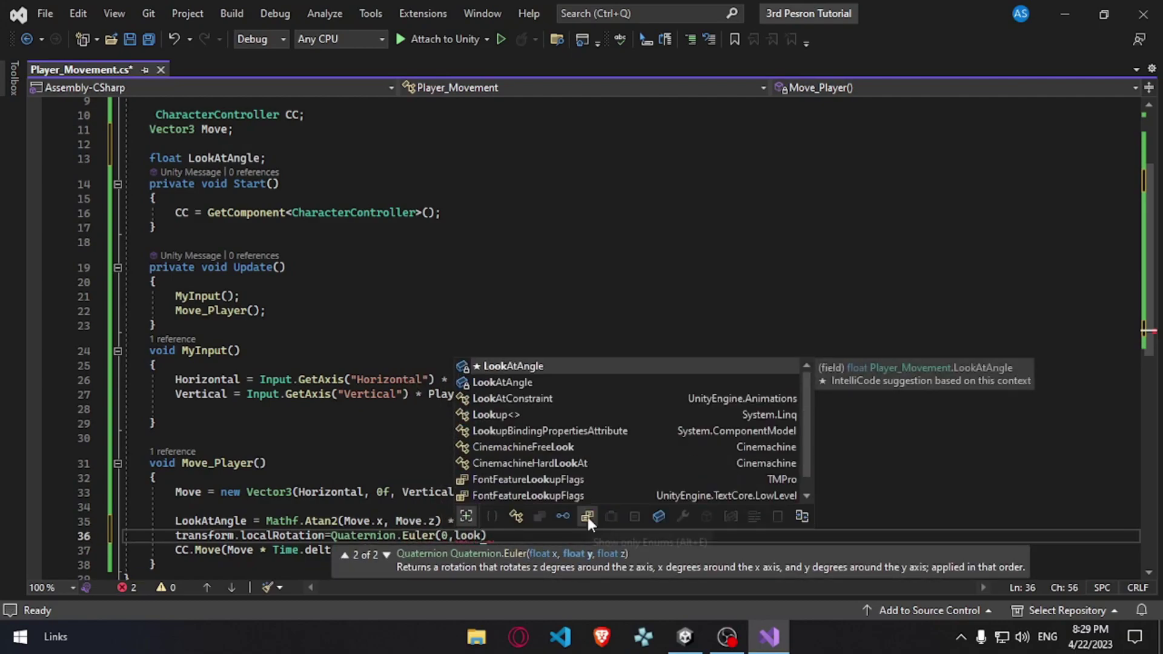
text(,0);)
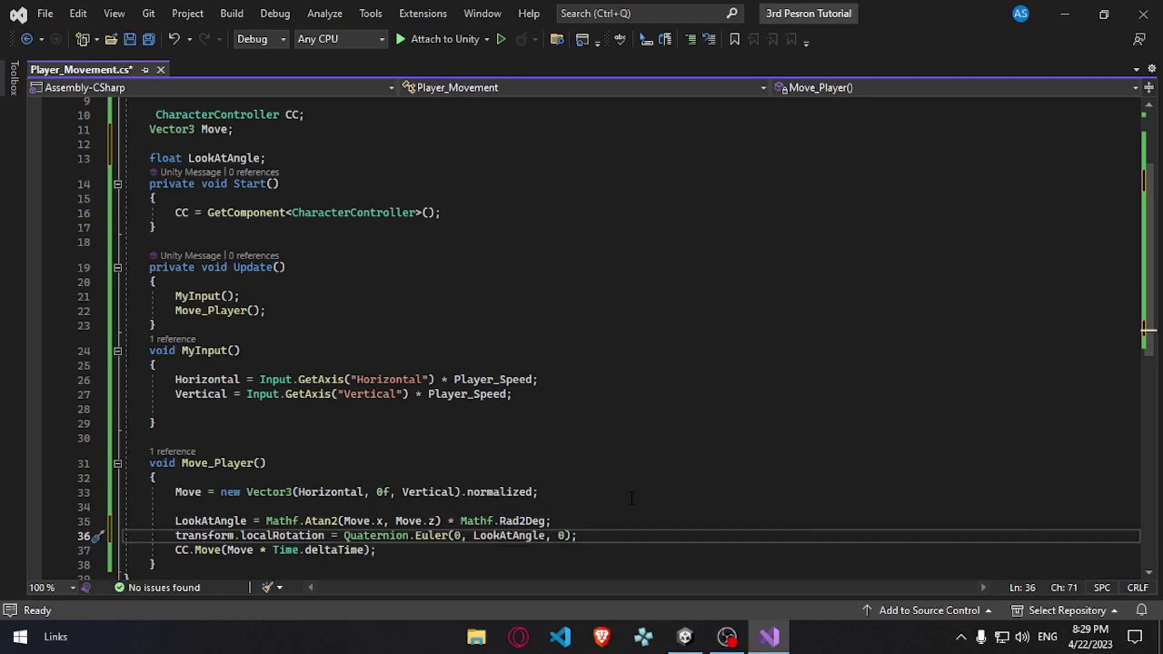
key(ctrl+s)
- Play-test in Unity, moving with S and D to watch the cylinder turn, then stop and return to the code
click(685, 637)
click(598, 566)
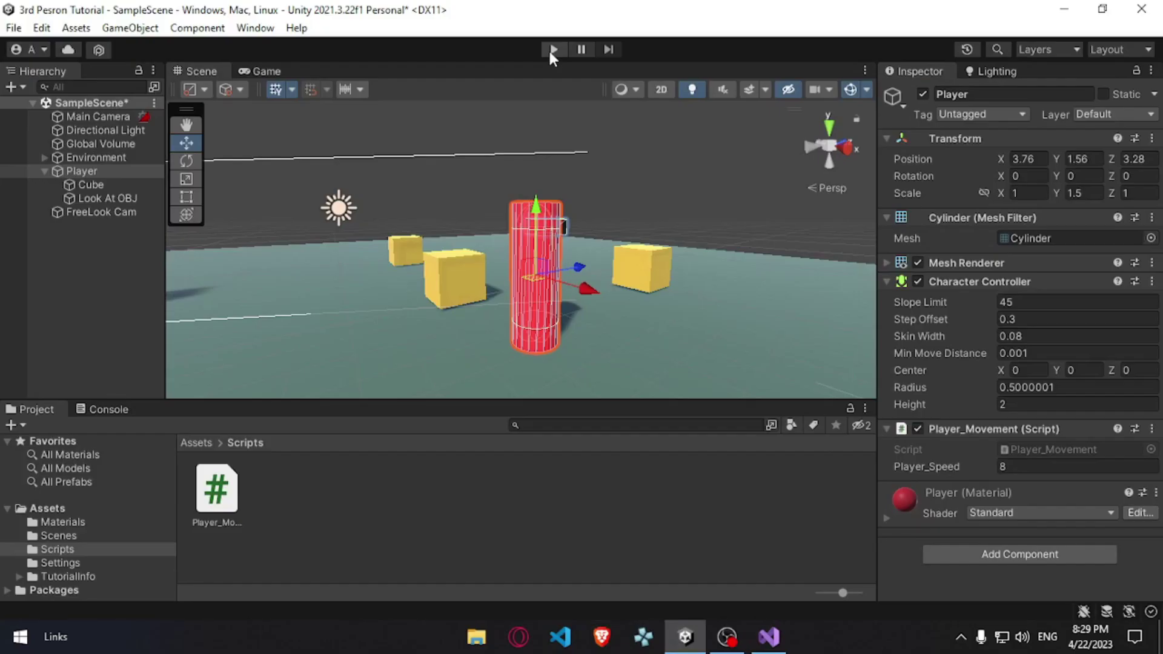
click(552, 50)
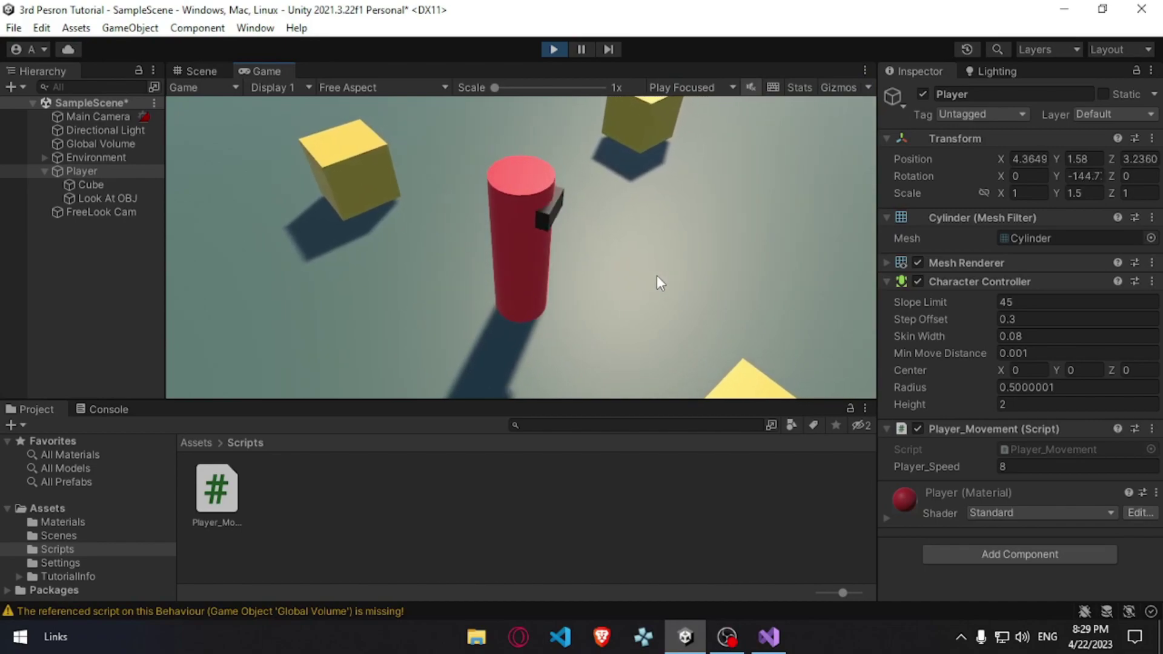
key(s)
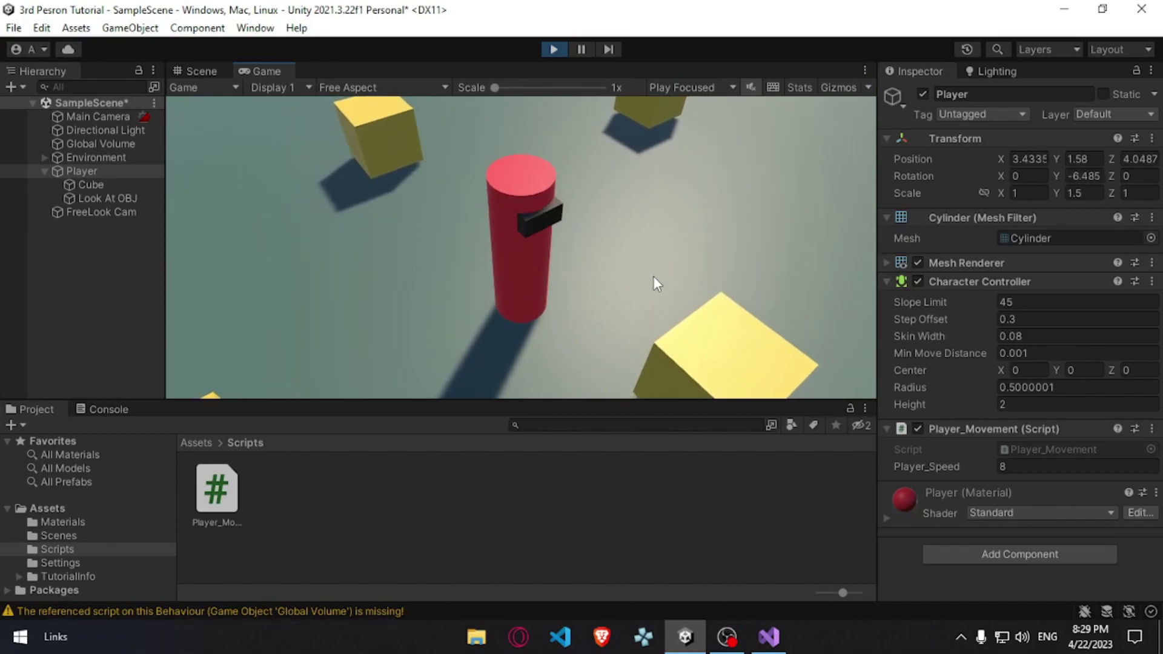
key(d)
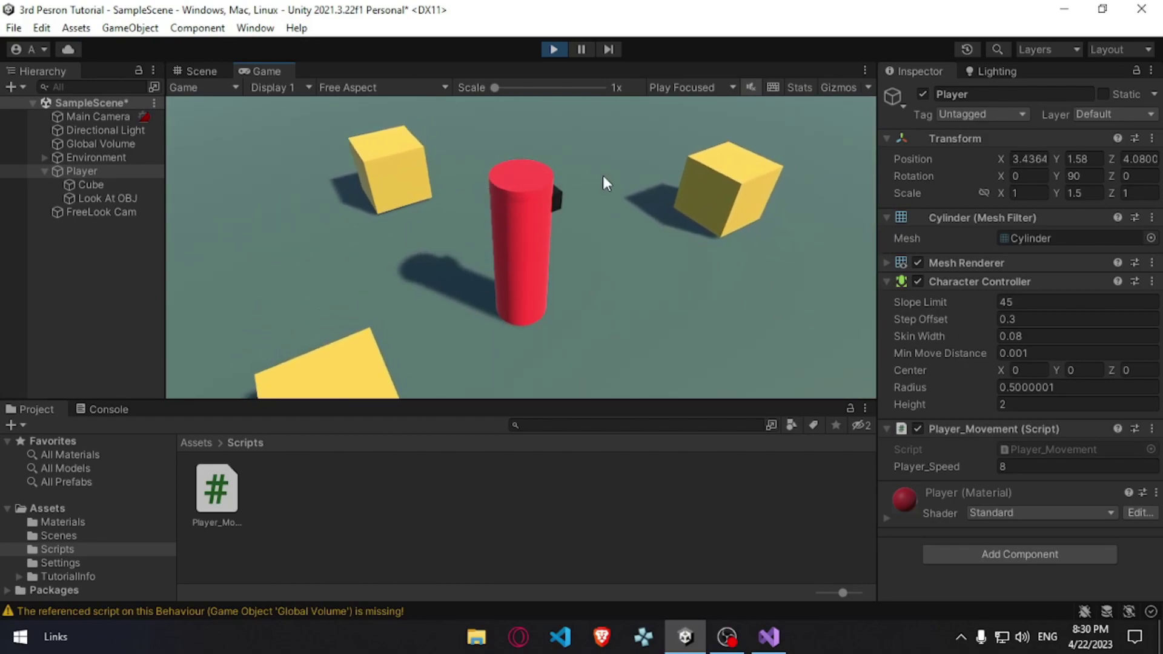
key(s)
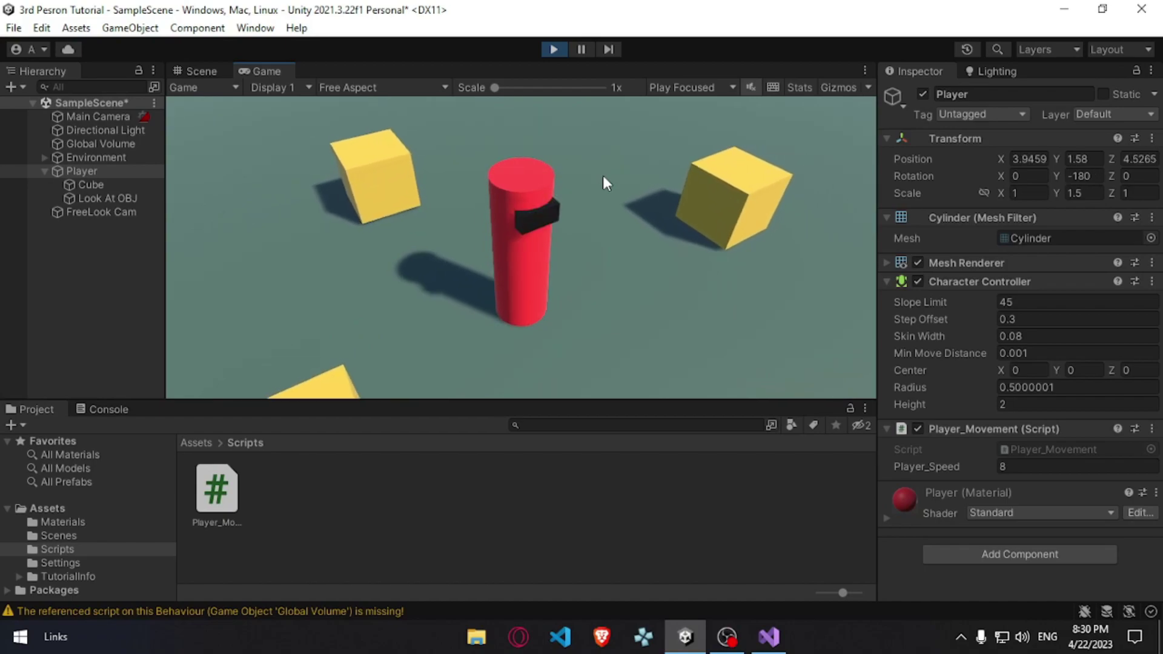
key(ctrl+p)
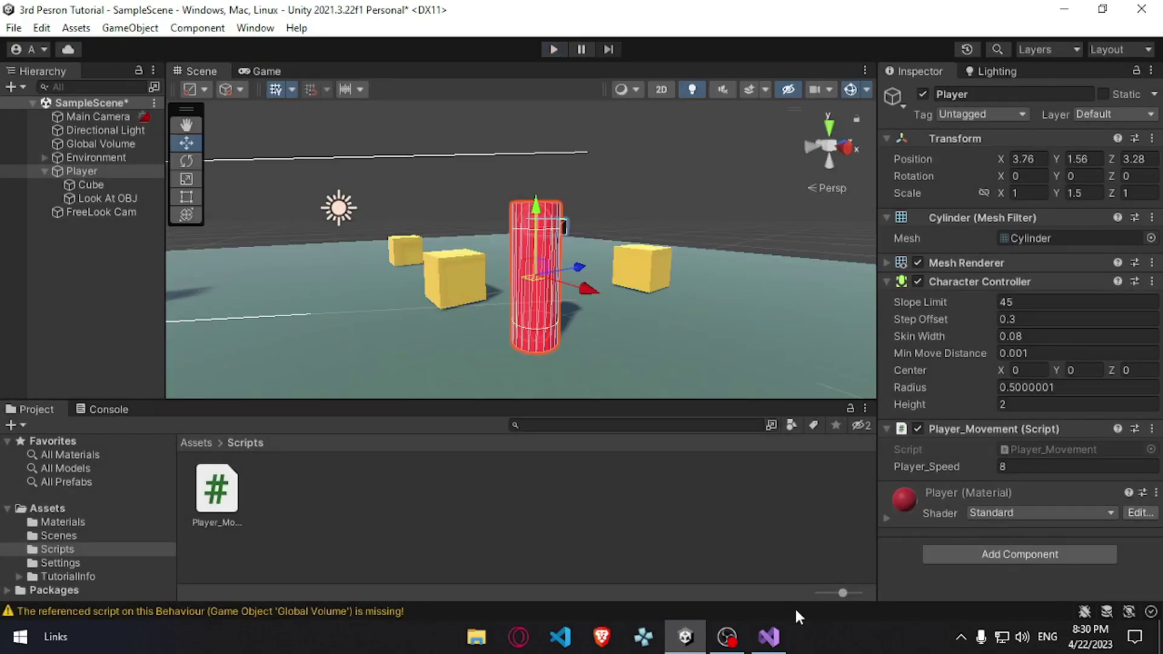
click(768, 636)
- Declare a float Angle field below LookAtAngle
drag(580, 548, 581, 439)
click(580, 463)
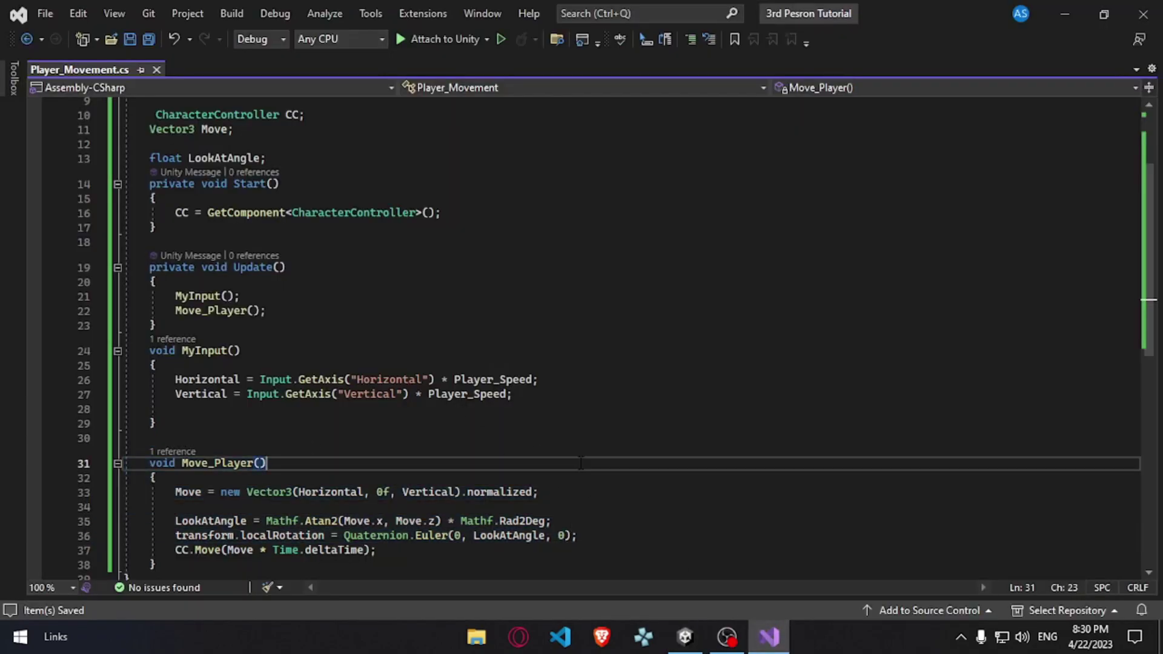
click(318, 162)
key(Return)
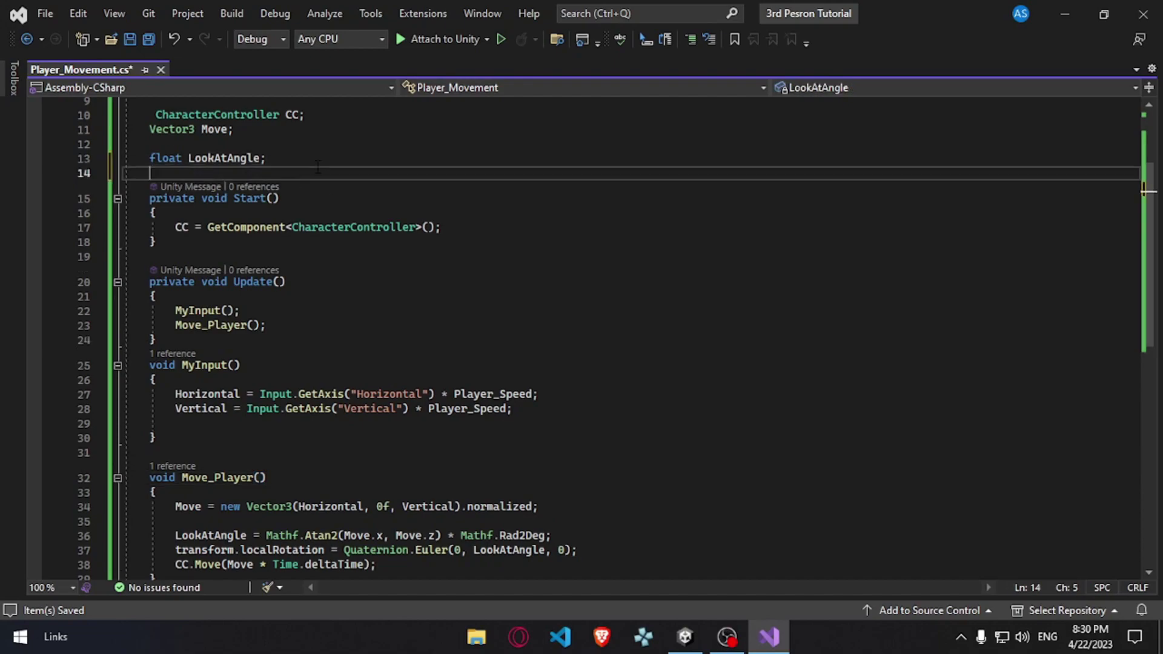
text(float An)
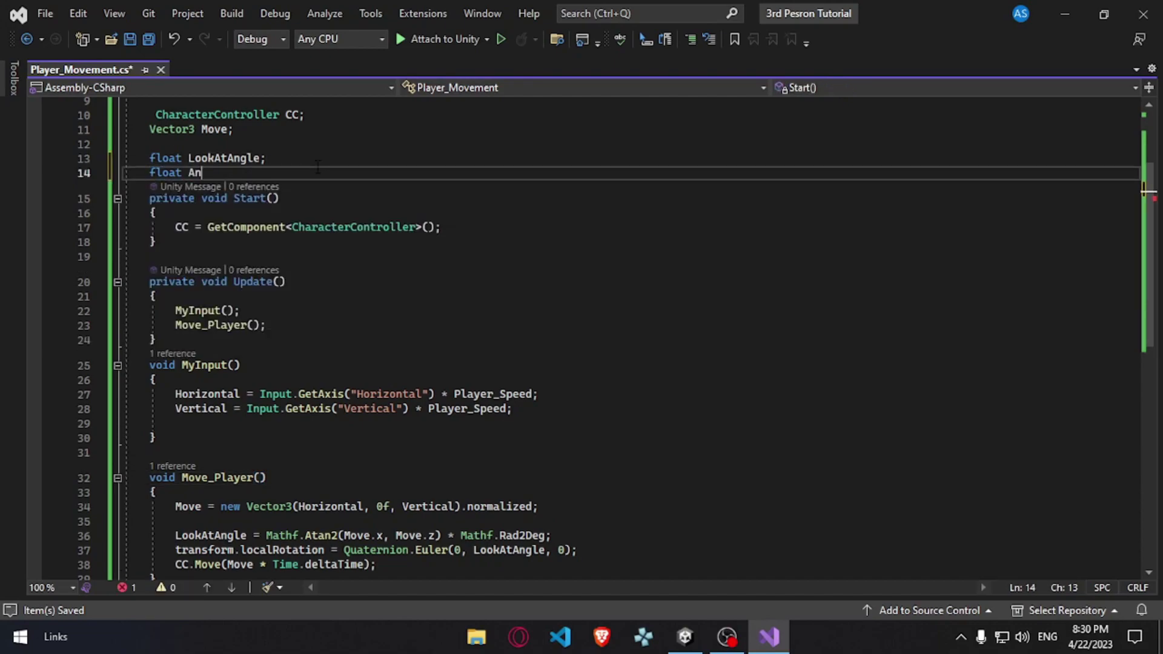
text(gle;)
- Start the line Angle = Mathf.SmoothDampAngle(transform.localEulerAngles, LookAtAngle, ref in Move_Player
scroll(620, 407, down, 3)
click(620, 407)
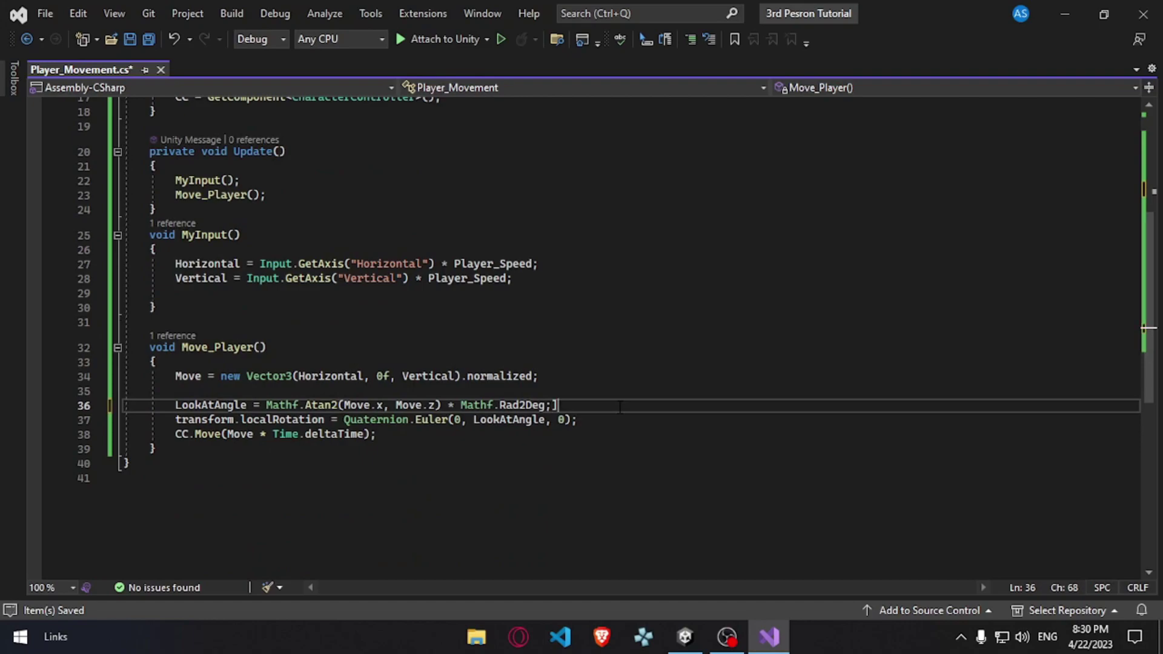
text(An)
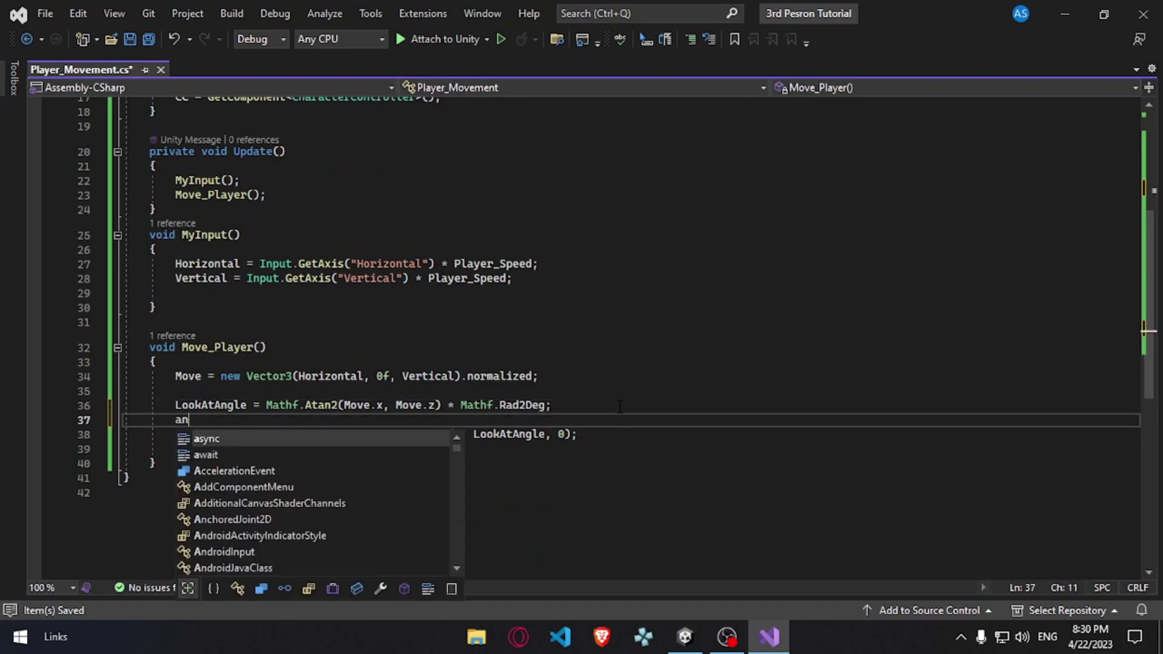
text(gle=)
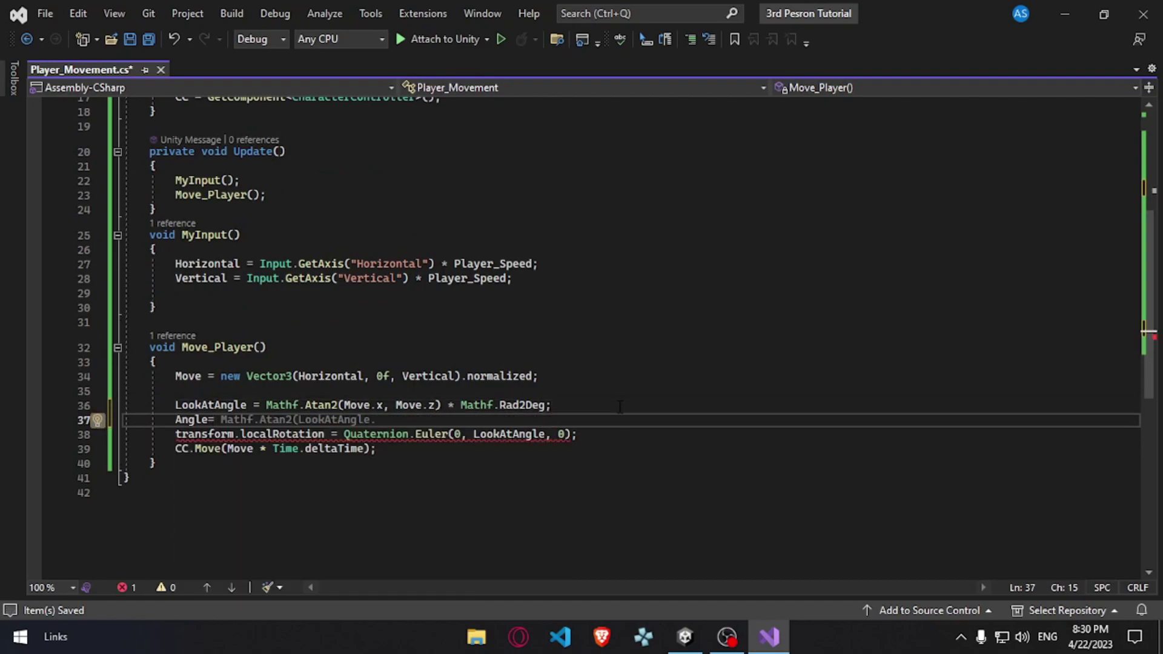
text(Ma)
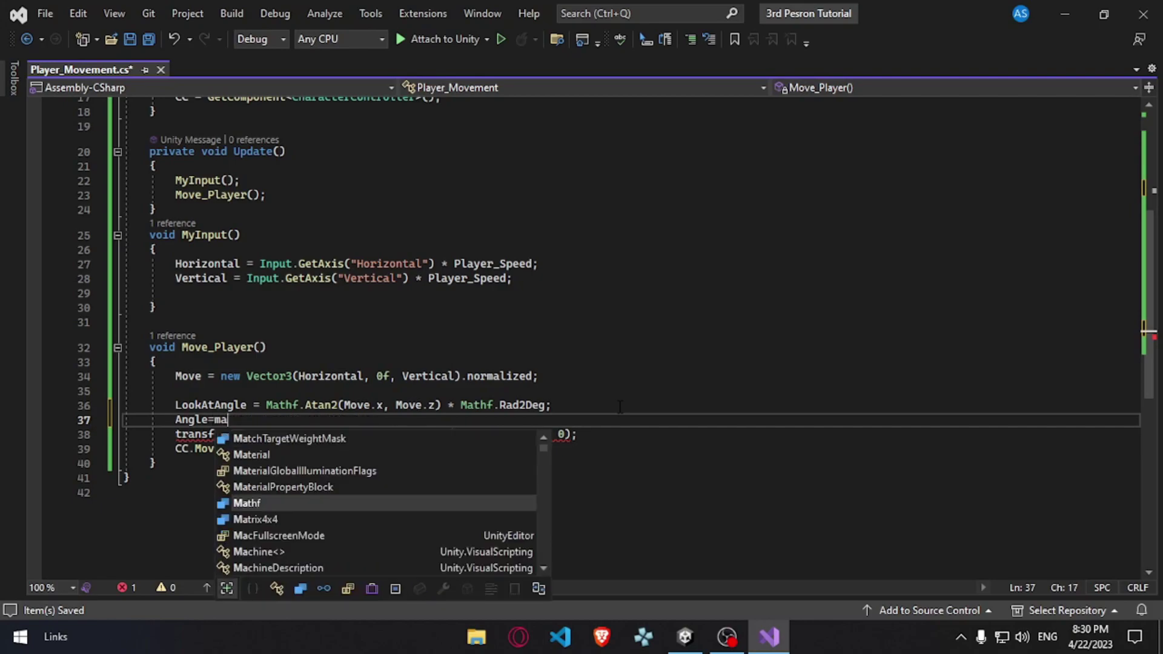
text(thf.smo)
key(Tab)
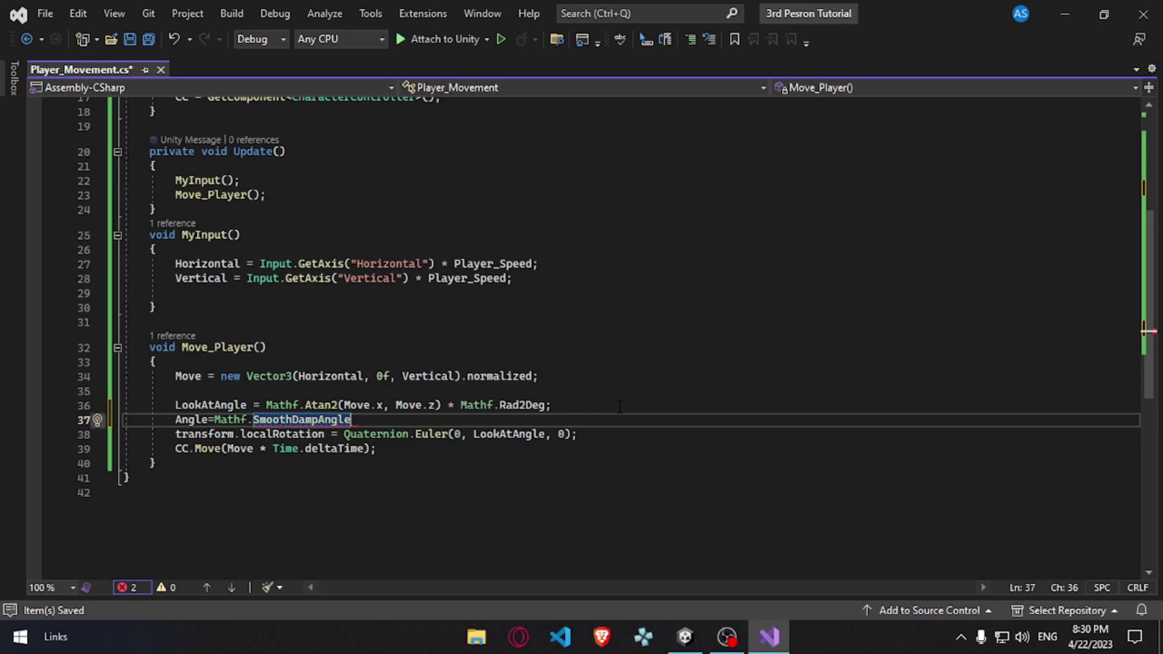
text(()
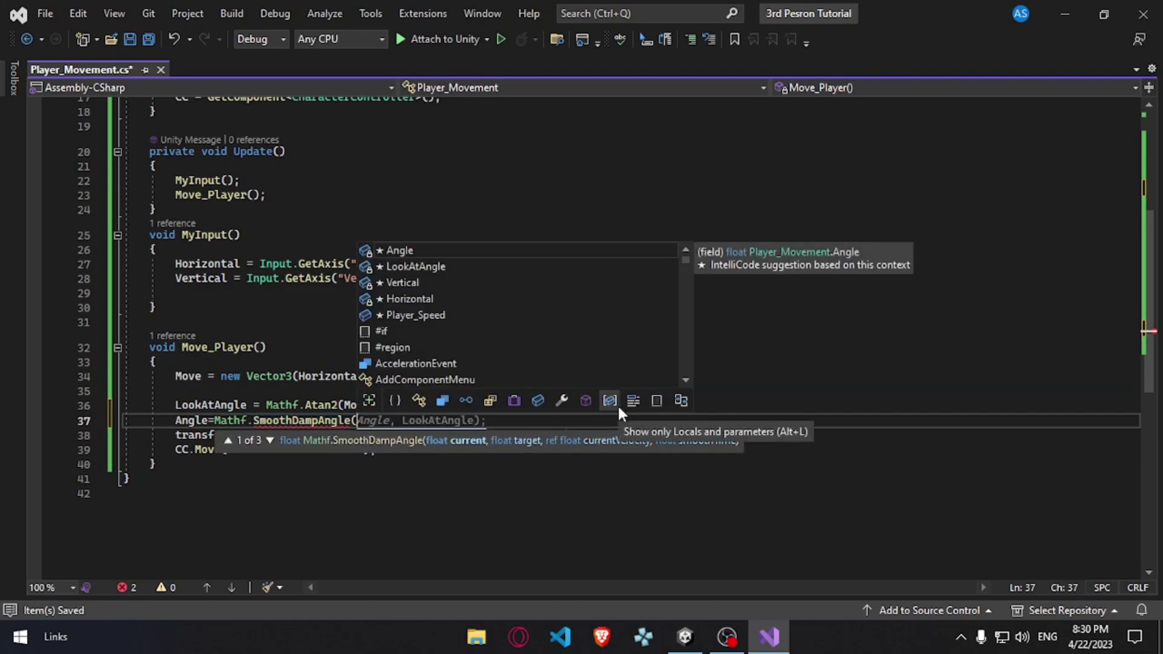
key(Escape)
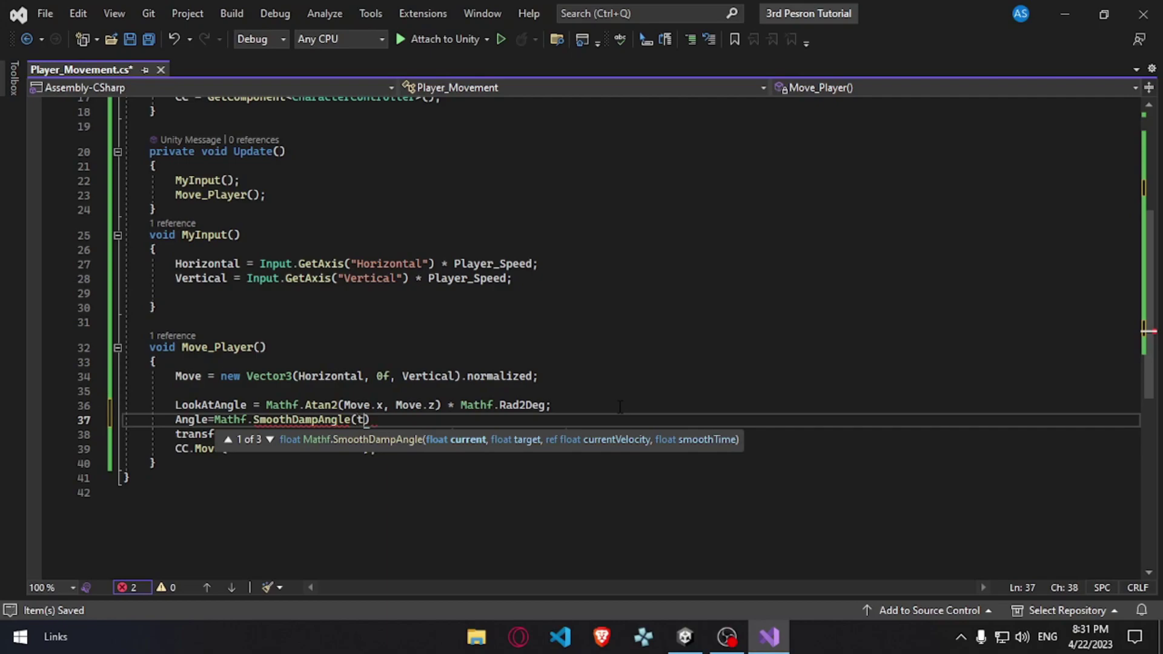
text(transform.loca)
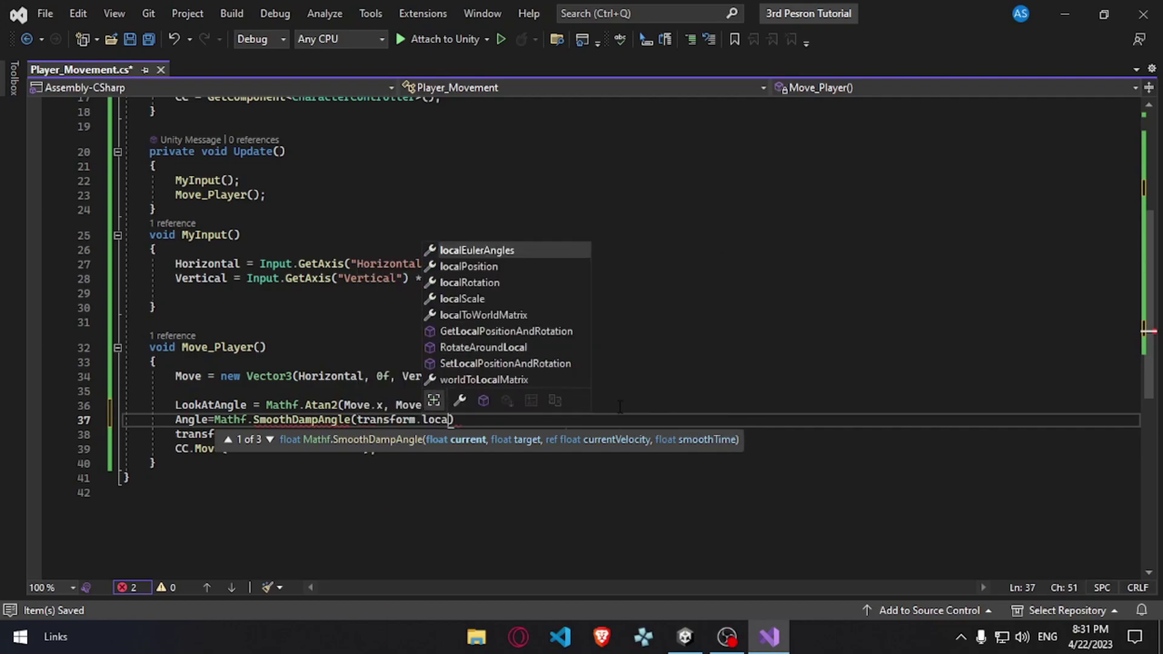
key(Tab)
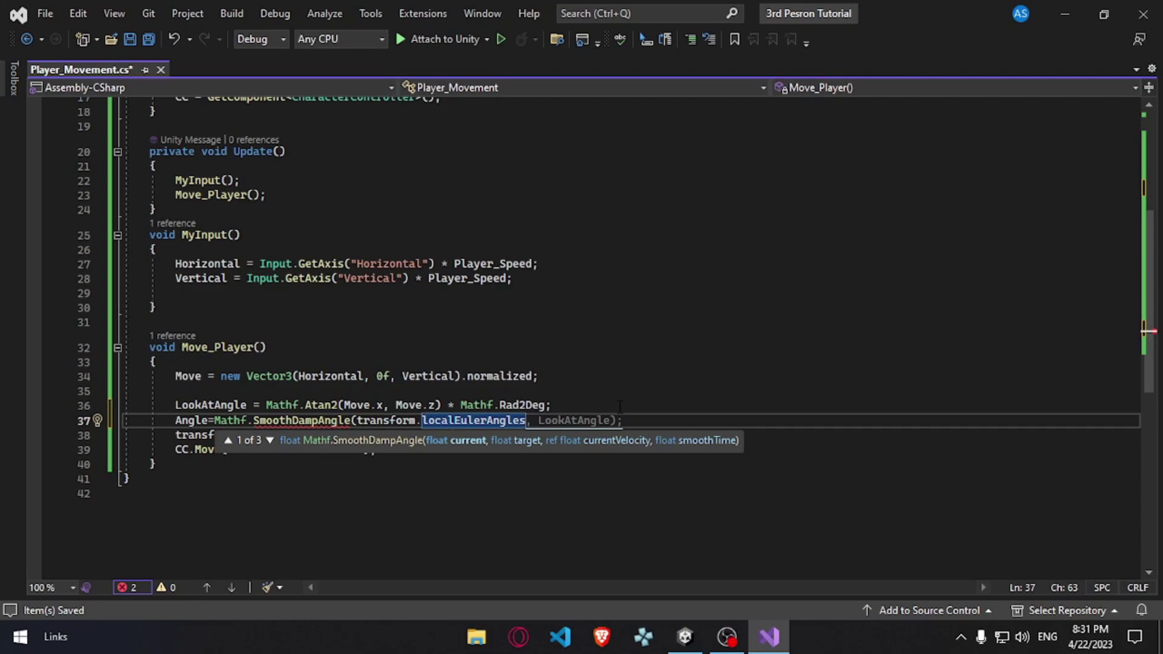
text(,L)
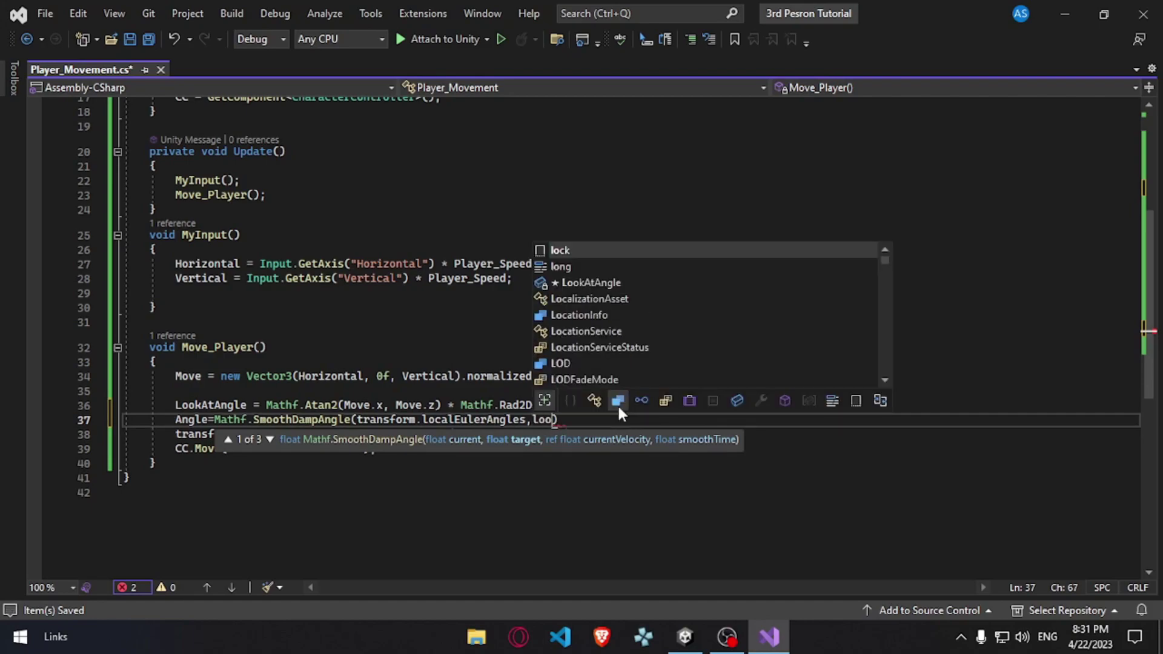
key(Tab)
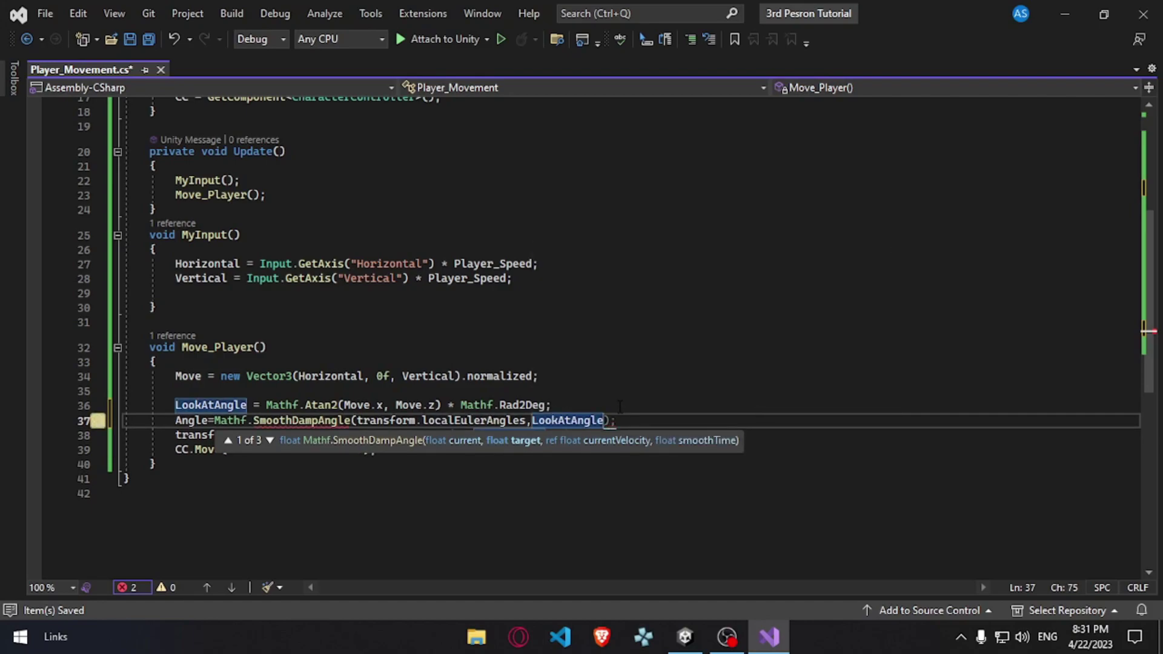
text(,)
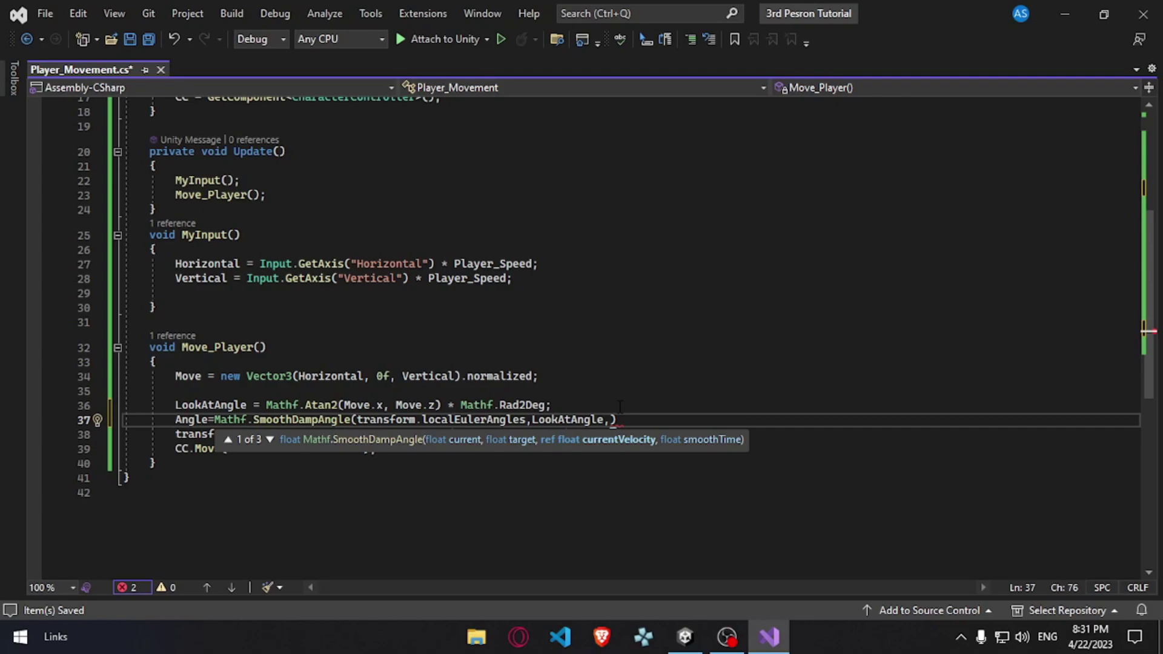
text(ref)
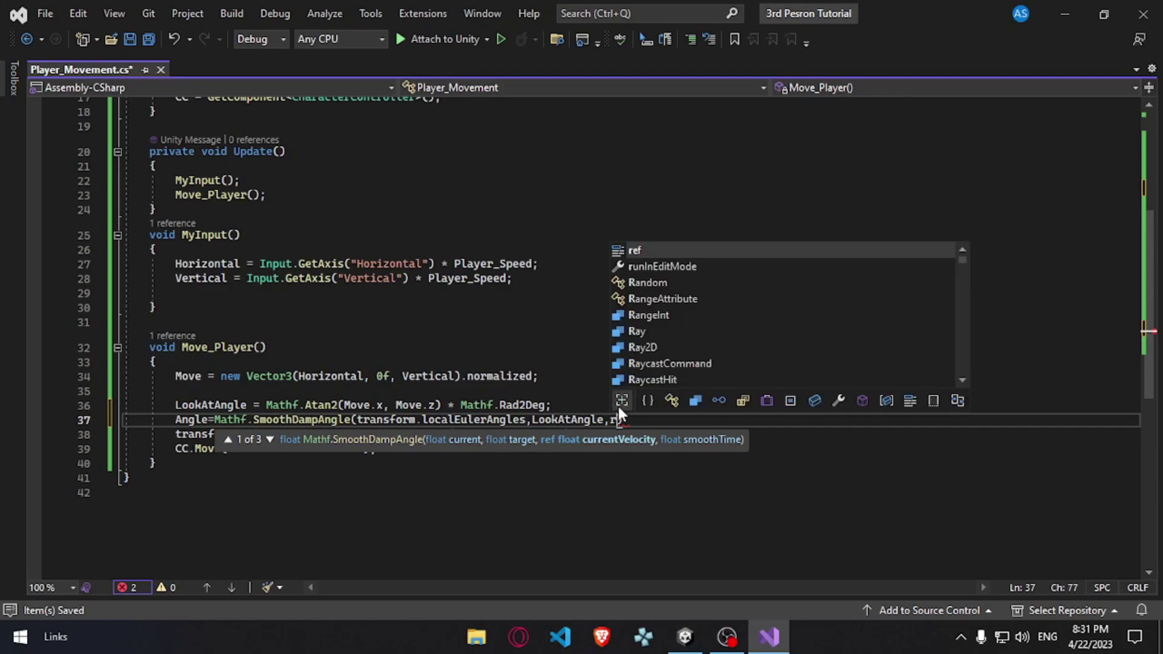
key(Escape)
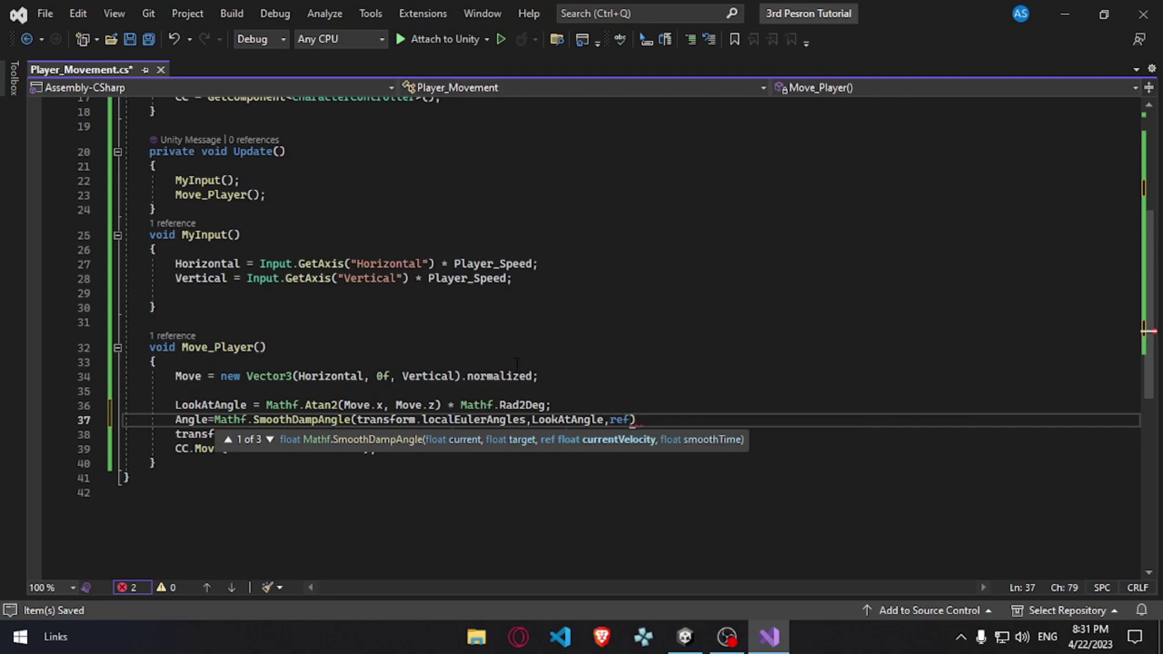
- Declare float CurrentVelocity and pass it as the ref argument of SmoothDampAngle
scroll(517, 362, up, 5)
click(315, 255)
key(Return)
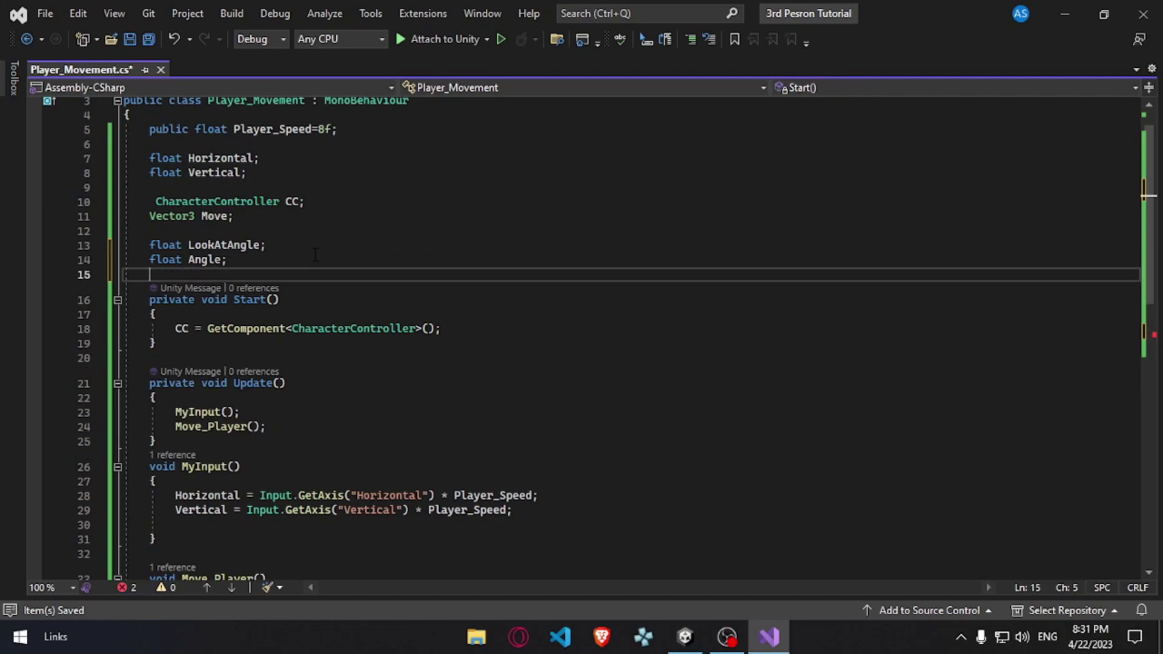
text(float CurrentVelocity;)
scroll(624, 383, down, 4)
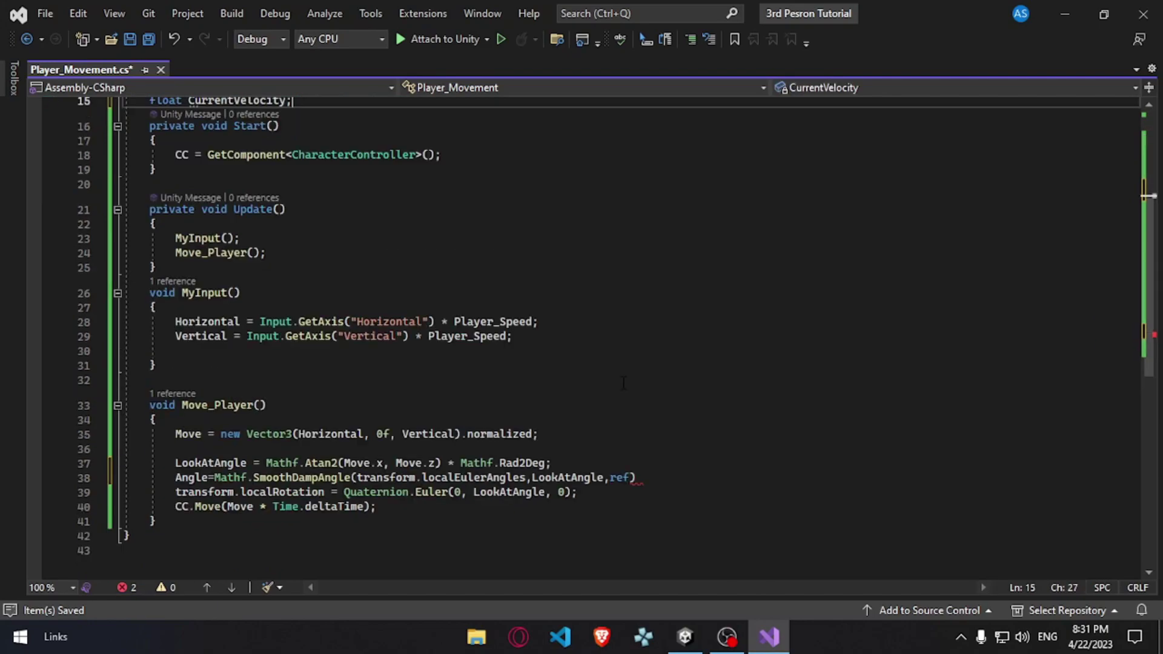
click(631, 478)
text(cu)
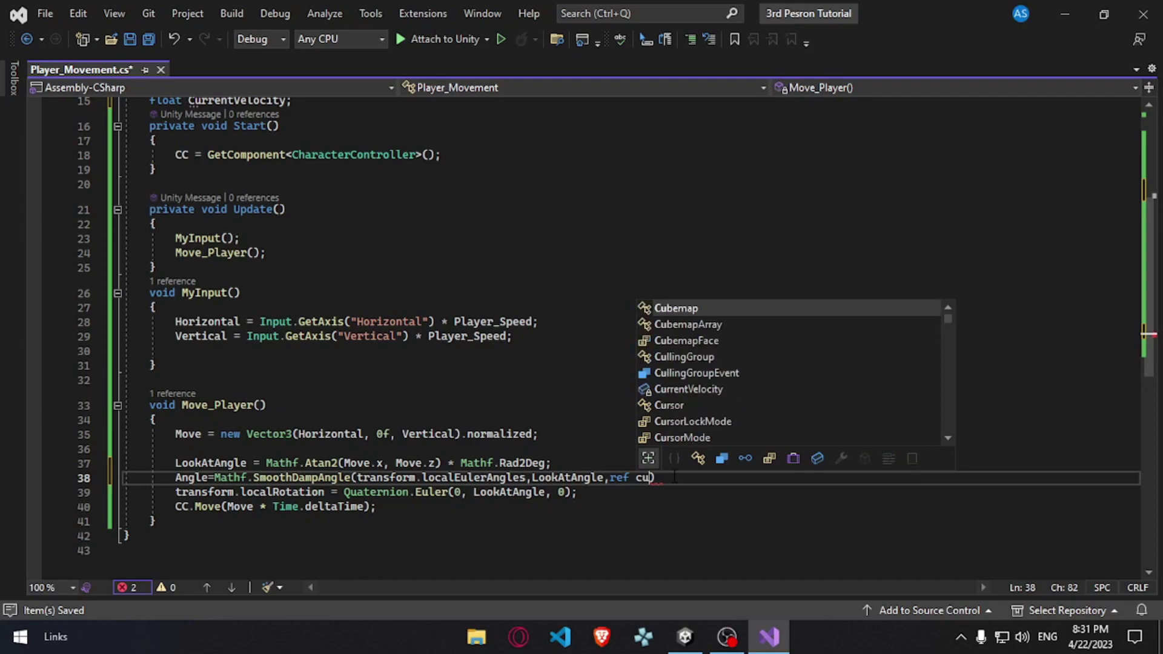
text(r)
key(Tab)
text(,)
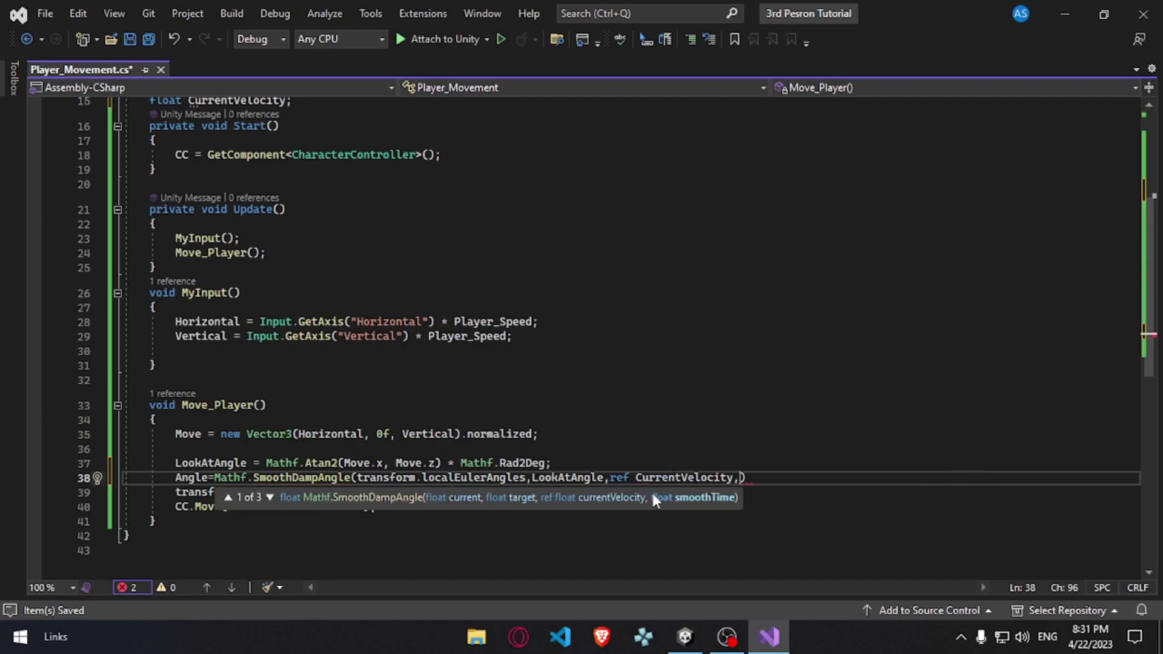
scroll(694, 429, up, 3)
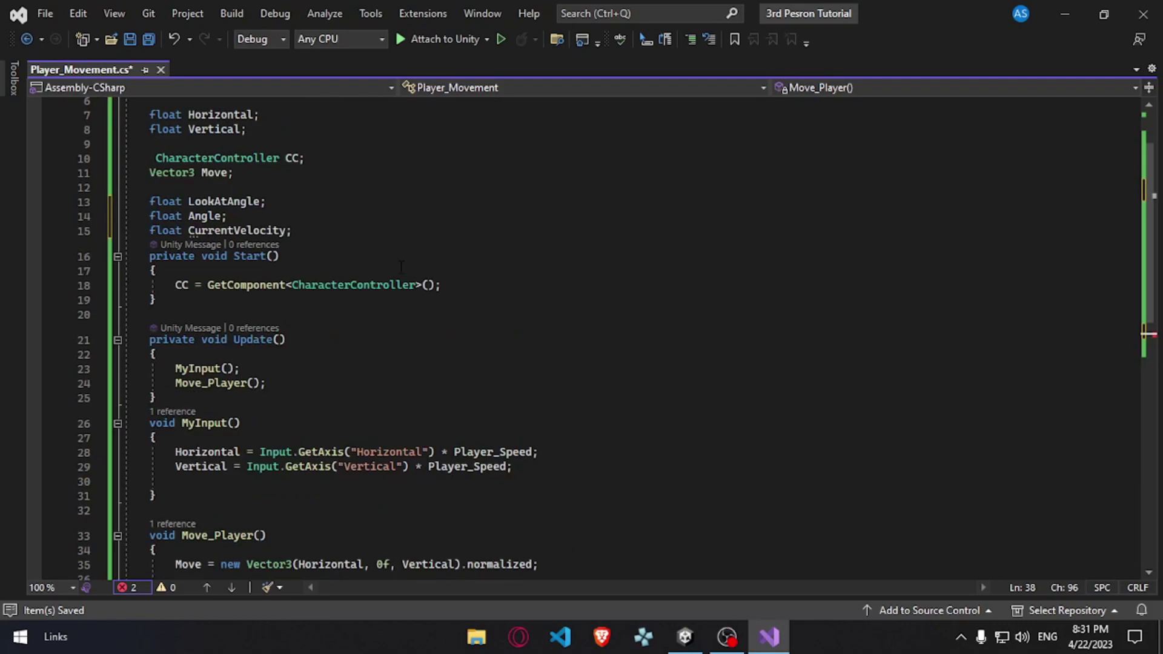
scroll(401, 267, up, 2)
- Declare a public float SmoothTime field and pass it as SmoothDampAngle's last argument
click(315, 216)
click(315, 188)
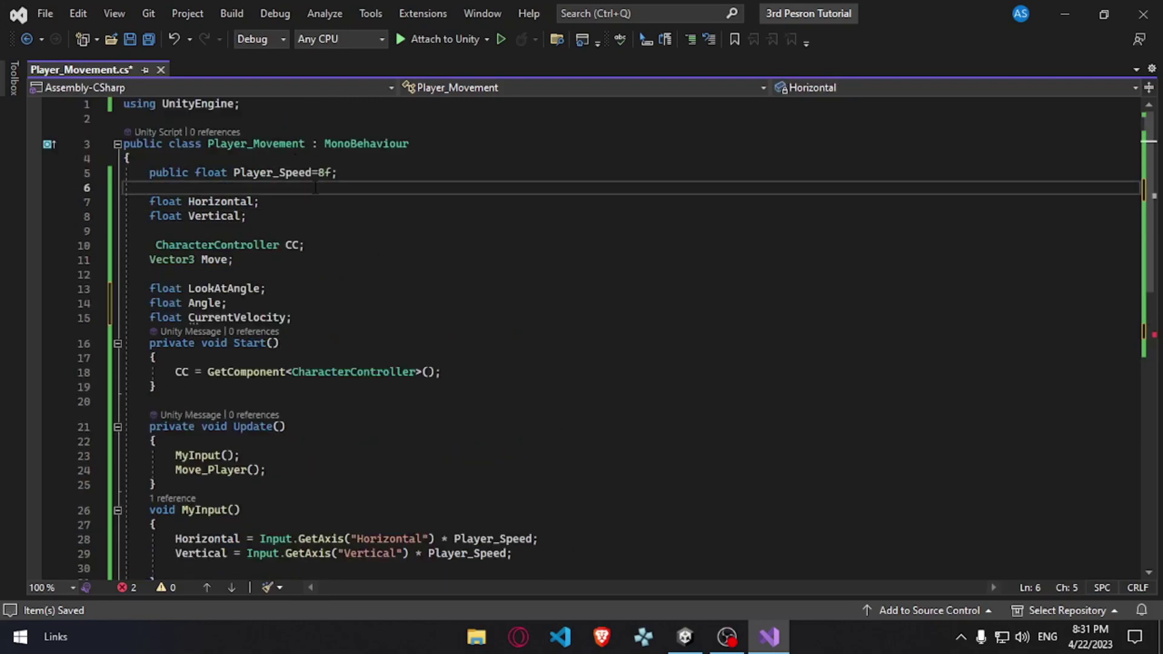
text(public float SmoothTi)
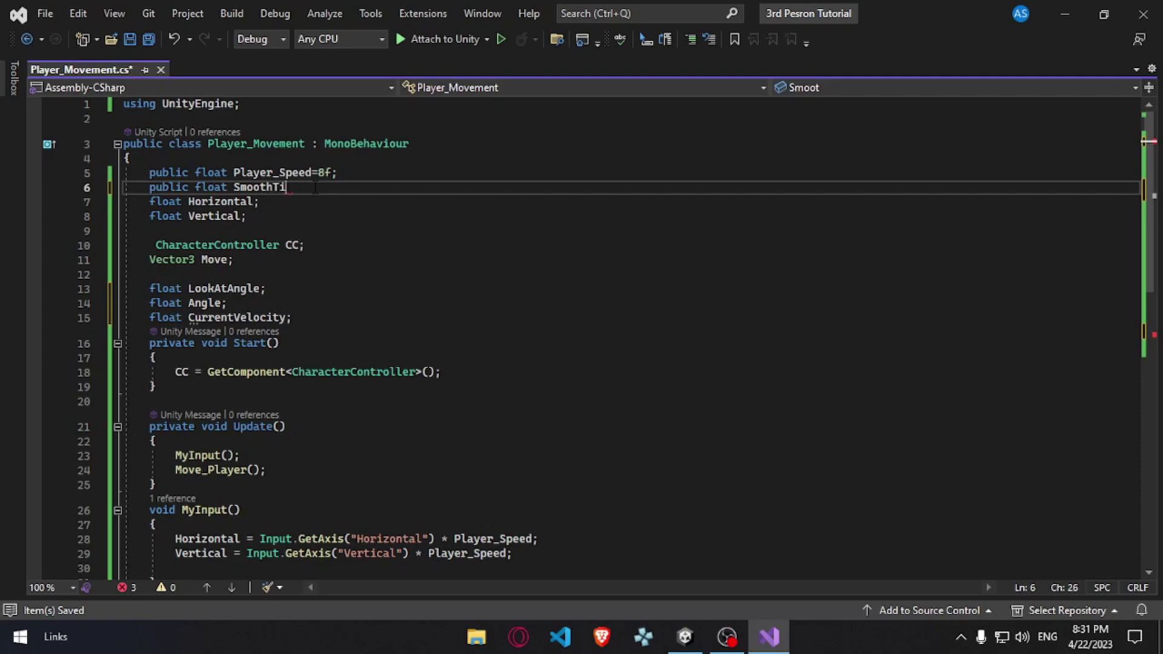
scroll(315, 188, down, 5)
click(775, 435)
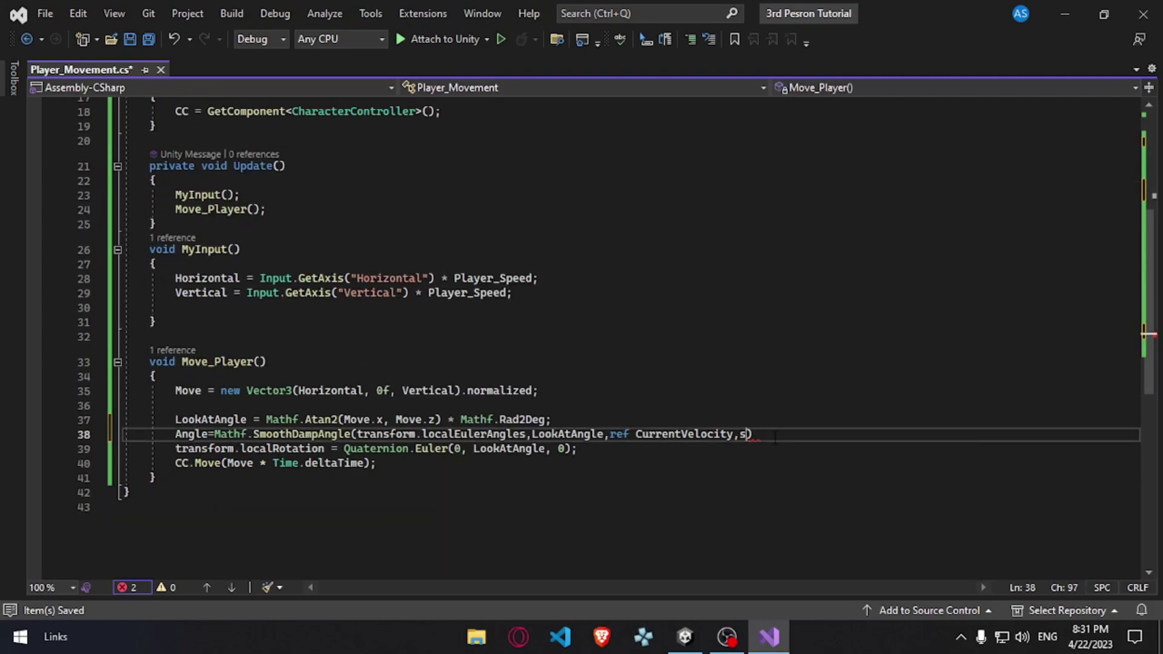
text(moo)
text(;)
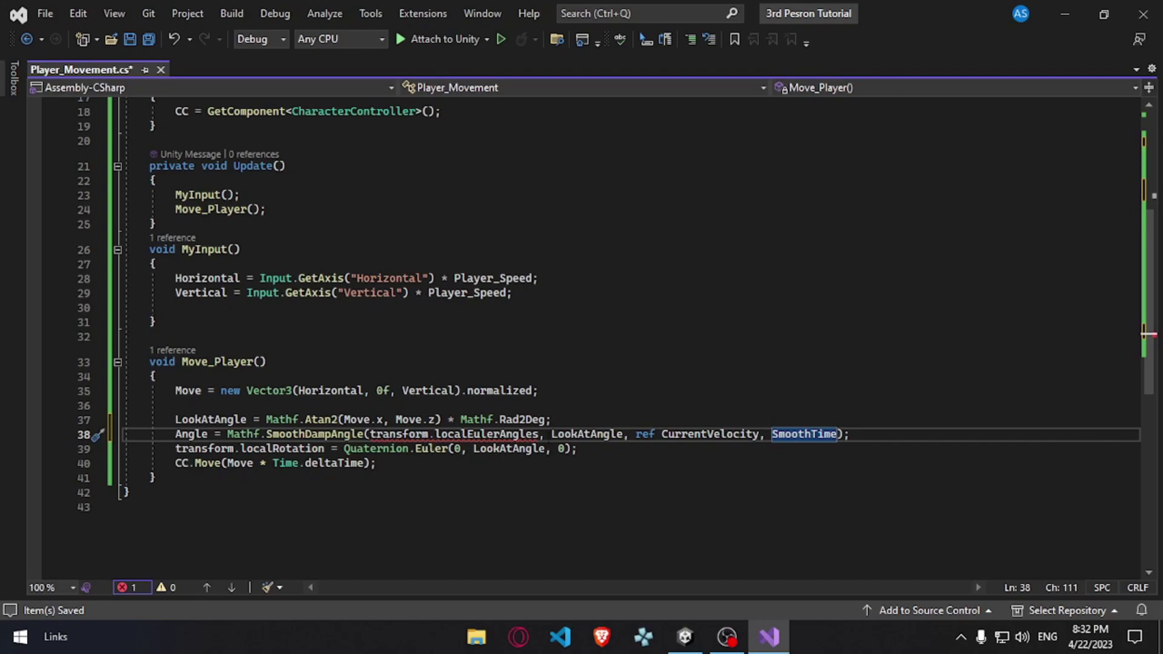
- Change the current angle to transform.localEulerAngles.y and save the script
click(539, 435)
text(.)
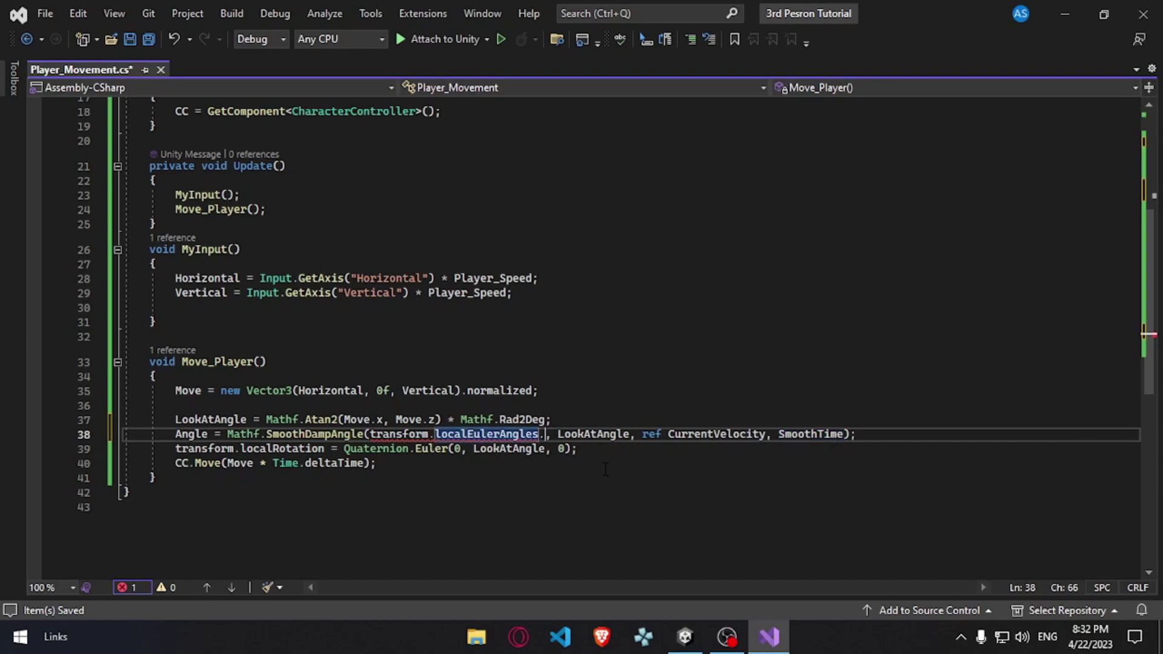
text(y)
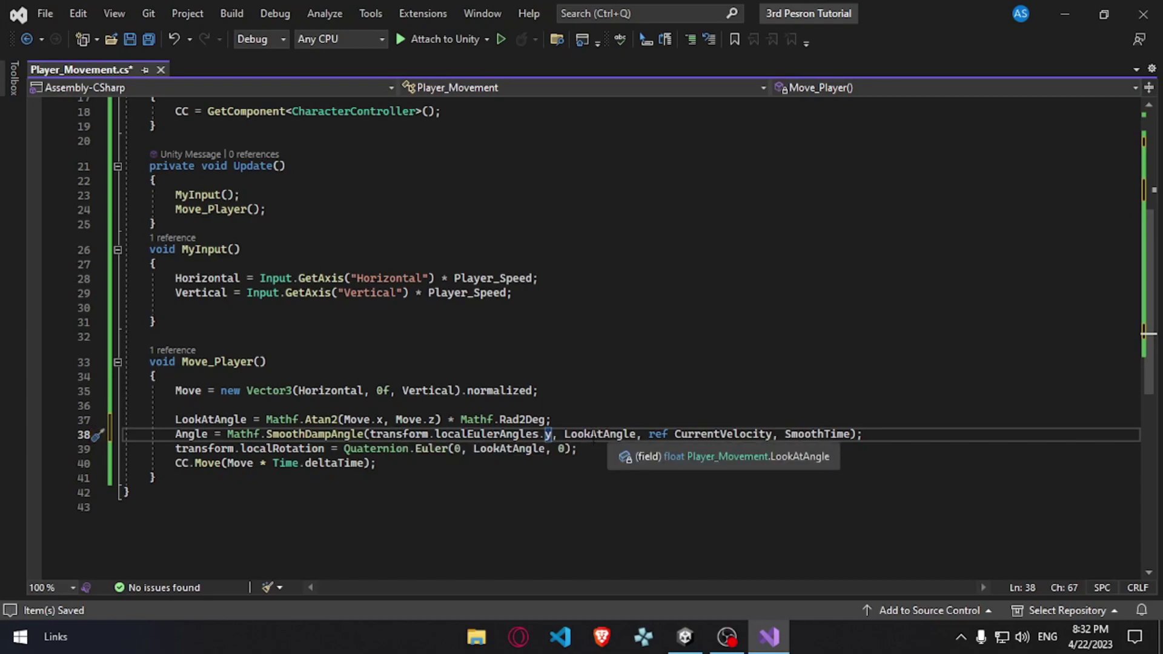
click(496, 462)
key(ctrl+s)
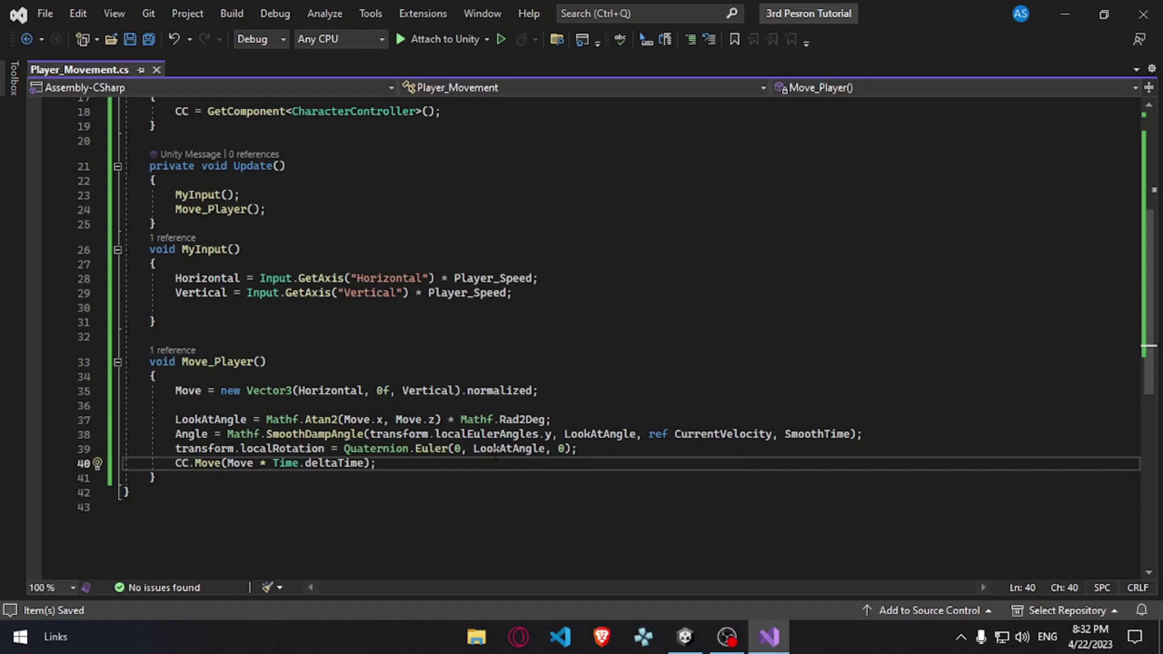
- Use Angle instead of LookAtAngle in Quaternion.Euler and review the edited rotation lines
double_click(506, 449)
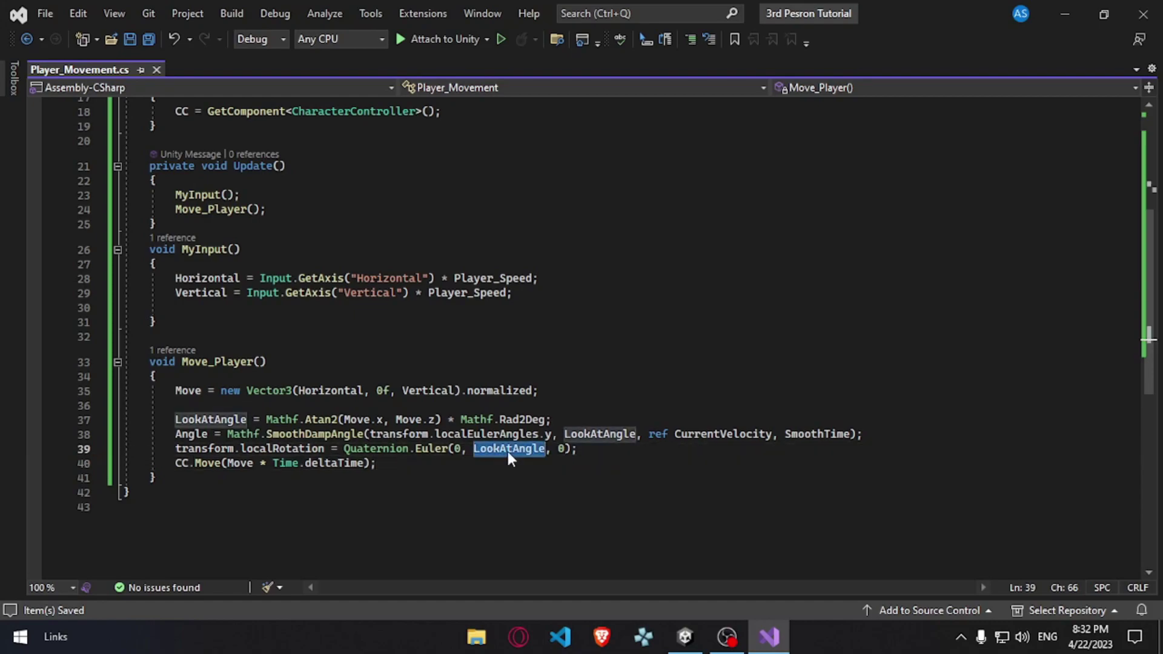
text(angl)
key(Tab)
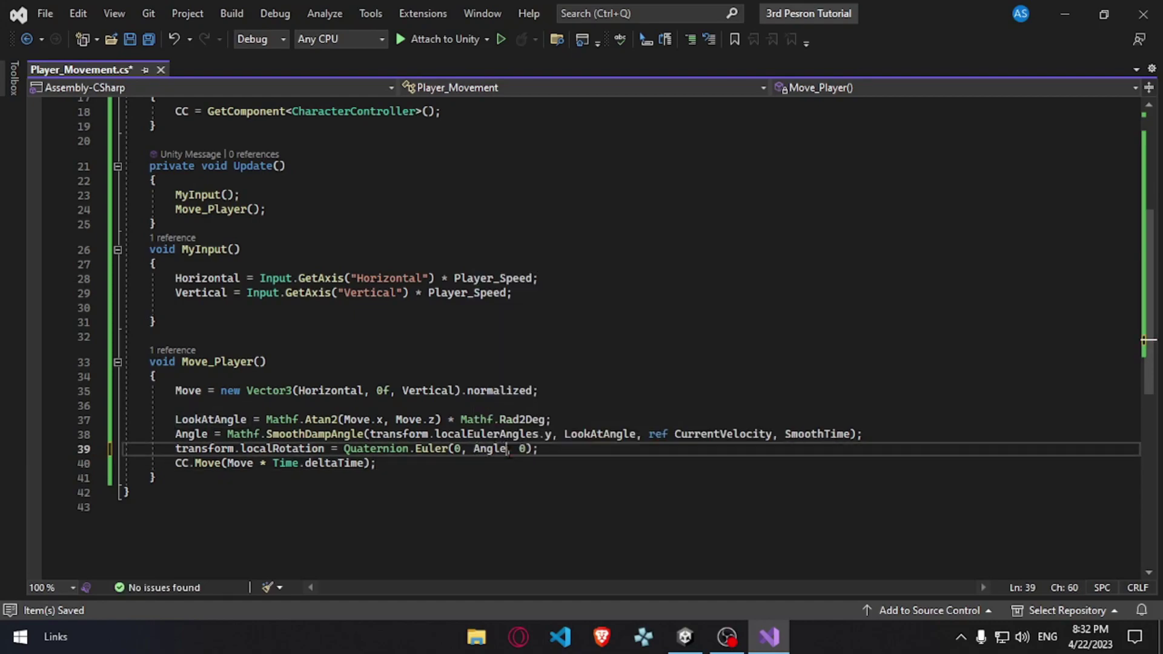
drag(175, 419, 600, 419)
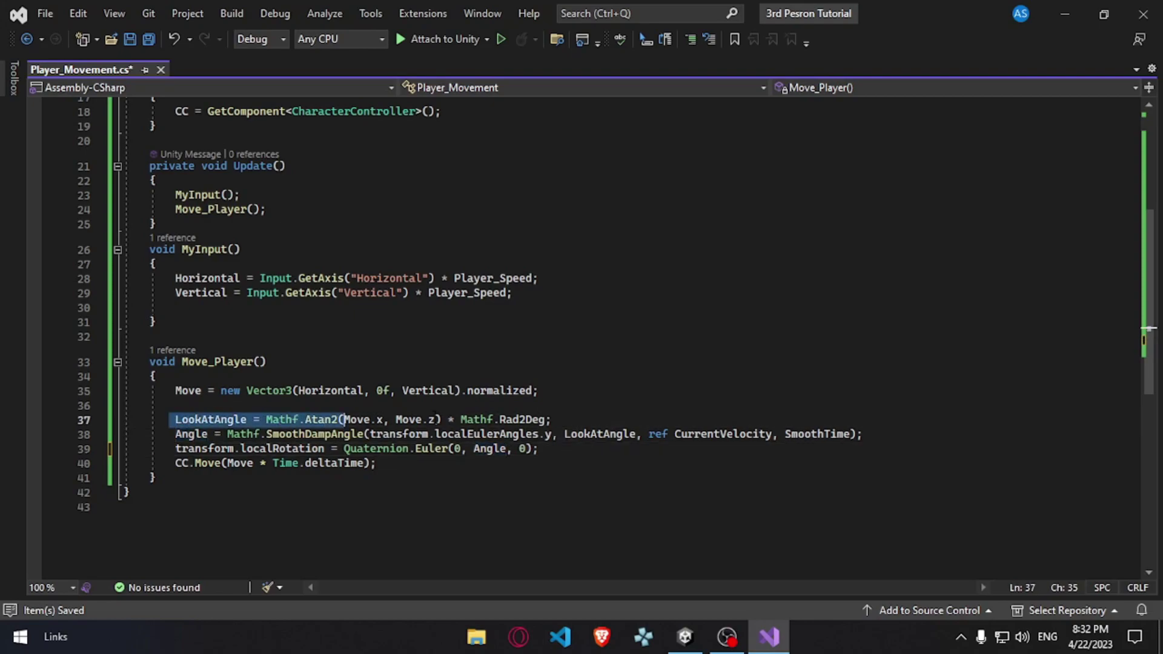
click(600, 419)
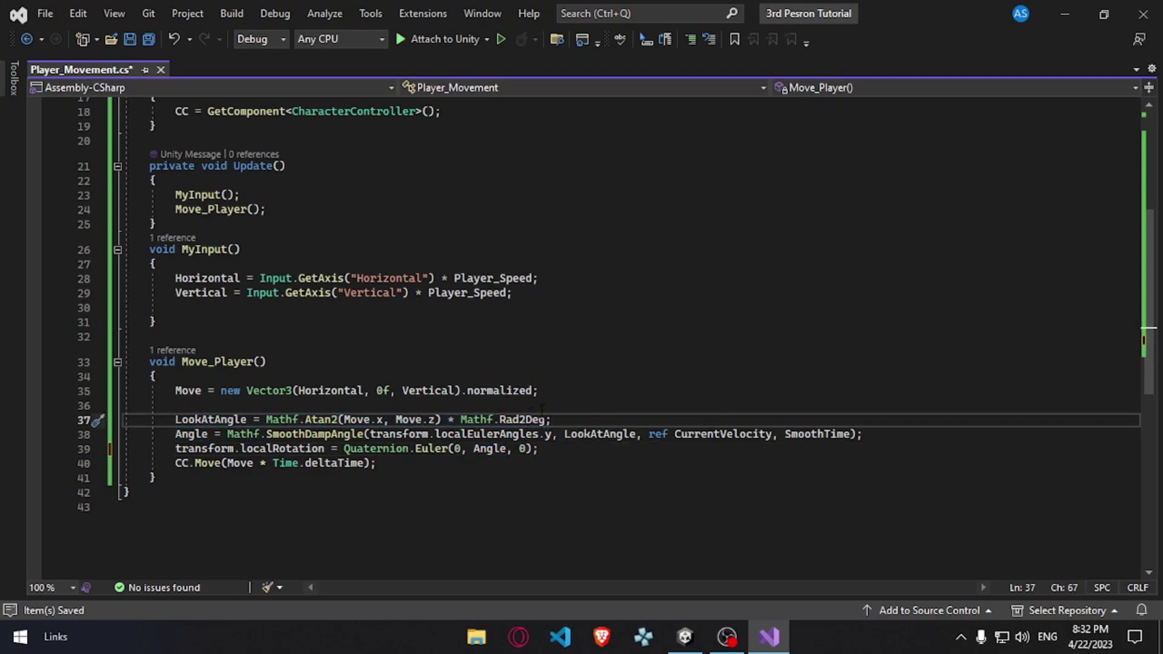
click(197, 405)
drag(162, 434, 907, 431)
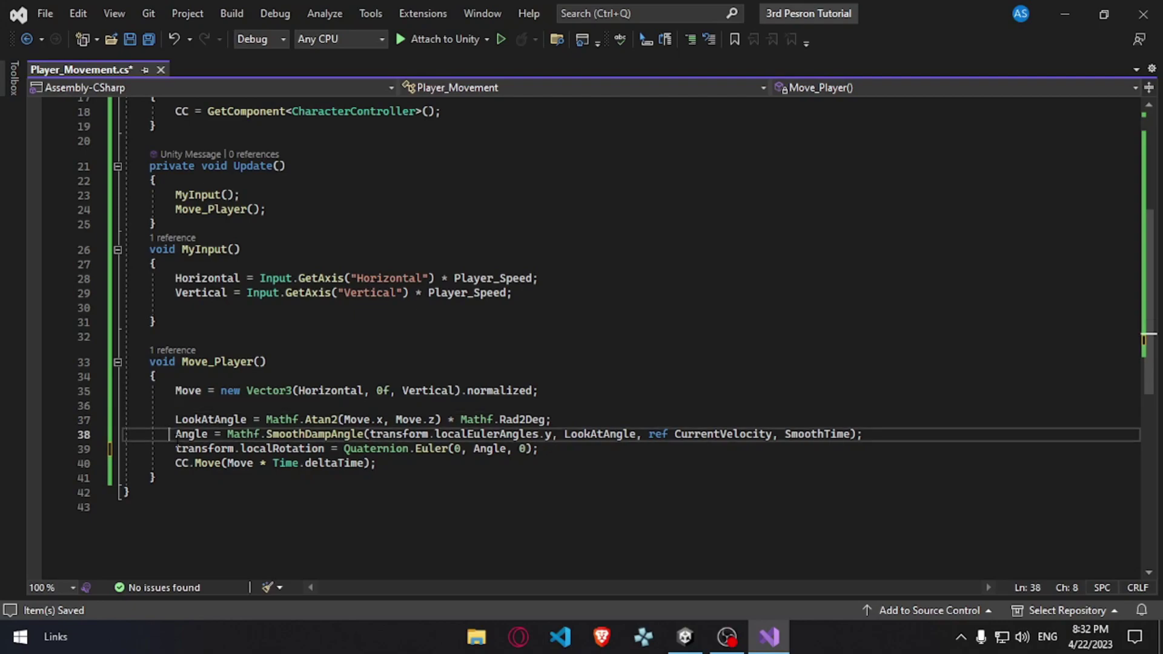
triple_click(378, 456)
click(652, 453)
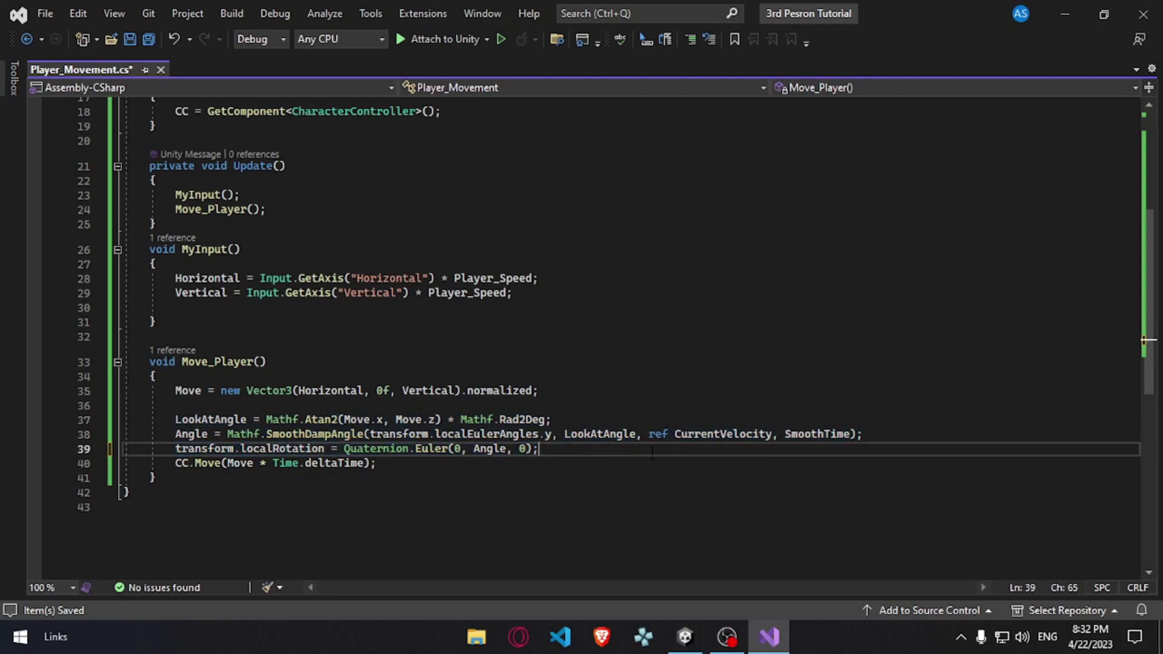
click(685, 637)
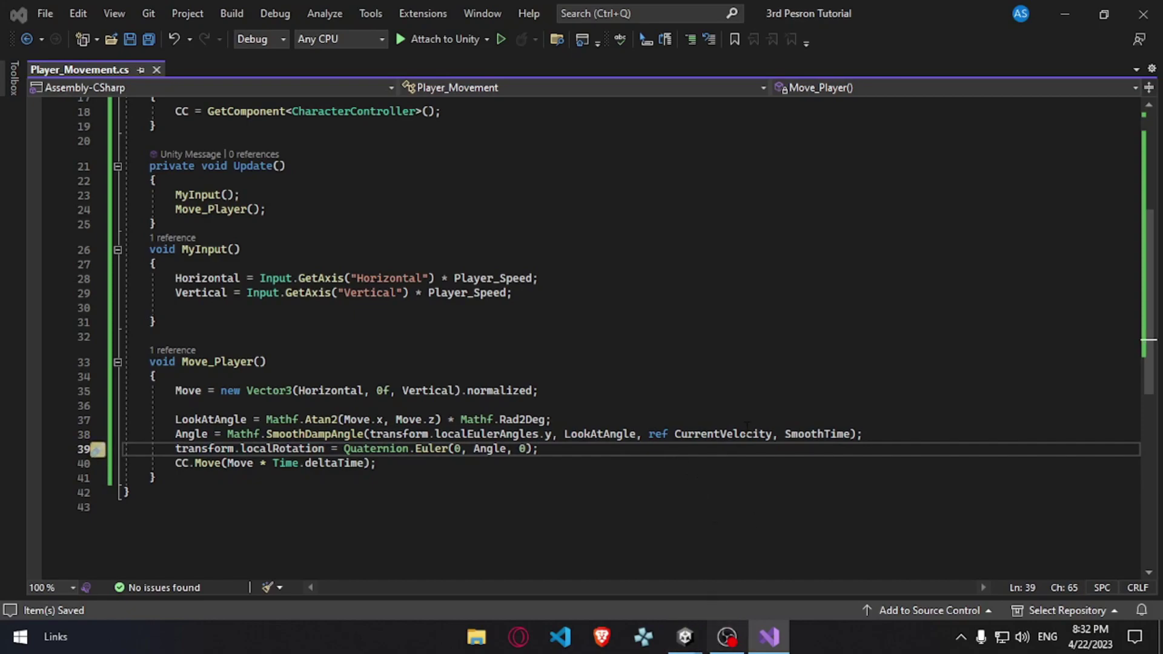
- Run the game, move with A and W, and raise Smooth Time to 1.56 to test
click(552, 49)
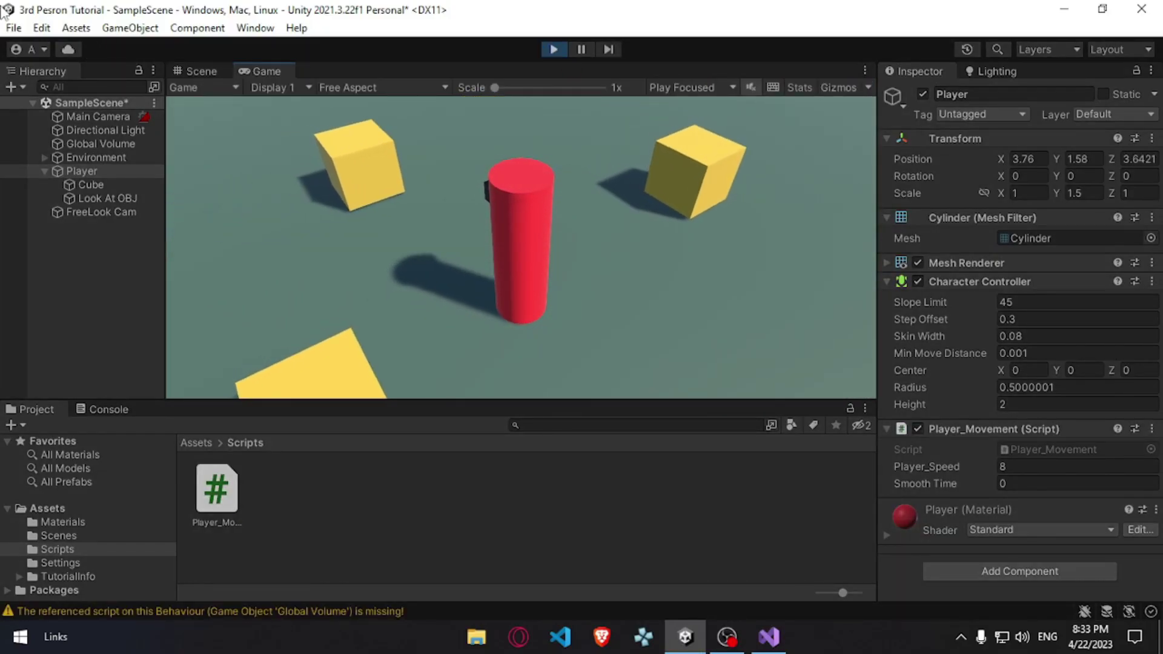
key(a)
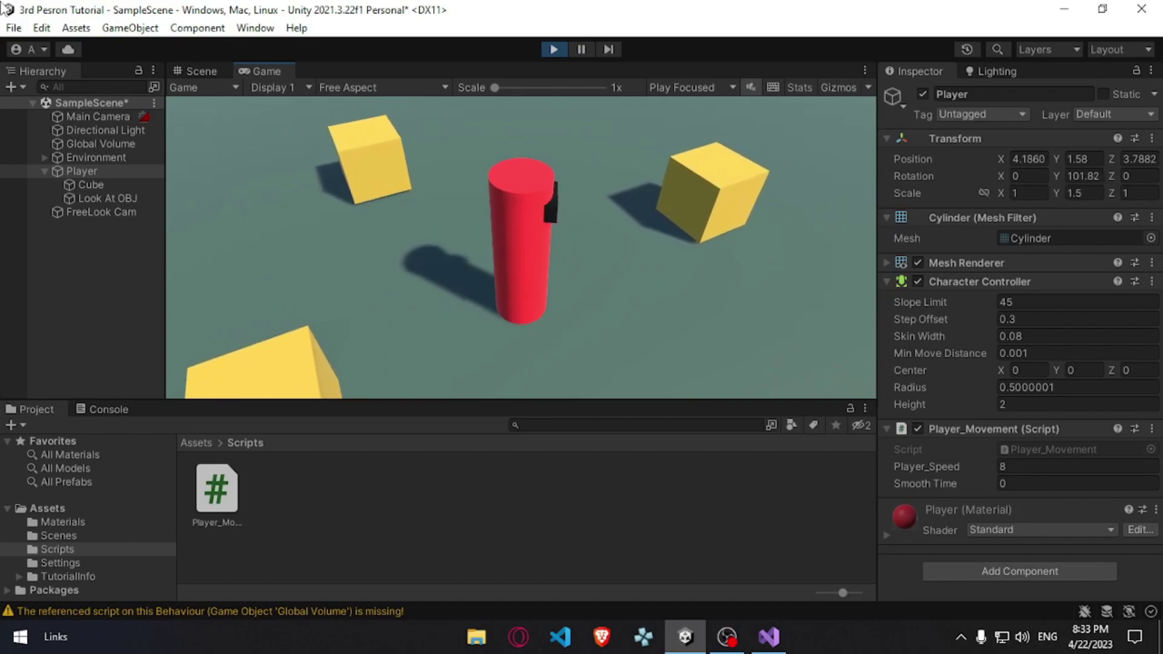
key(w)
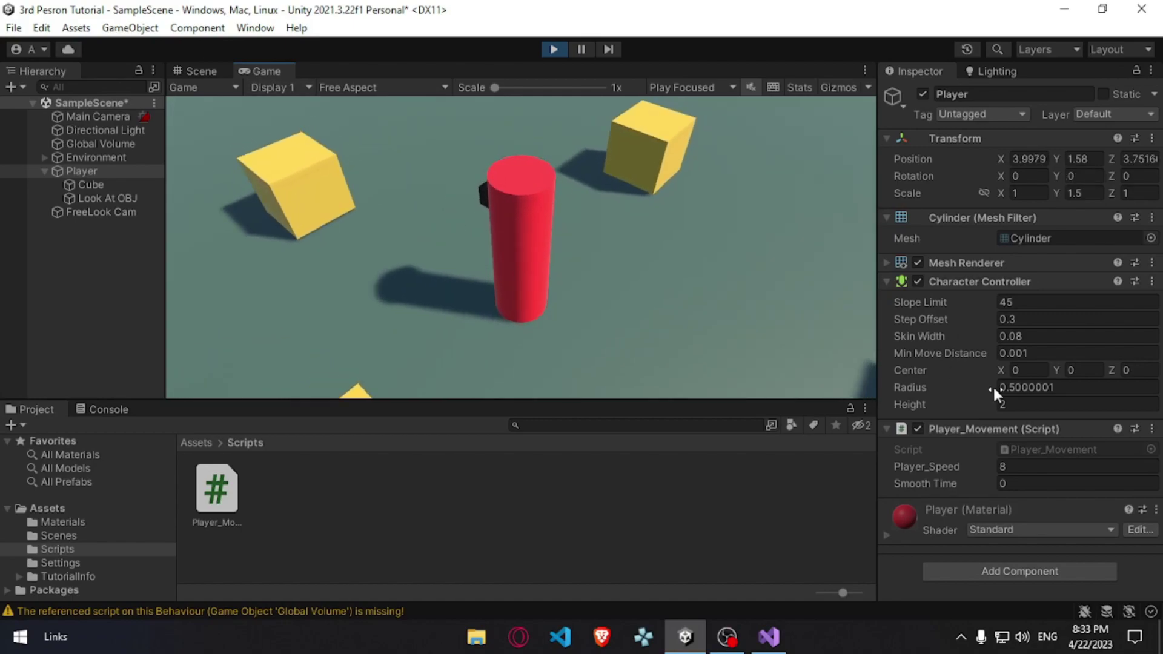
drag(958, 482, 973, 479)
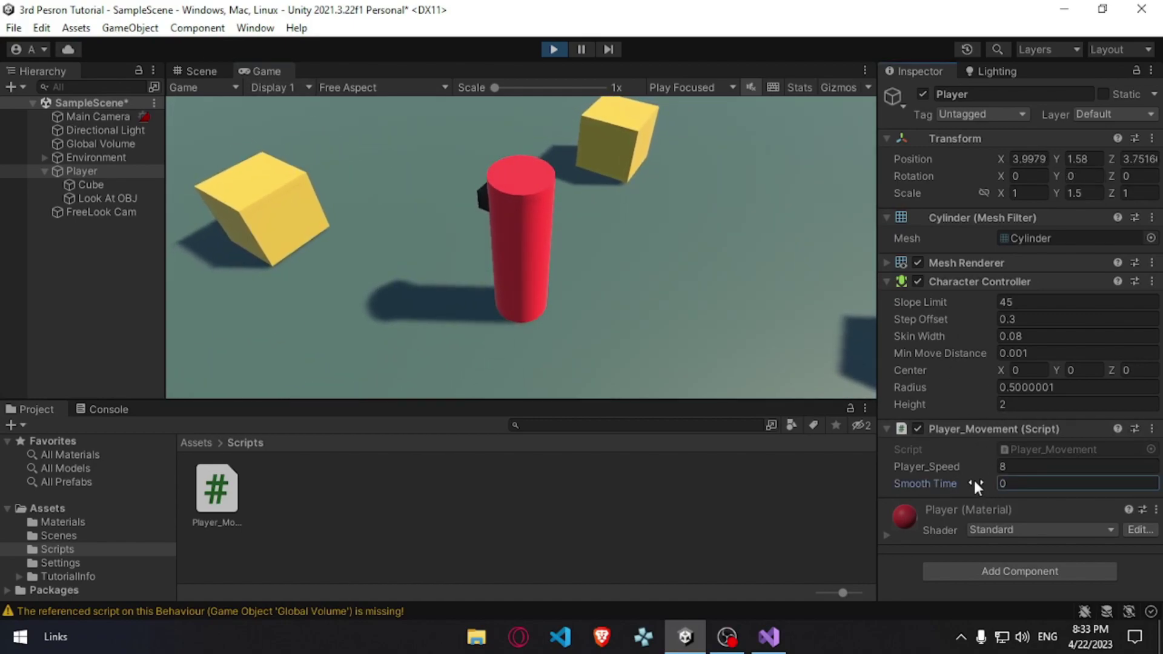
click(1055, 483)
text(0.1)
click(556, 249)
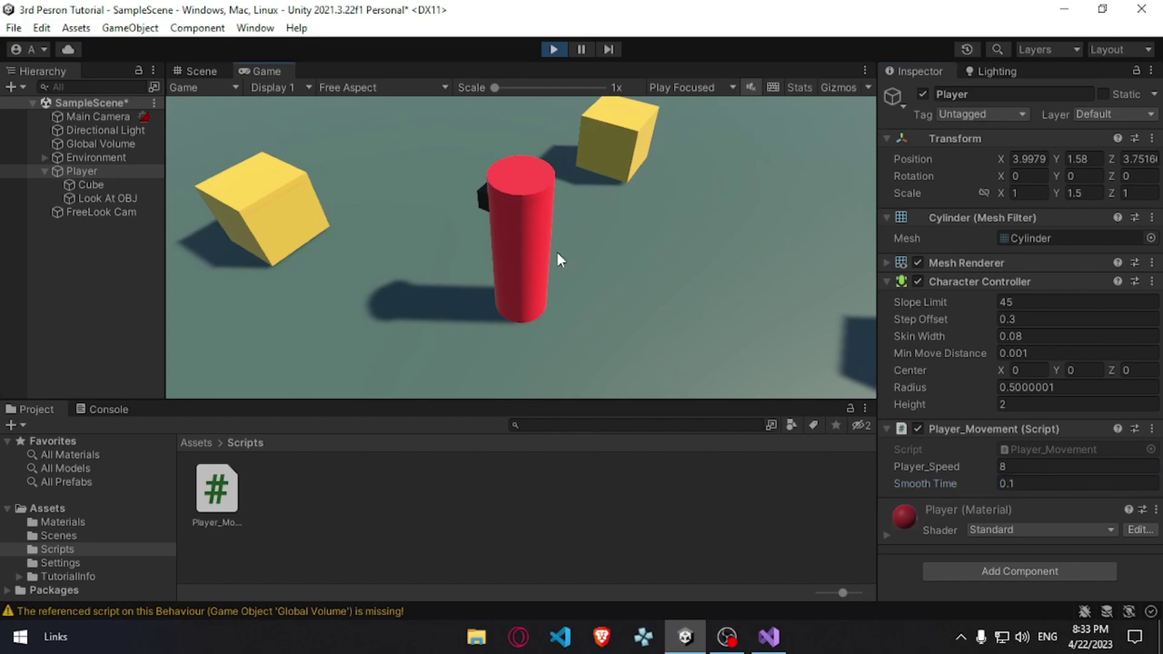
key(a)
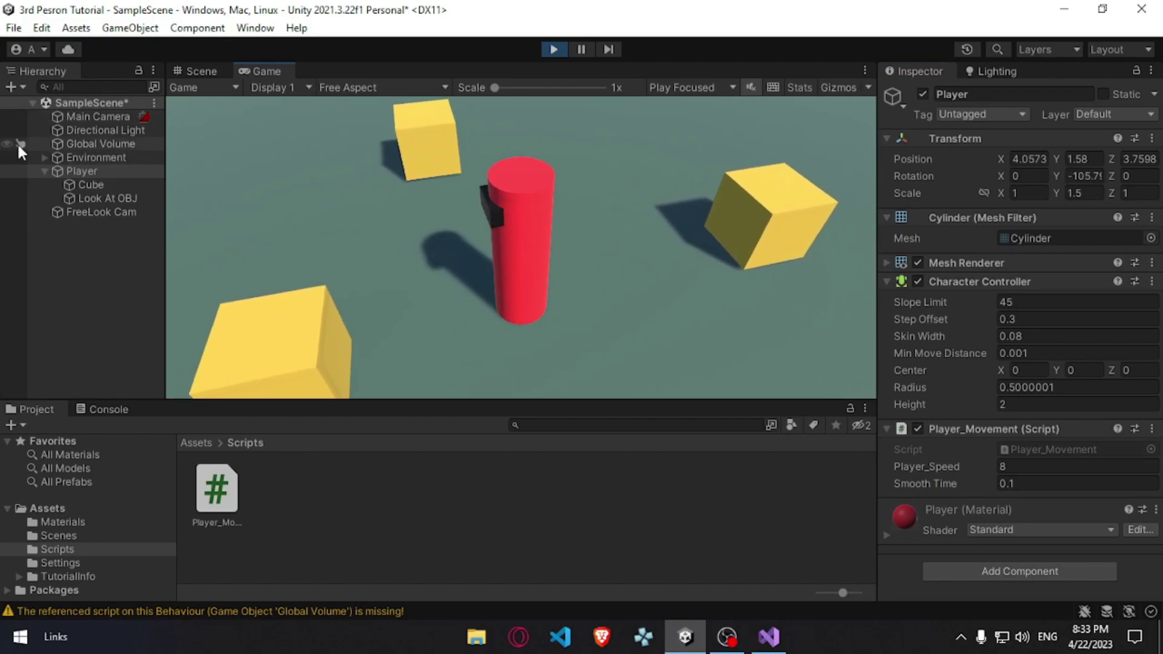
- Try Smooth Time 0.5 while moving, then settle on a Smooth Time of 0.1
click(1072, 481)
double_click(1069, 477)
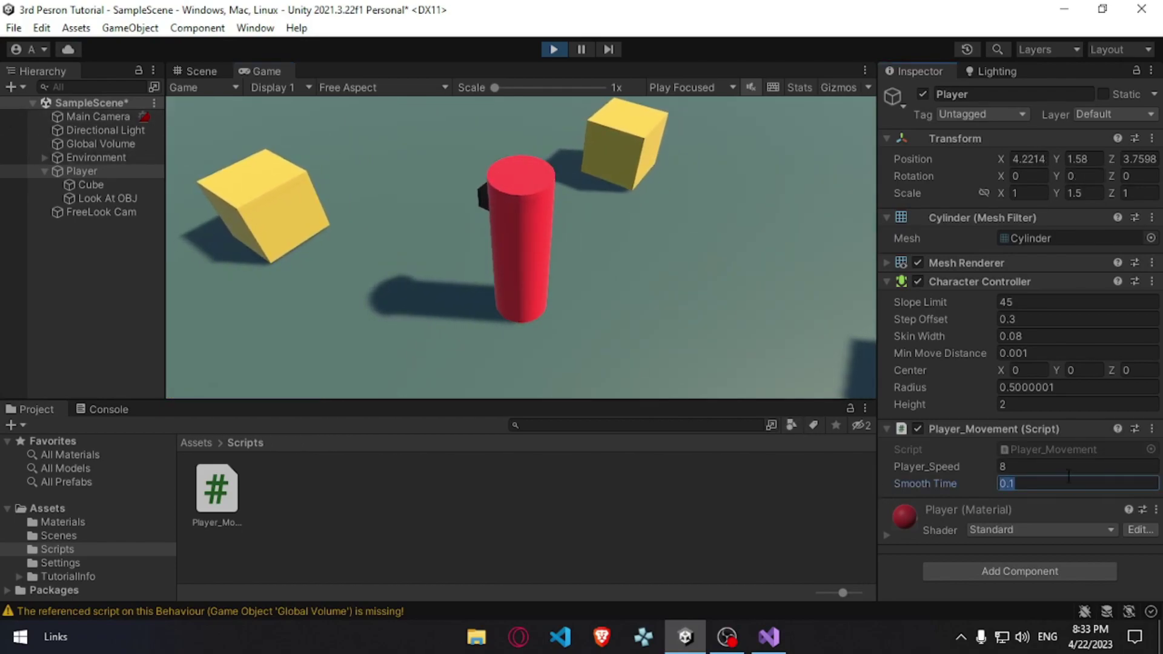
text(0.5)
click(644, 188)
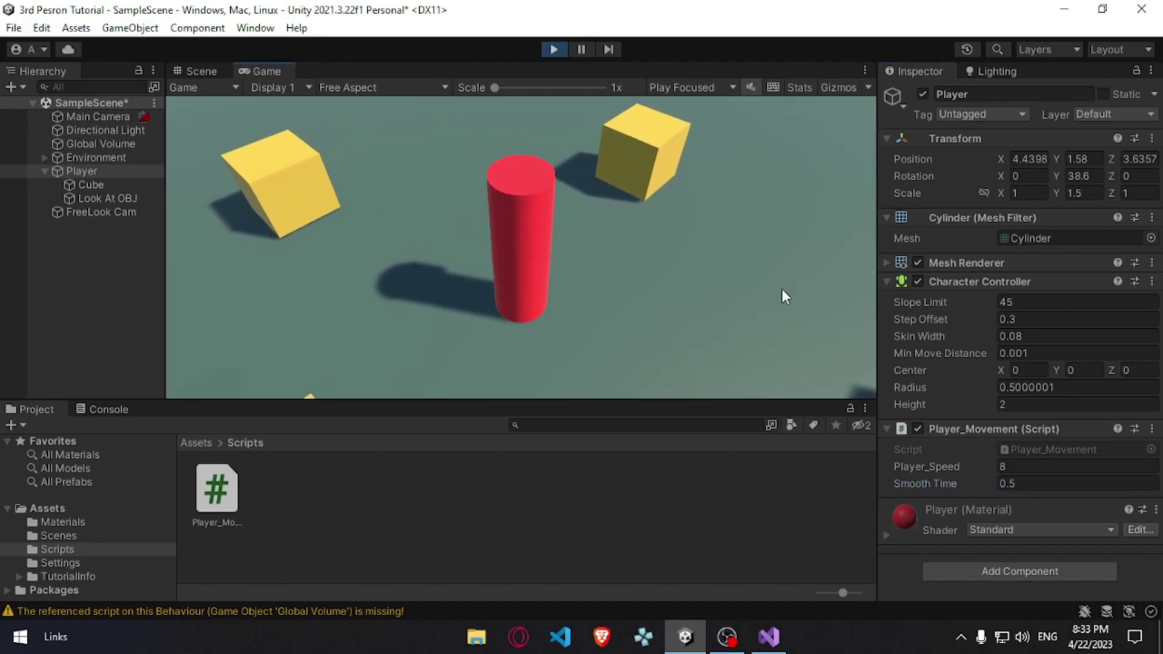
key(s)
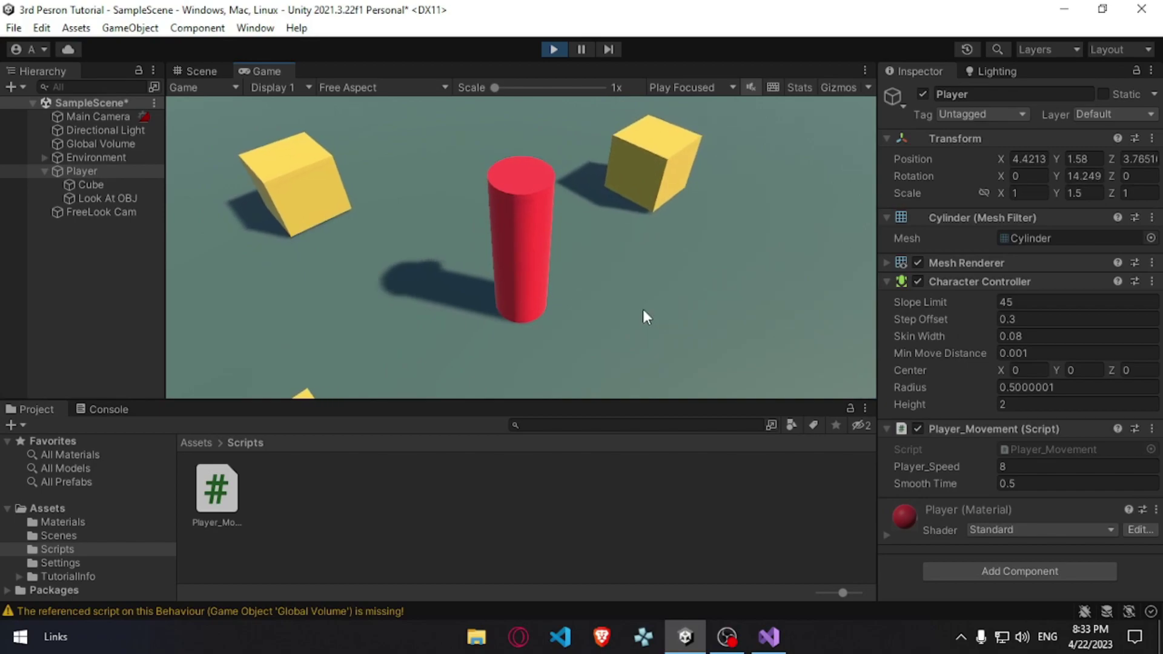
click(1101, 483)
key(BackSpace)
text(0.1)
key(Return)
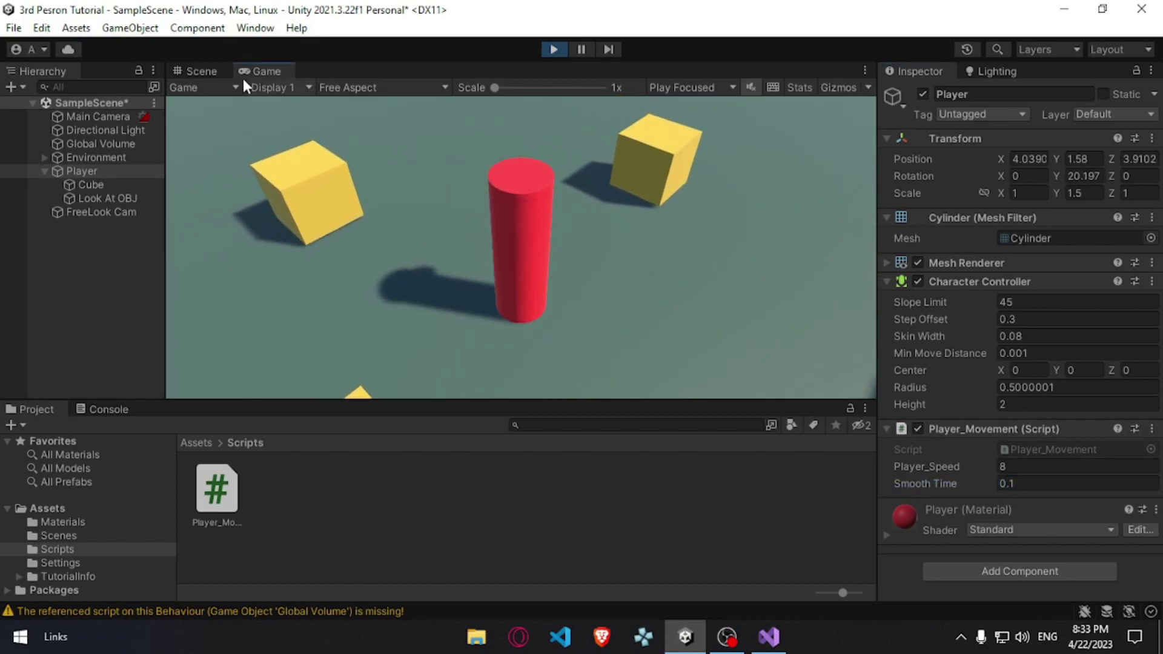
- Walk the cylinder with S and W to check its smoothed turning, then go back to Visual Studio
key(s)
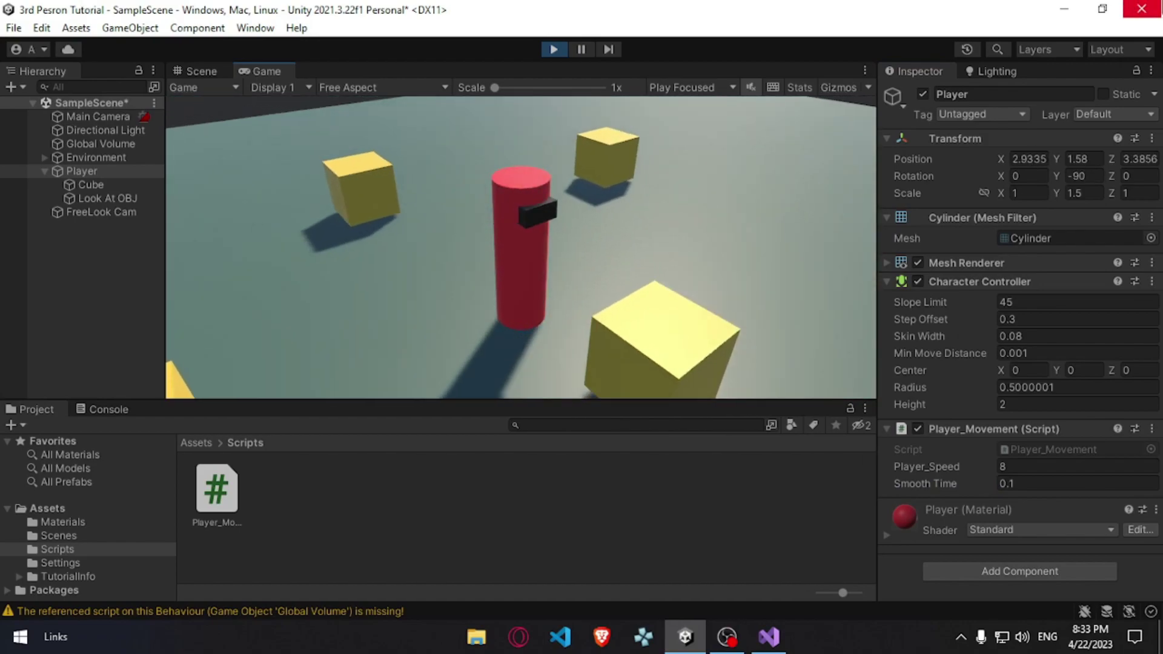
key(w)
key(w)
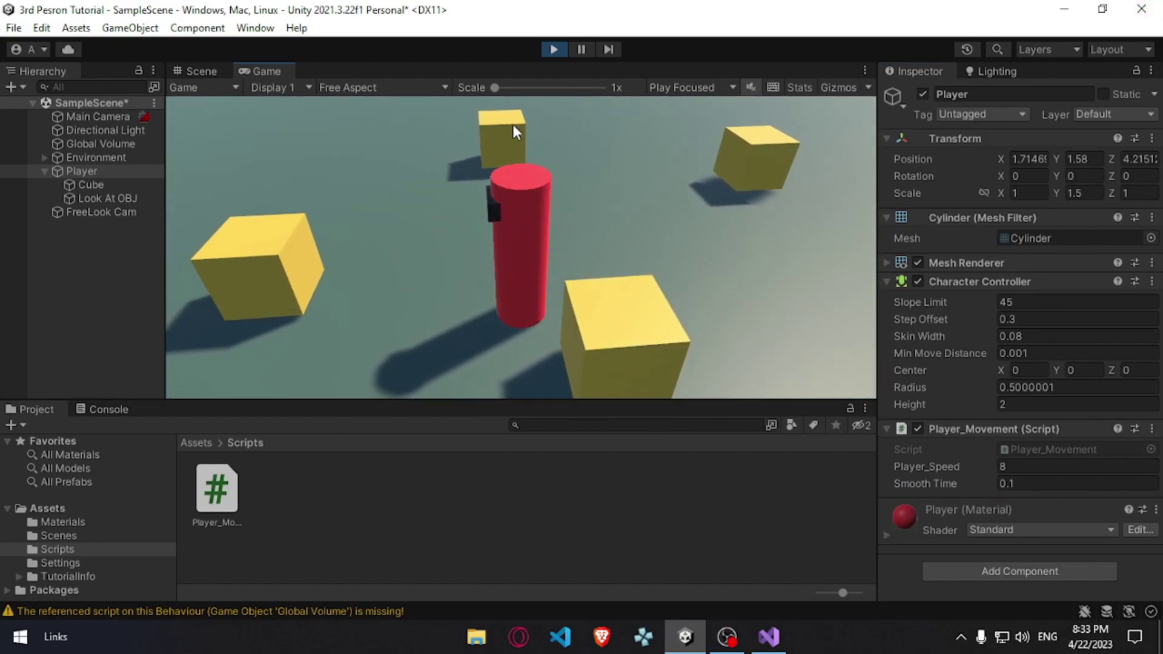
key(s)
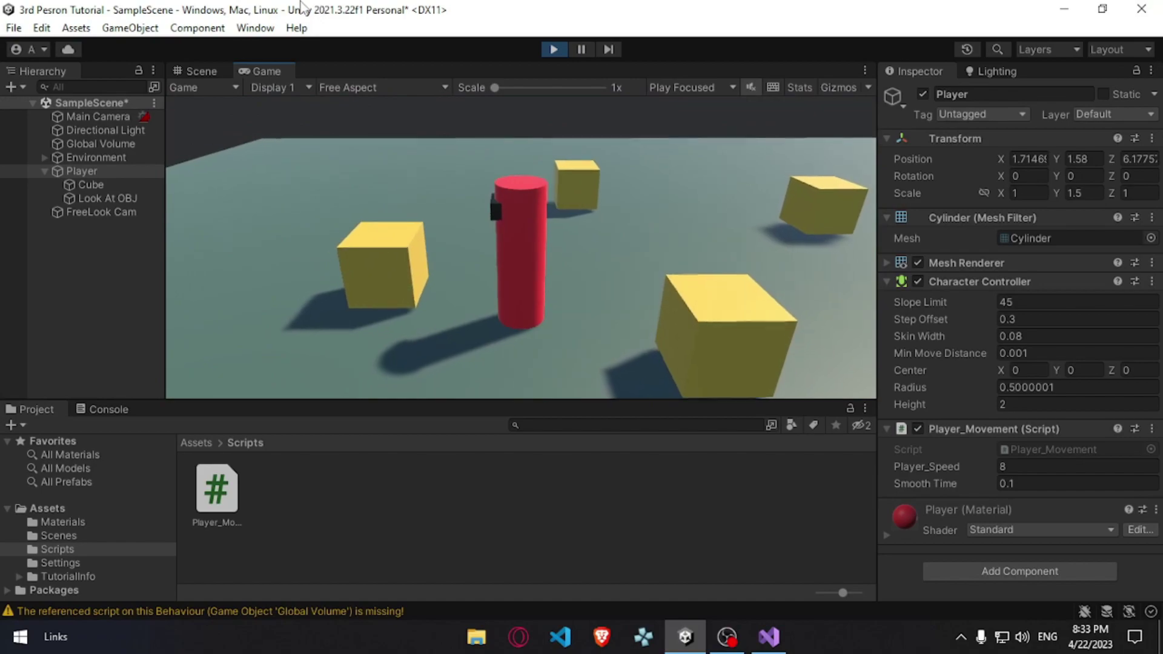
key(w)
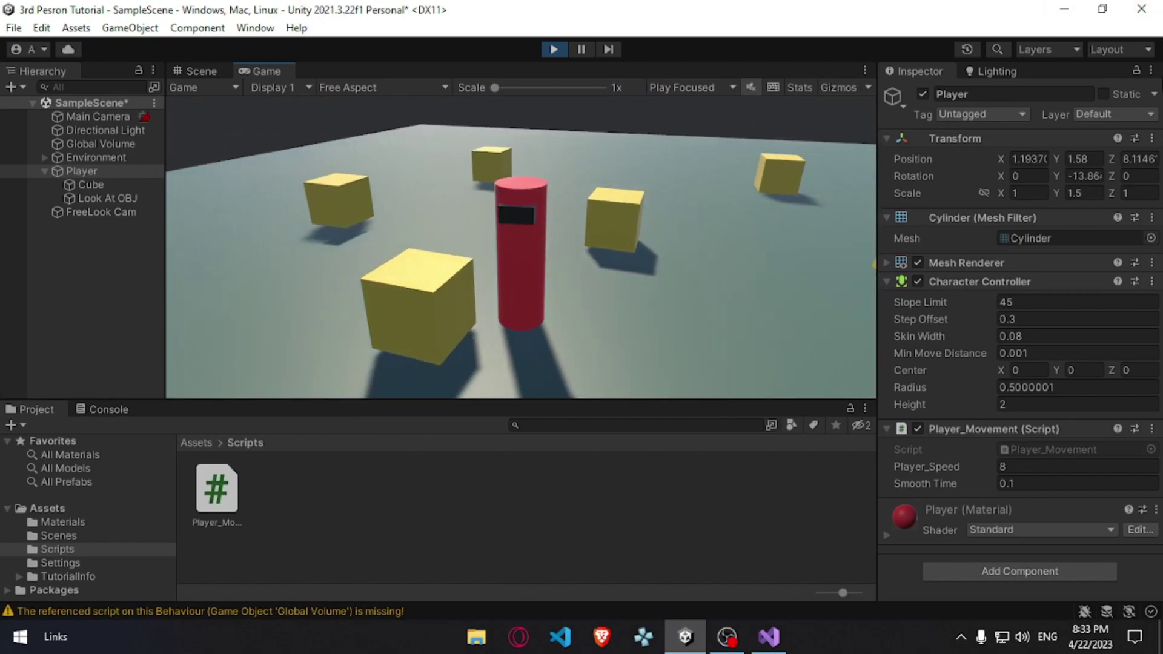
key(w)
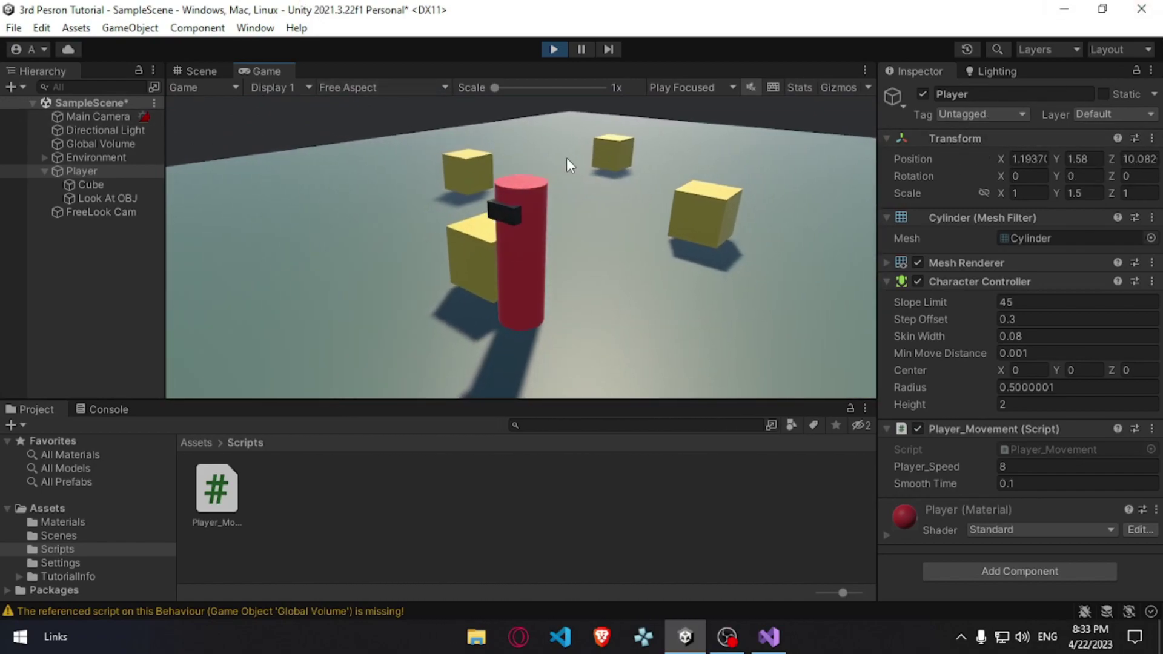
key(w)
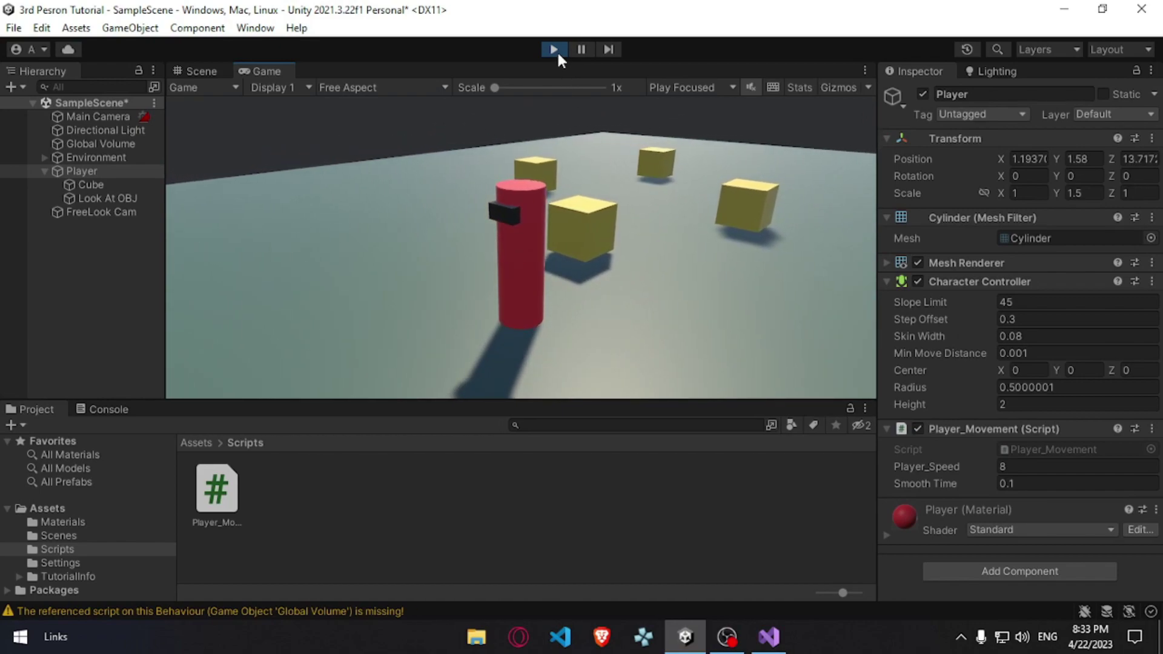
key(alt+Tab)
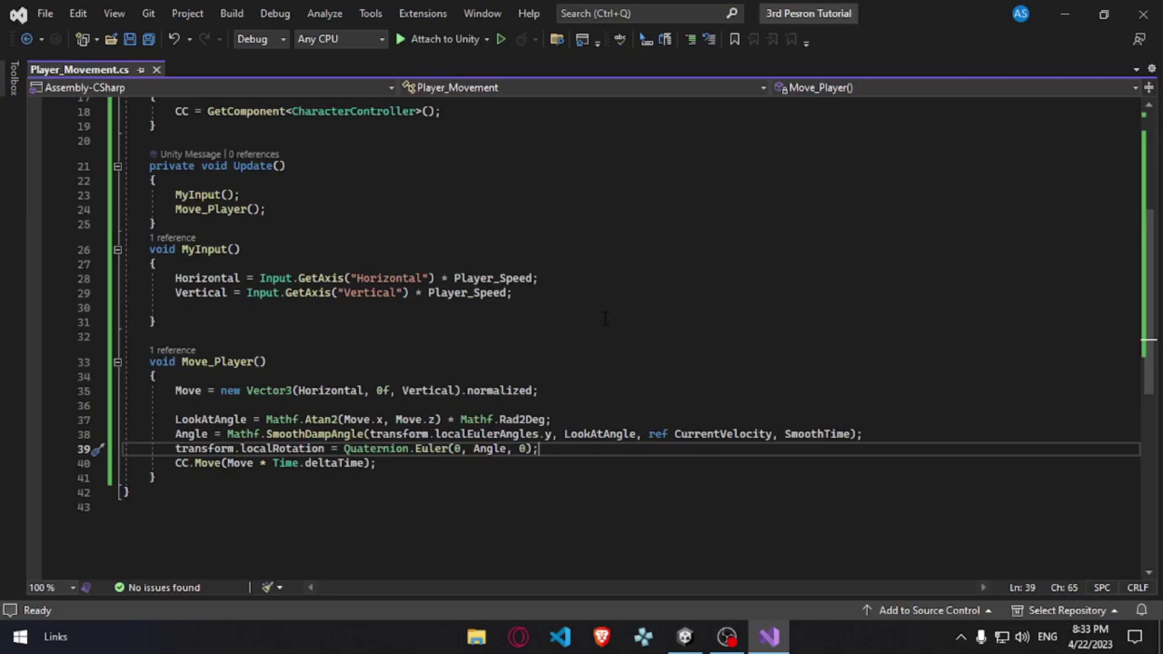
- Declare a Camera Cam field below the Move field
scroll(605, 318, up, 6)
click(362, 275)
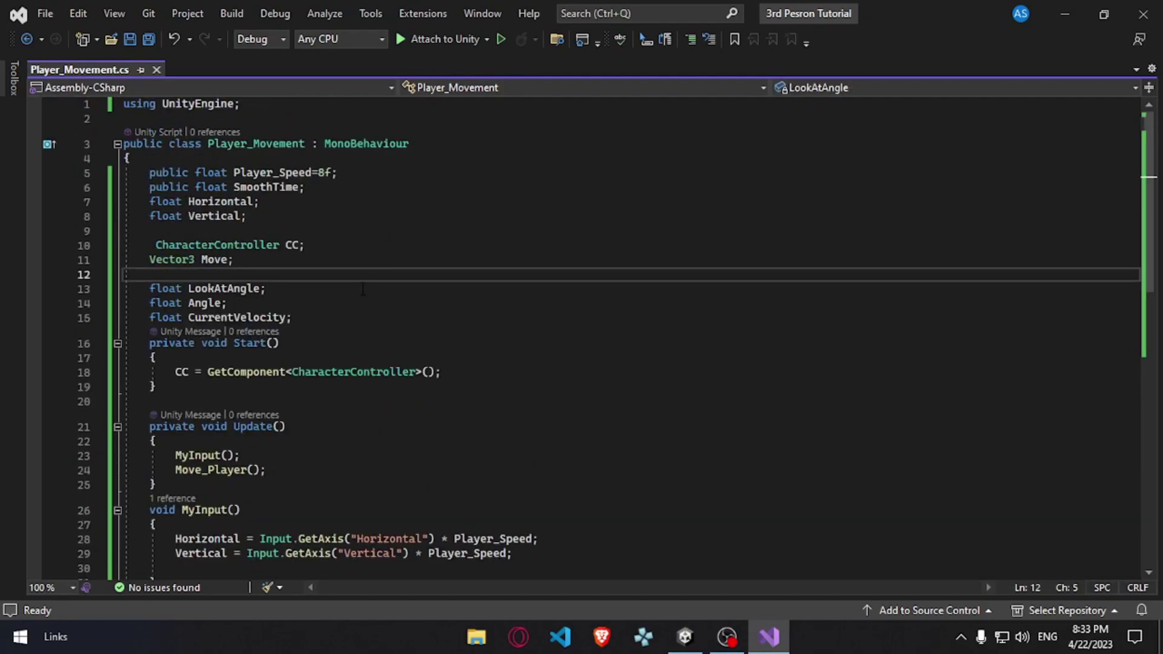
key(Return)
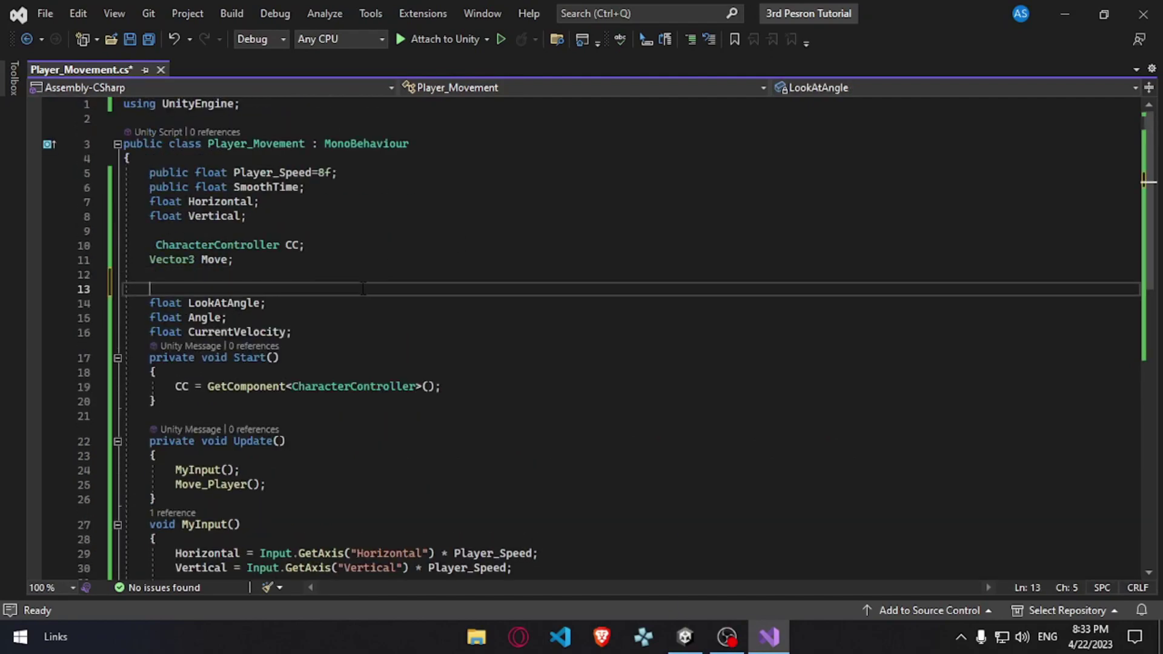
text(Camera Cam;)
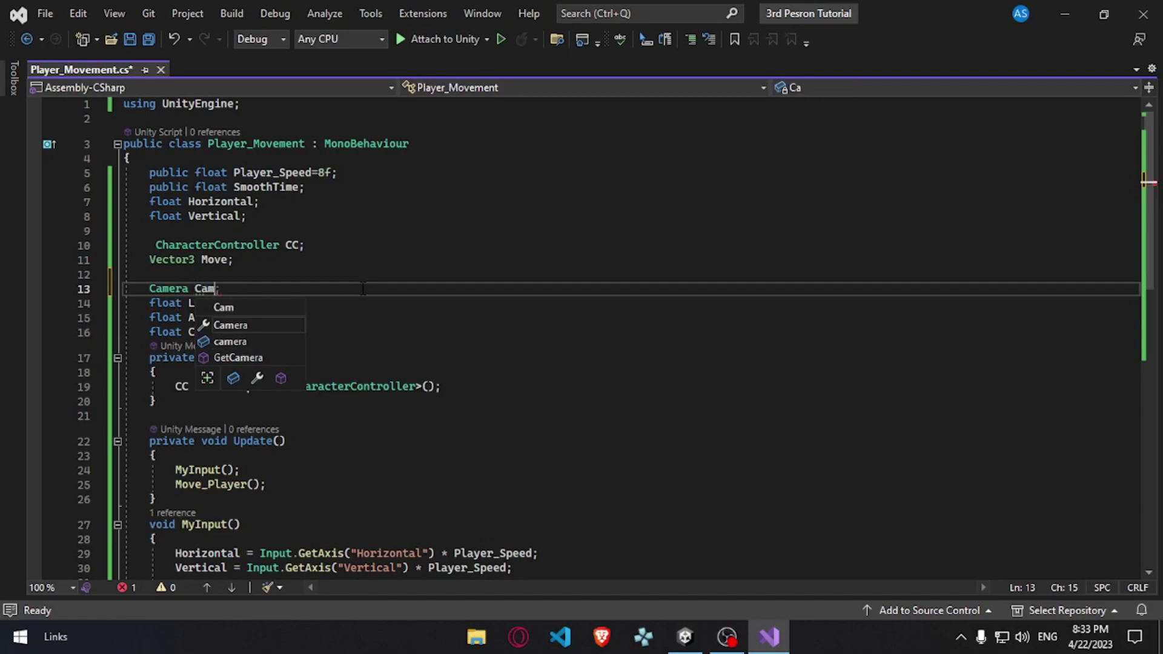
key(Escape)
- Assign Cam = Camera.main; at the top of Start()
click(285, 372)
key(Return)
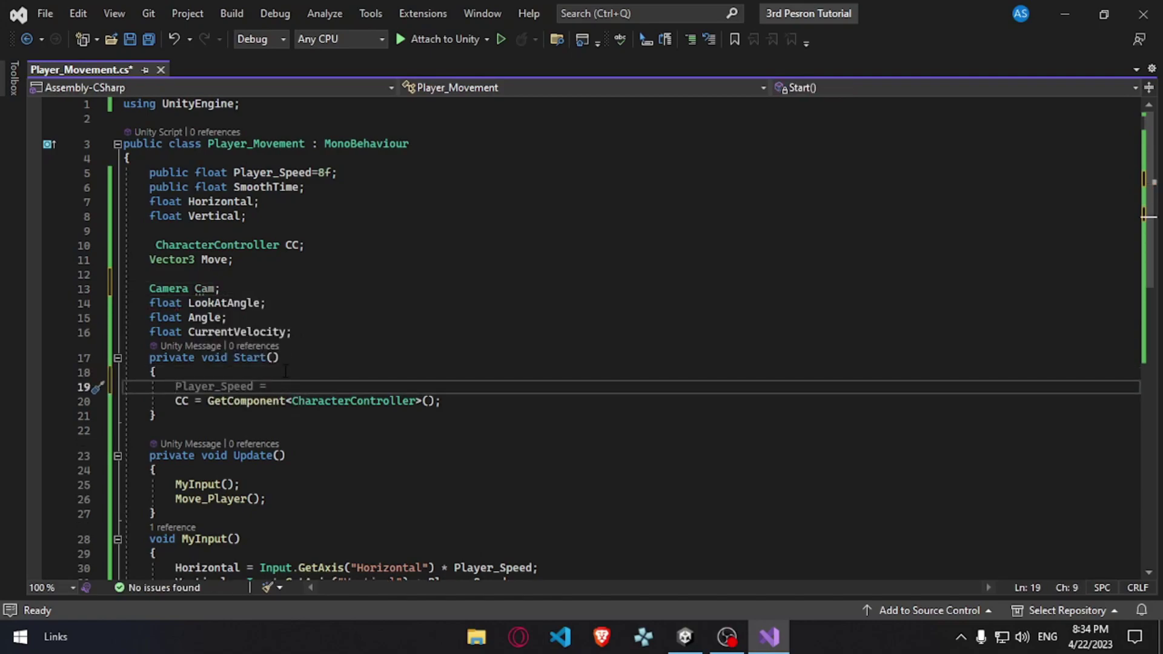
text(Cam )
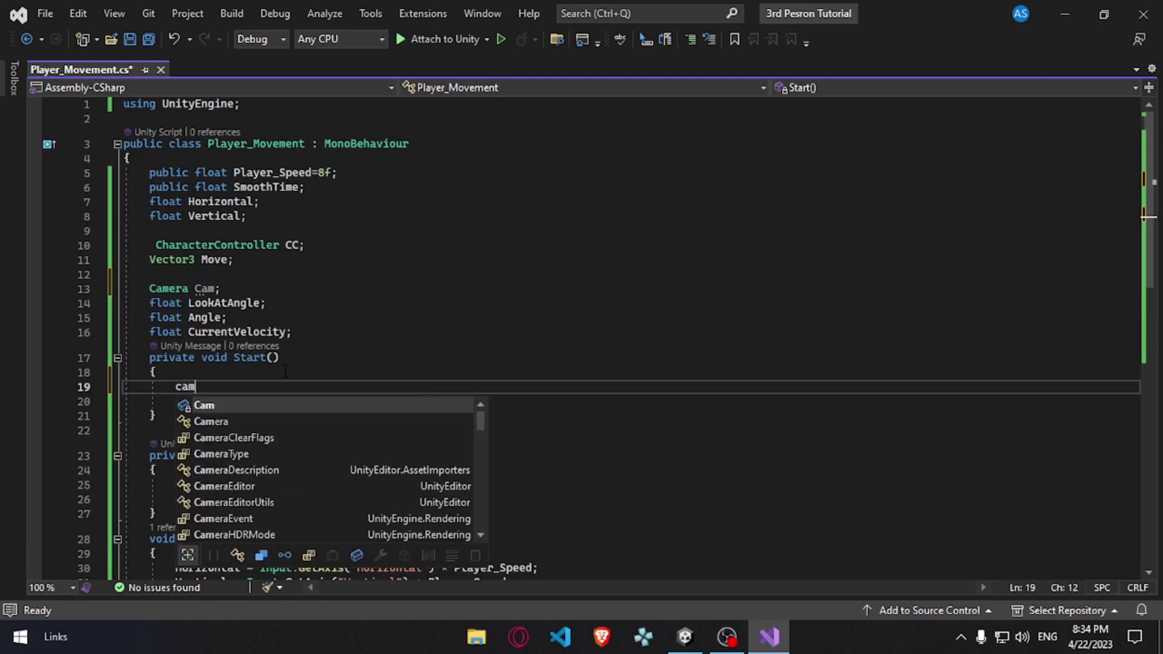
text(= Camera.main)
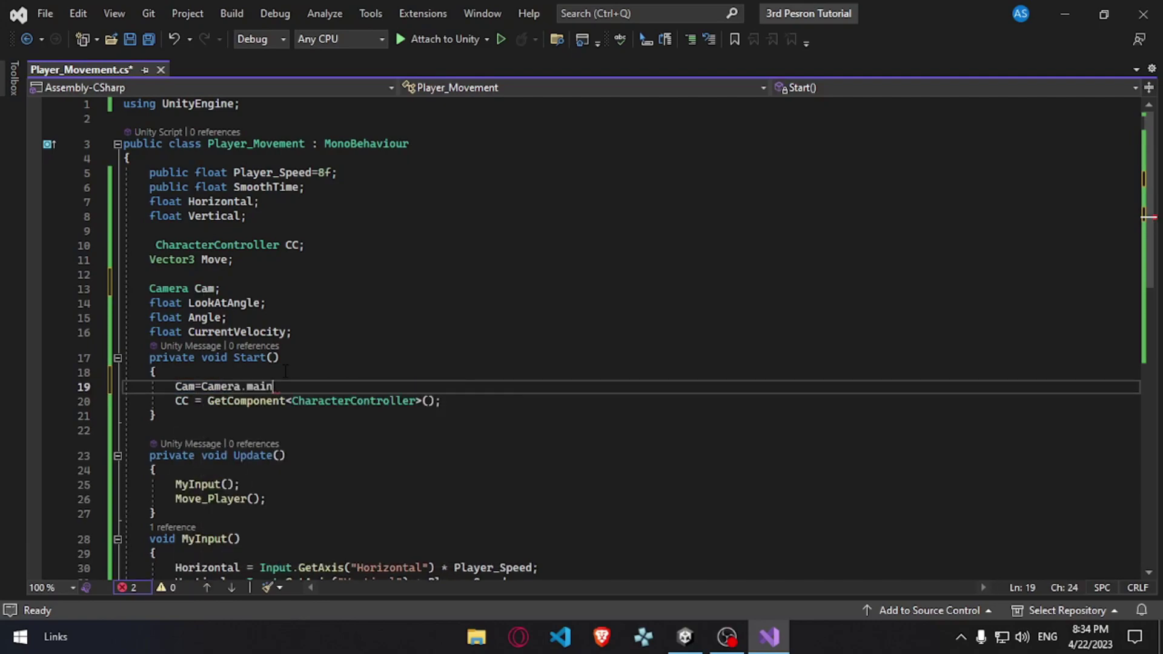
text(;)
drag(162, 386, 293, 386)
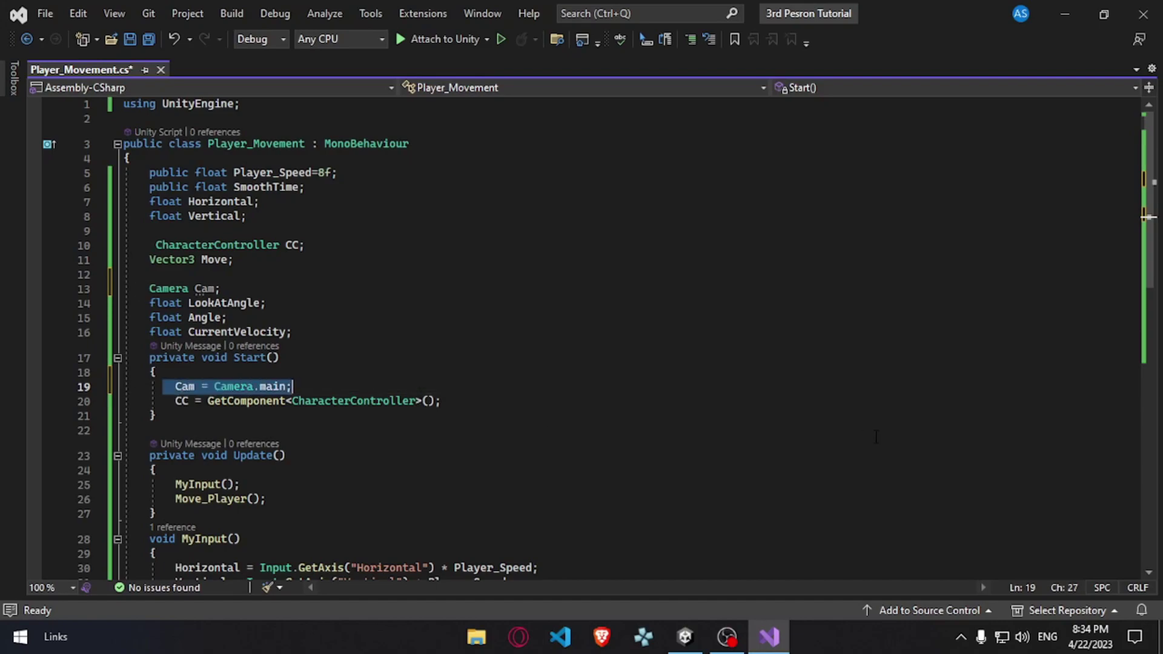
click(685, 637)
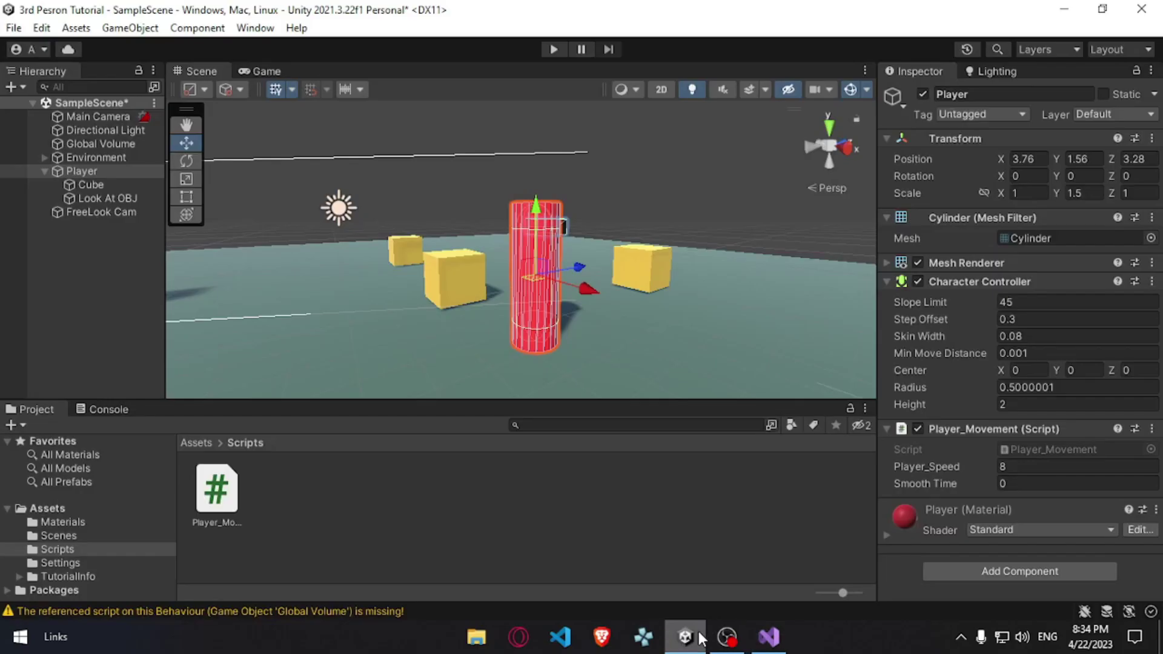
- Check the Main Camera's MainCamera tag in the Inspector, then return to the script
click(100, 117)
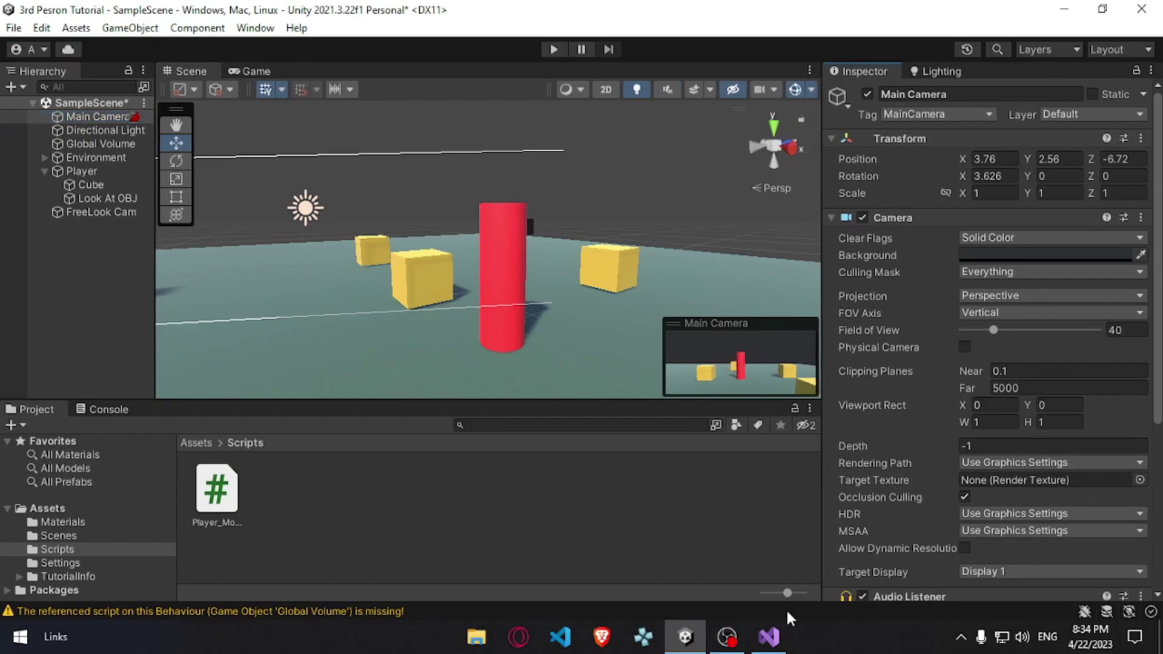
click(769, 636)
- Highlight the Camera Cam declaration and the Cam = Camera.main line to review them
drag(149, 288, 220, 288)
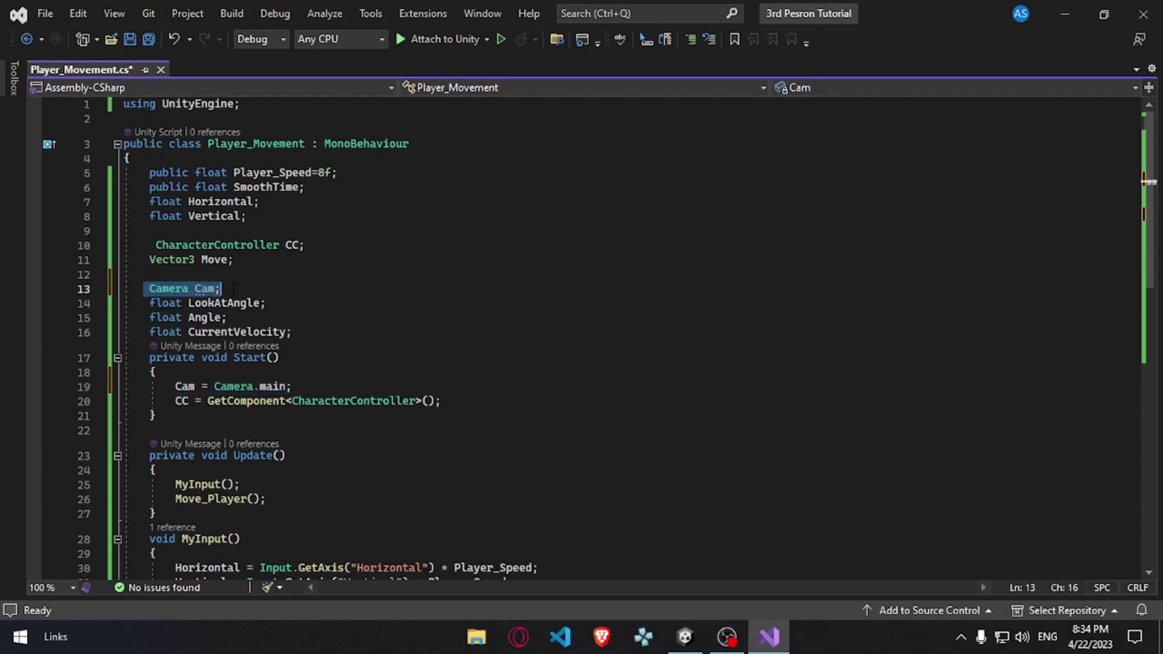
click(323, 415)
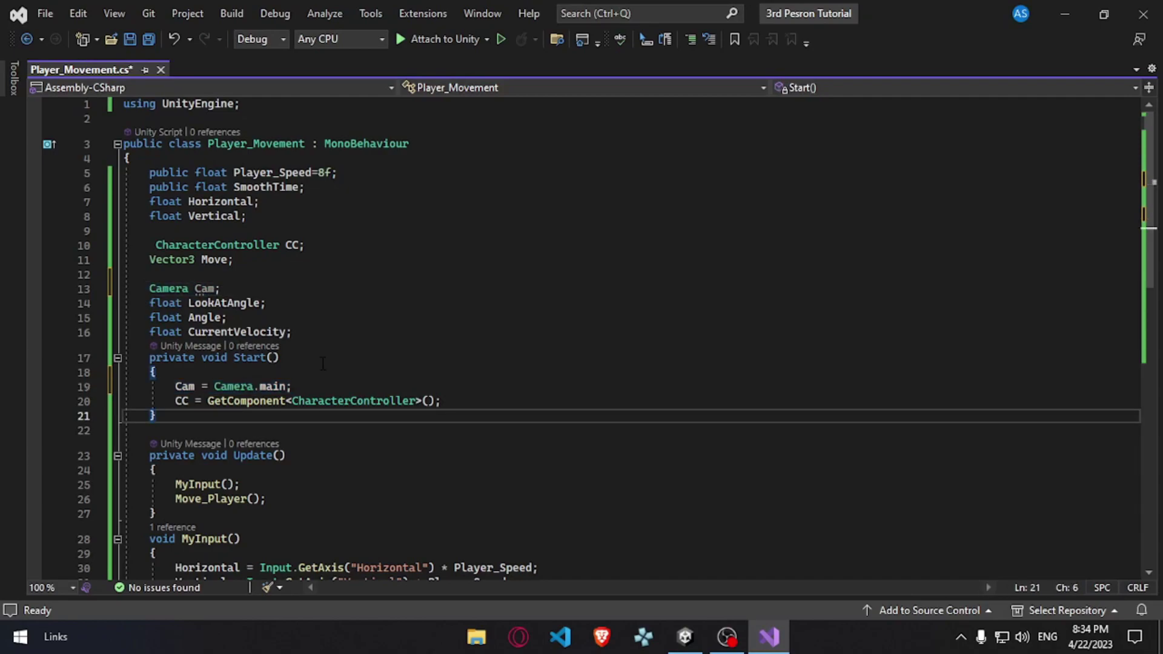
click(355, 386)
drag(293, 387, 134, 386)
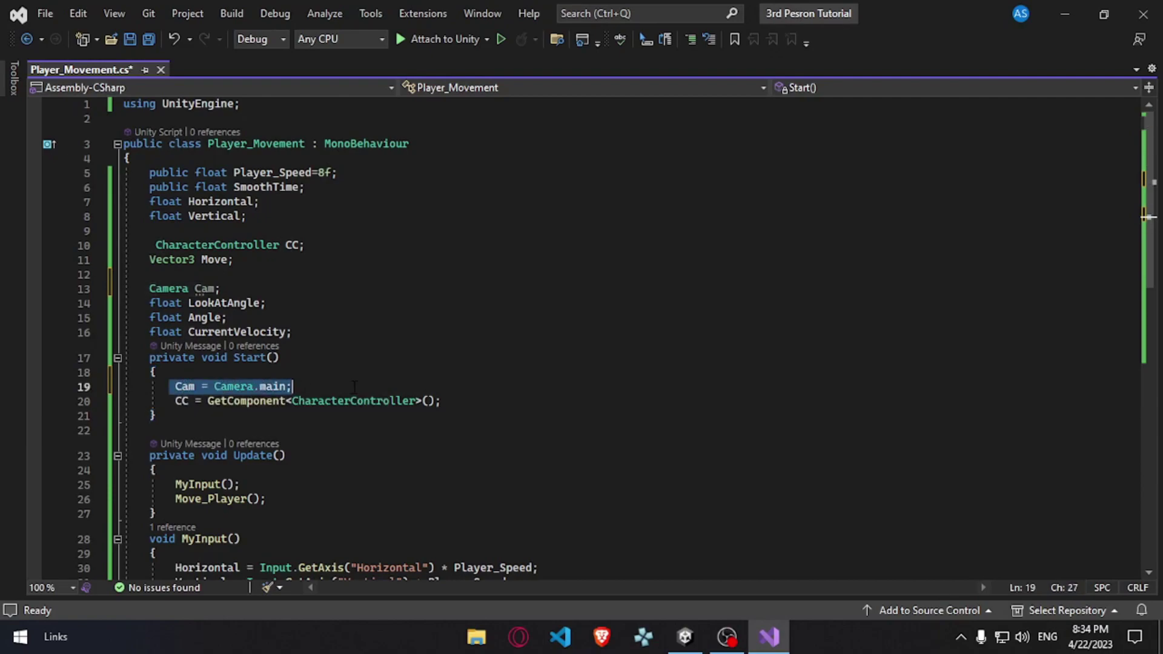
click(355, 386)
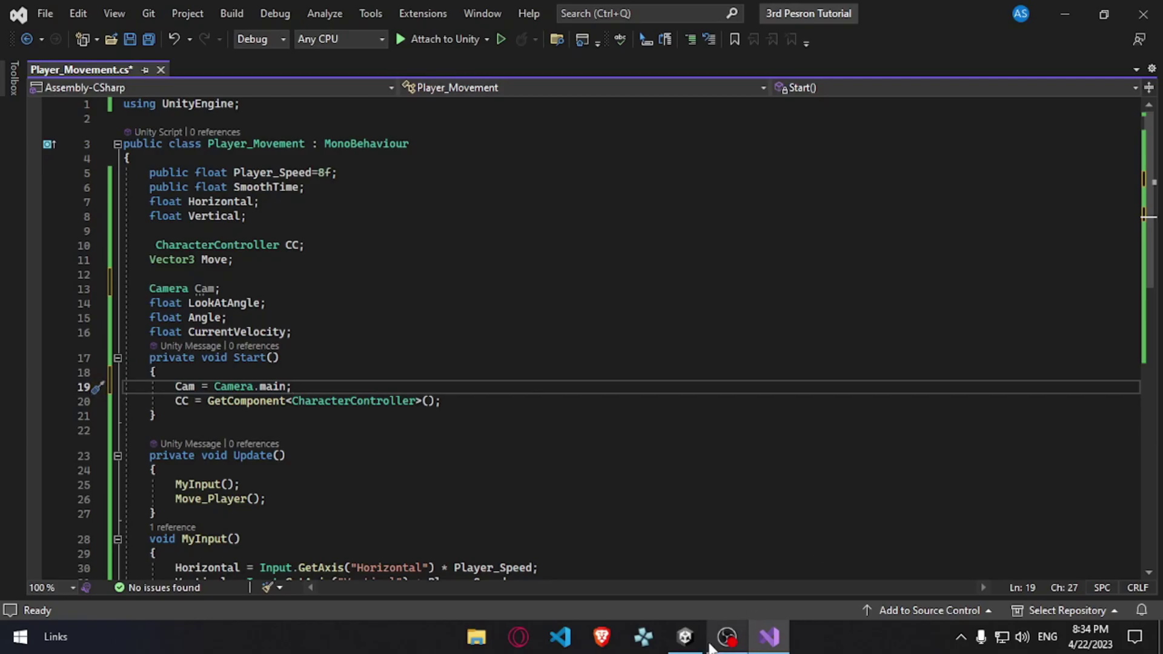
- Orbit the Unity scene view to show the Main Camera
click(686, 622)
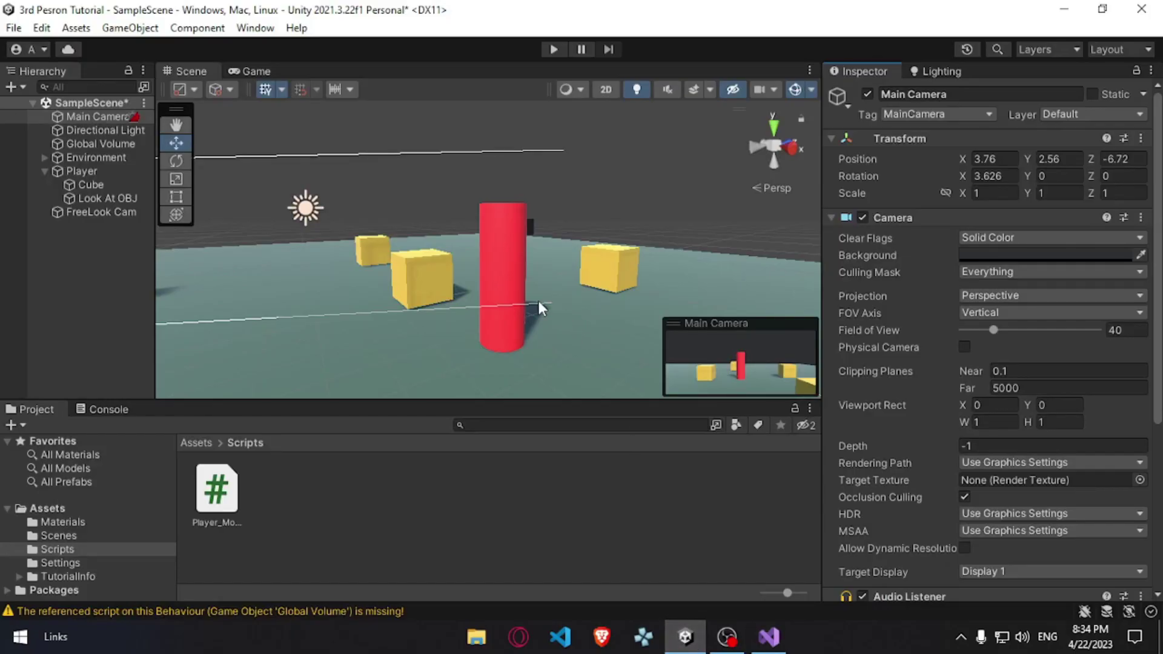
mouse_move(537, 298)
right_down()
mouse_move(299, 290)
mouse_move(720, 319)
mouse_move(760, 566)
right_up()
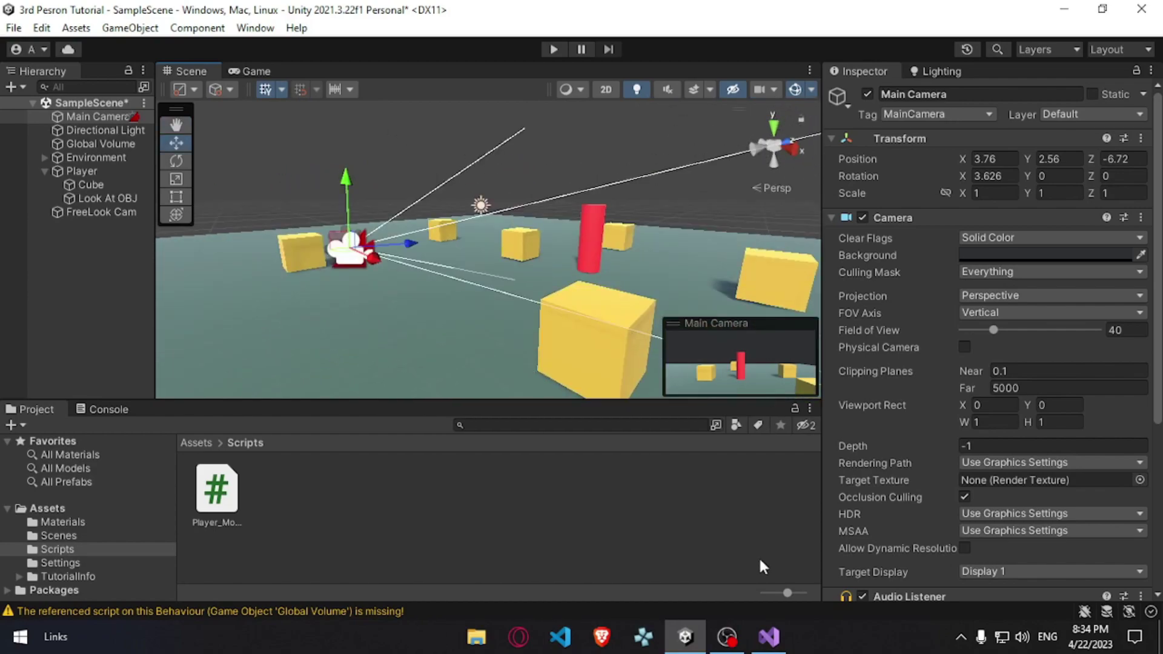
click(768, 637)
- Save, then append + Cam.transform.localEulerAngles.y to the LookAtAngle calculation
scroll(524, 397, down, 3)
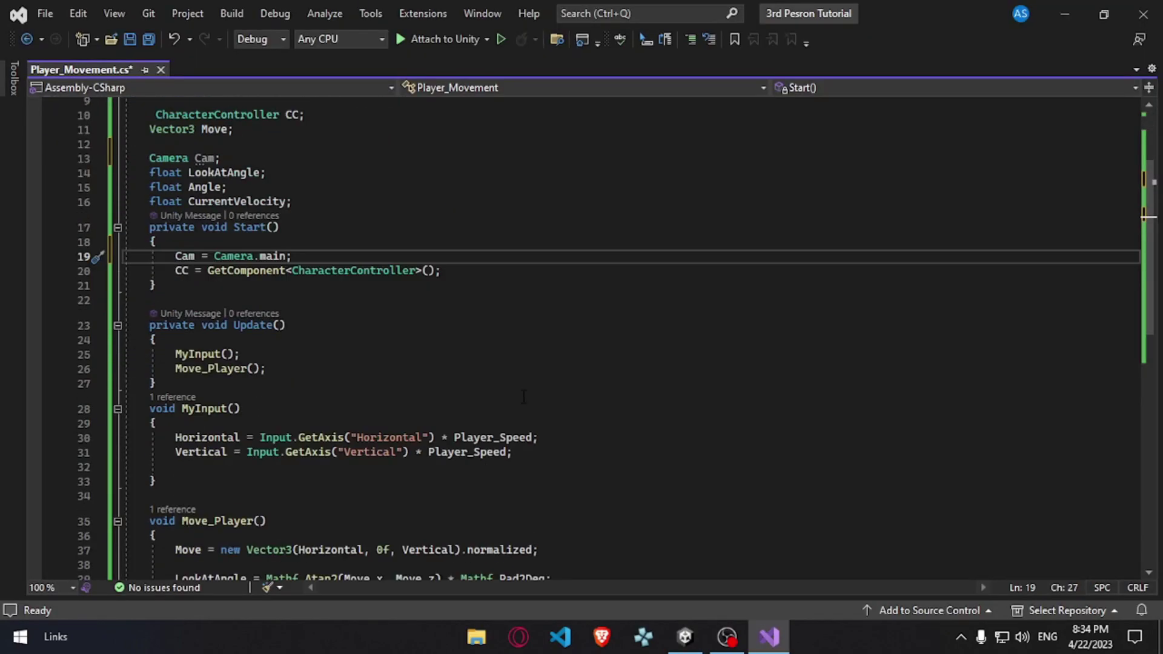
key(ctrl+s)
scroll(596, 380, down, 3)
click(581, 419)
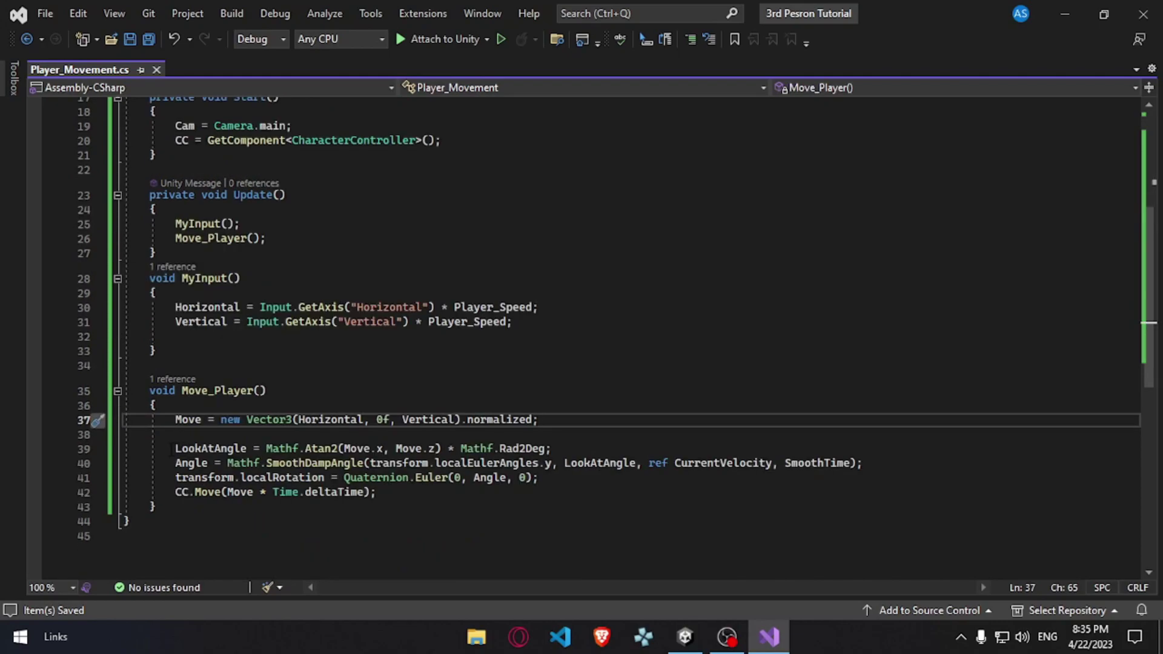
drag(172, 448, 606, 463)
click(589, 448)
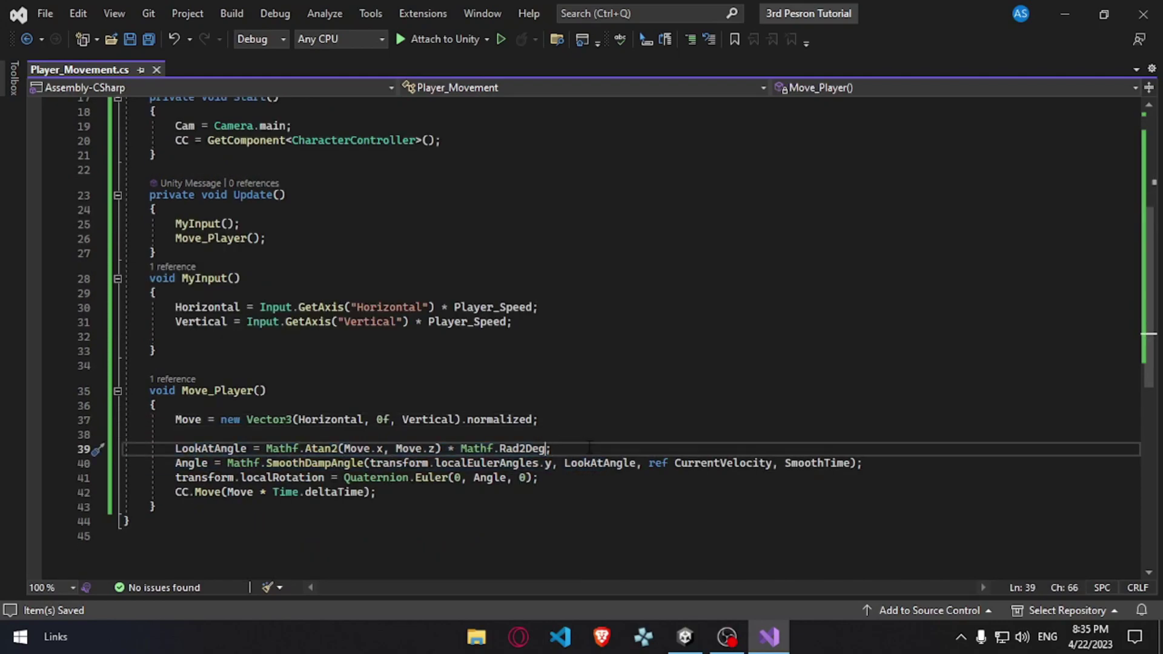
text(+)
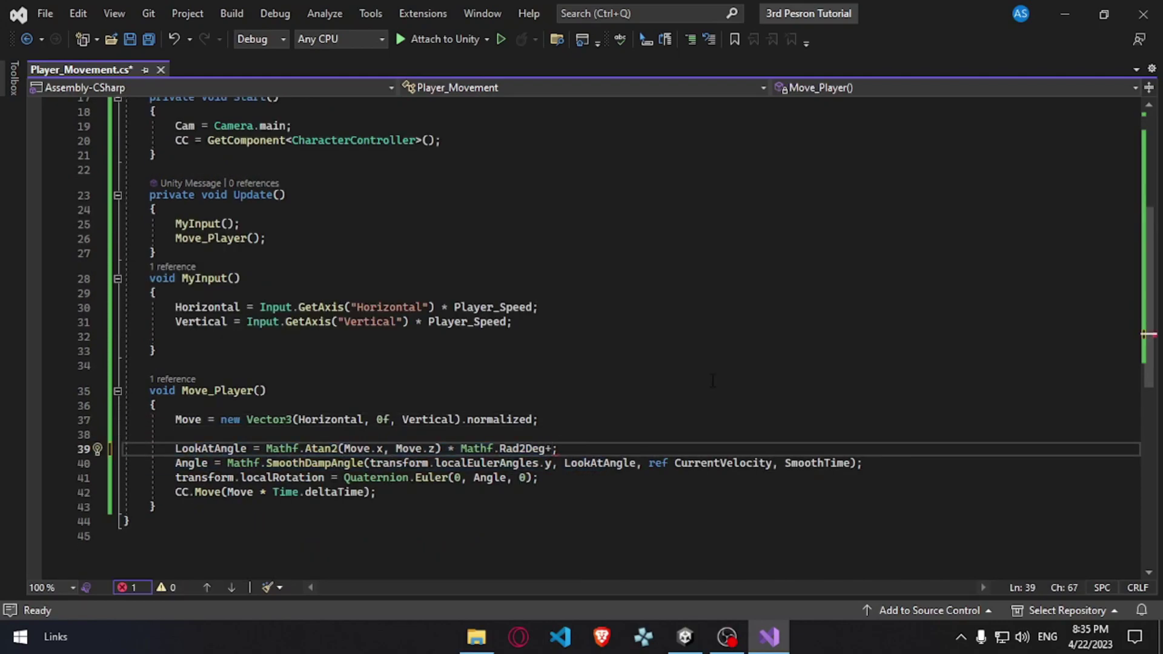
text(Cam)
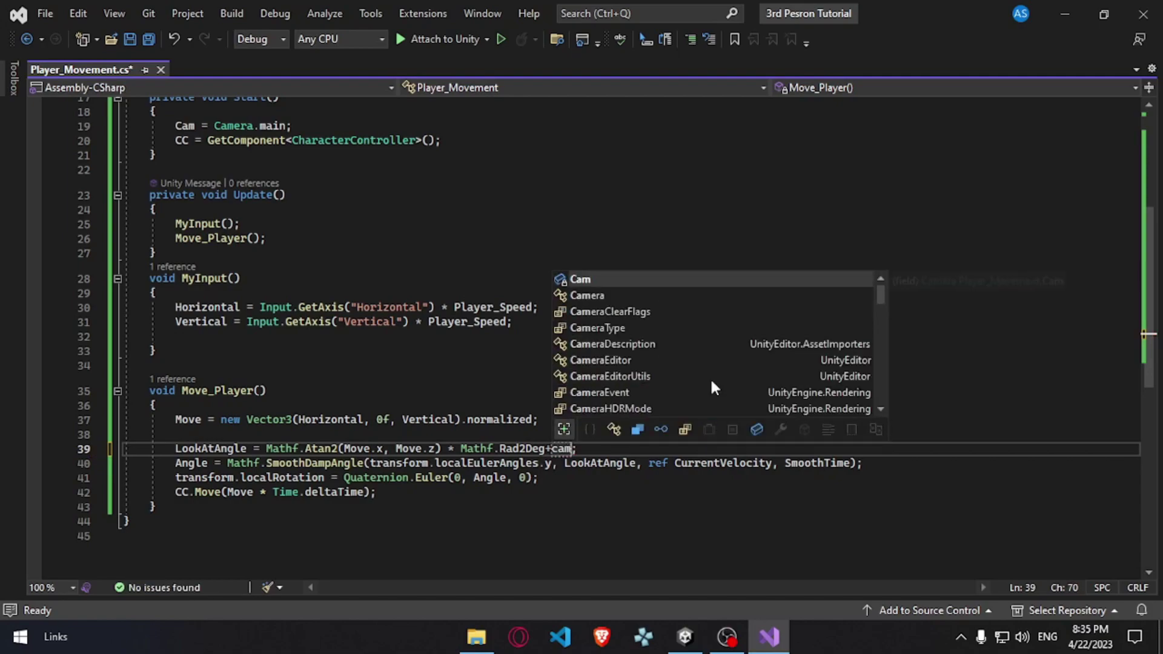
text(.transform.l)
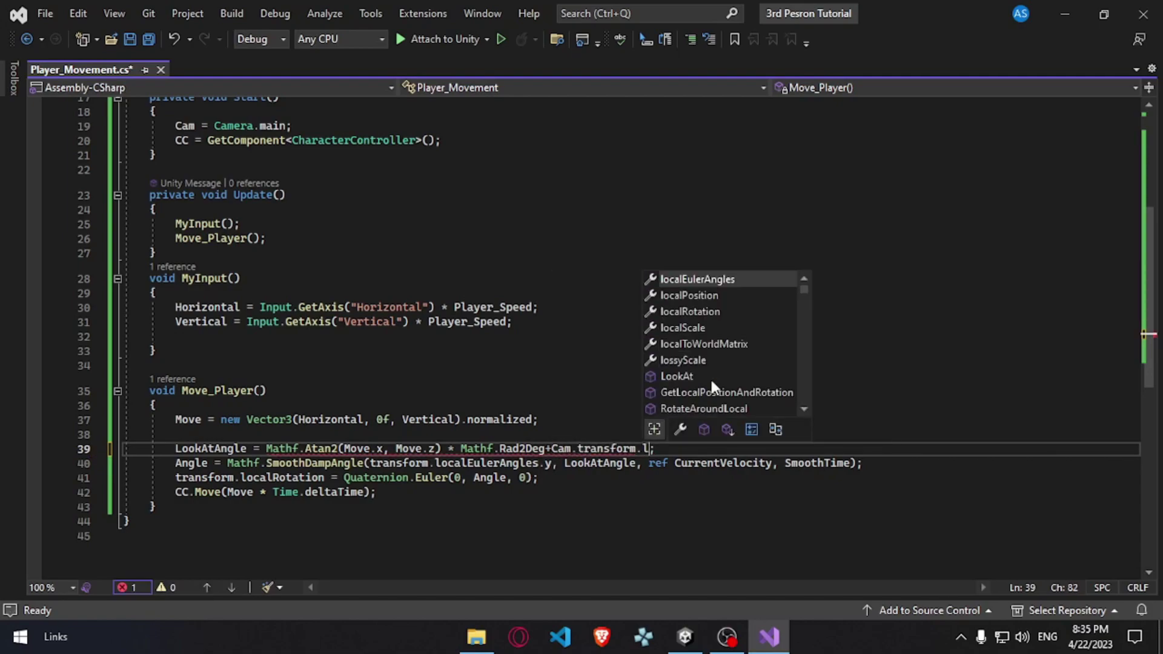
text(o)
key(Tab)
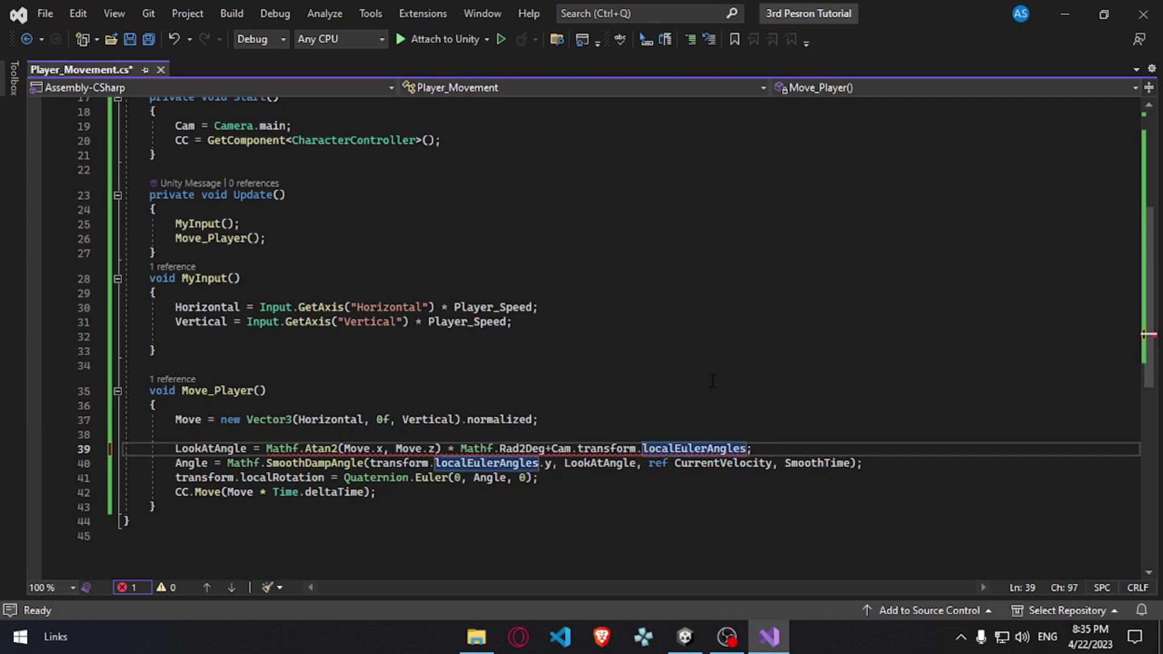
text(.y)
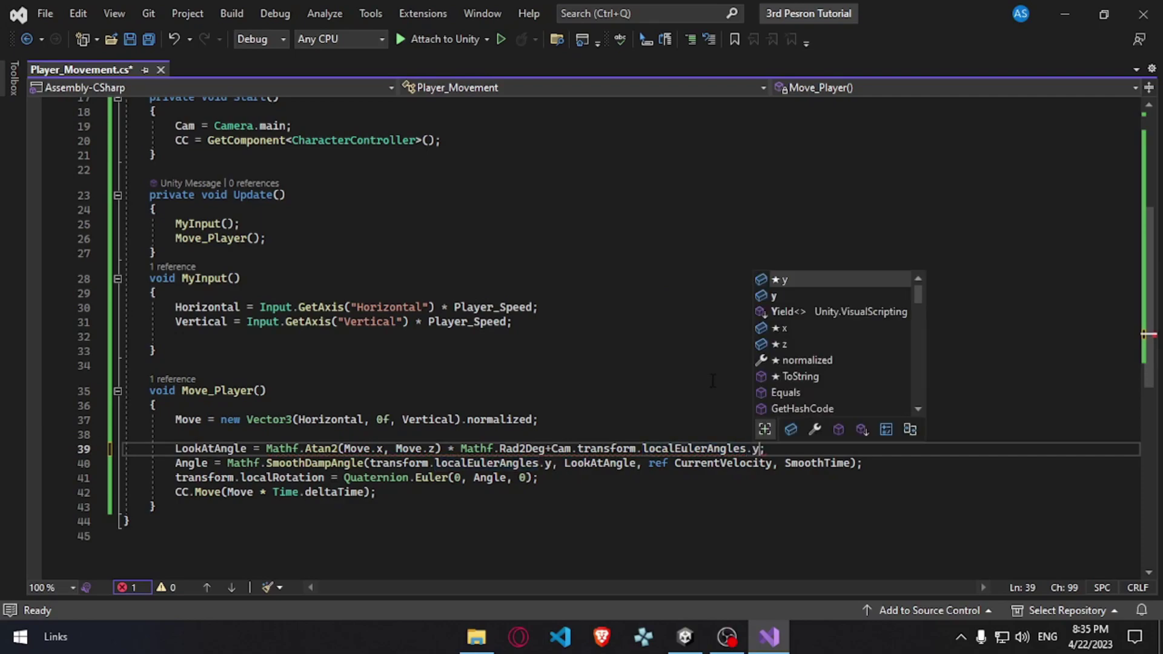
key(Escape)
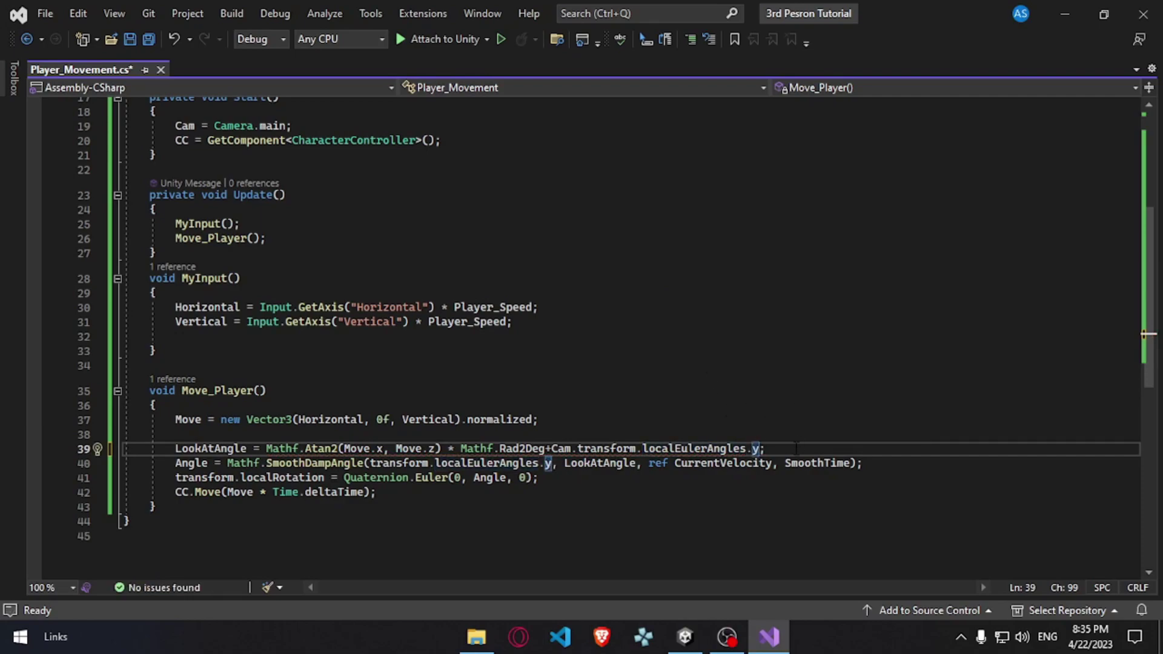
- Review the camera term and rotation line, then add blank lines below the rotation line
drag(796, 448, 550, 448)
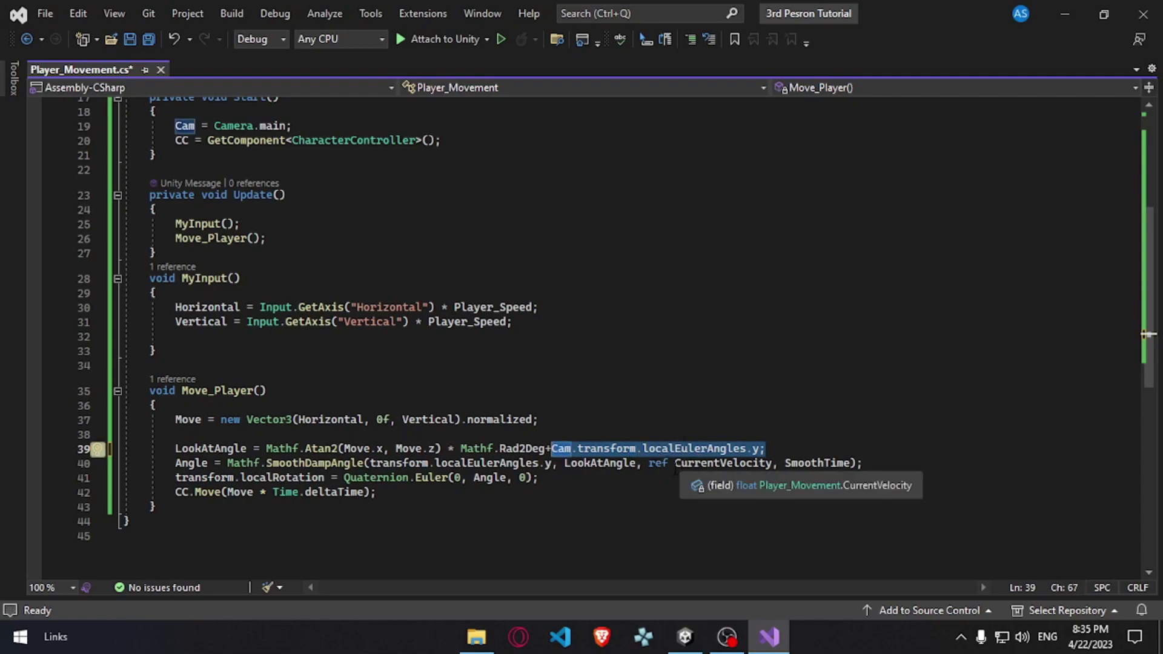
click(558, 481)
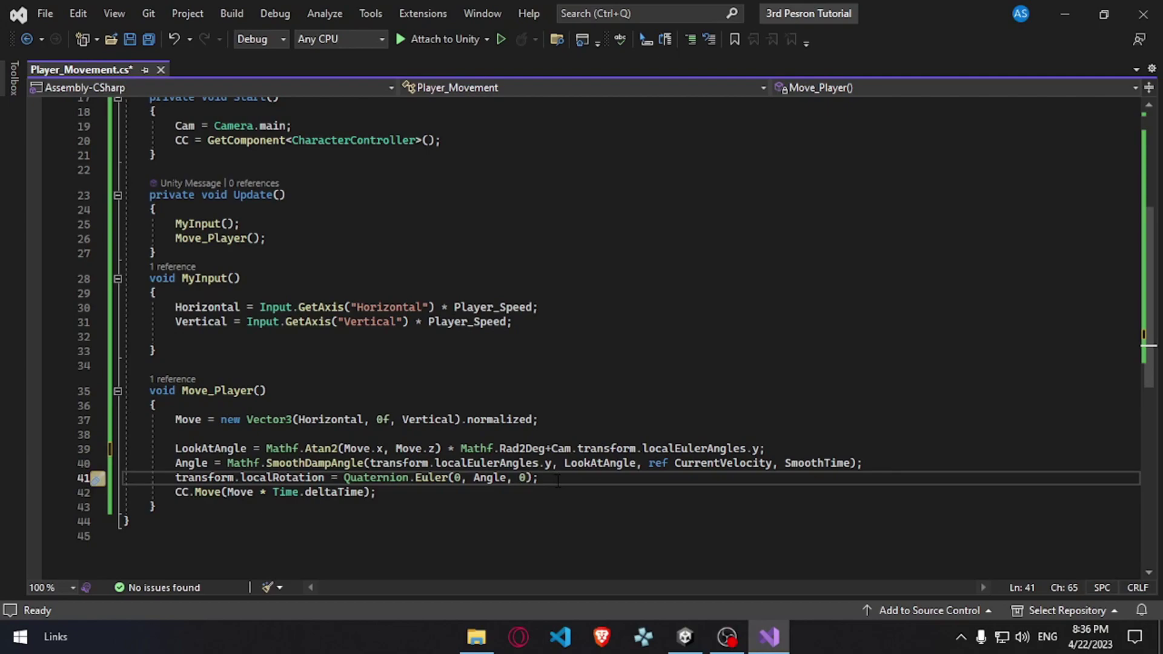
drag(557, 481, 173, 478)
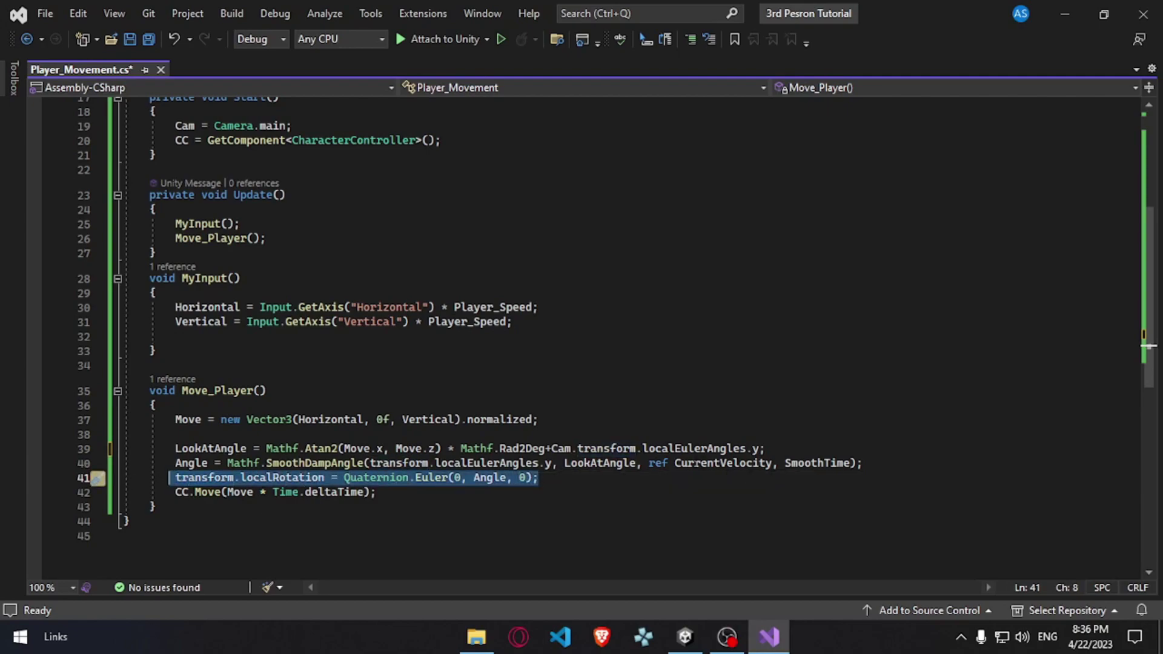
drag(162, 450, 558, 450)
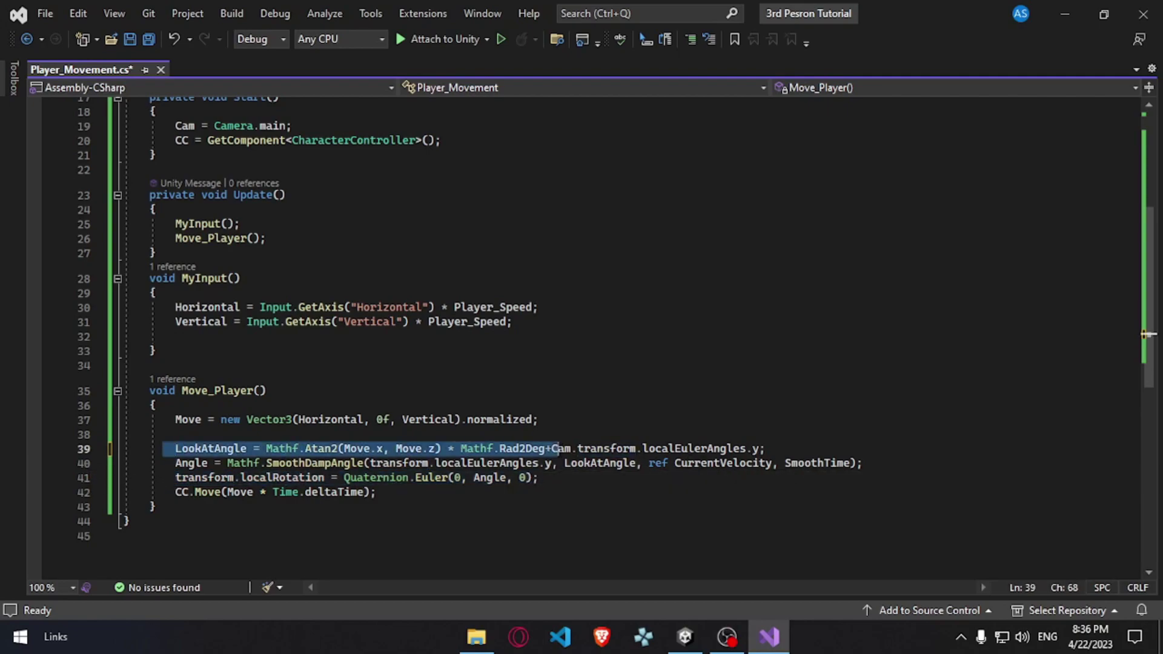
click(569, 489)
click(565, 479)
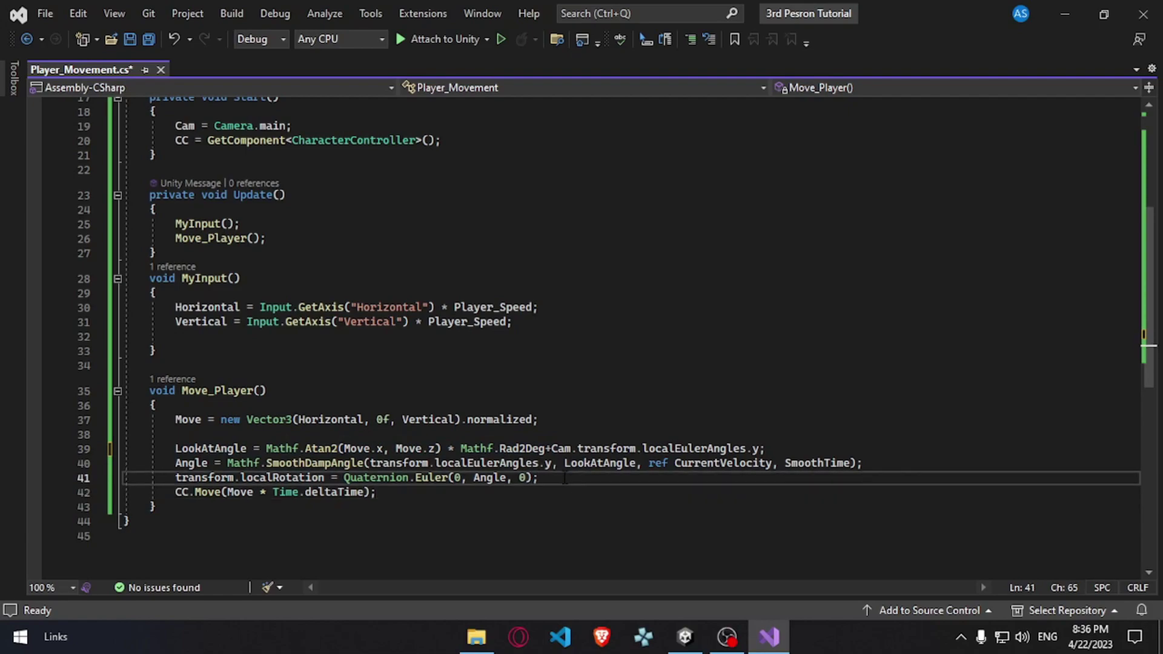
key(Return)
key(Return)
scroll(565, 478, up, 4)
- Declare a new Vector3 MoveDirection field among the Player_Movement declarations
click(348, 143)
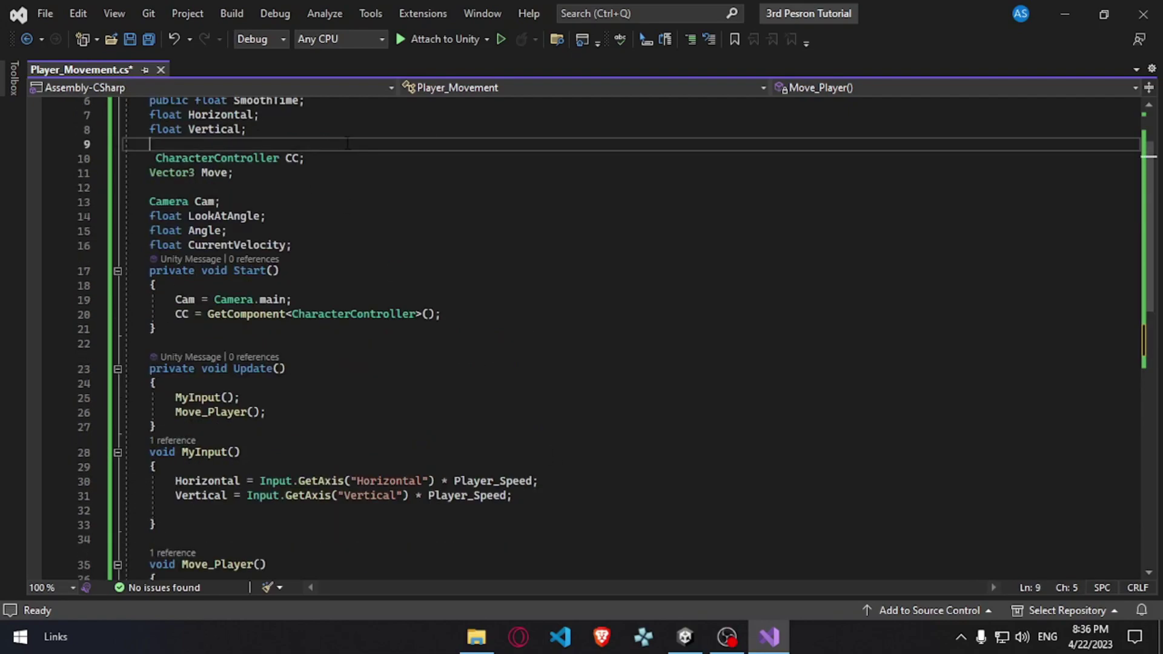
key(Return)
text(vec)
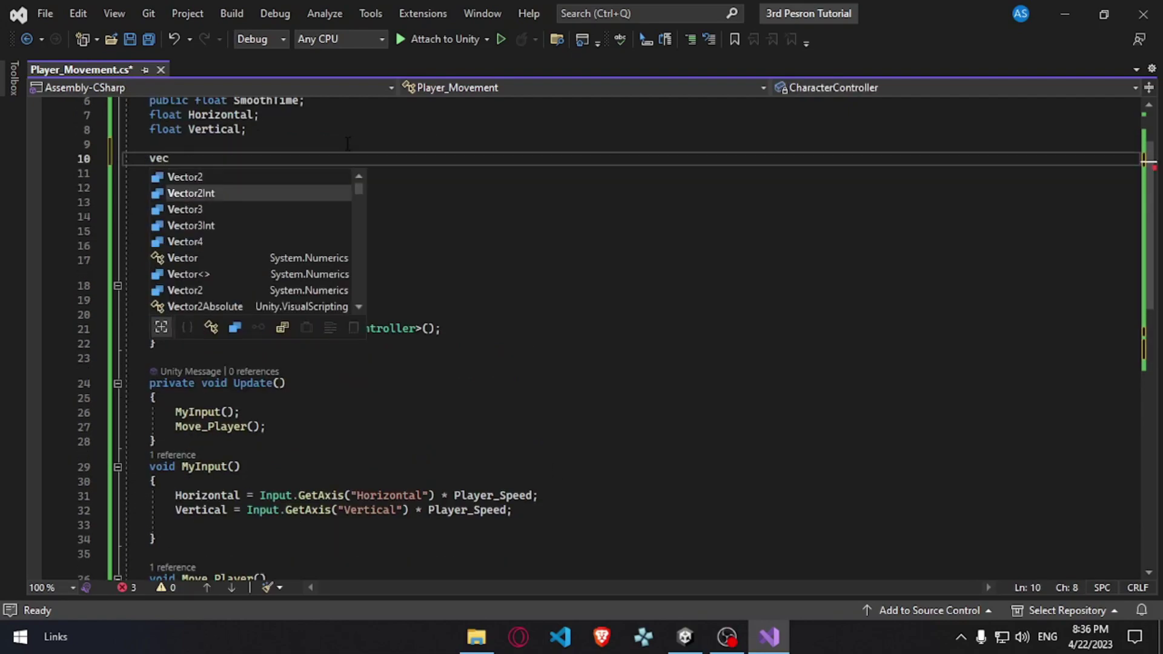
key(Down)
key(space)
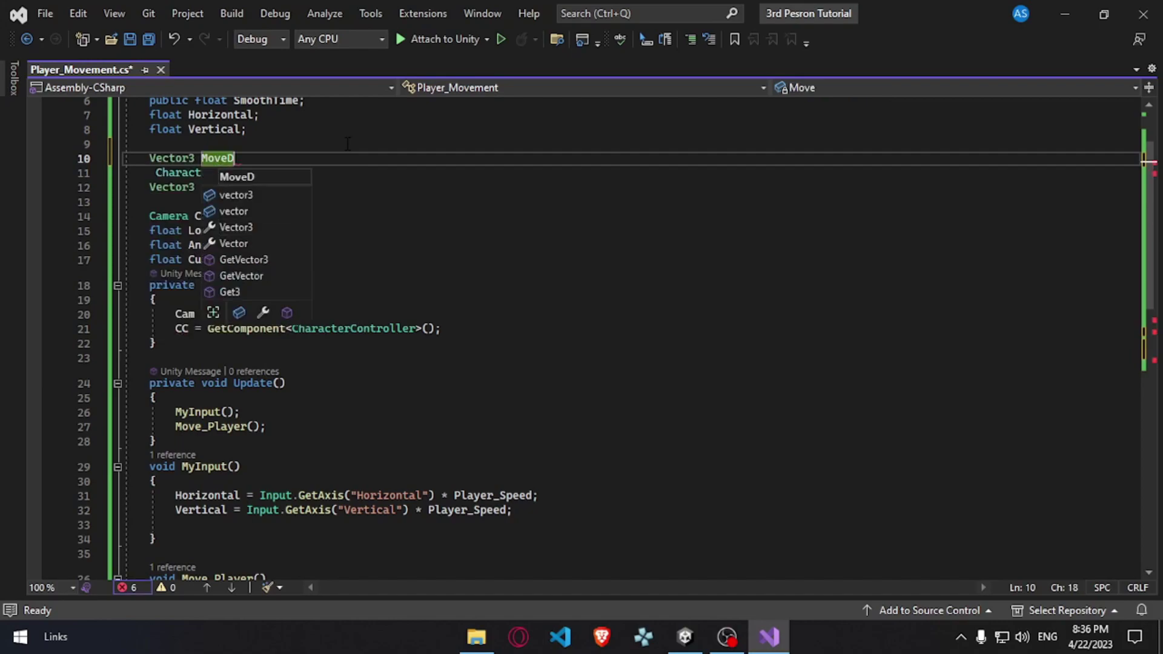
text(irection;)
scroll(409, 412, down, 6)
- Set MoveDirection = Quaternion.Euler(0, LookAtAngle, 0) * Vector3.forward
key(Return)
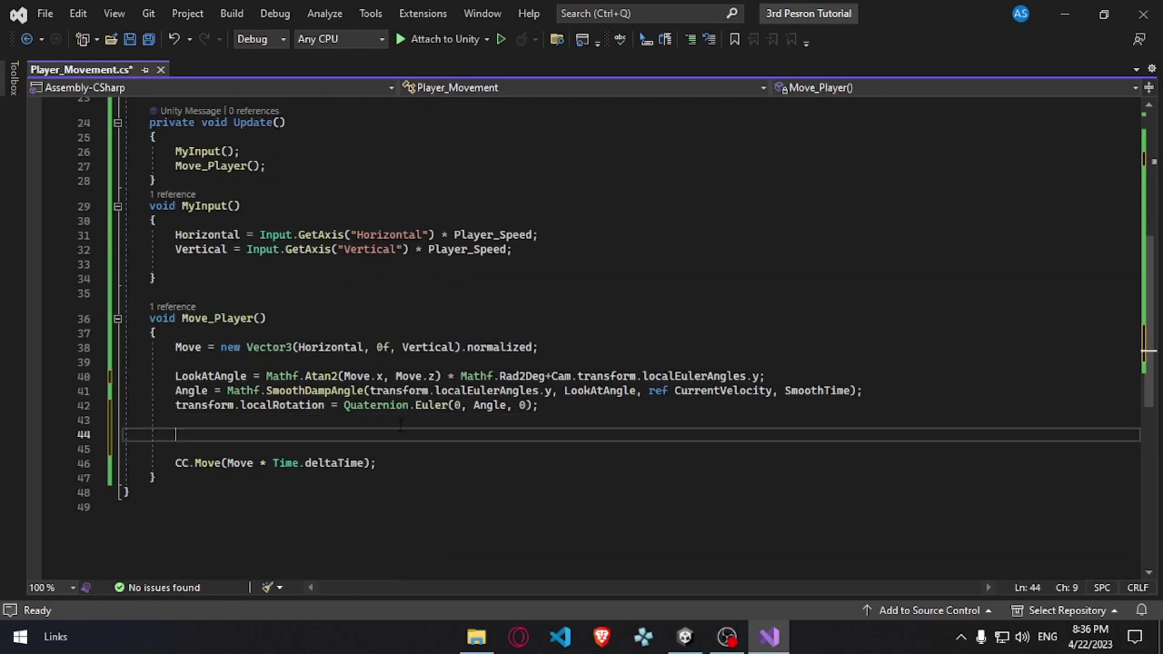
text(MoveDirection=)
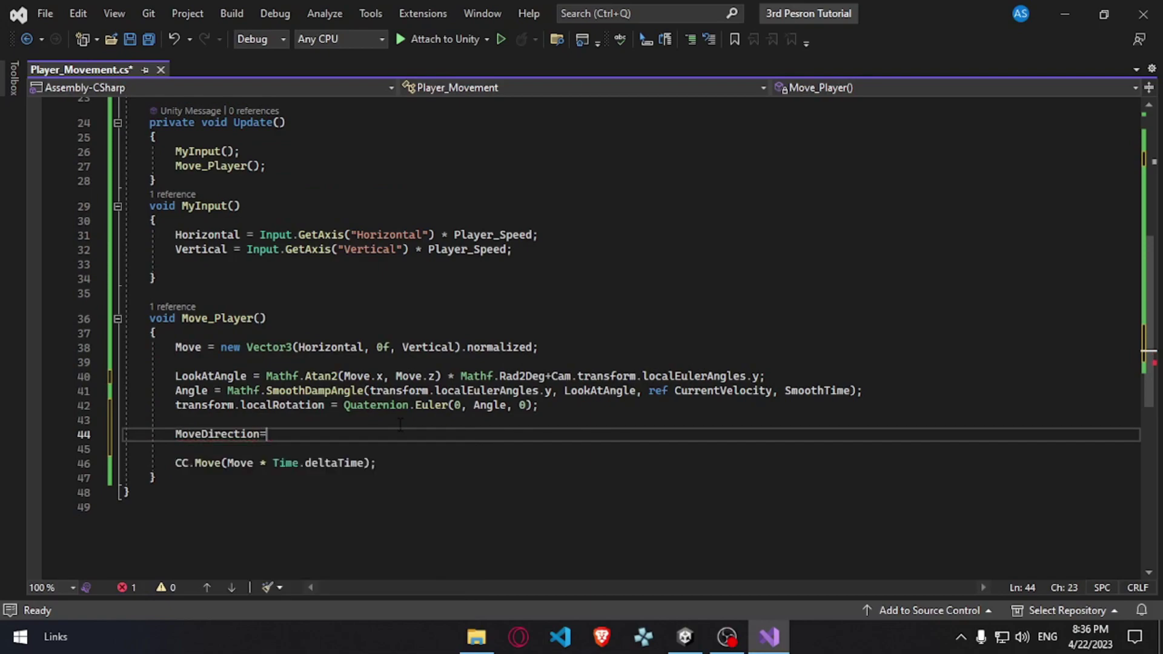
text(qua.E(0,)
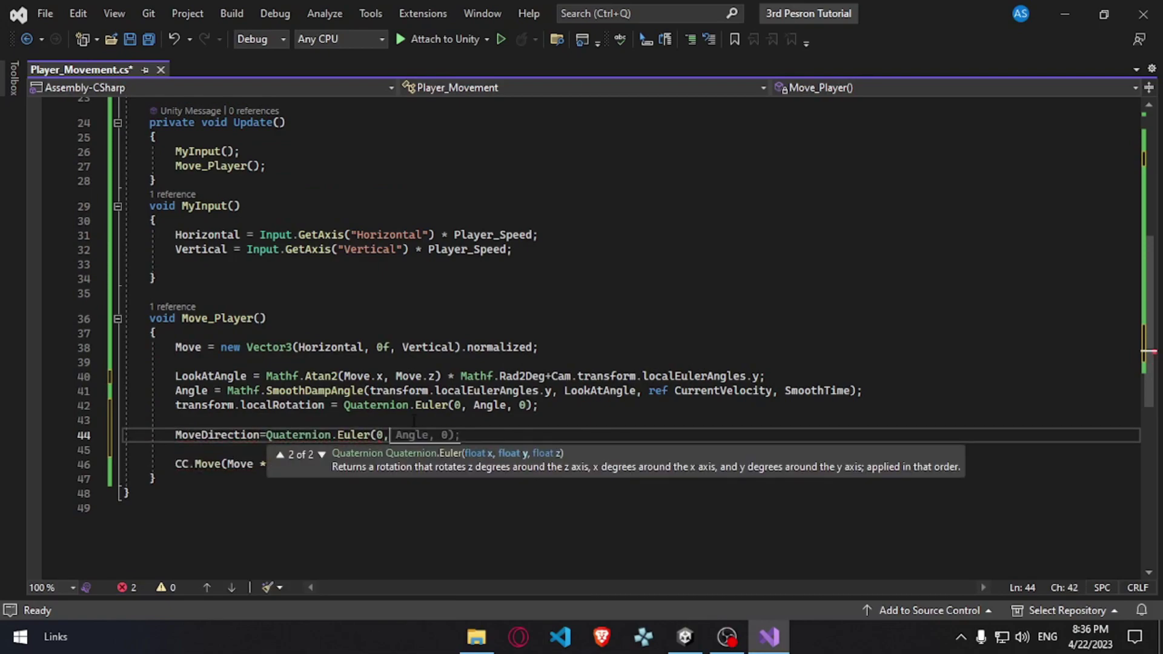
text(L)
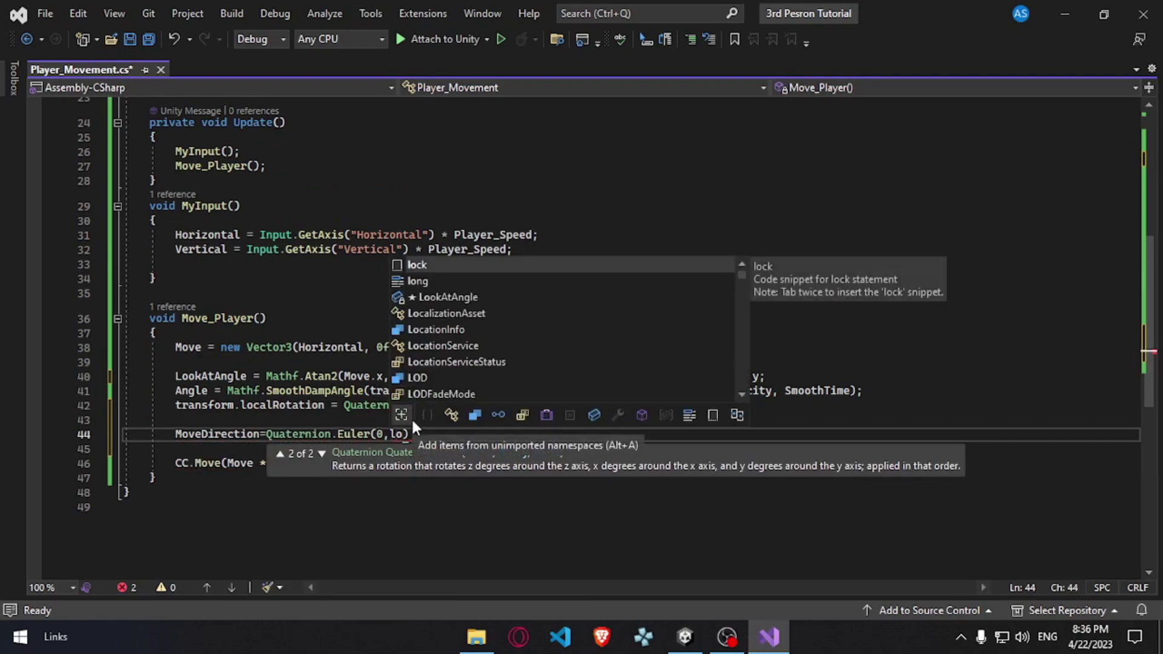
key(Tab)
text(, 0)
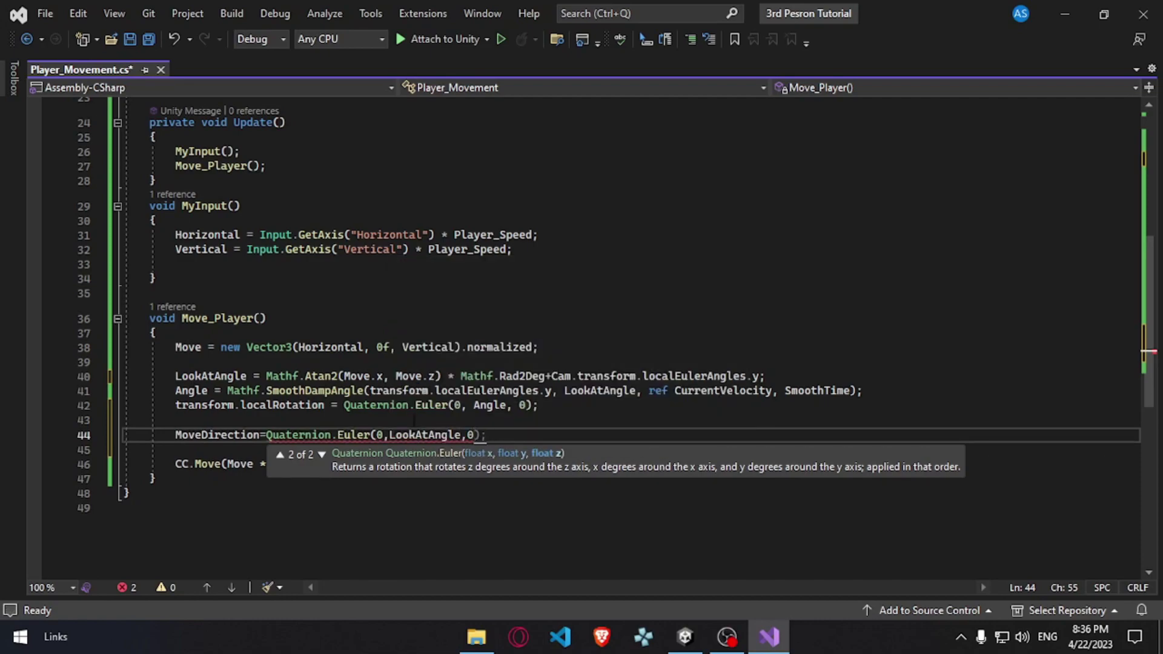
text() * )
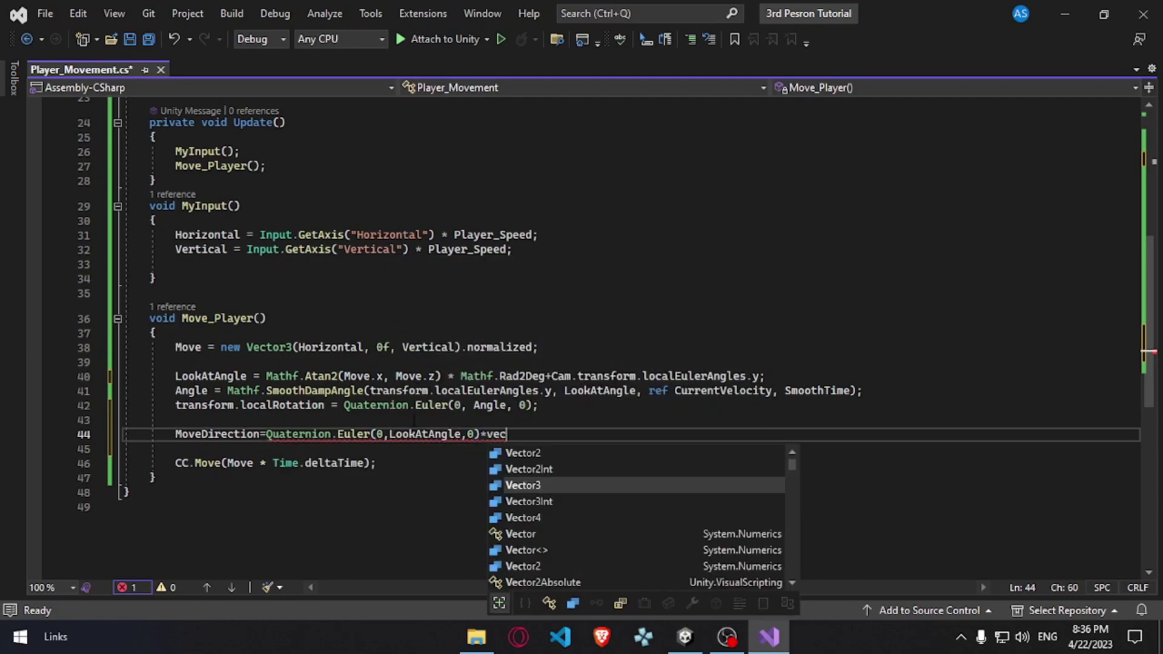
text(Vector3.forward;)
key(Down)
key(Down)
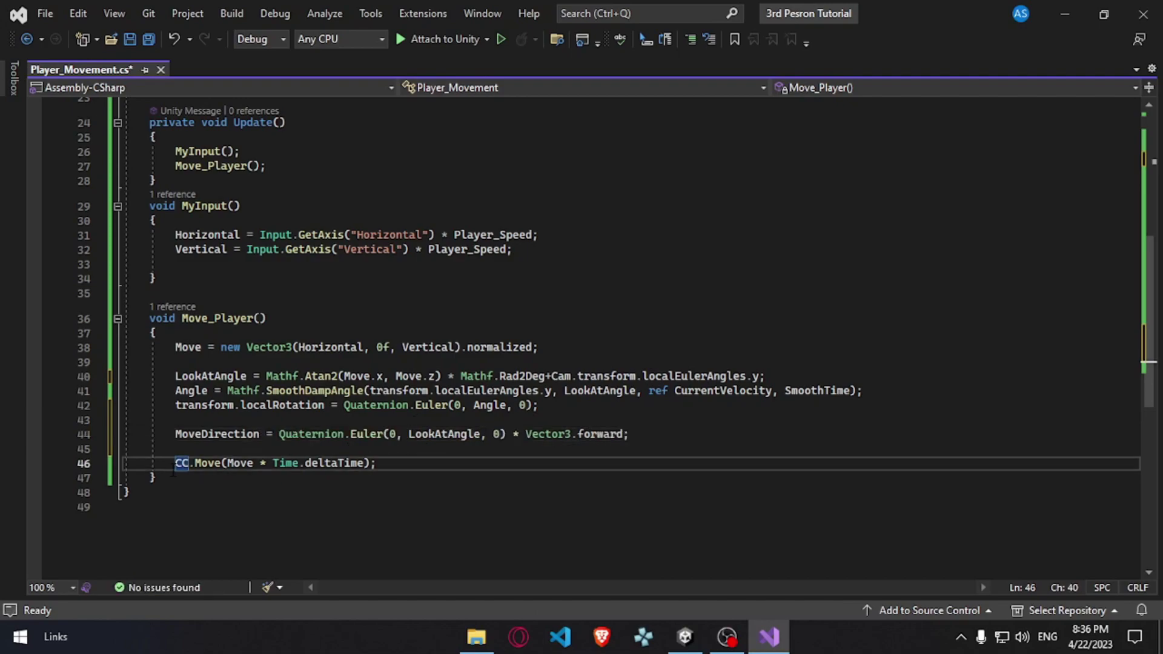
- Replace the CC.Move argument with MoveDirection and return to Unity to reload scripts
double_click(245, 464)
text(mov)
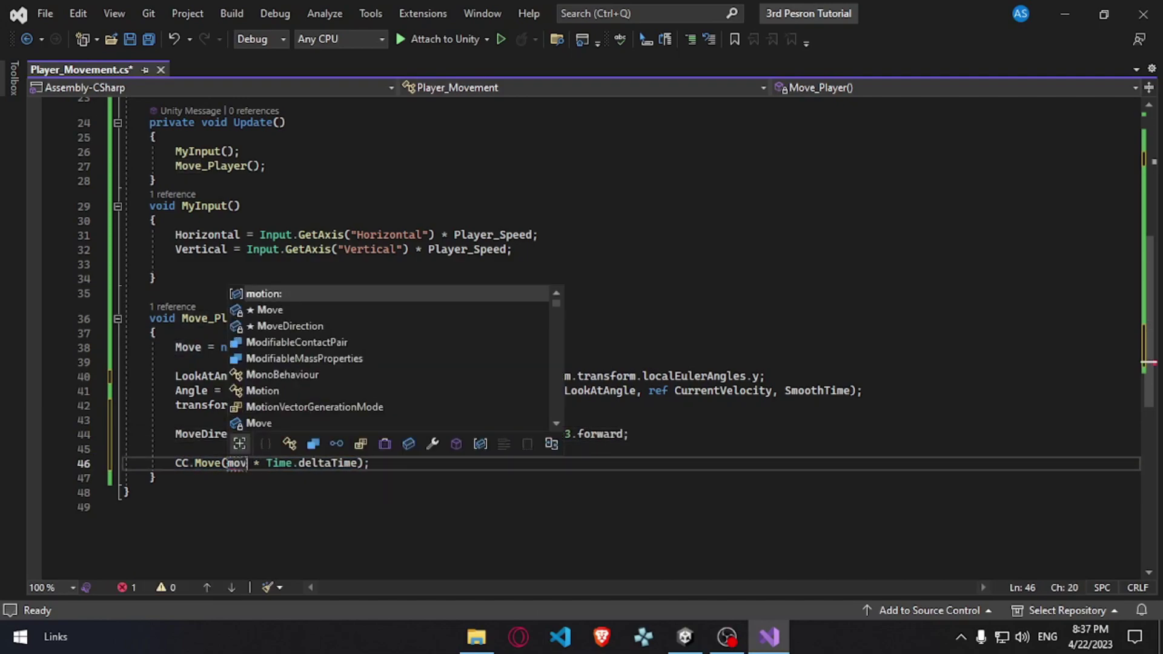
text(e)
key(Down)
key(Tab)
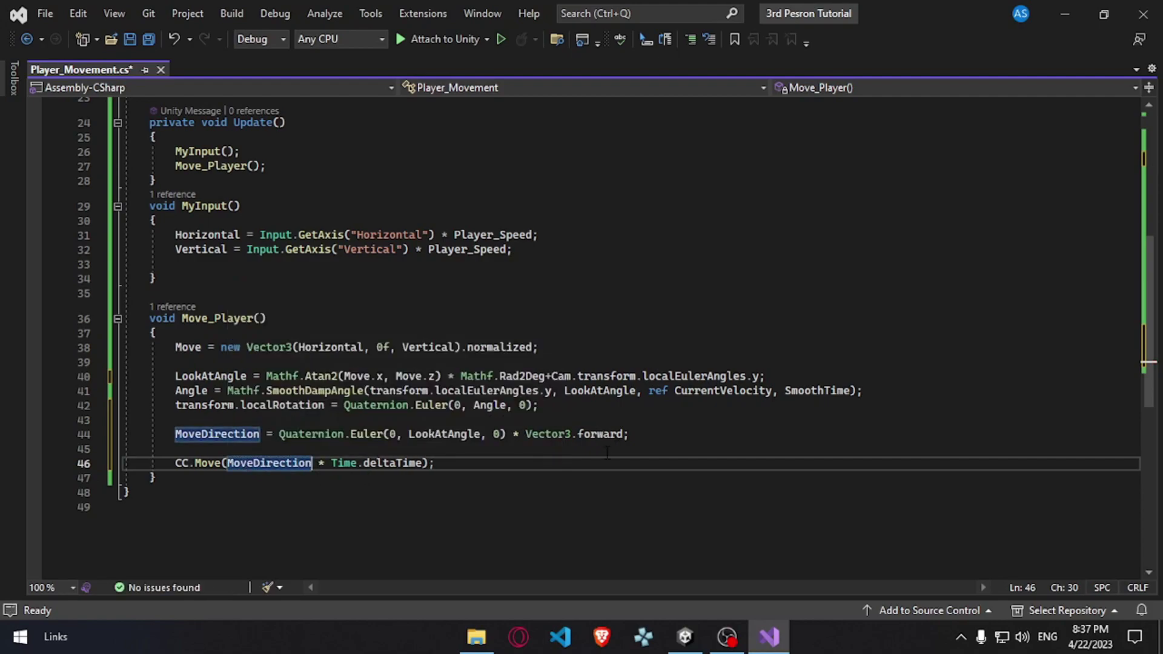
click(680, 640)
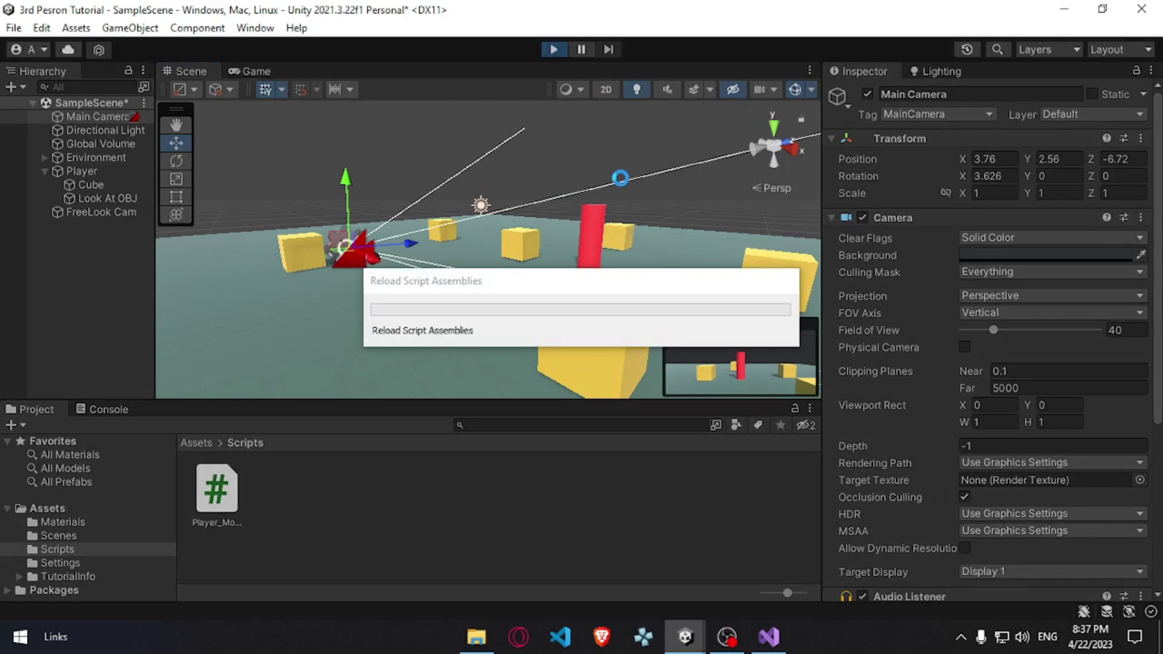
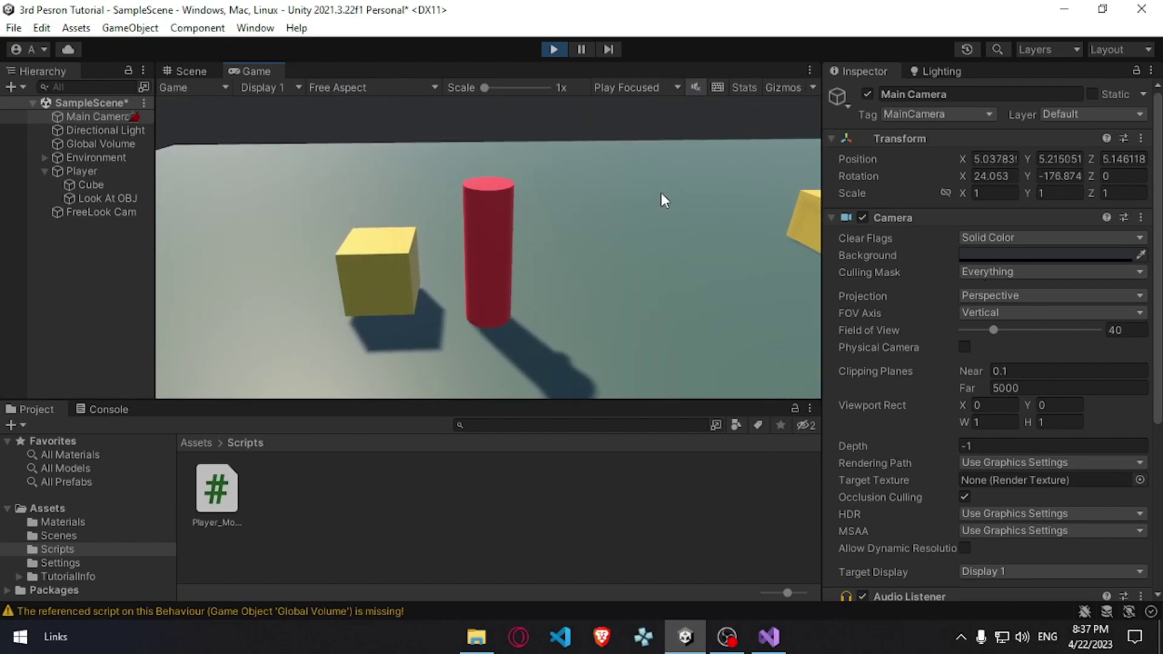
- Walk the red cylinder player forward in Play mode with W
key(w)
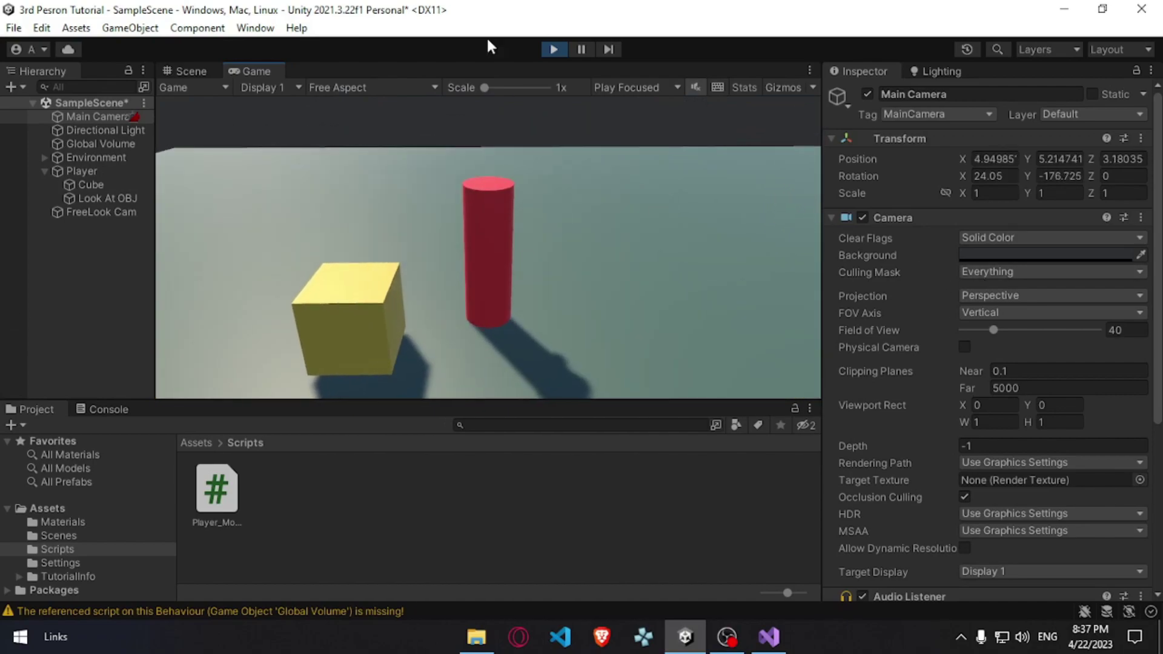
- Add an if (Move.magnitude > 0.1f) block with braces below the Move assignment
key(alt+Tab)
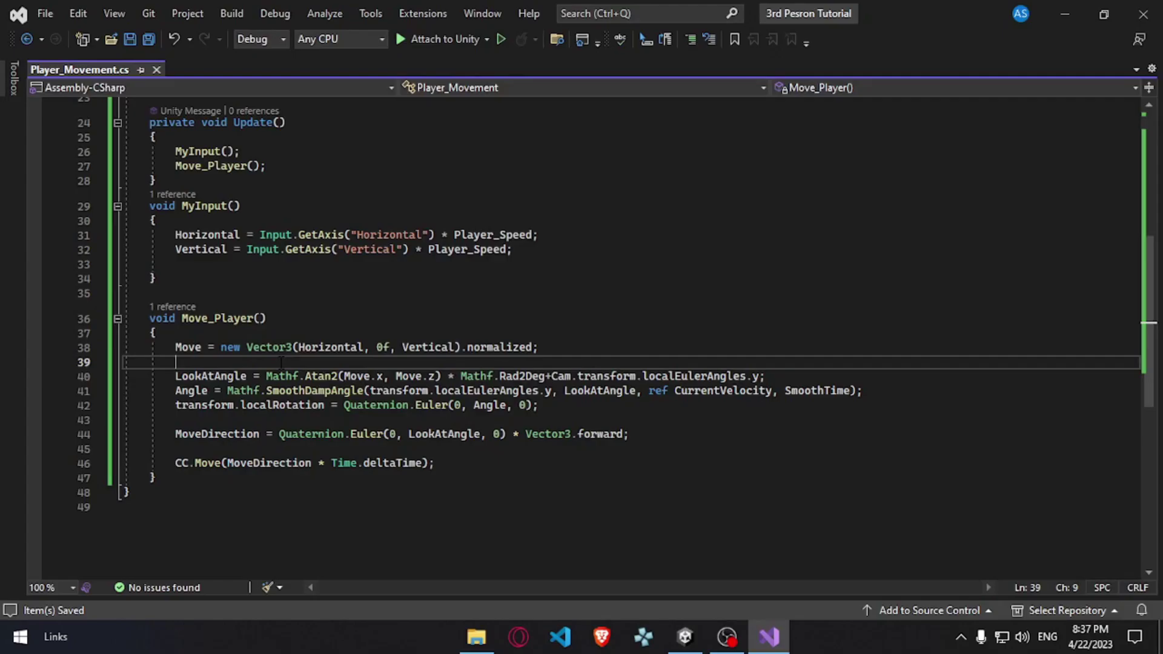
key(Return)
text(if)
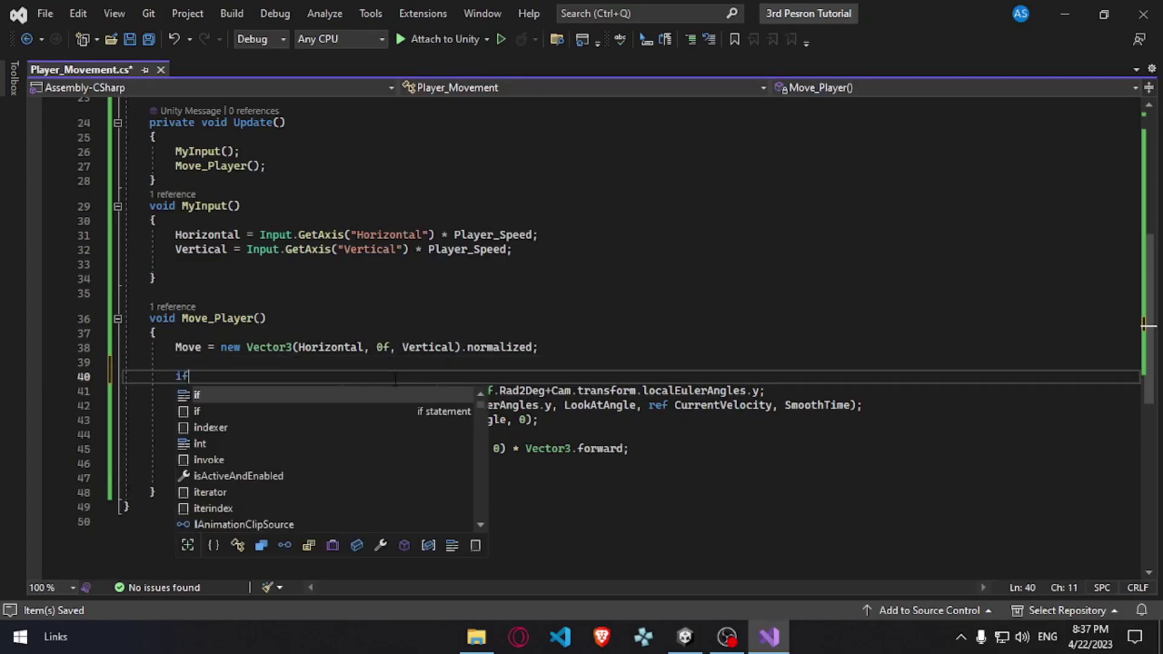
key(Escape)
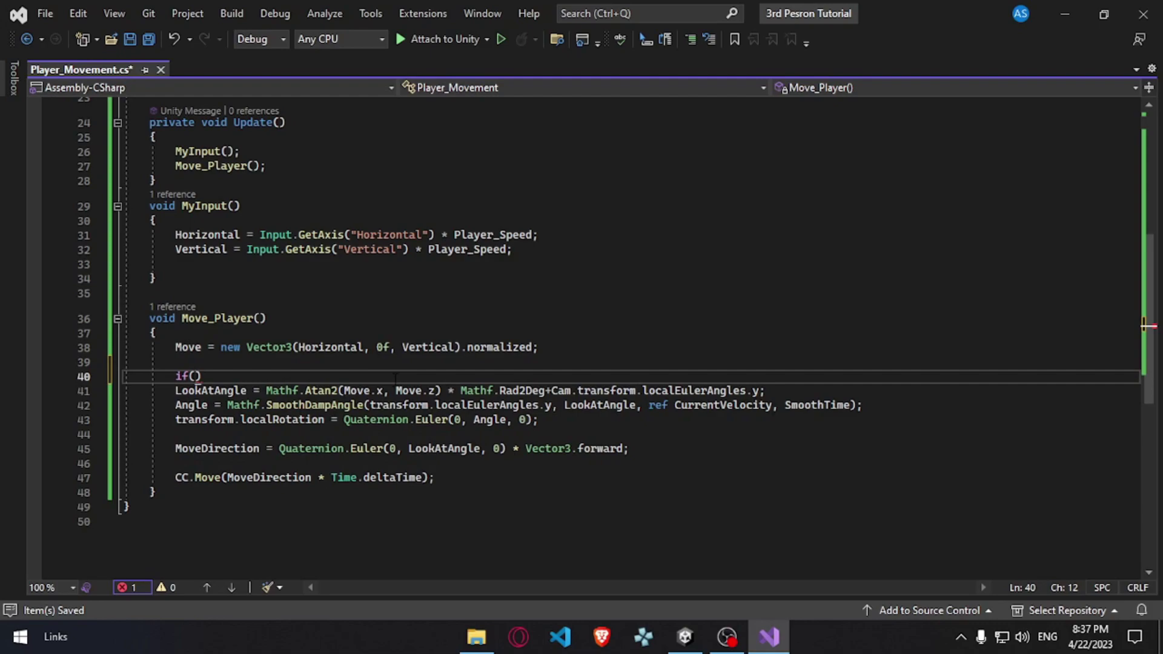
text(mov.)
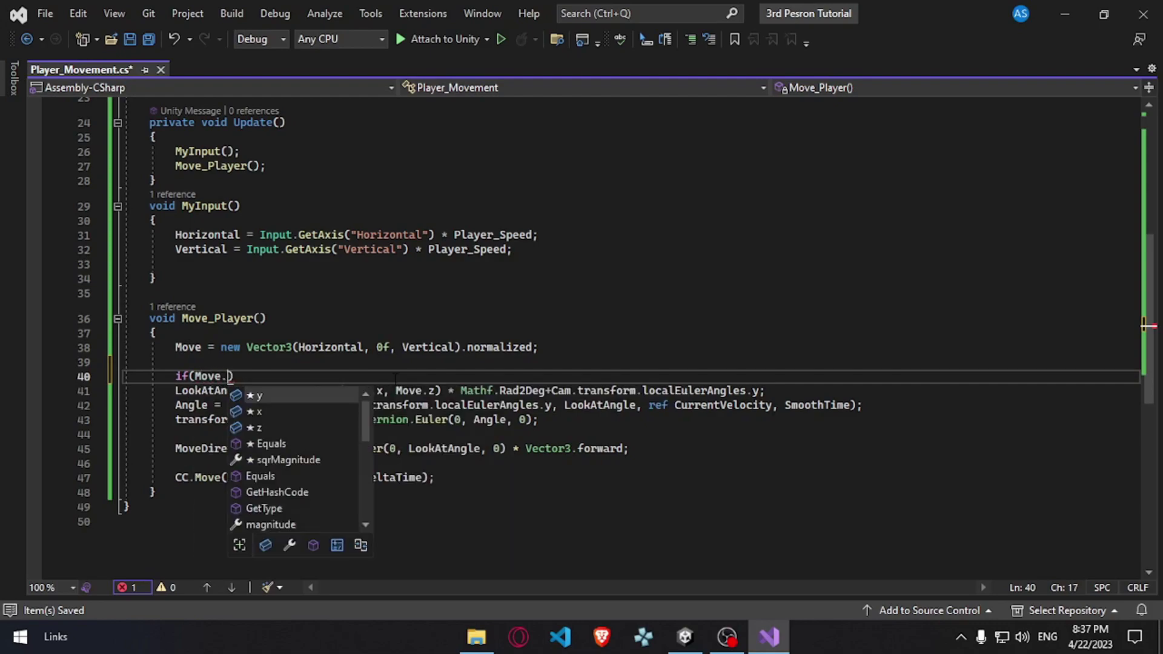
text(ma)
key(Tab)
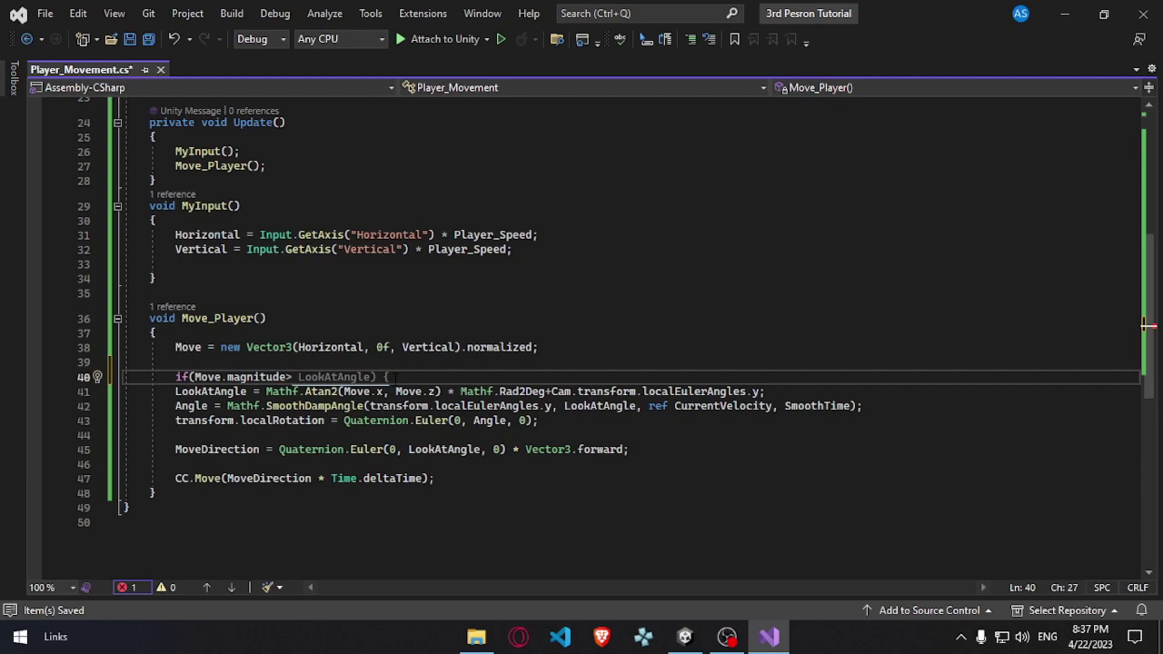
text(0.1f))
key(Return)
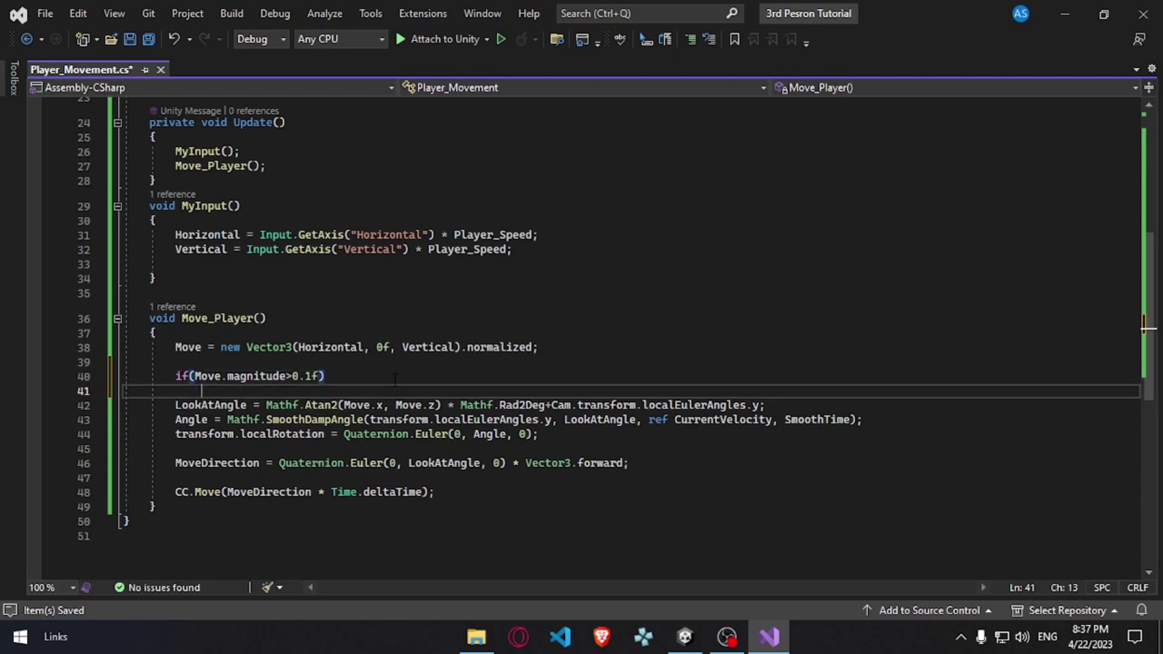
text({)
key(Return)
- Move the rotation, direction and CC.Move lines inside the new if block
drag(162, 434, 494, 510)
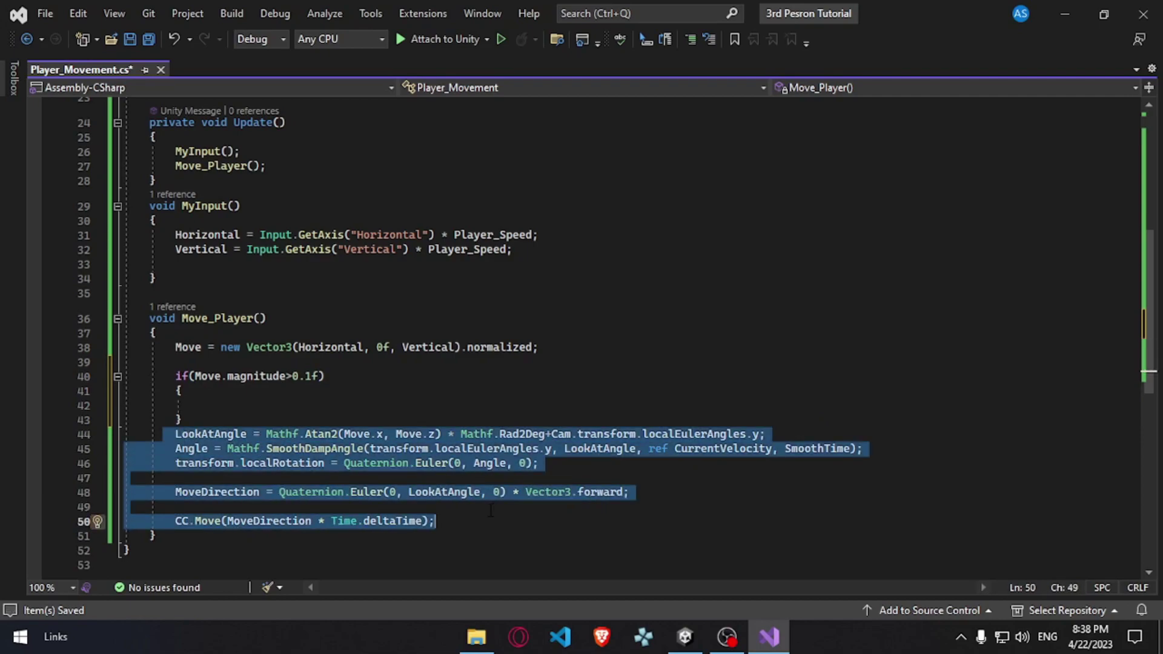
key(ctrl+x)
click(271, 405)
key(ctrl+v)
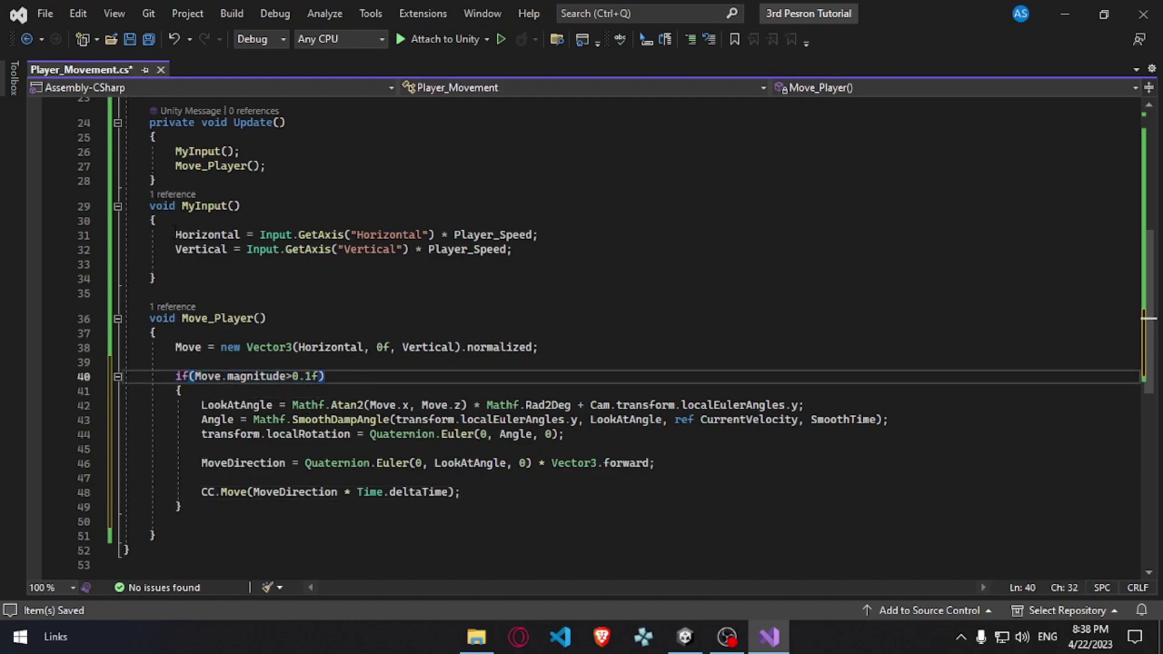
drag(126, 233, 152, 298)
click(377, 478)
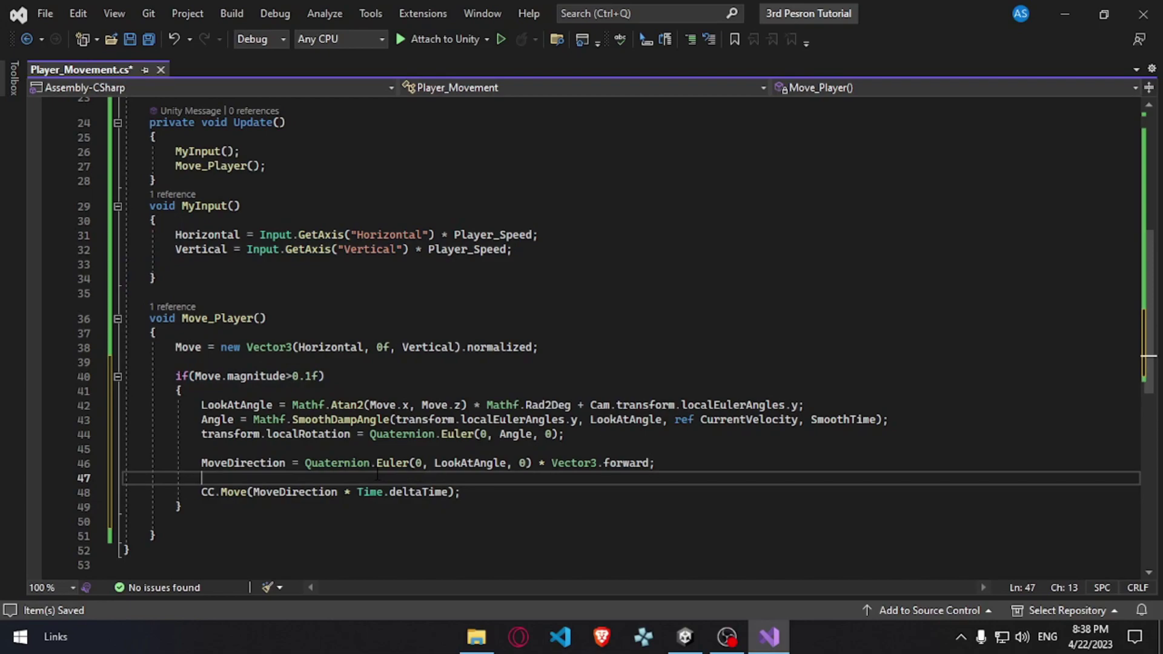
click(434, 405)
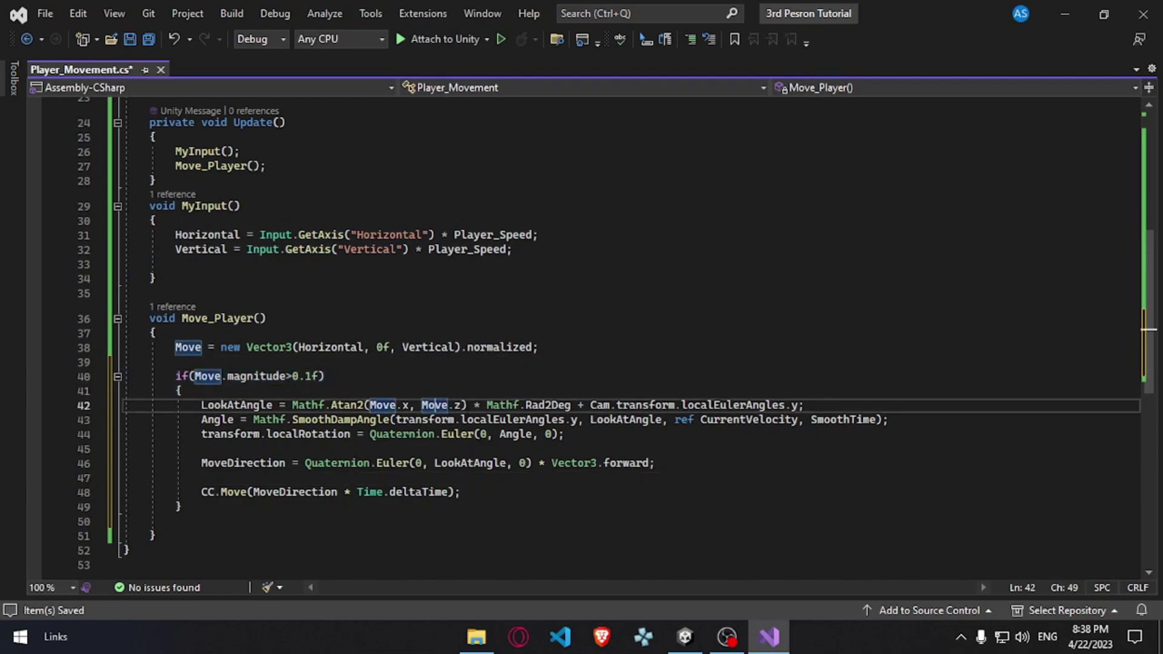
- Enter Play mode, set the Player's Smooth Time to 0.1, and walk the cylinder around
click(686, 637)
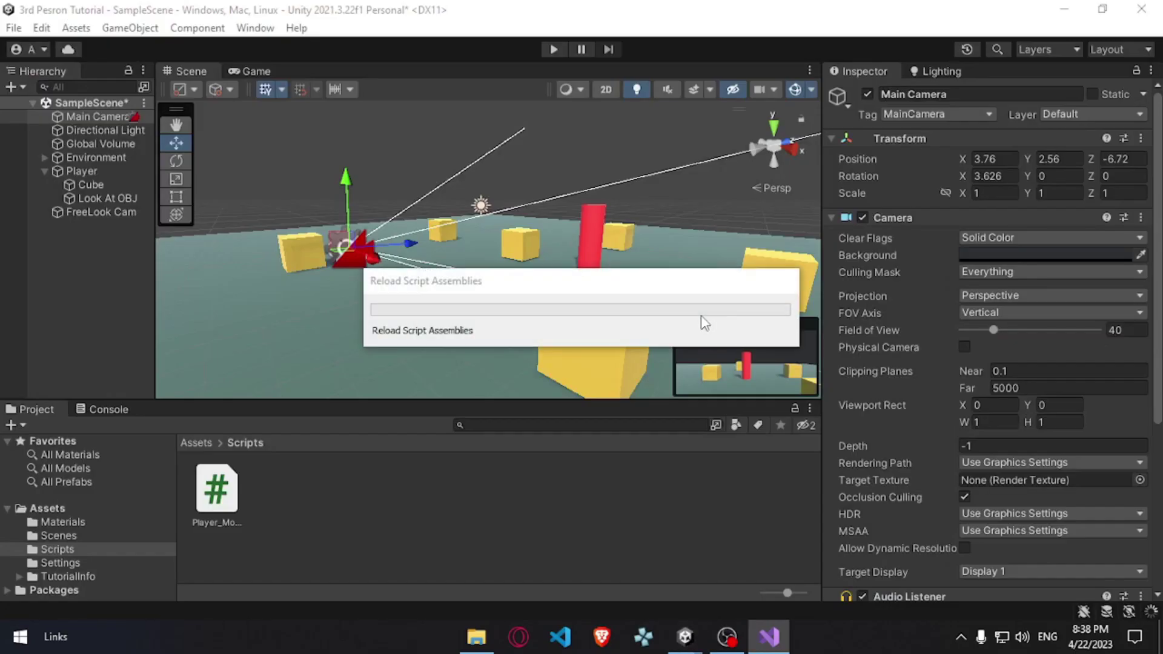
key(ctrl+p)
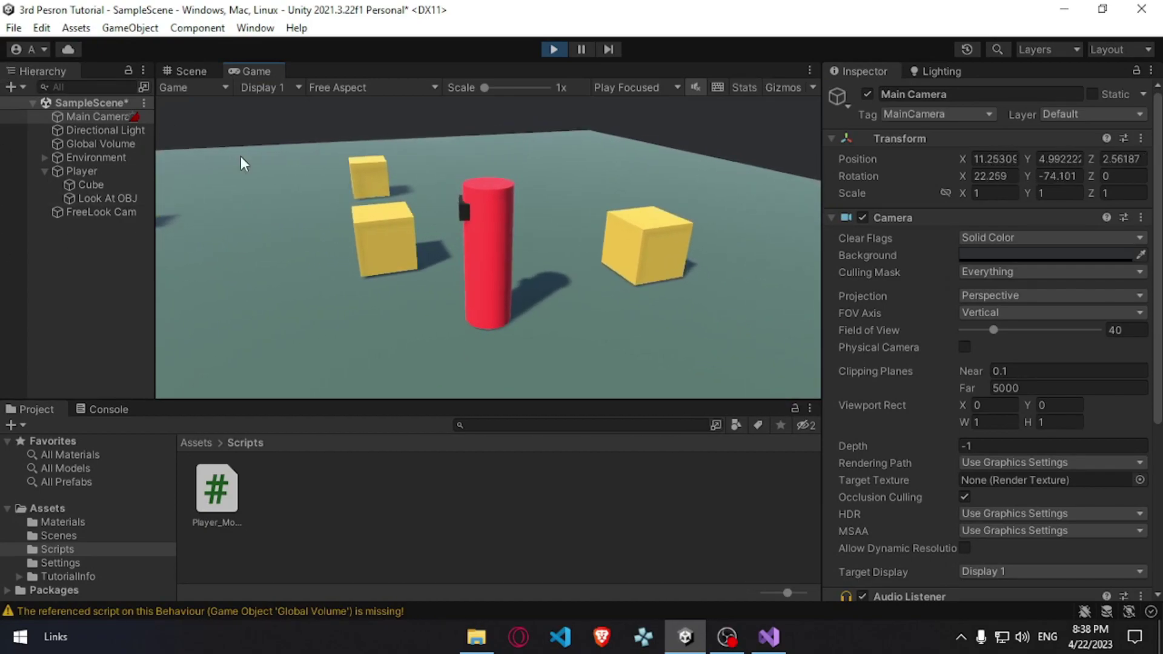
click(94, 171)
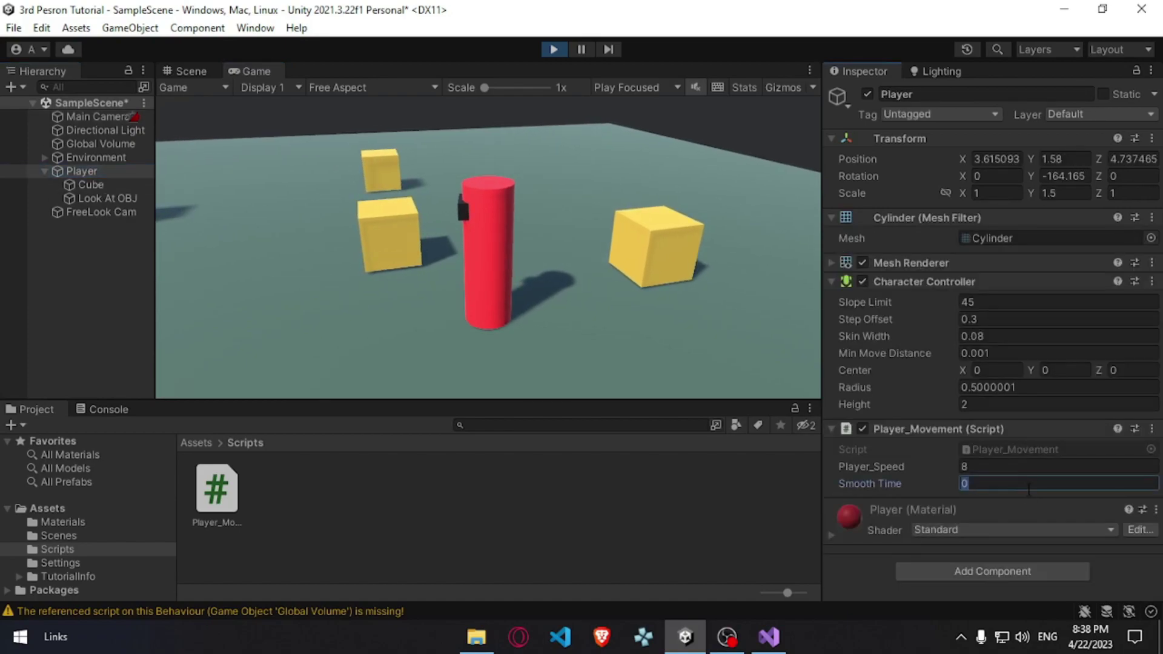
key(w)
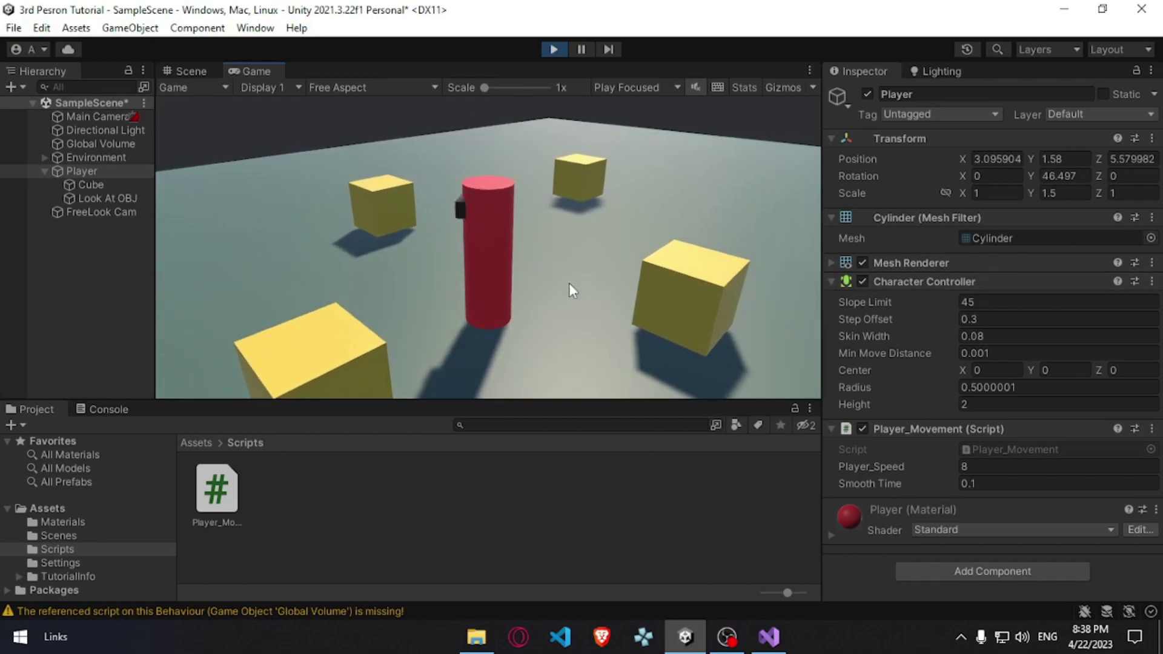
key(w)
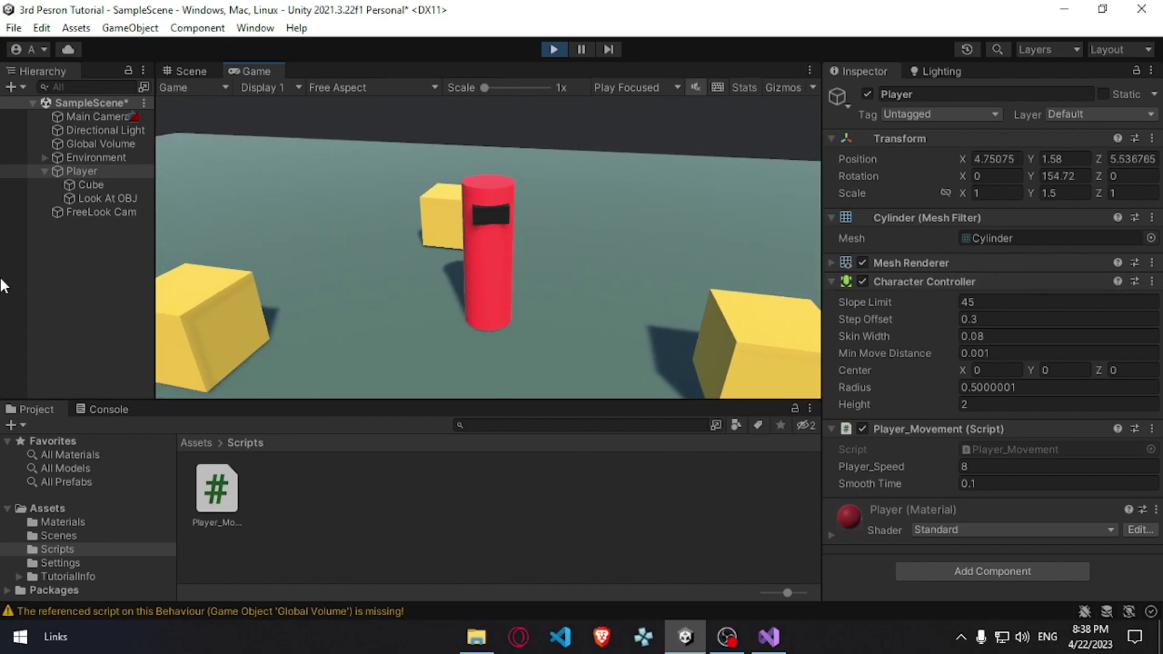
key(w)
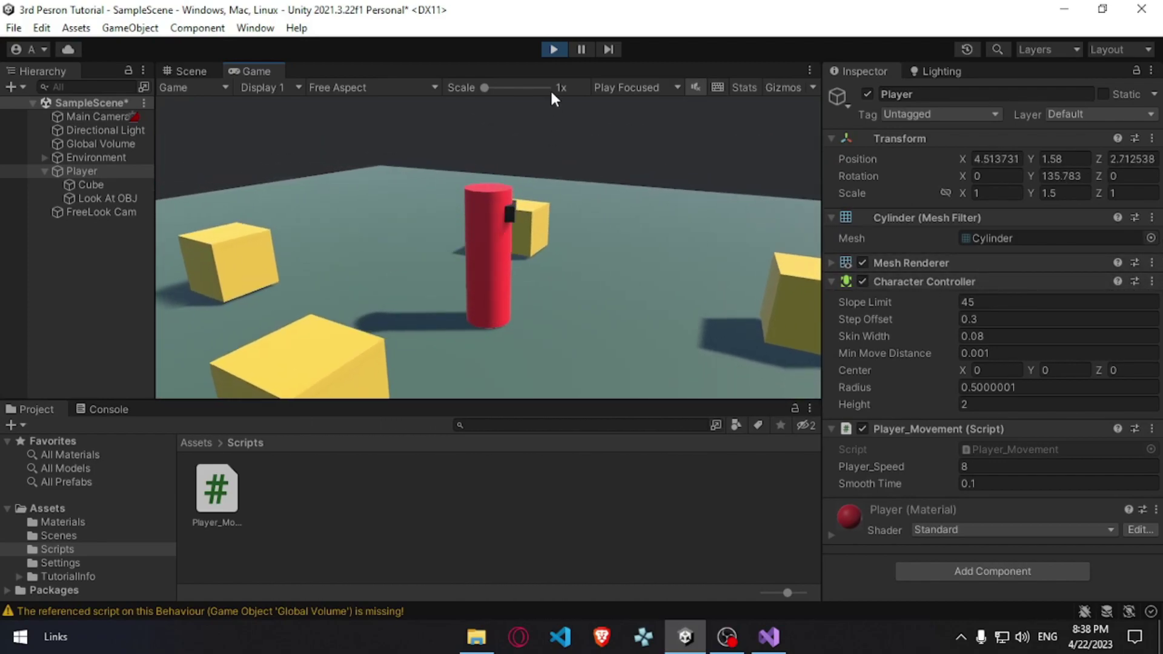
- Stop Play mode and multiply MoveDirection by Player_Speed in the line 48 CC.Move call
click(553, 50)
click(768, 637)
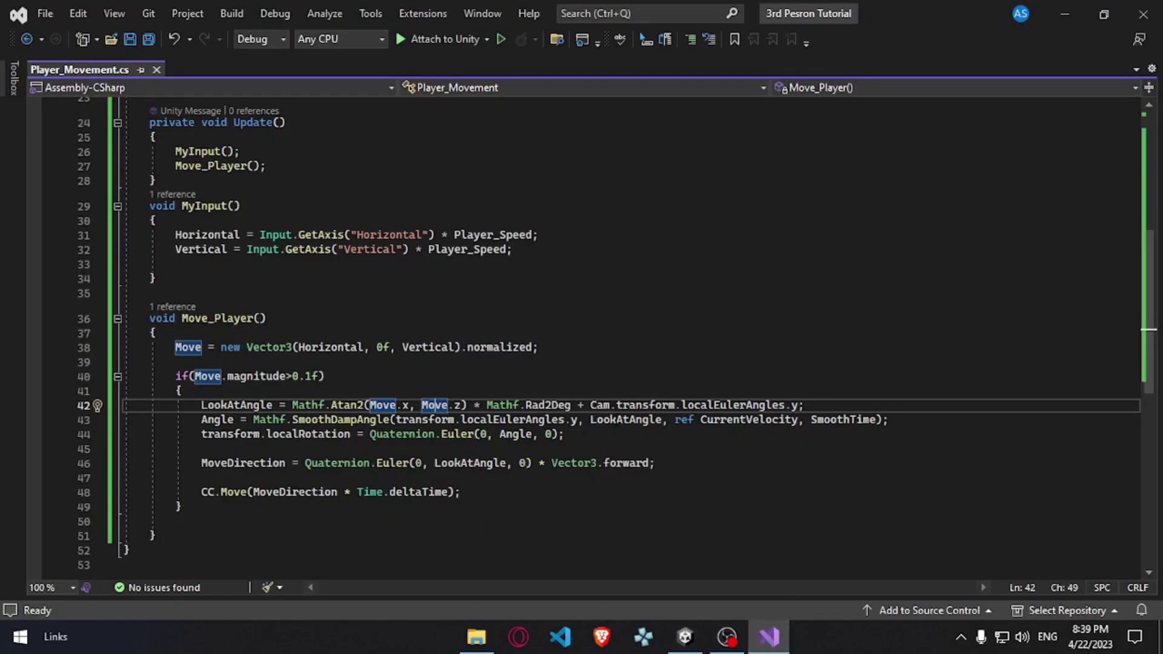
click(338, 491)
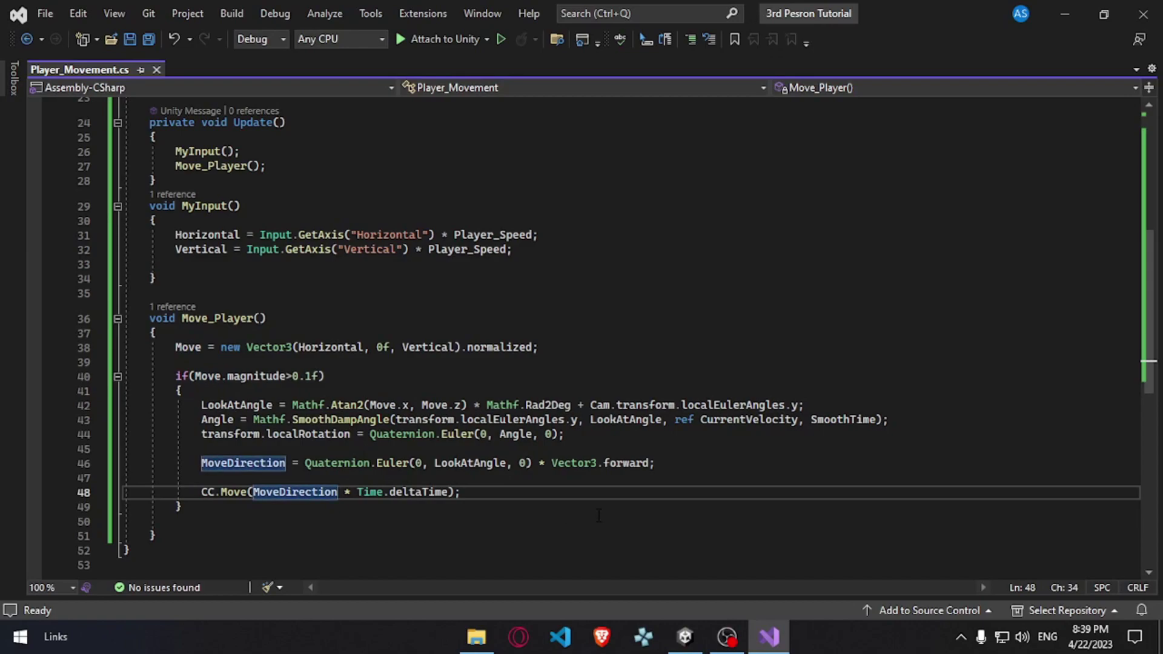
text(*pl)
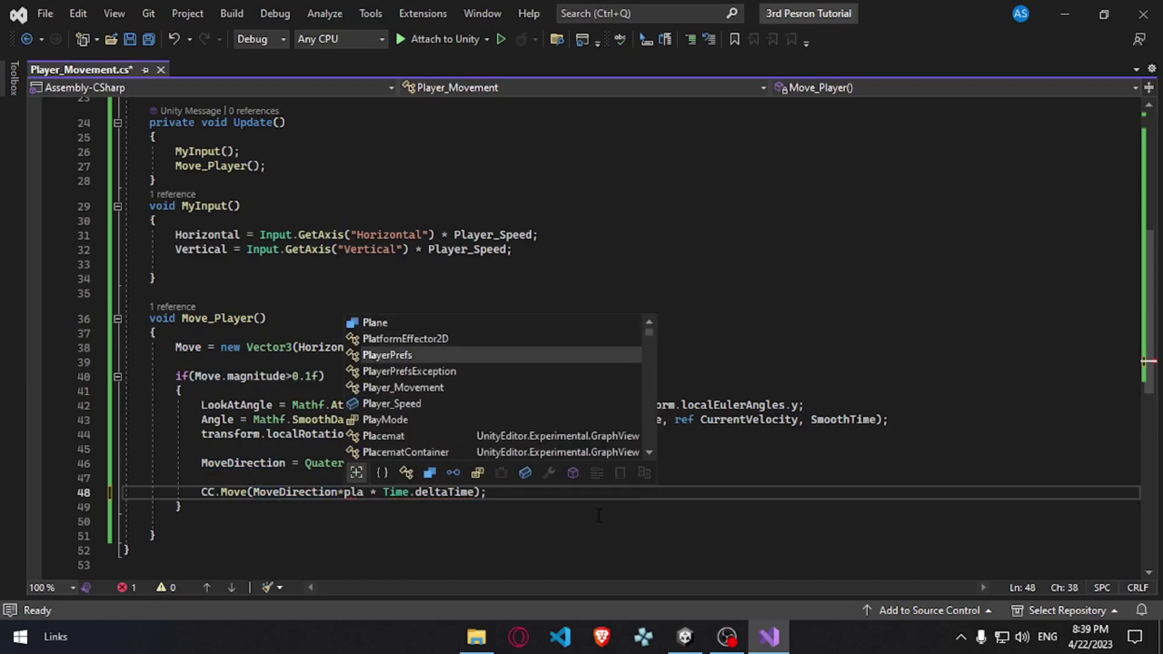
text(a)
key(Tab)
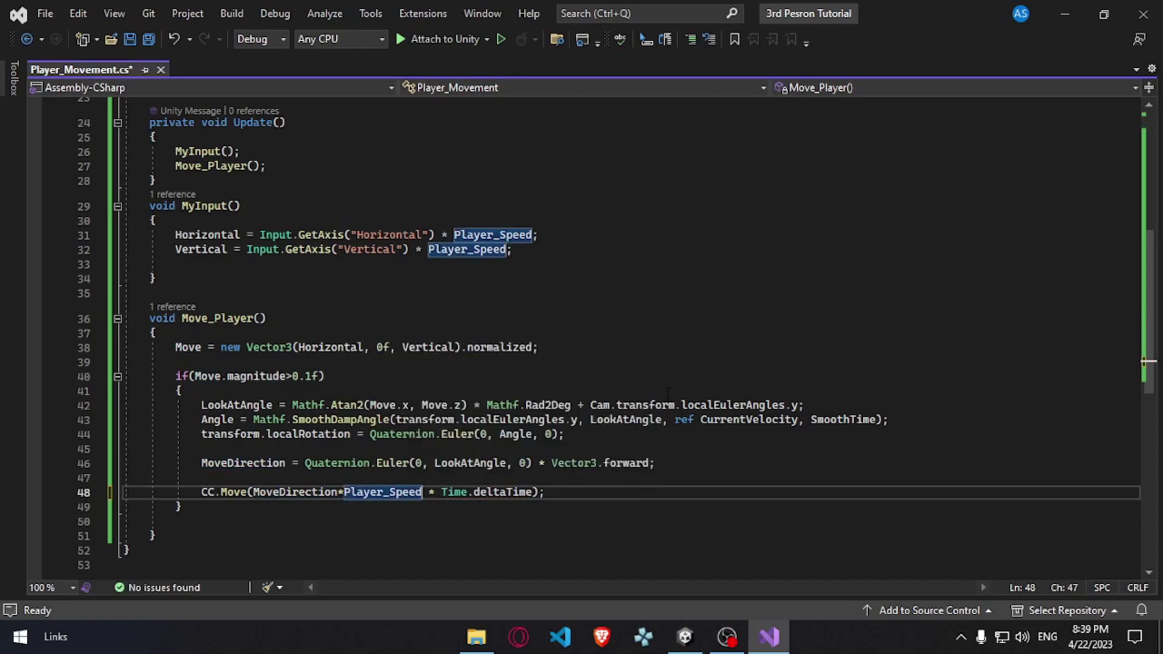
click(684, 633)
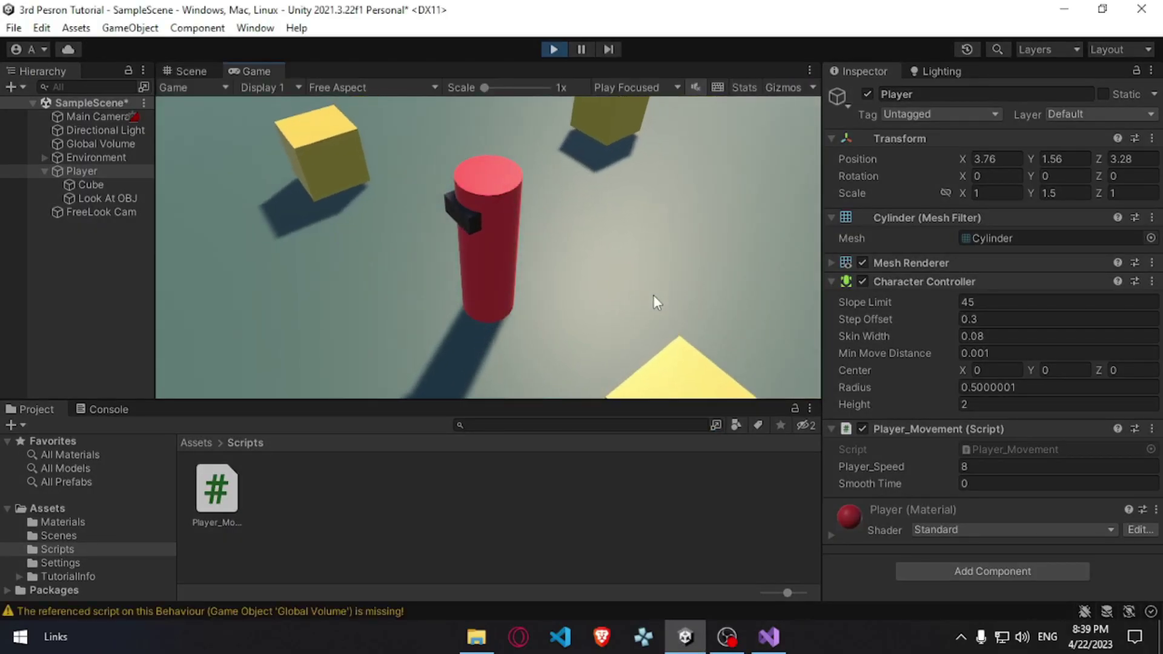
- Start testing the player movement and enlarge the Game view taller and wider
key(w)
key(w)
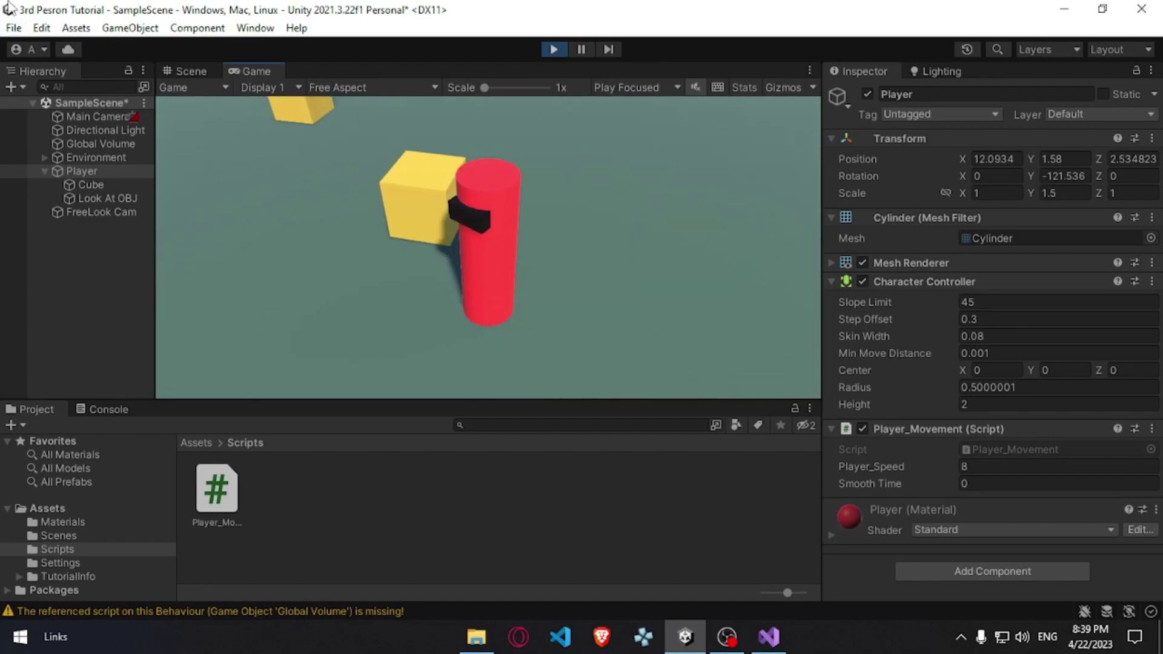
key(w)
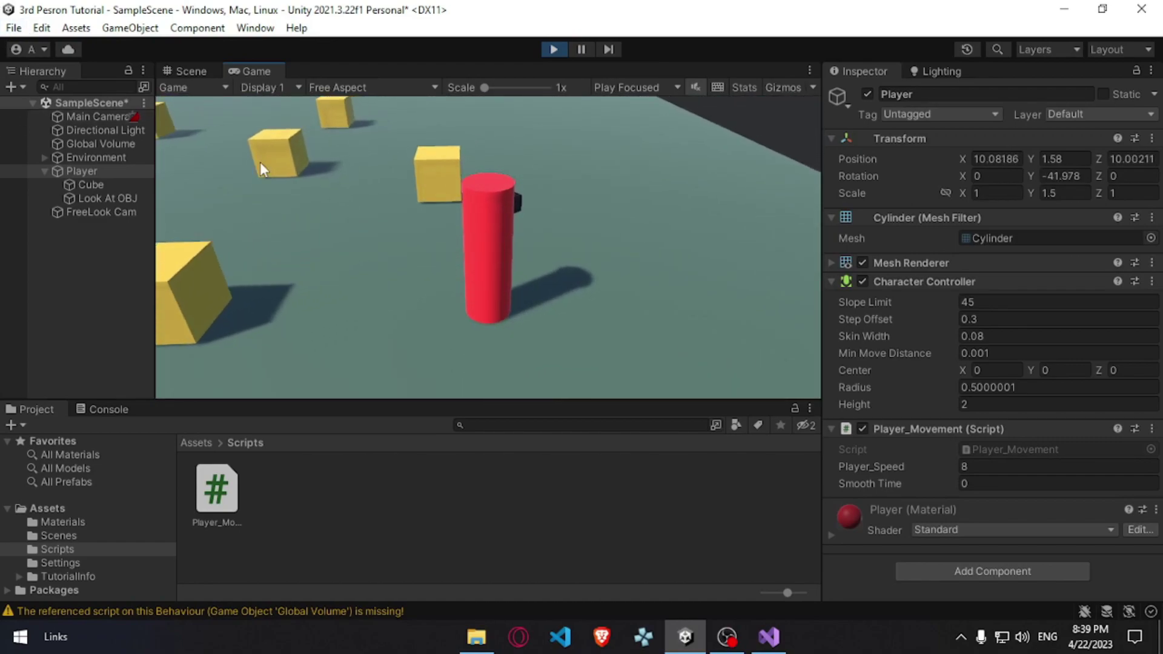
key(w)
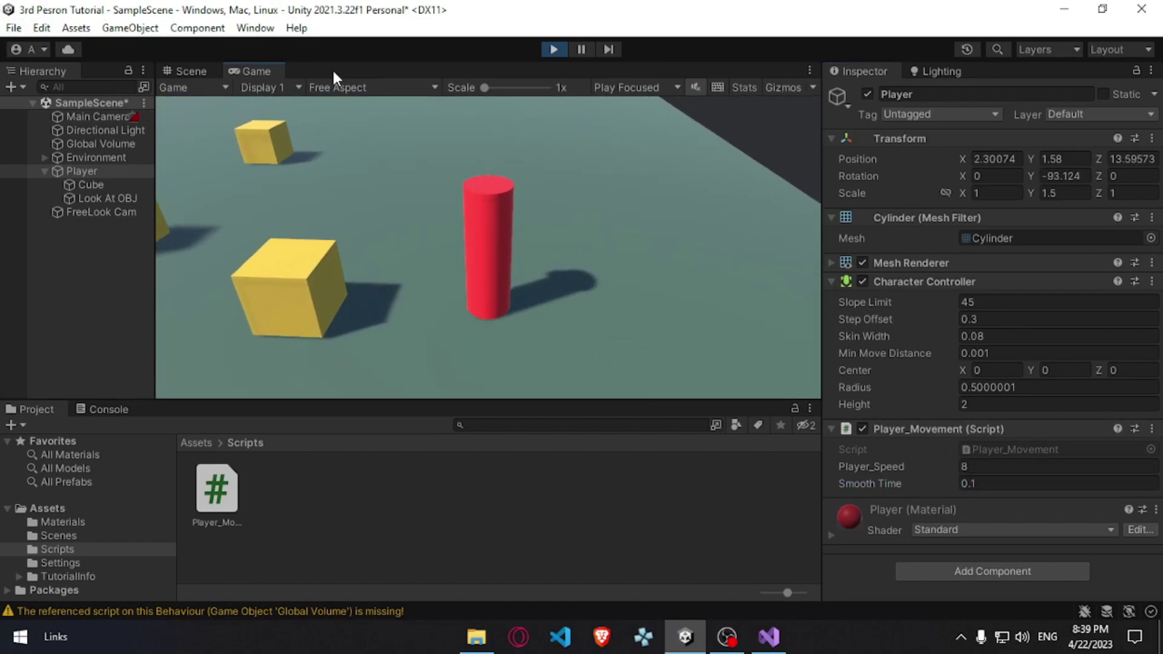
drag(581, 402, 630, 462)
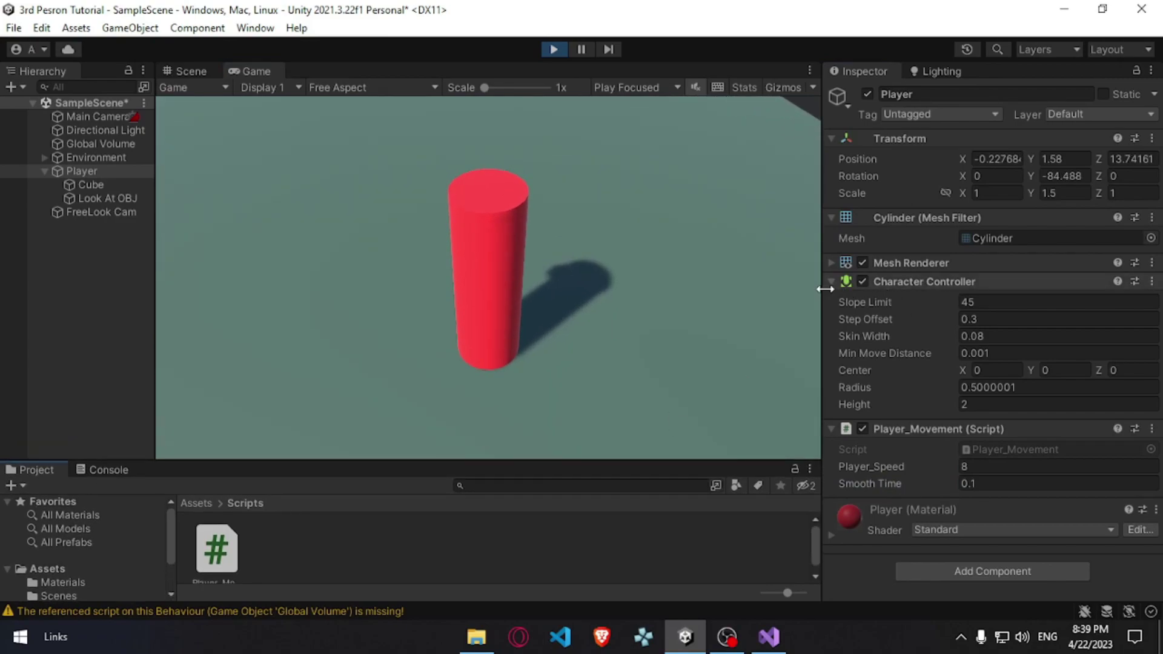
drag(825, 289, 892, 292)
- Steer the cylinder across the floor in several directions, checking it turns and stops smoothly
key(w)
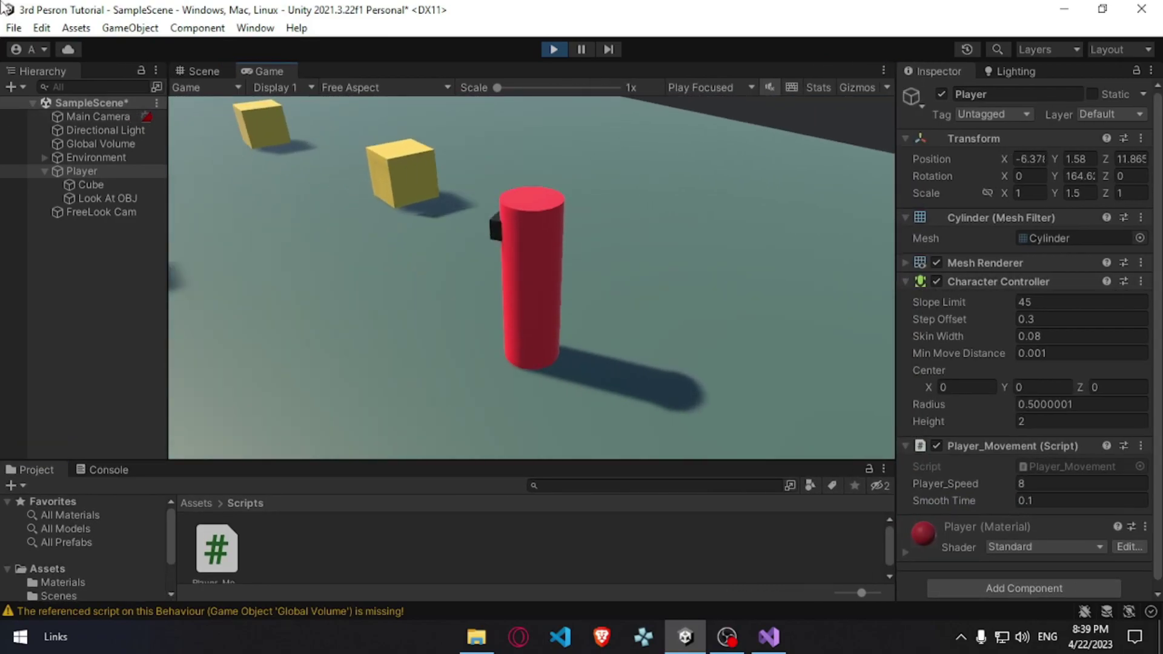
key(w)
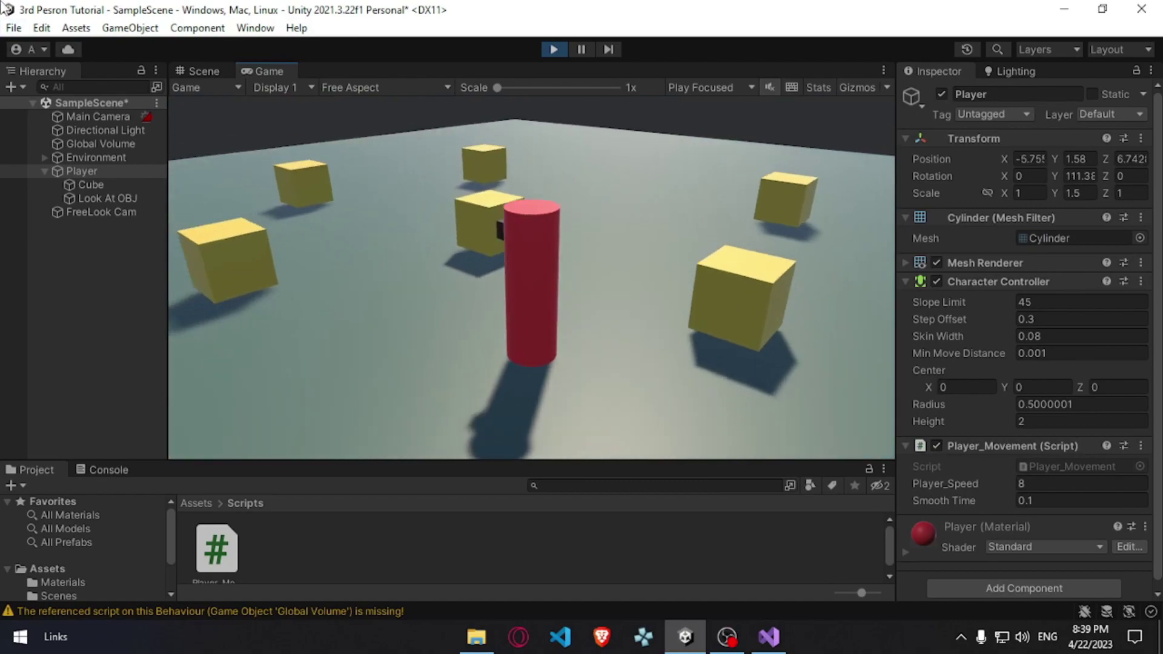
key(w)
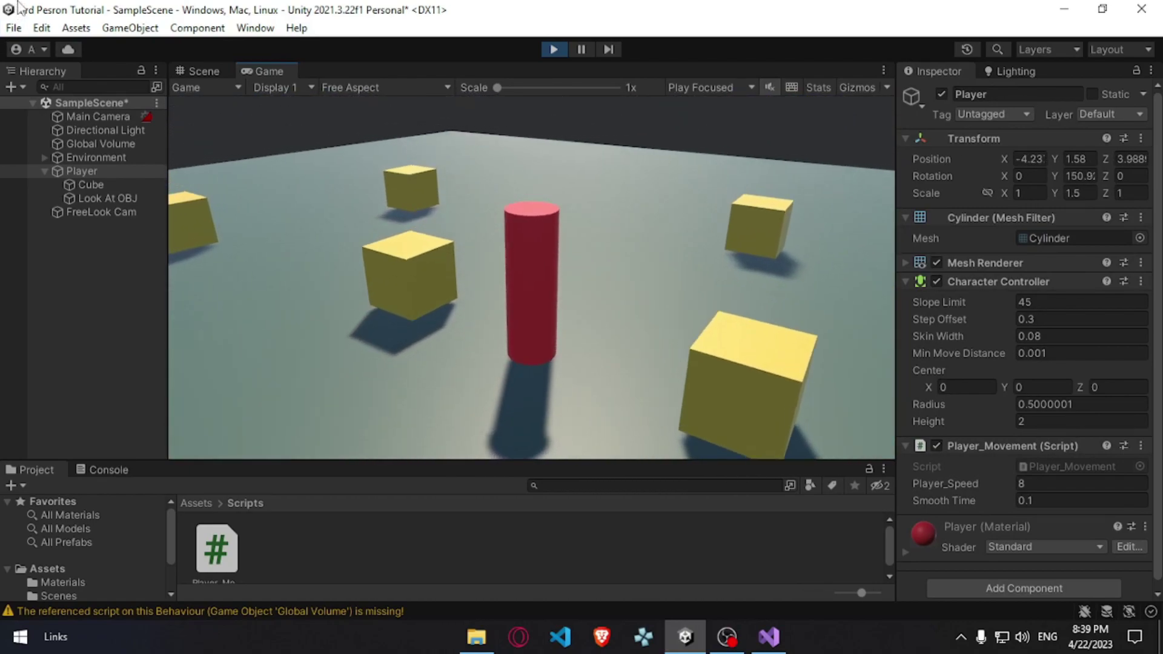
key(w)
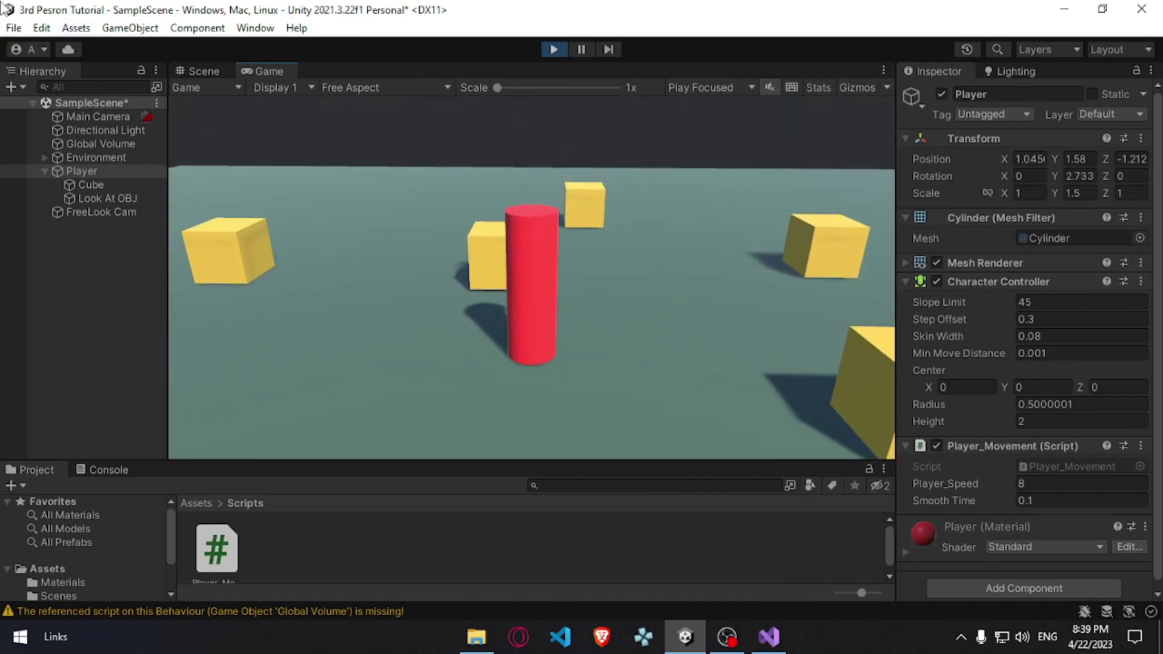
key(w)
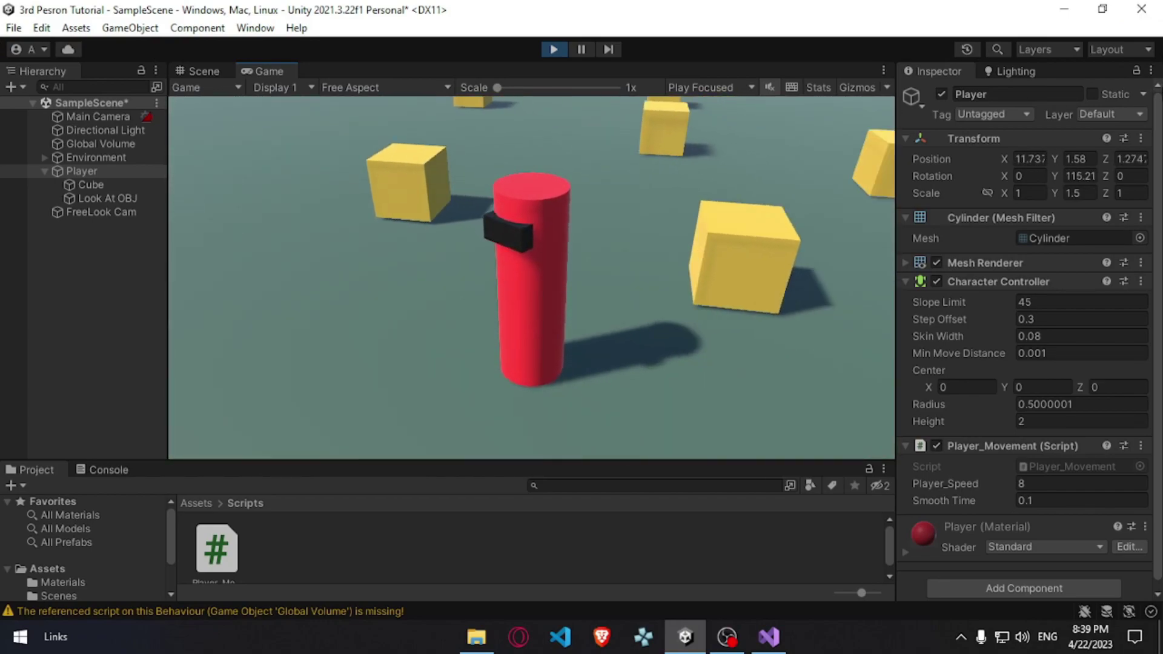
key(w)
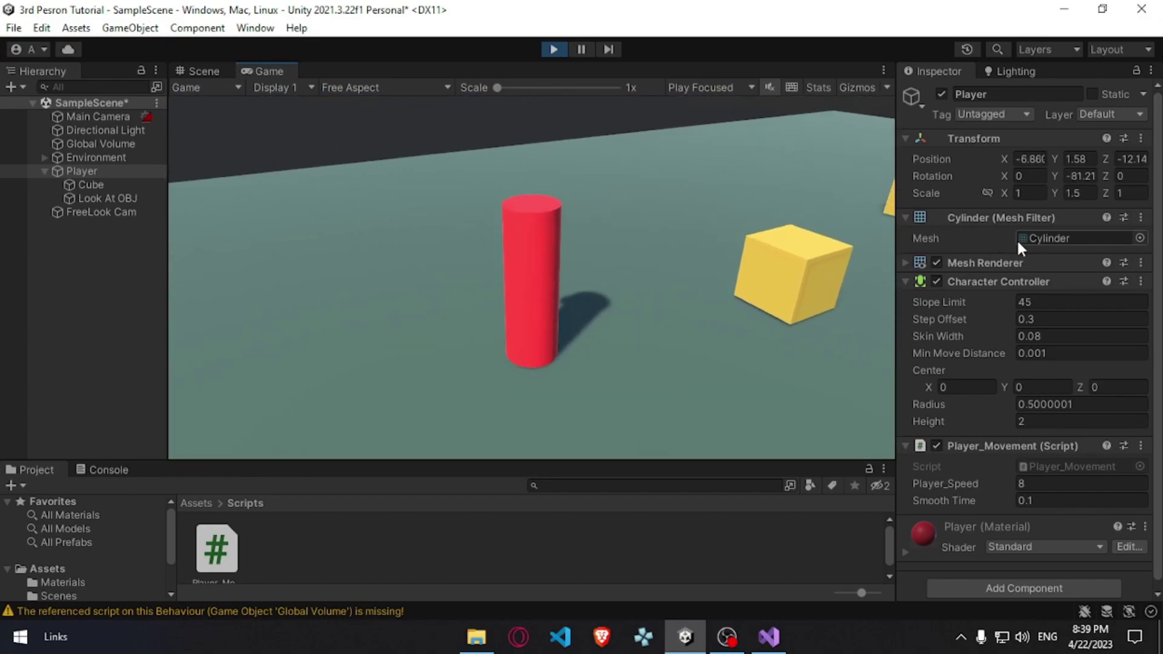
key(w)
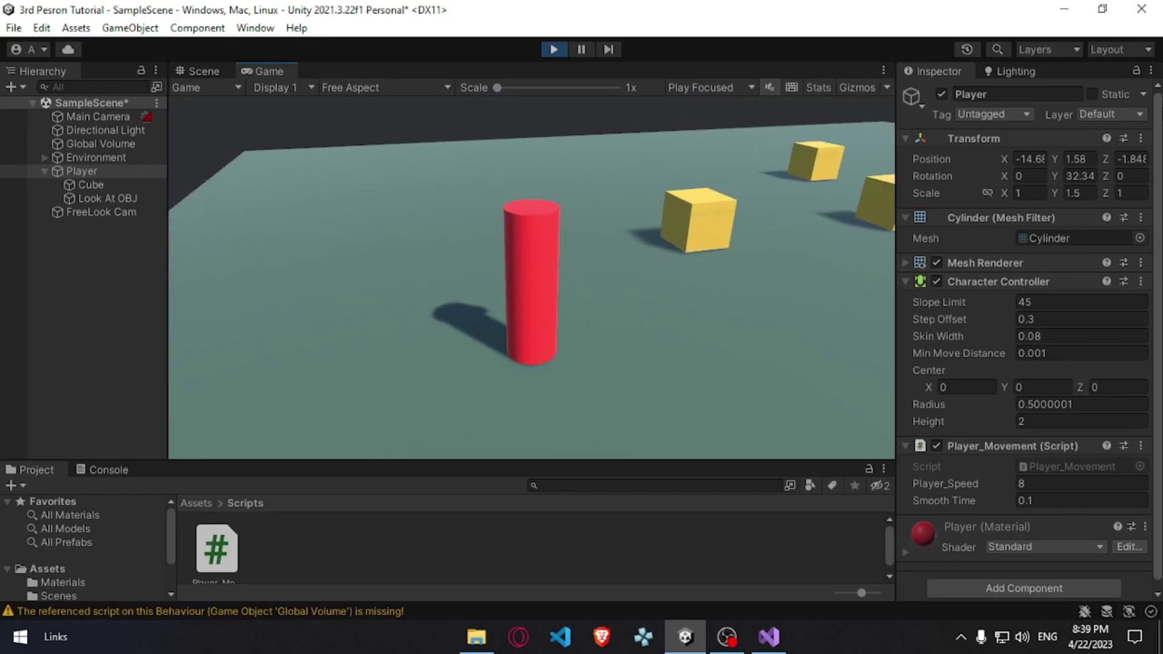
key(w)
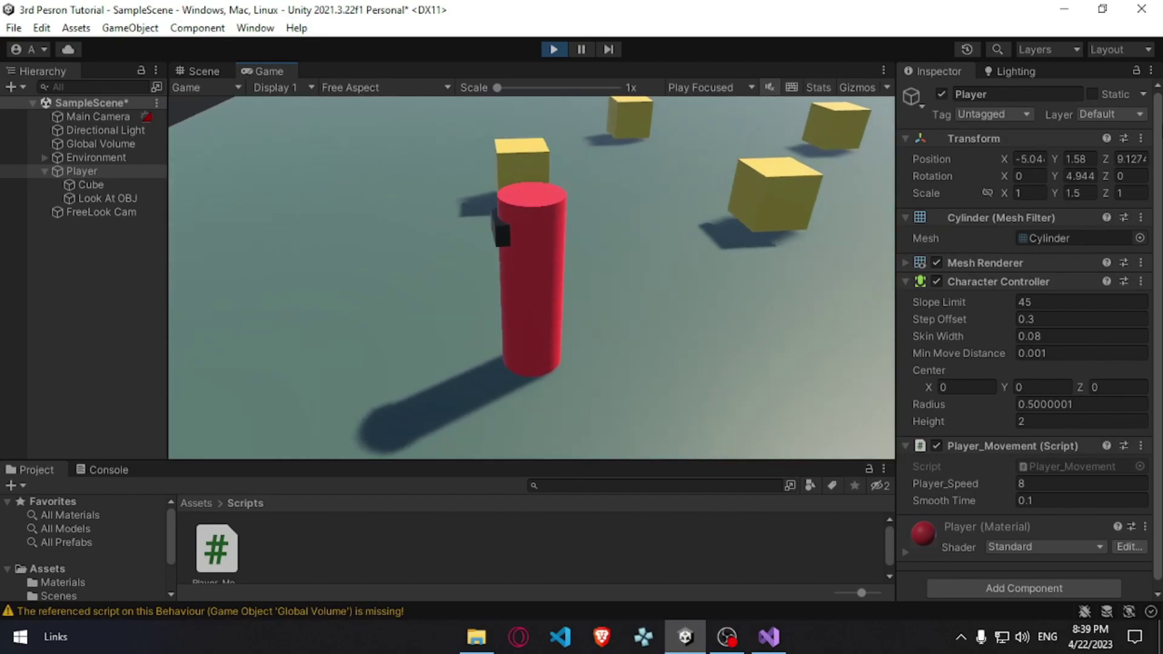
key(w)
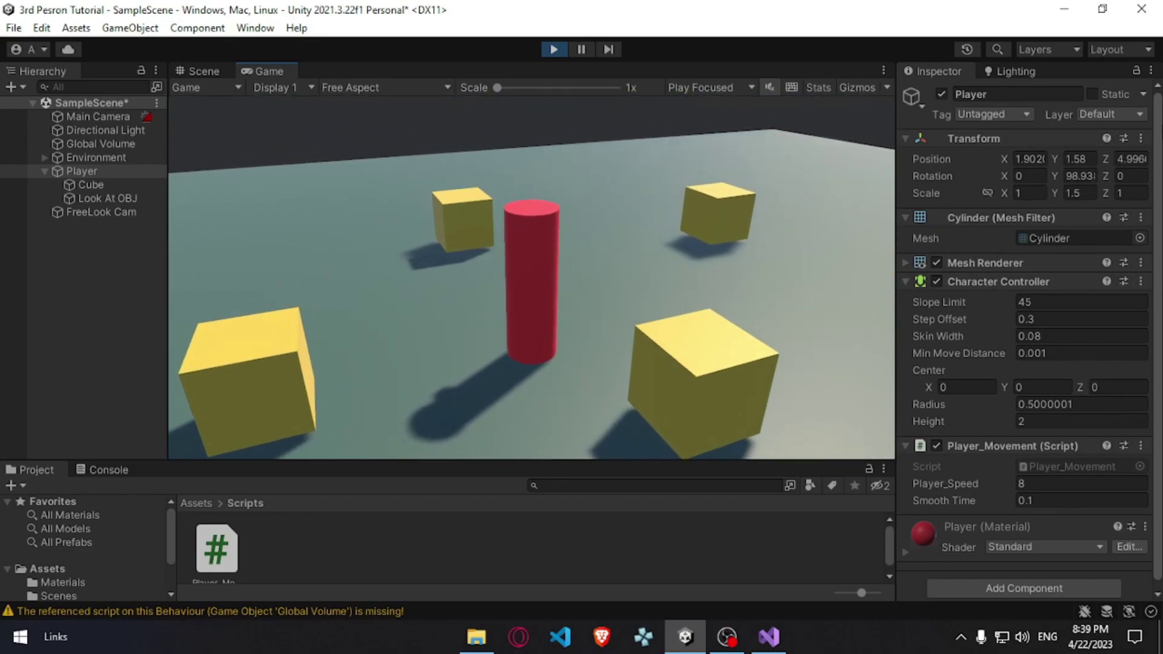